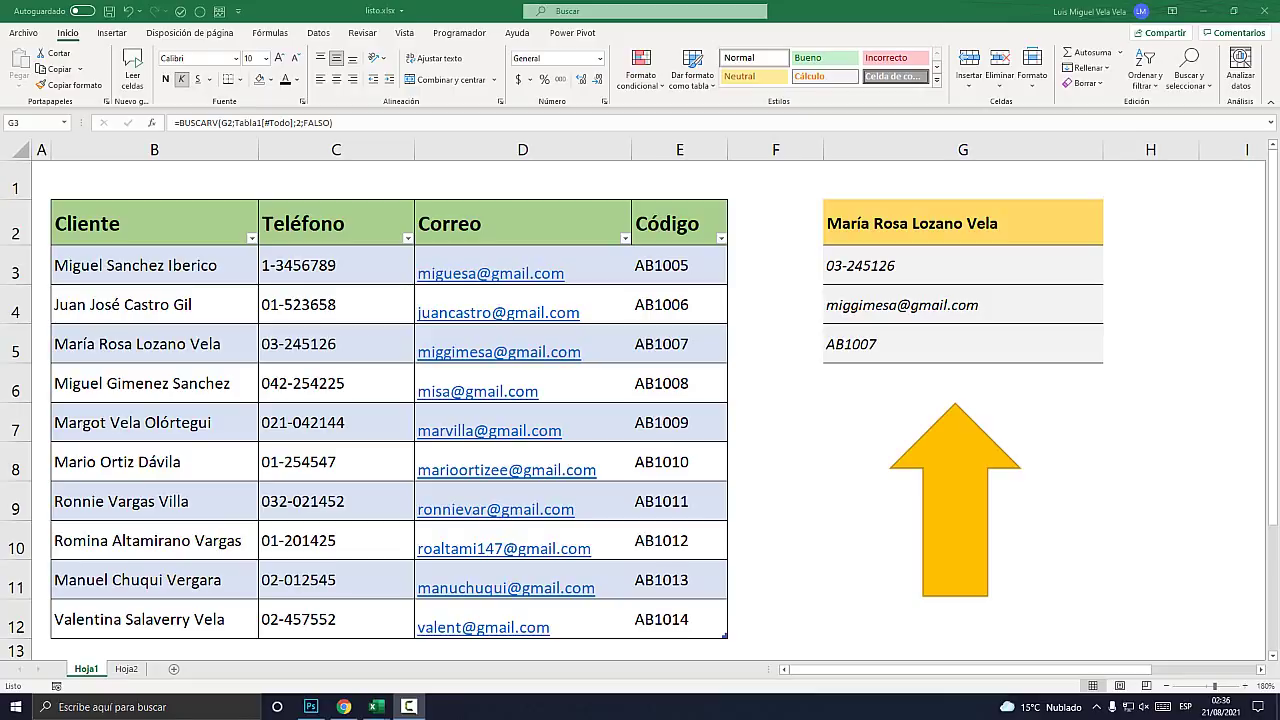
- Back in Excel, highlight the client table B2:E12, the names B3:B12 and columns C–E
key("alt+Tab")
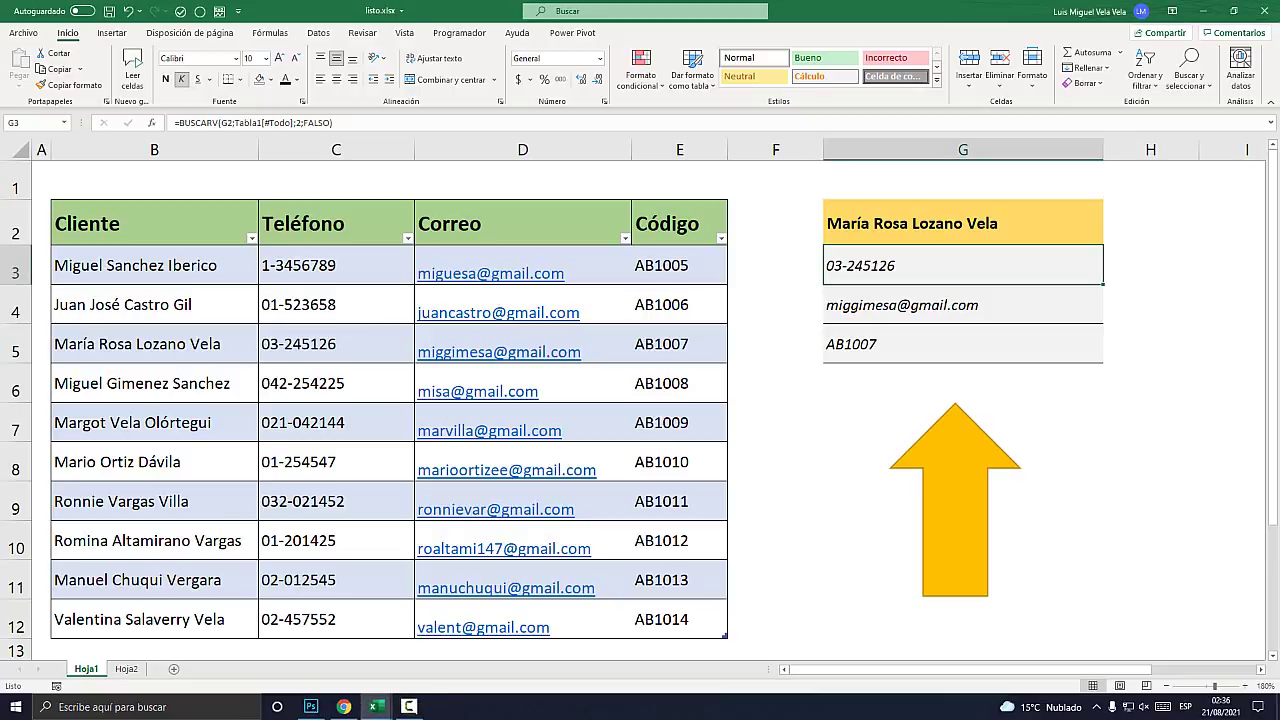
left_click(963, 223)
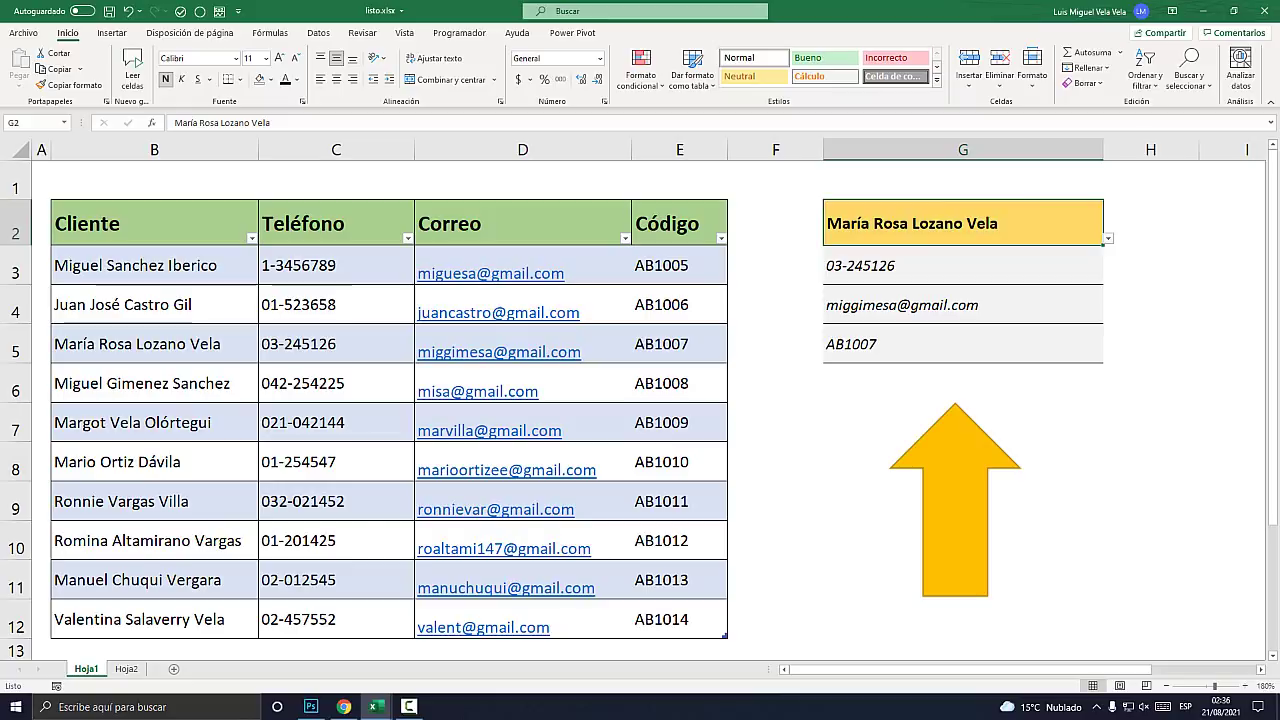
left_click_drag(100, 223, 700, 620)
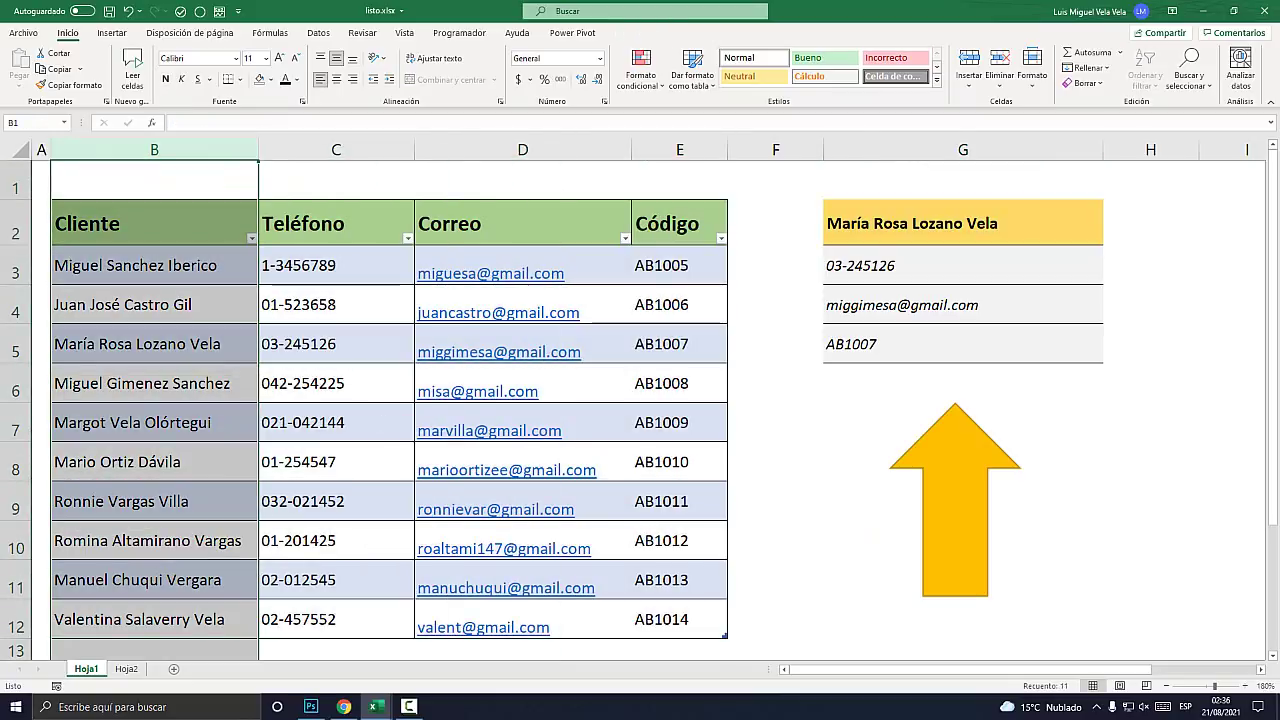
left_click(100, 223)
left_click_drag(135, 265, 135, 619)
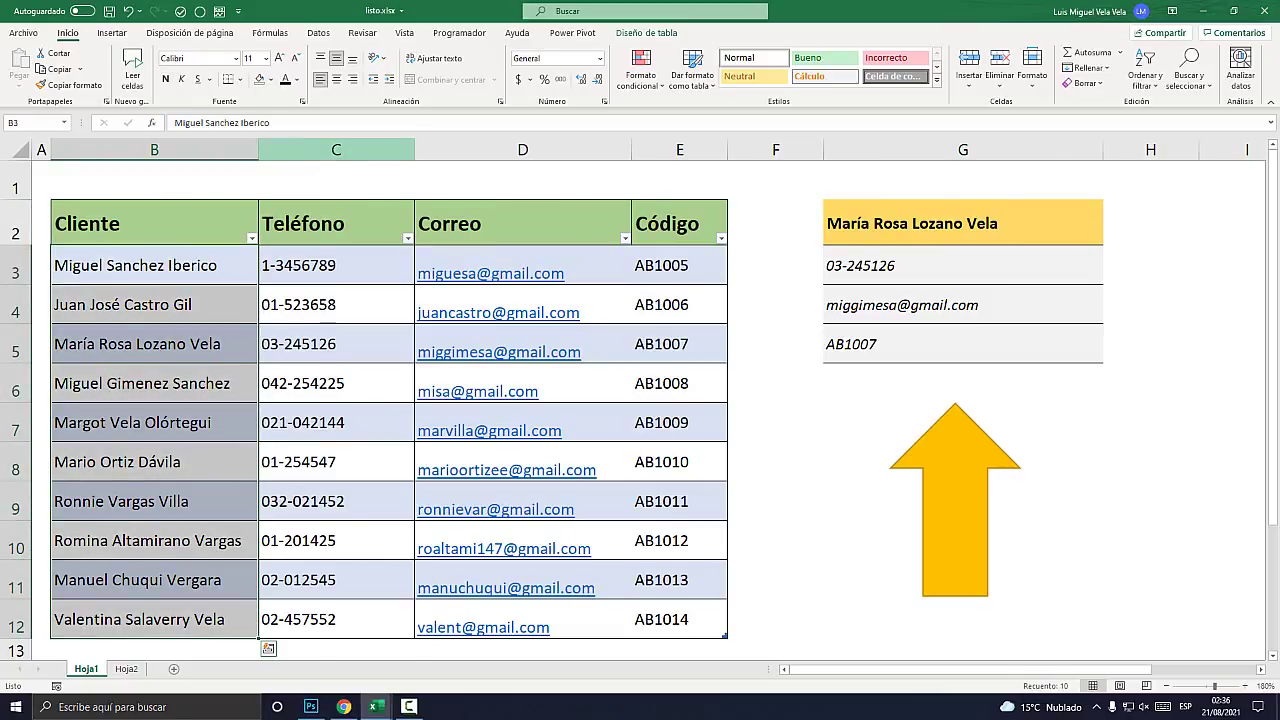
left_click(336, 149)
left_click(522, 149)
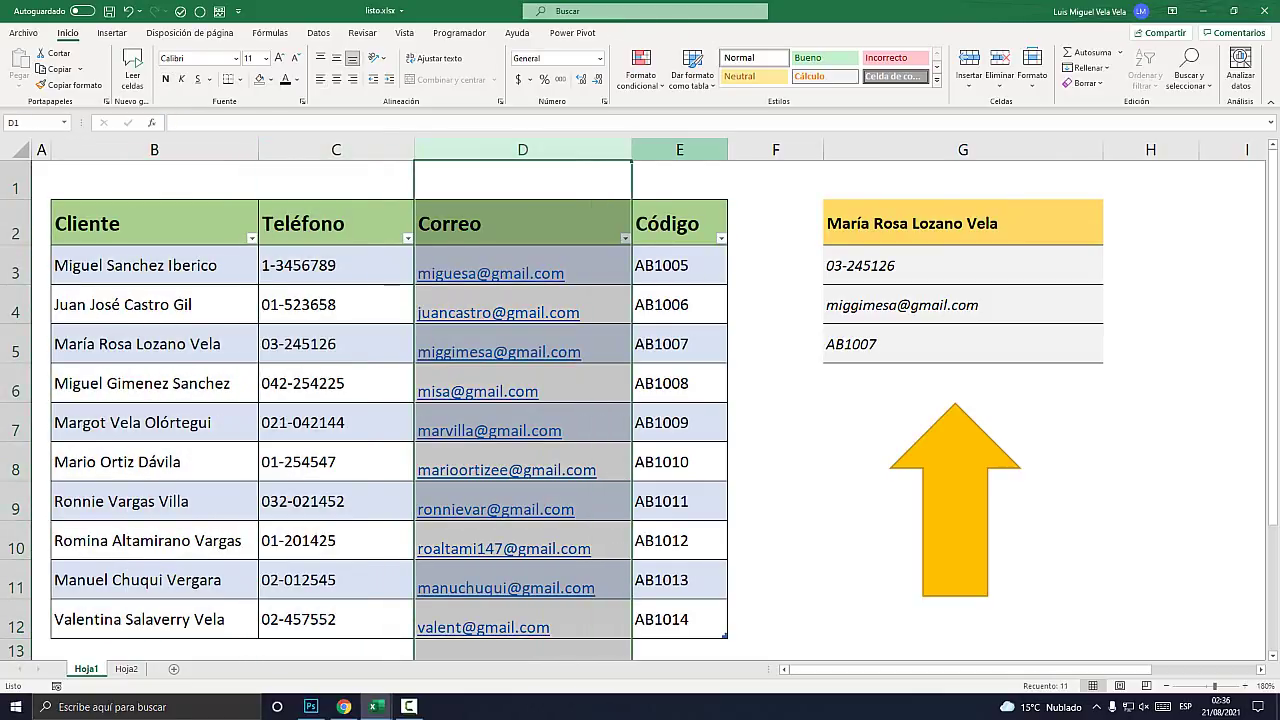
left_click(679, 149)
left_click(154, 149)
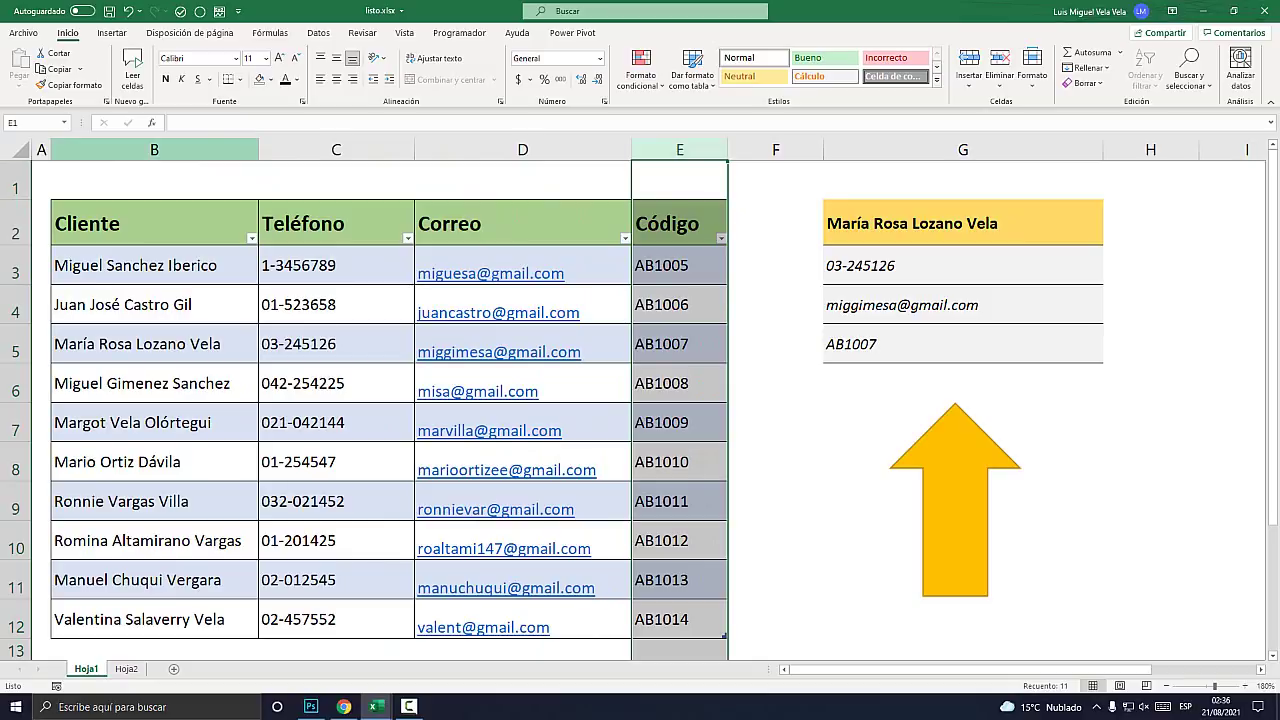
- Select client columns B through F in turn, then go back to search cell G2
left_click(154, 149)
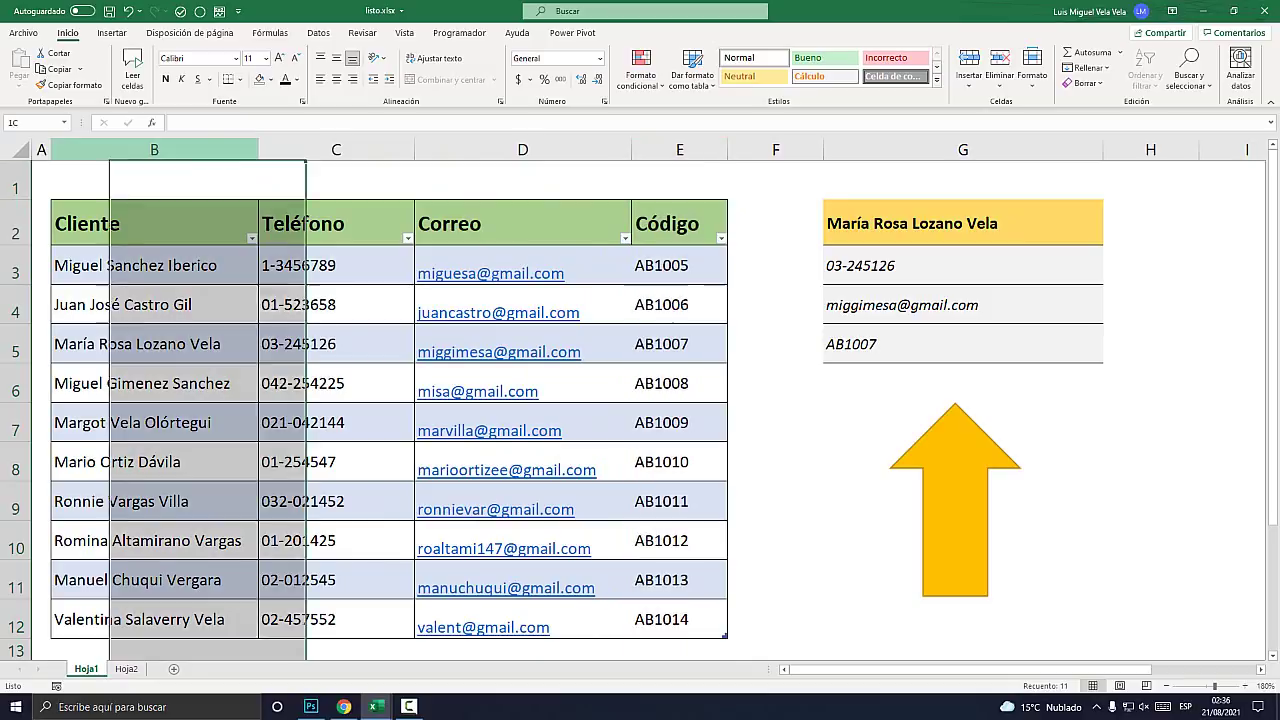
left_click(336, 149)
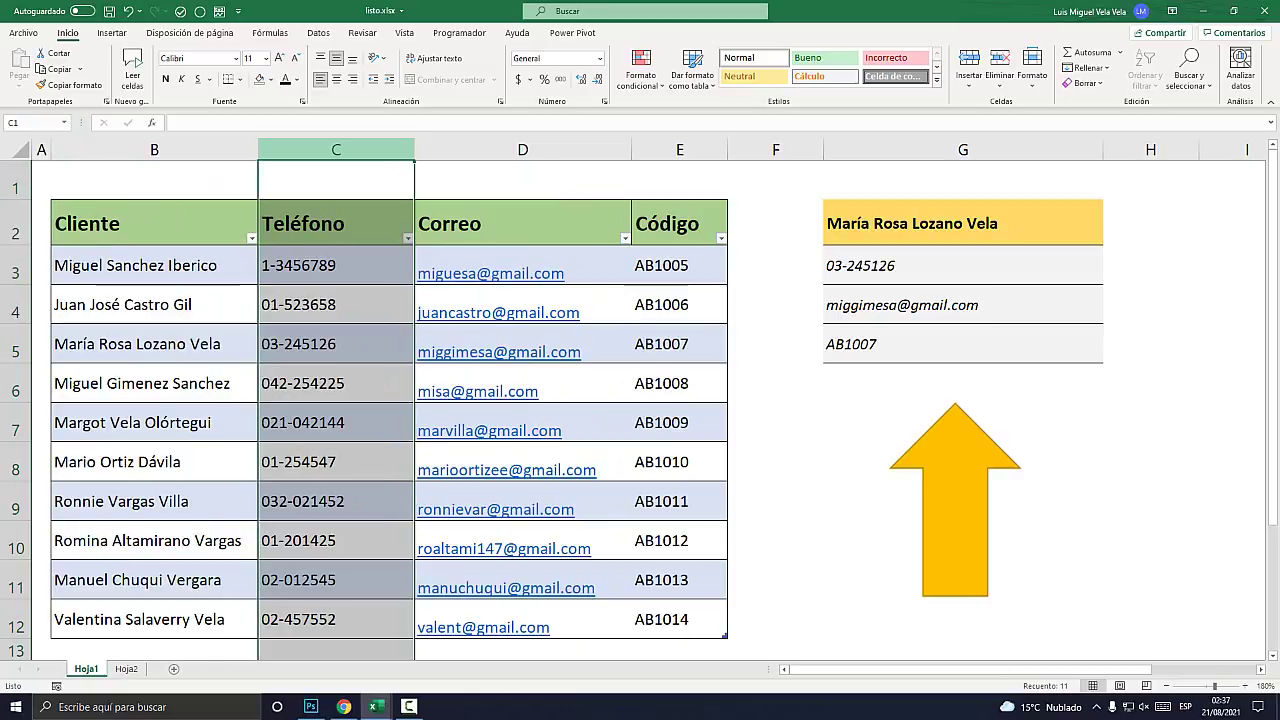
left_click(522, 149)
left_click(775, 149)
left_click(680, 149)
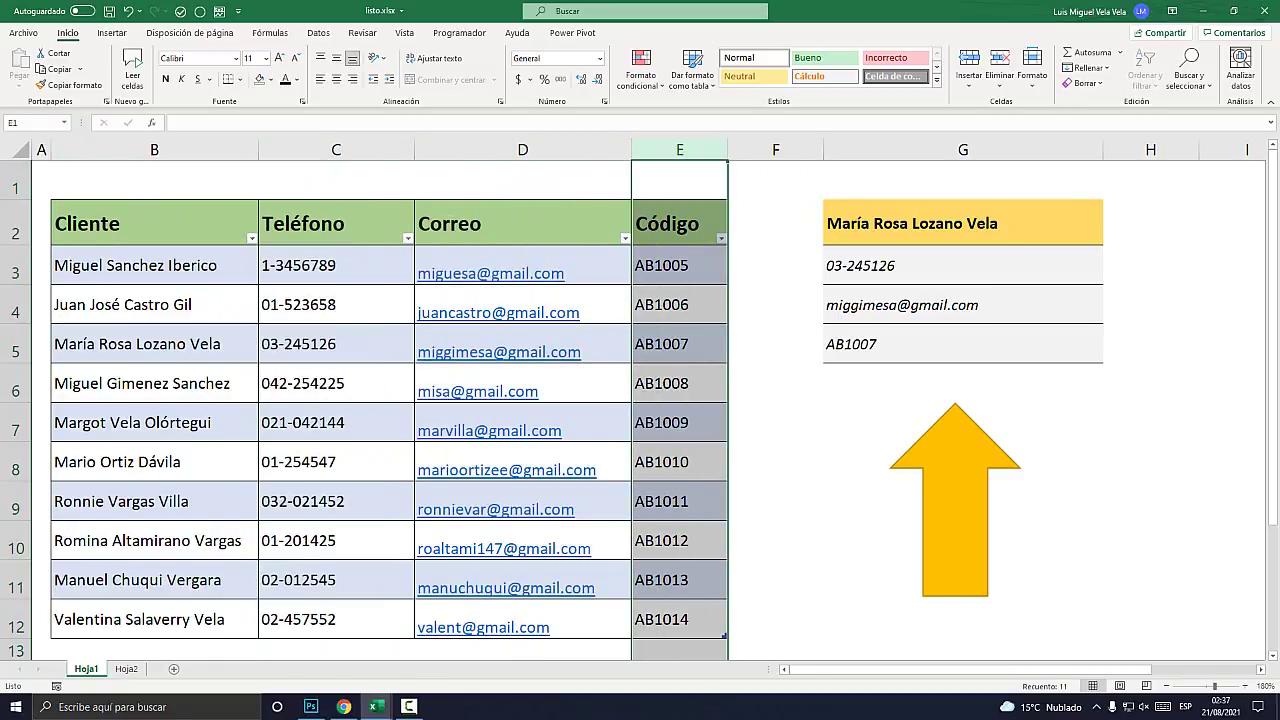
left_click(522, 149)
left_click(154, 149)
left_click(140, 265)
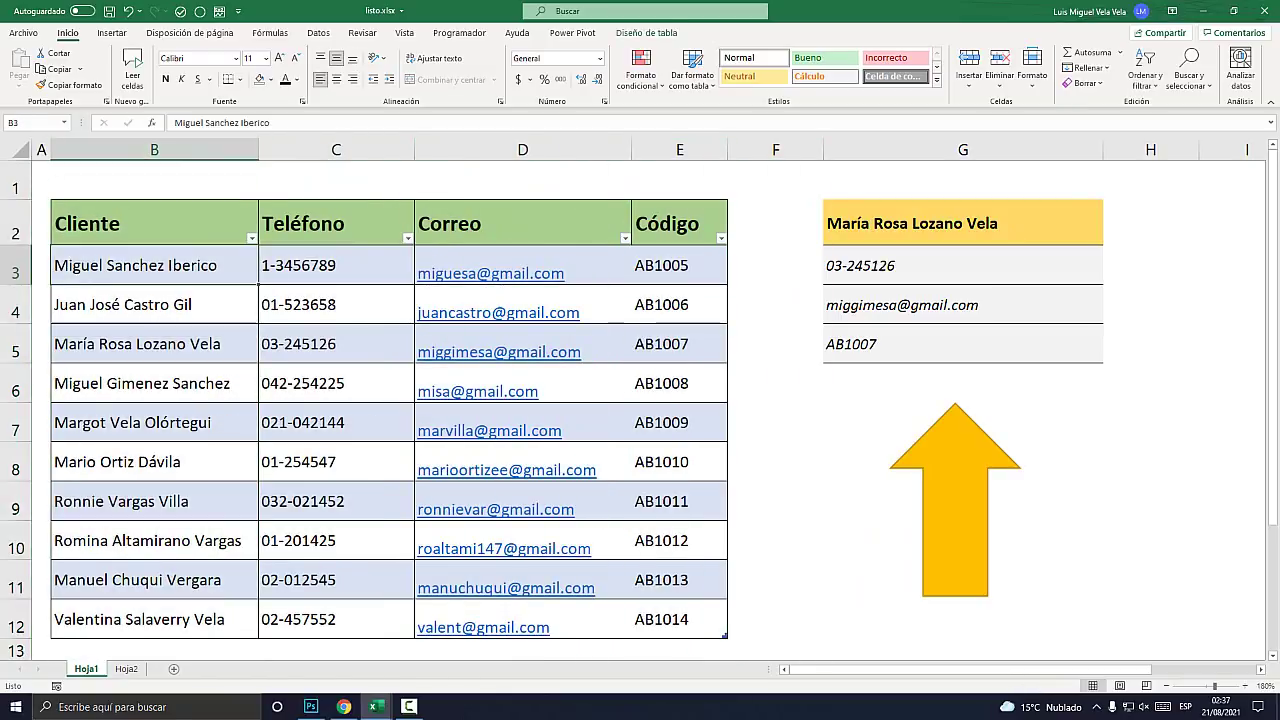
left_click(154, 149)
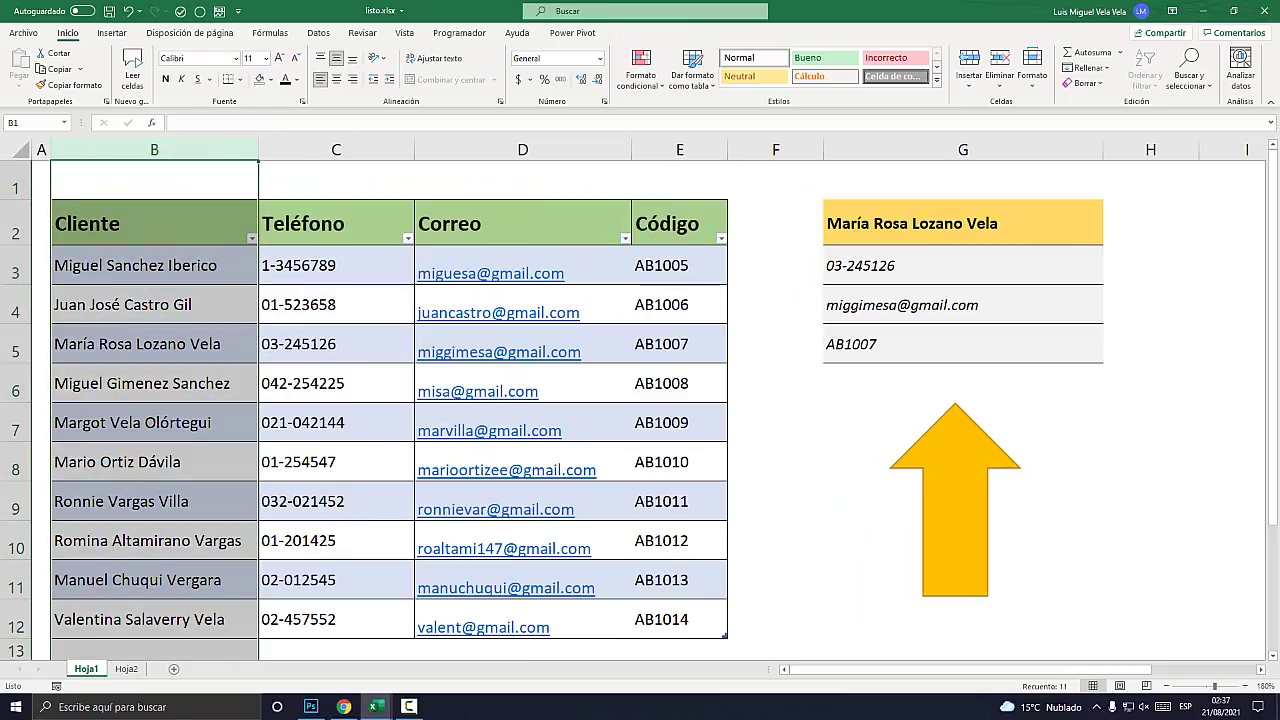
left_click(150, 223)
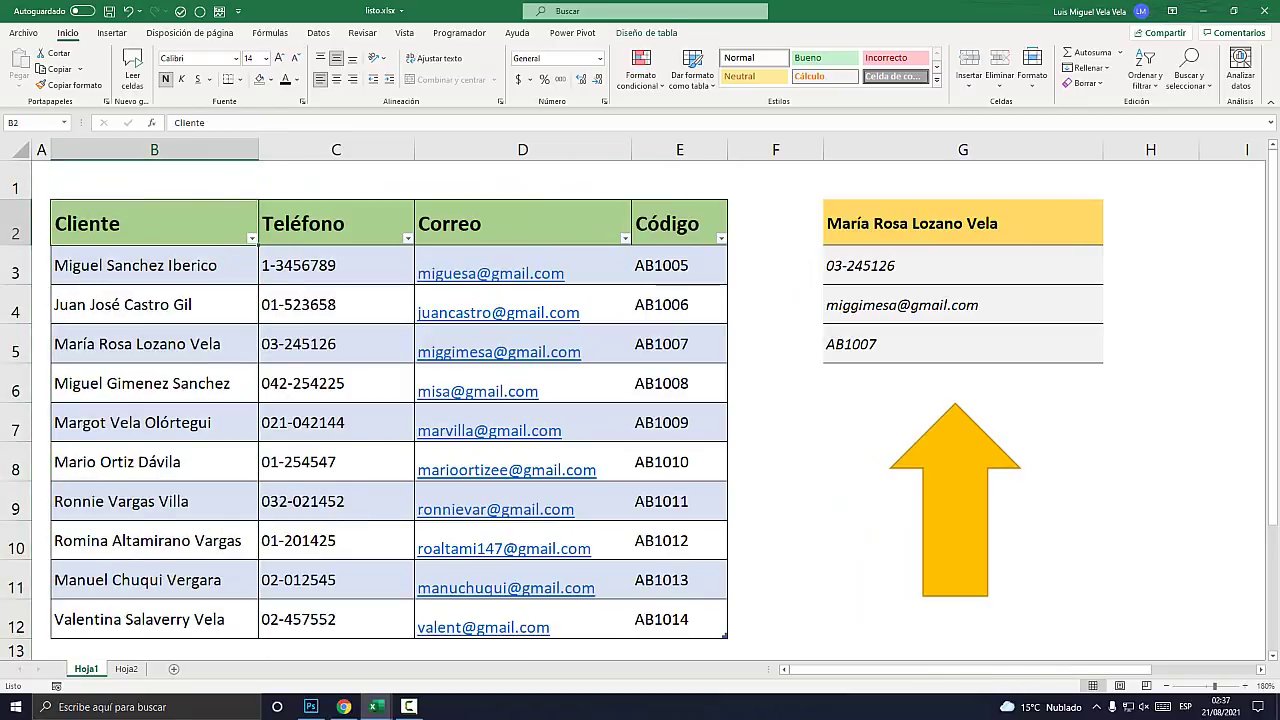
left_click(140, 265)
left_click(963, 223)
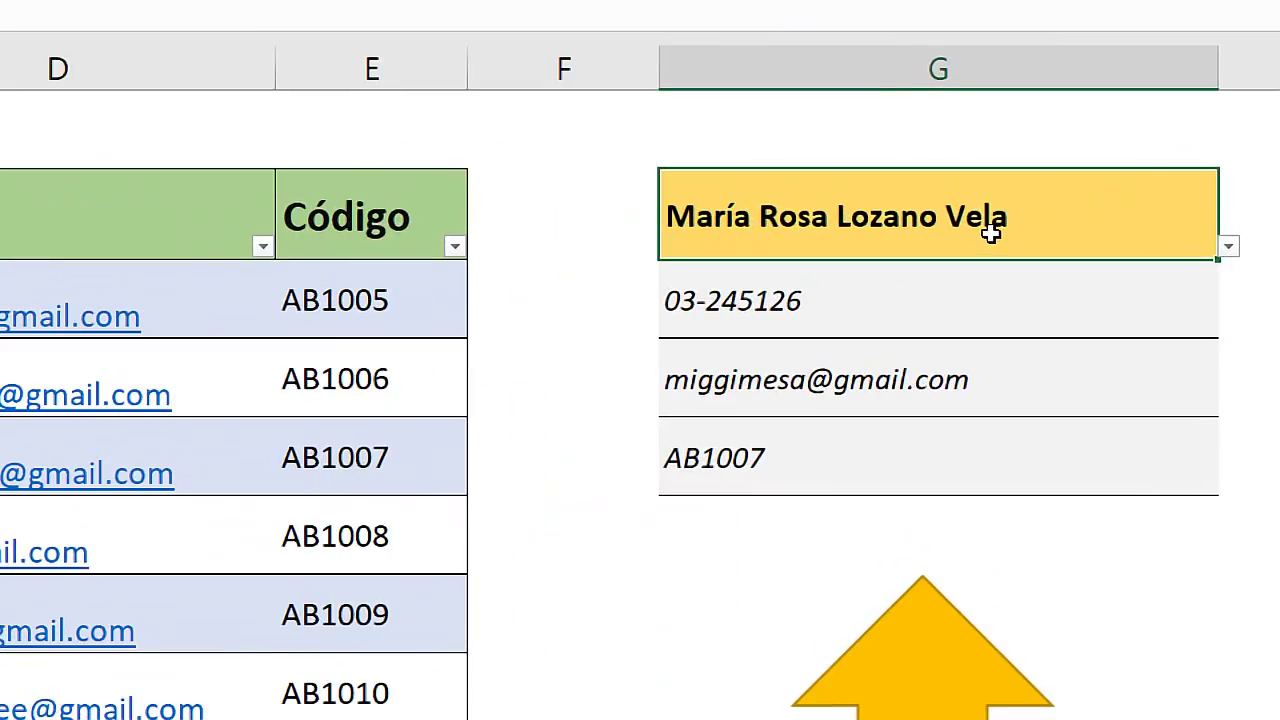
- Search G2 for Vela and pick the first matching client from its drop-down list
type("Vel")
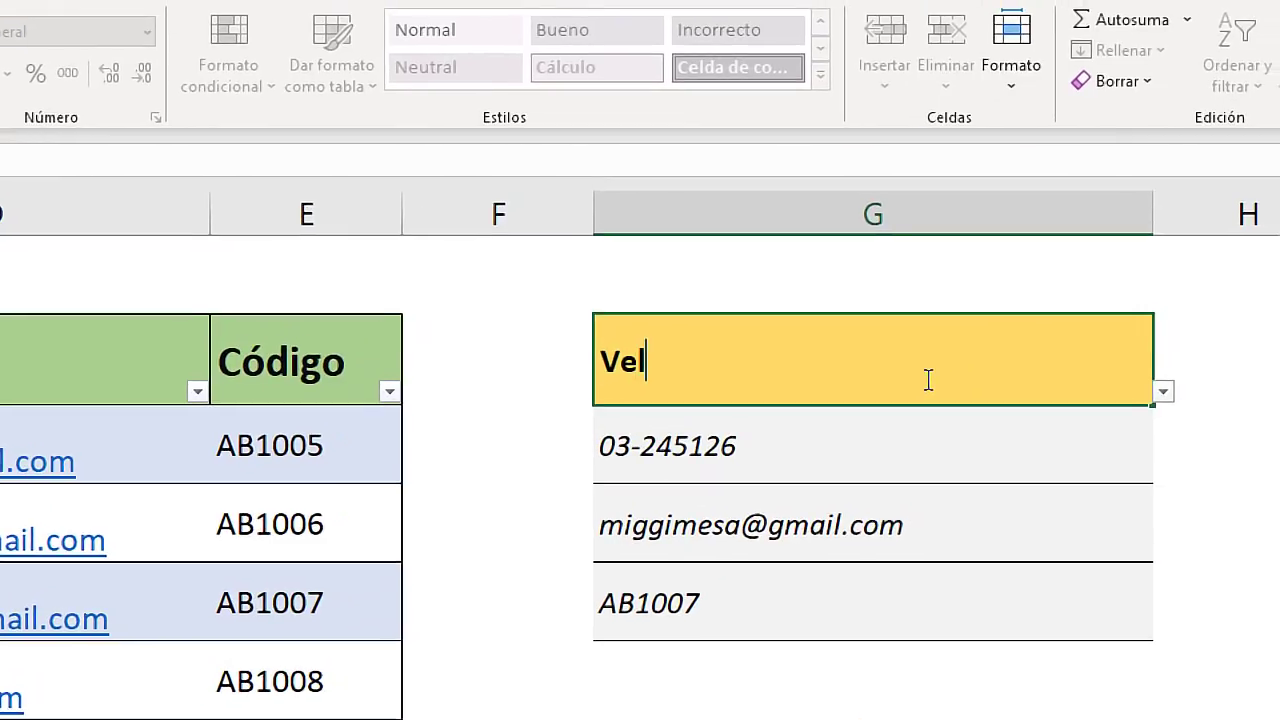
type("a")
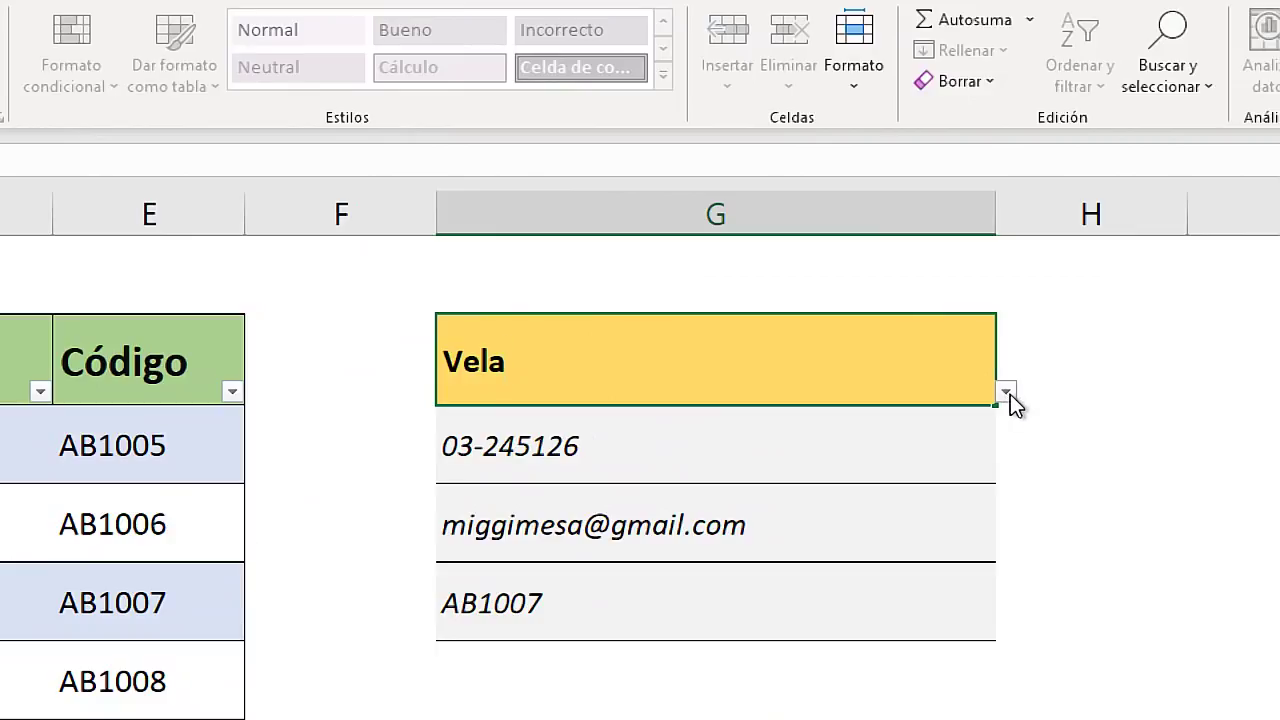
left_click(1005, 392)
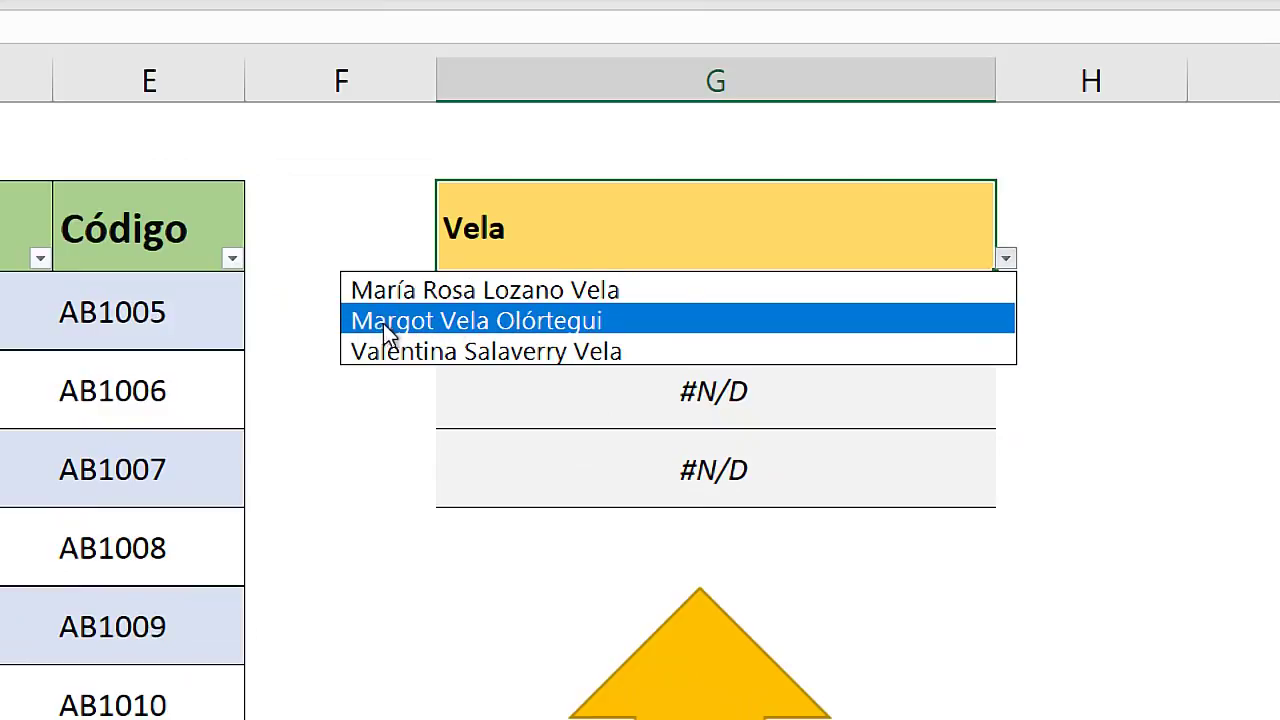
left_click(593, 292)
- Check the returned phone, e-mail and code, then start a new G2 search with Ma
left_click(575, 313)
left_click(587, 397)
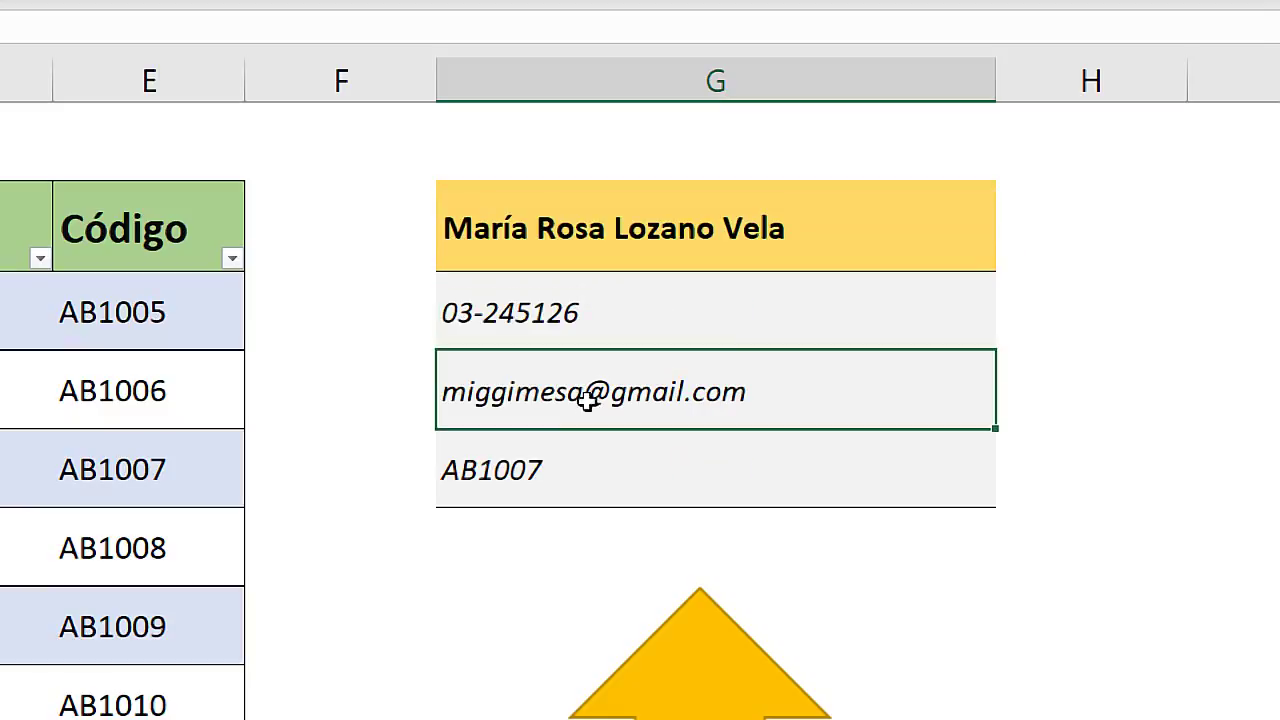
left_click(587, 447)
left_click(566, 374)
left_click(539, 295)
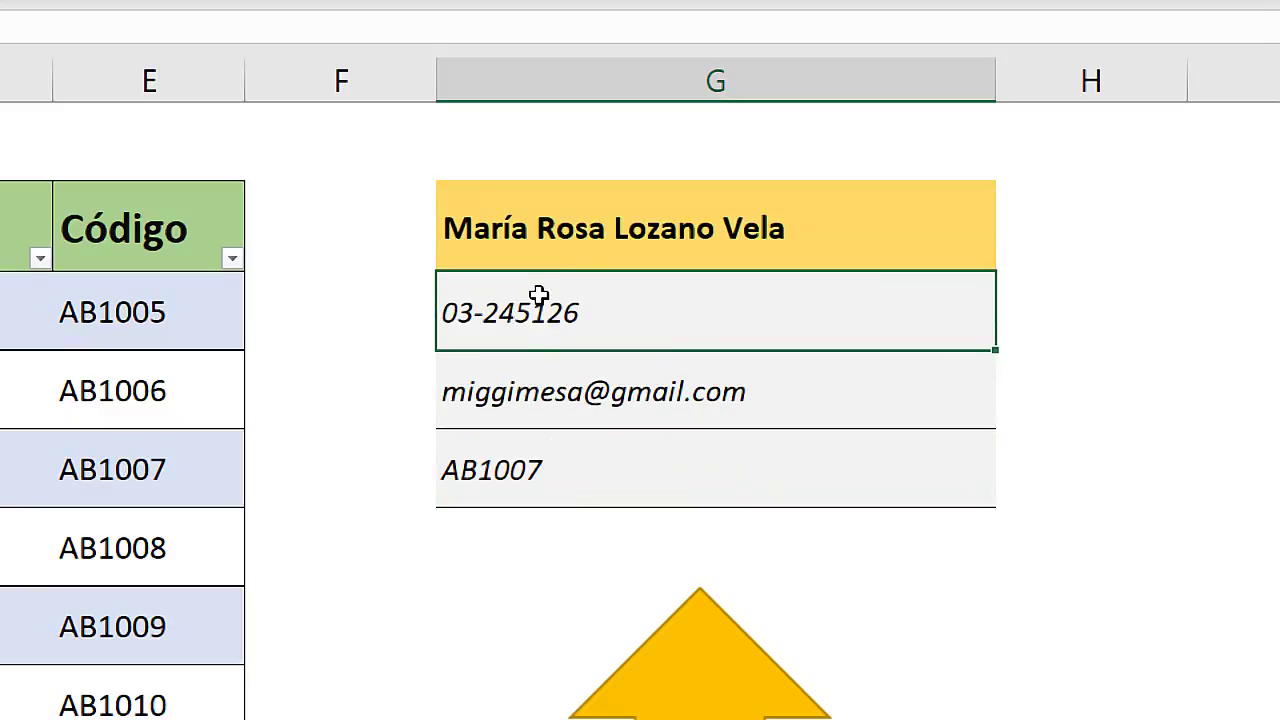
left_click(543, 405)
left_click(527, 302)
left_click(540, 400)
left_click(541, 440)
left_click(544, 305)
left_click(641, 222)
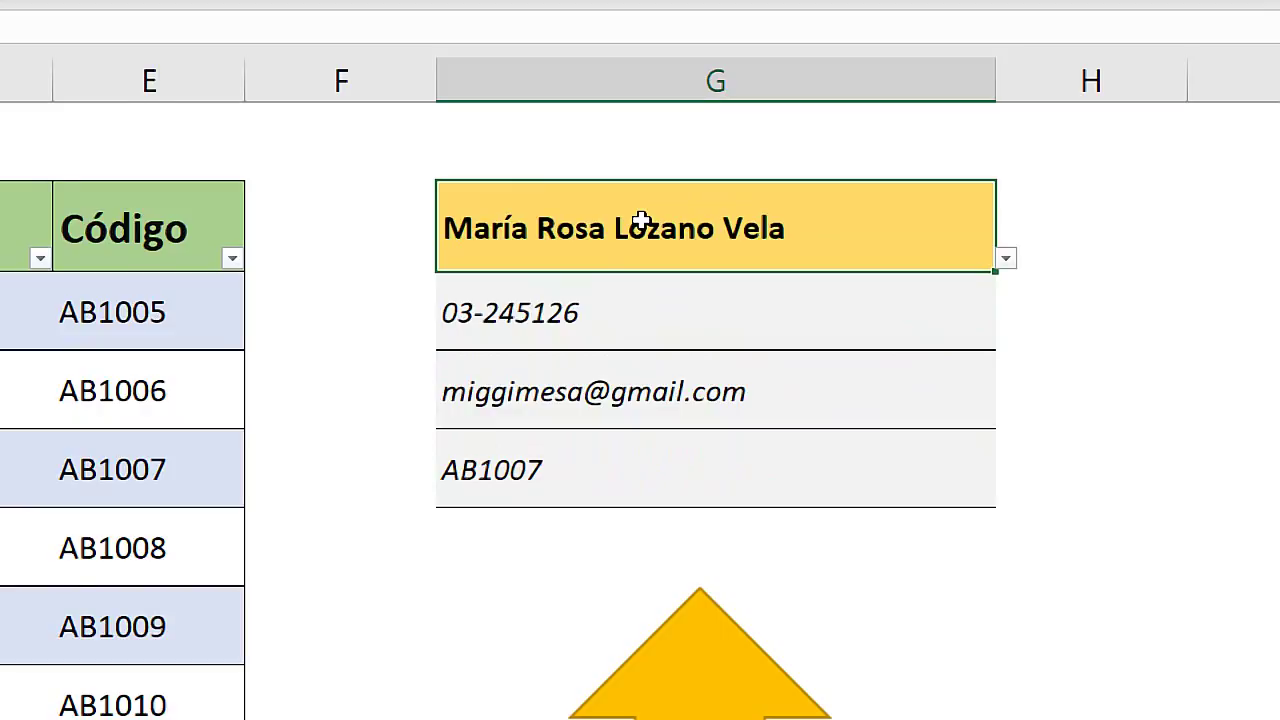
type("Ma")
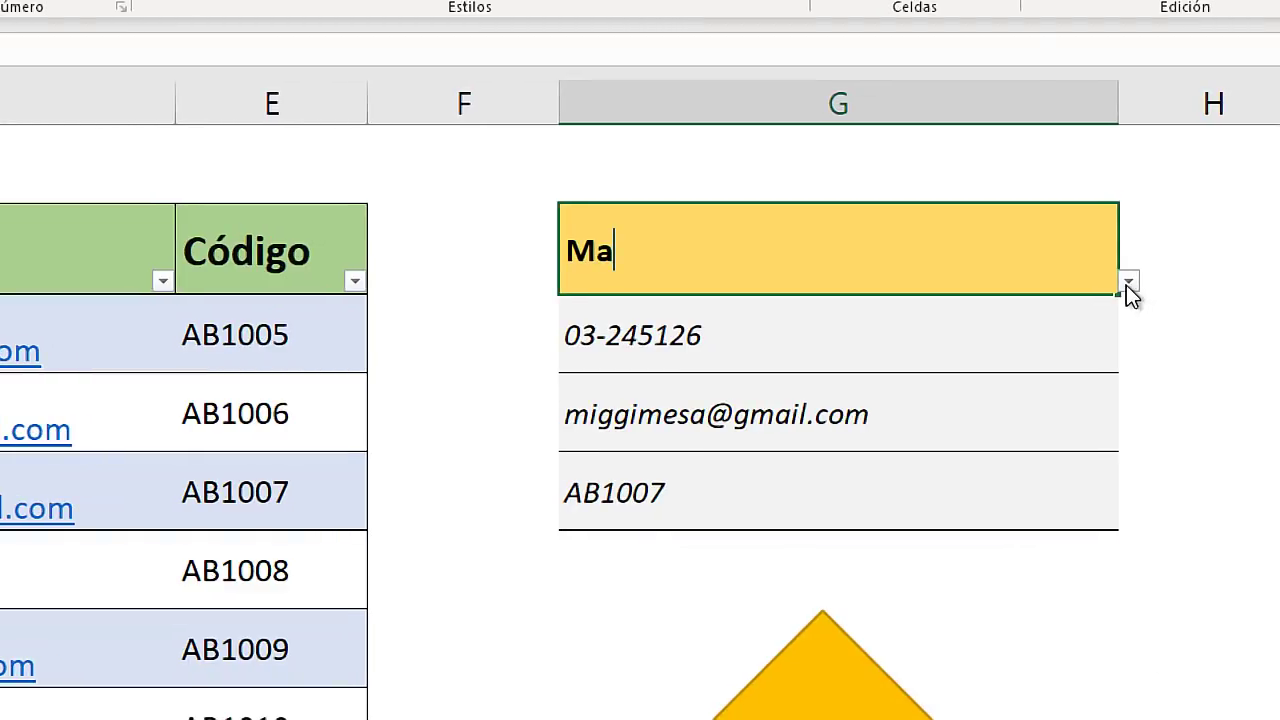
- Choose the first of the Ma matches in G2 and check its returned e-mail and phone
left_click(1128, 283)
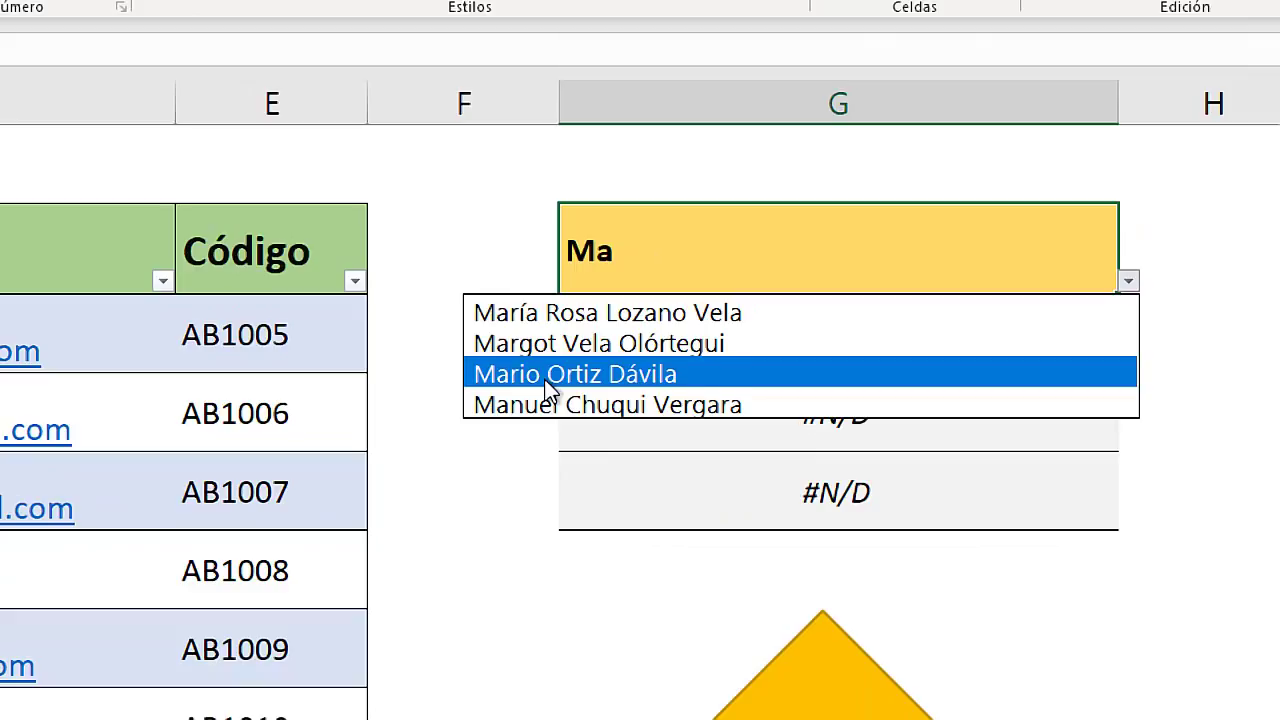
left_click(575, 312)
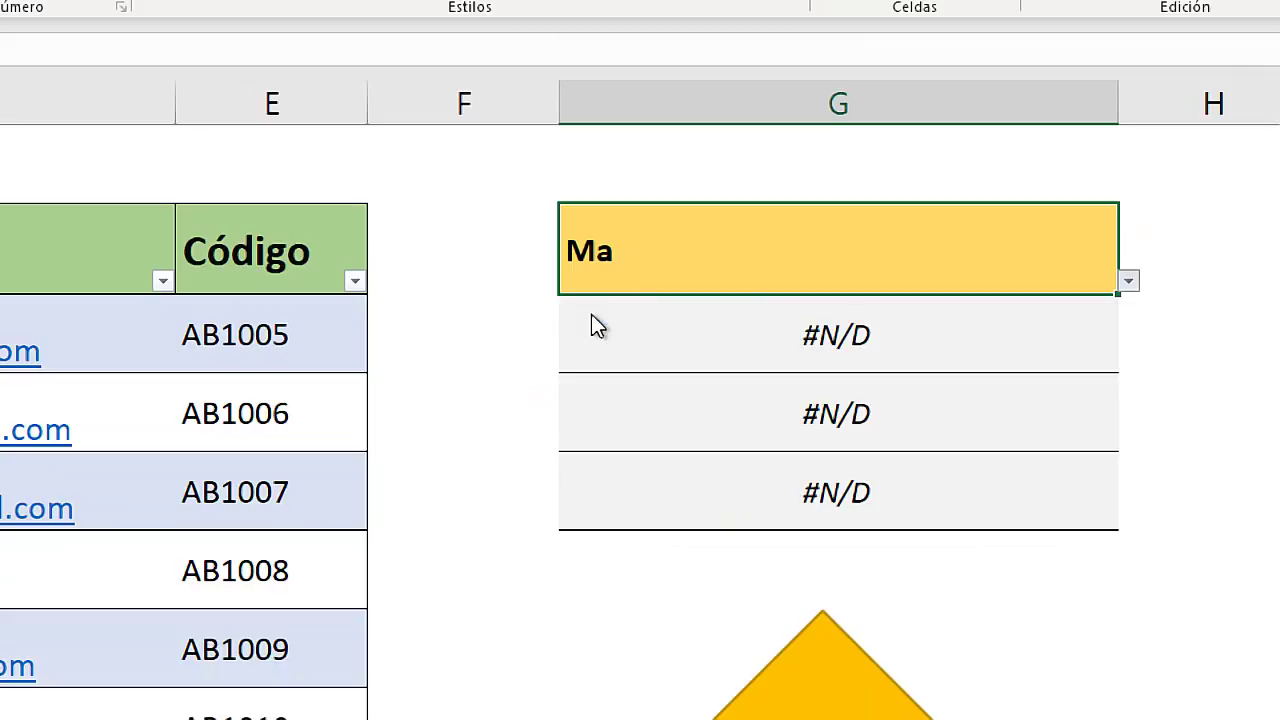
left_click(706, 360)
left_click(680, 440)
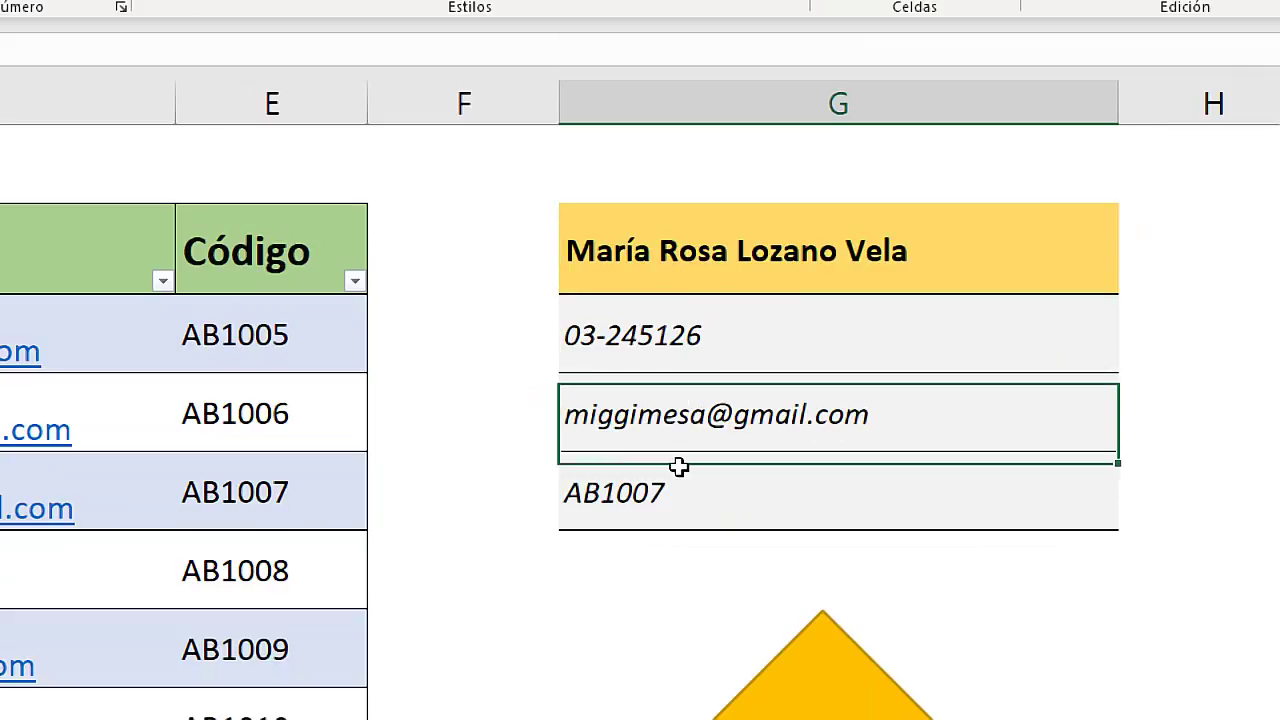
left_click(666, 334)
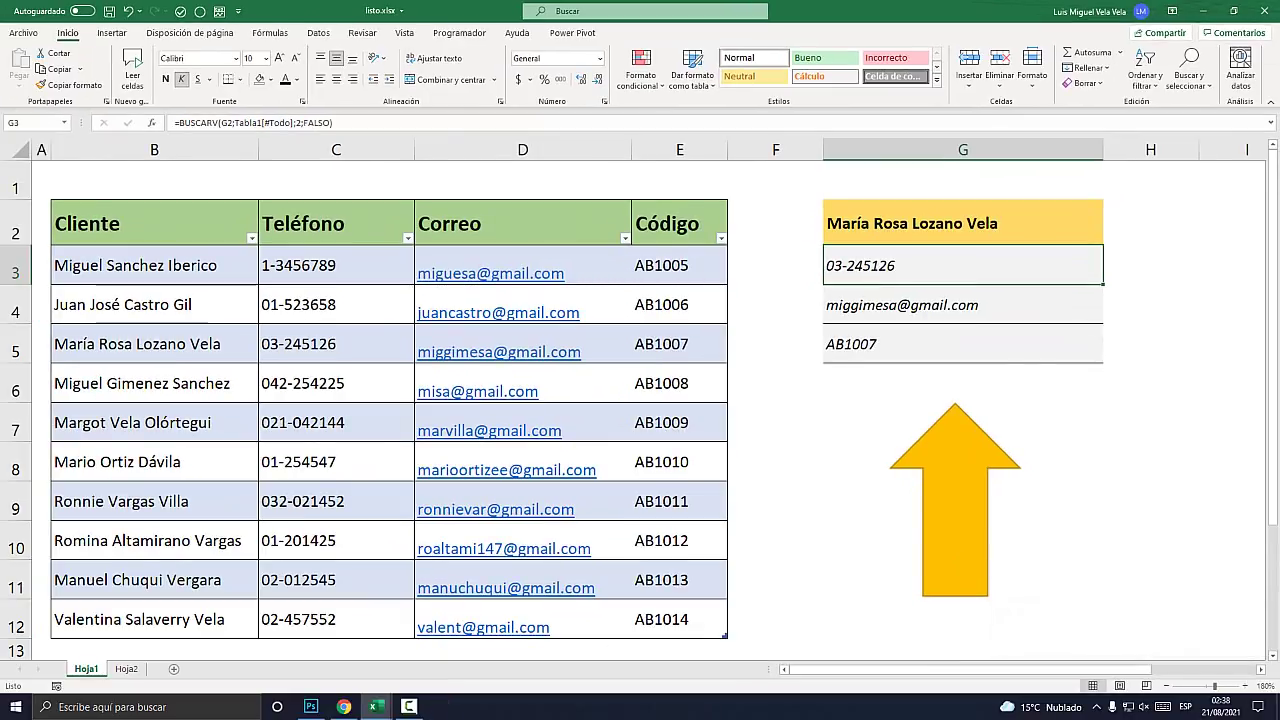
left_click(775, 580)
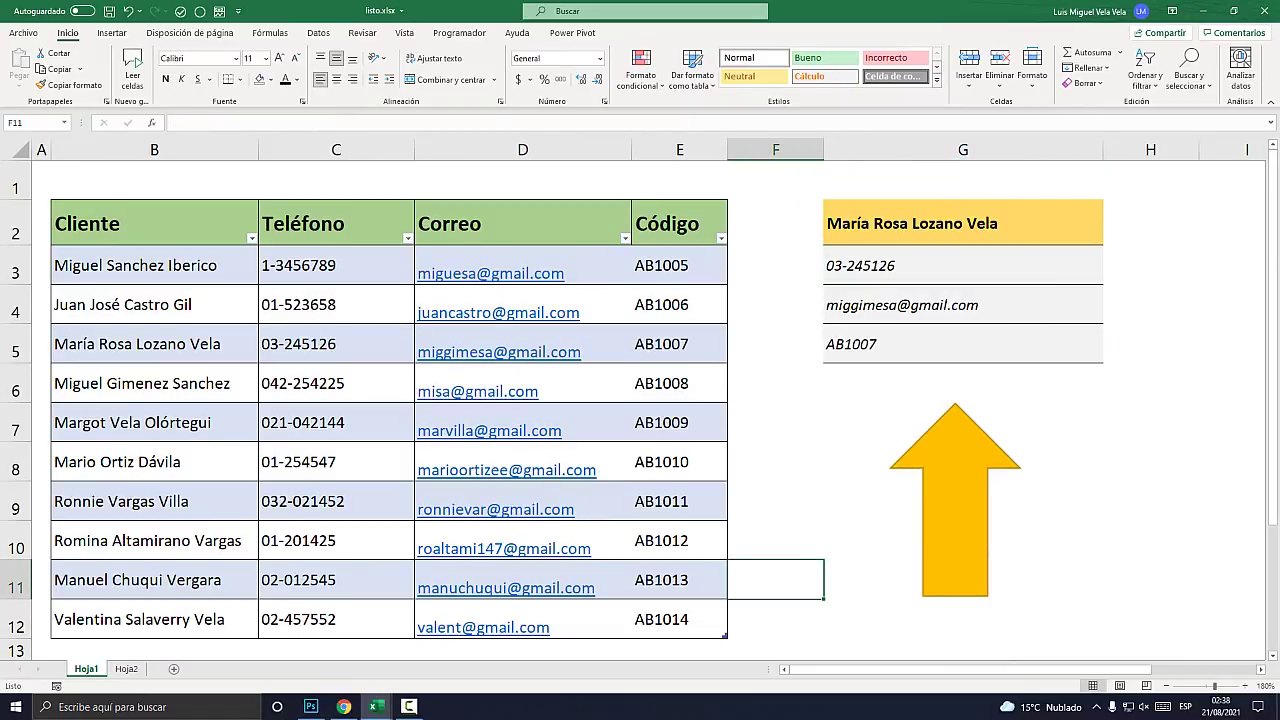
- Switch to Libro2 and delete the Esnumero and Filtrar notes below the client list
mouse_move(375, 707)
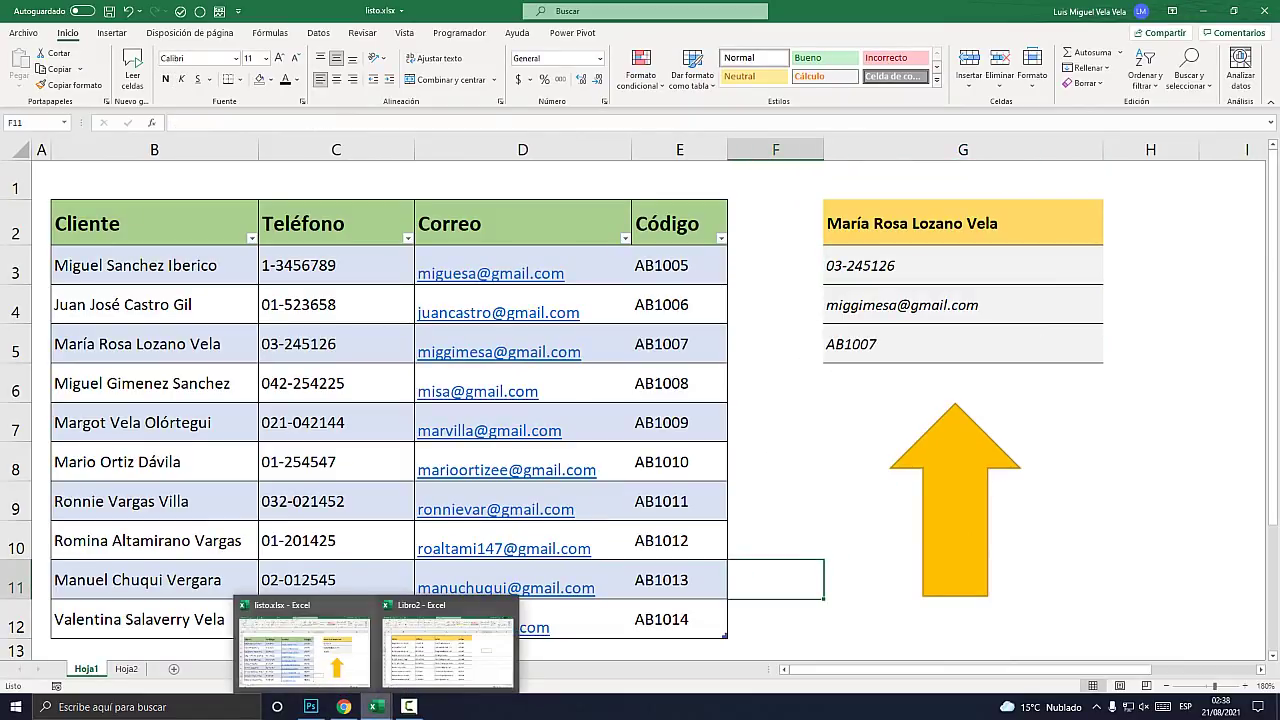
left_click(447, 648)
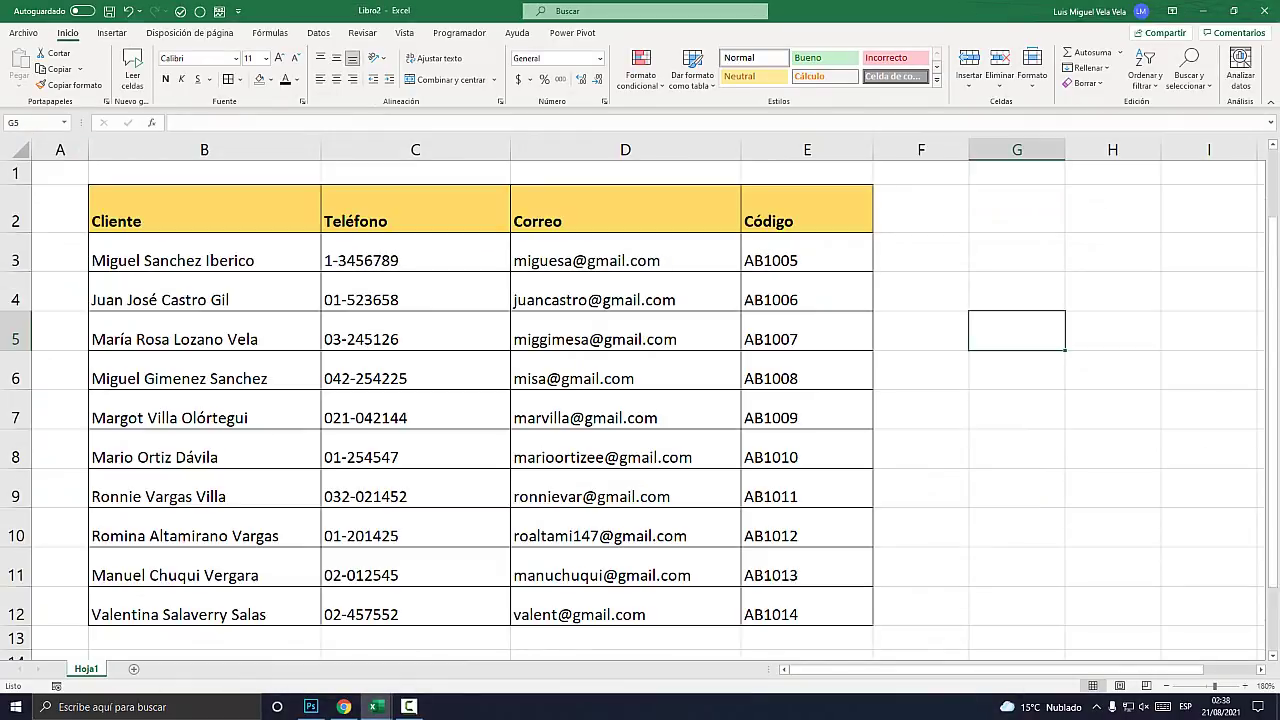
left_click_drag(204, 210, 807, 614)
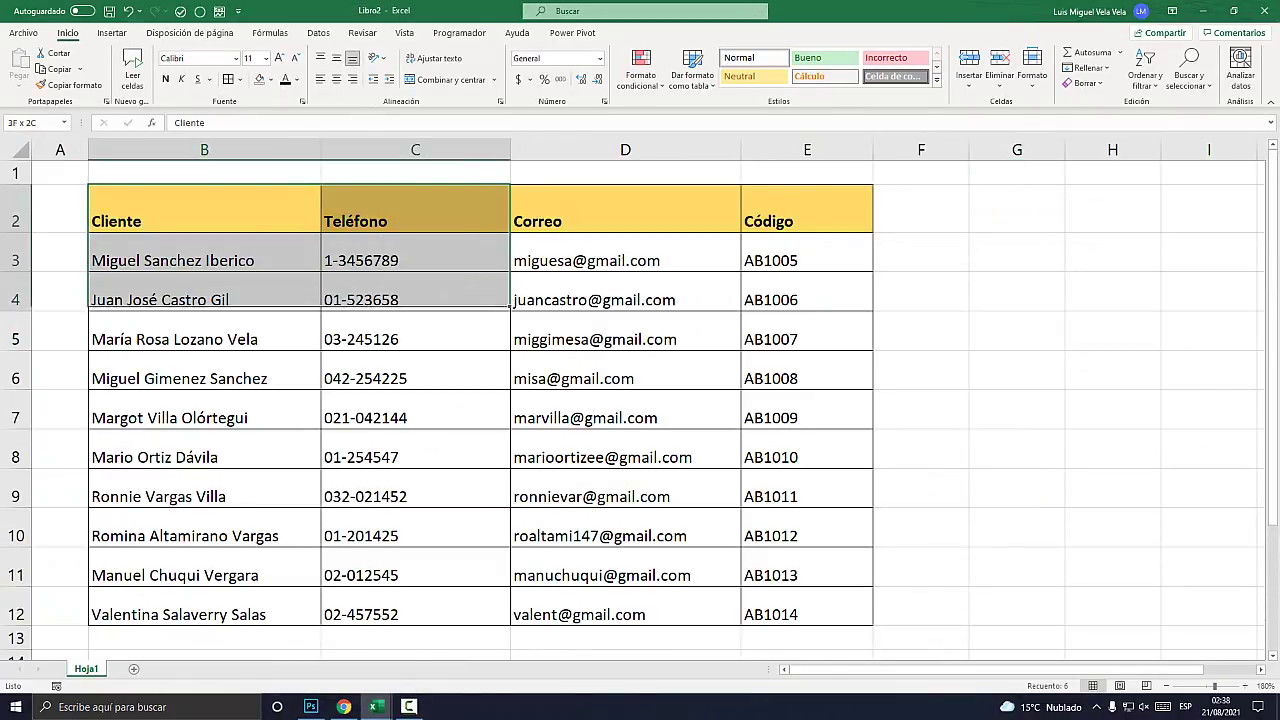
left_click(625, 450)
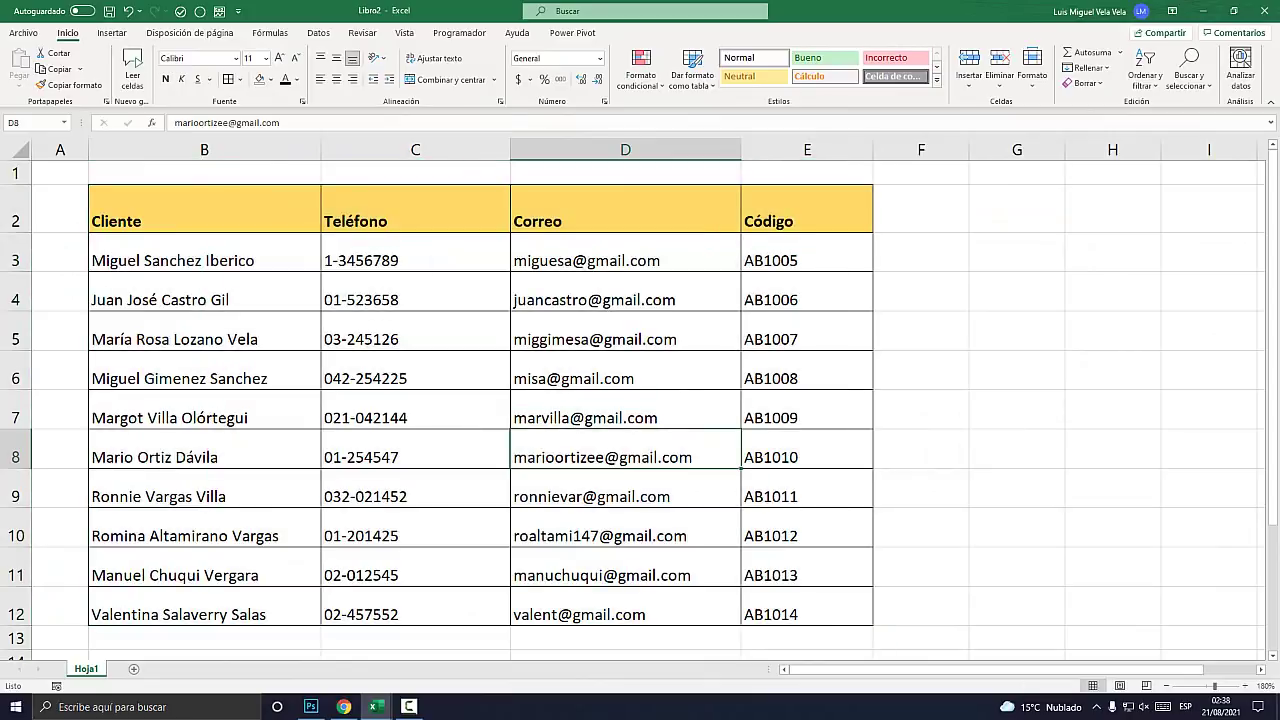
scroll(640, 405, "down", 3)
left_click_drag(204, 363, 204, 411)
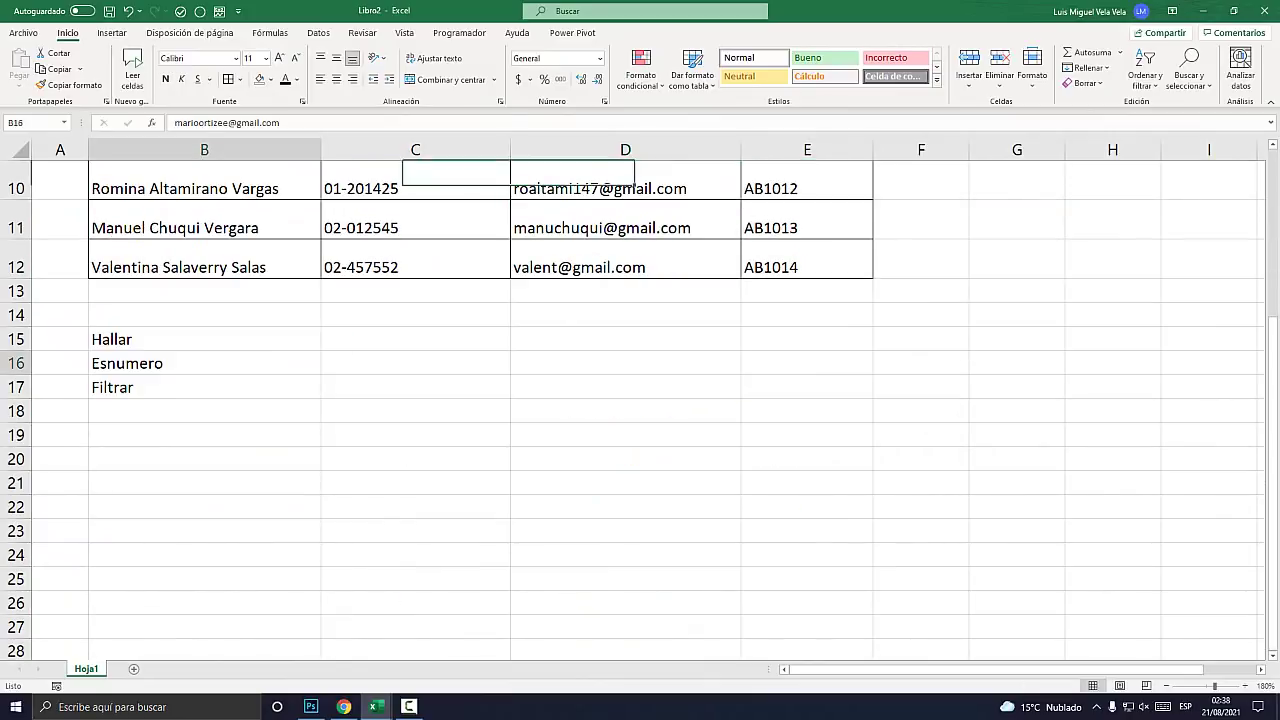
key("Delete")
- Glance at listo.xlsx, minimize it, and select the client list B2:E12 in Libro2
left_click(204, 339)
scroll(640, 410, "up", 3)
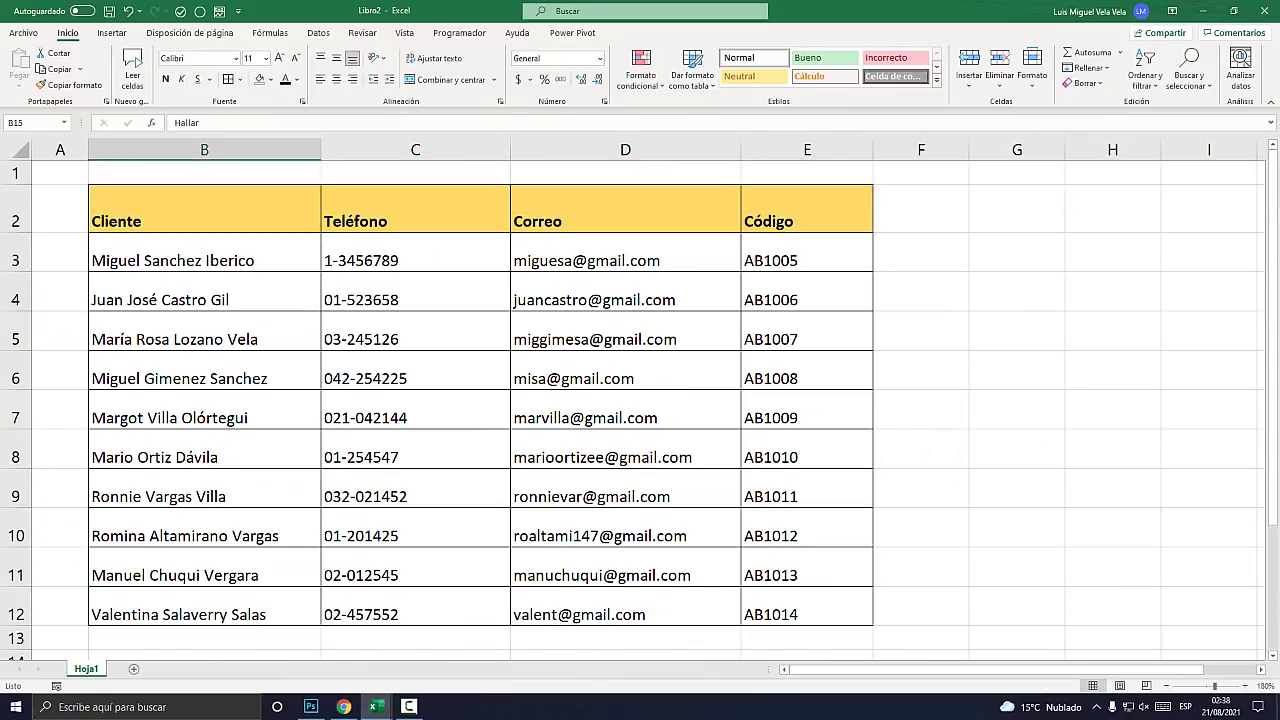
scroll(640, 410, "down", 3)
scroll(640, 400, "up", 3)
mouse_move(150, 215)
left_mouse_down()
mouse_move(690, 340)
mouse_move(690, 575)
left_mouse_up()
mouse_move(374, 707)
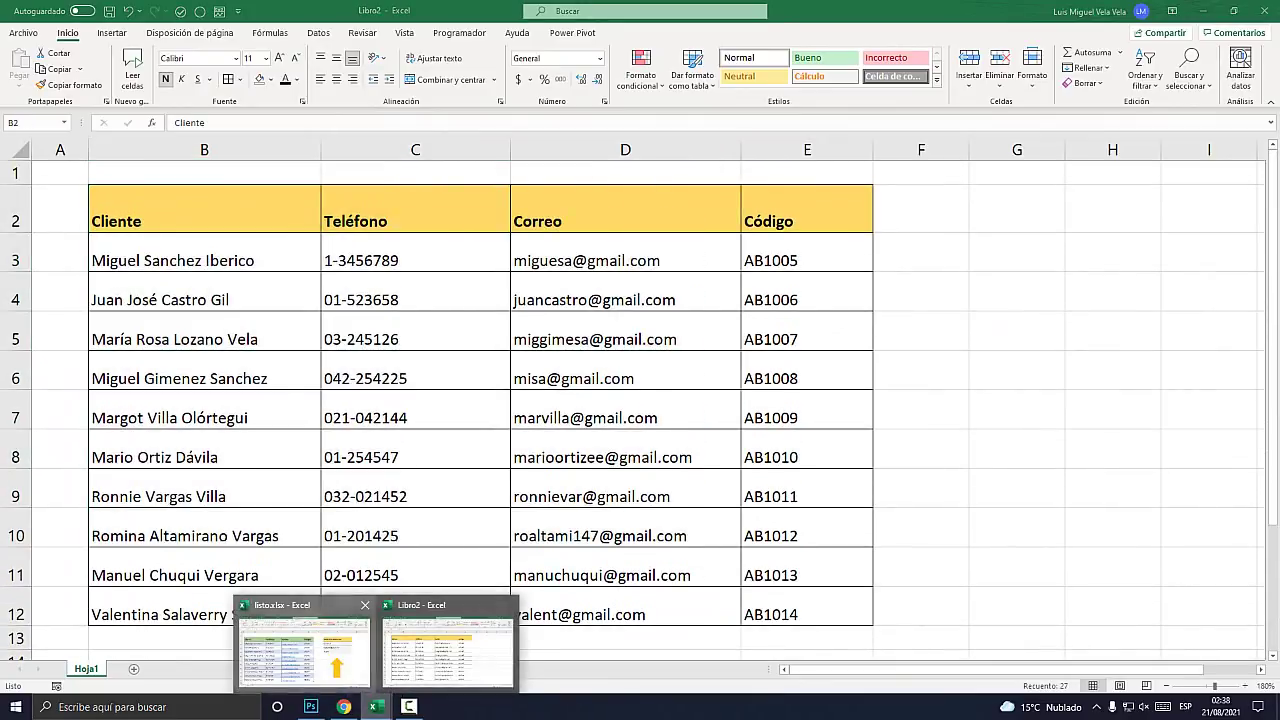
left_click(300, 640)
left_click(1197, 11)
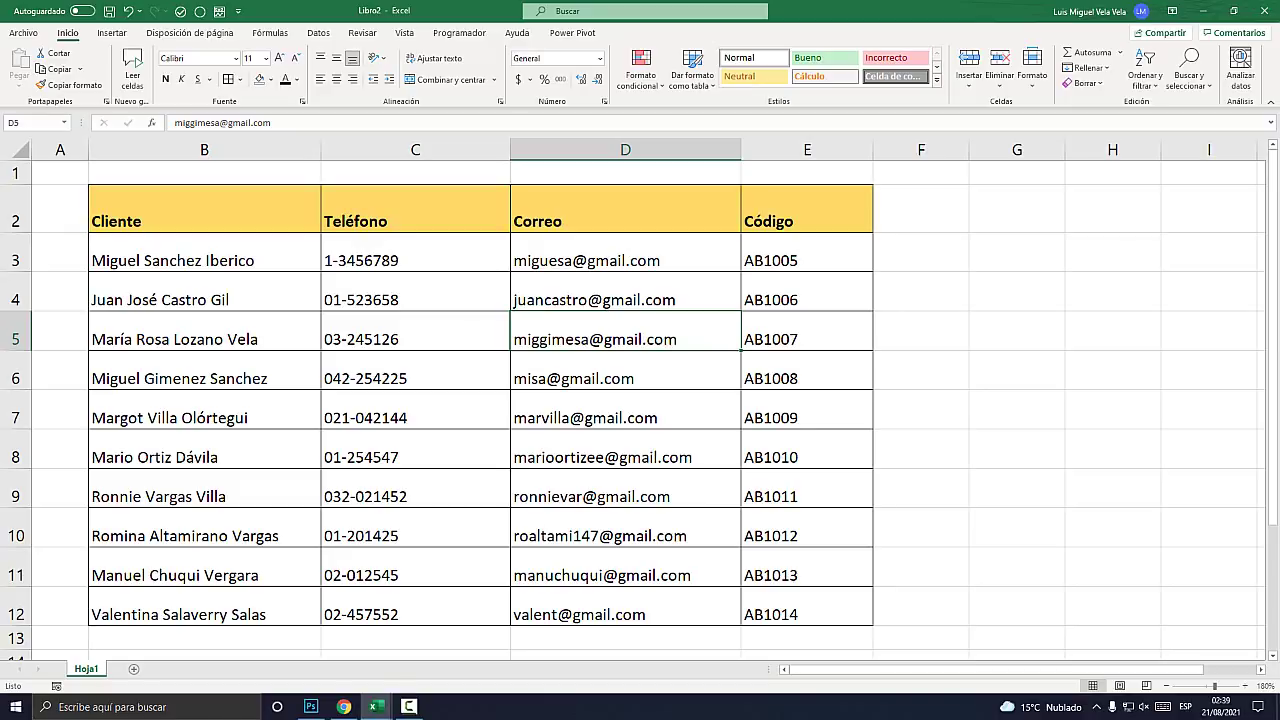
left_click(415, 339)
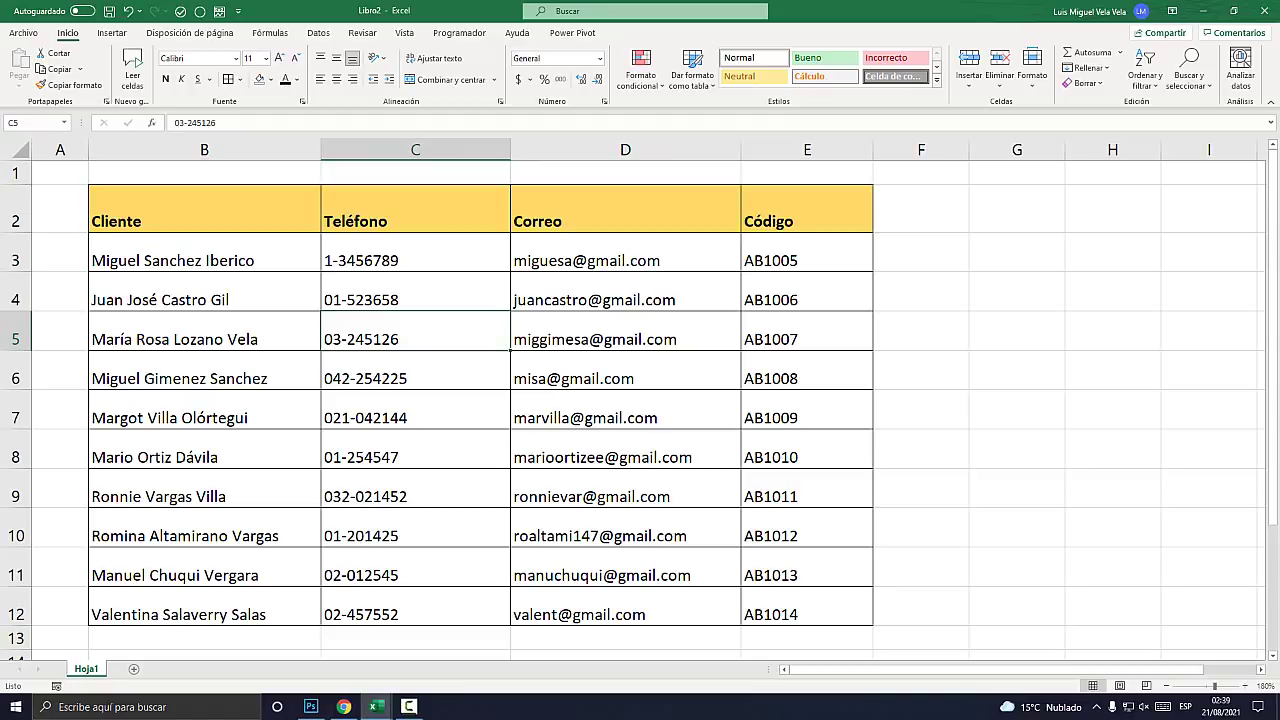
left_click_drag(200, 215, 800, 612)
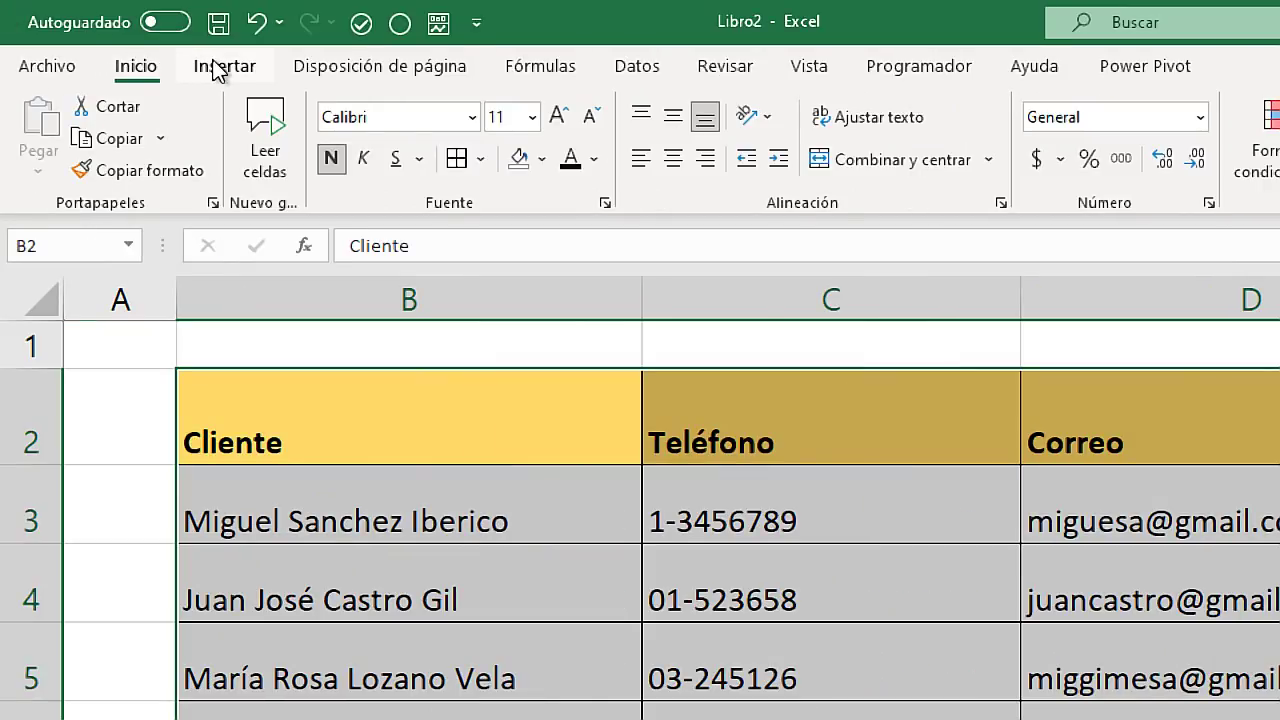
- Convert the client range B2:E12 into a table with a header row
left_click(222, 66)
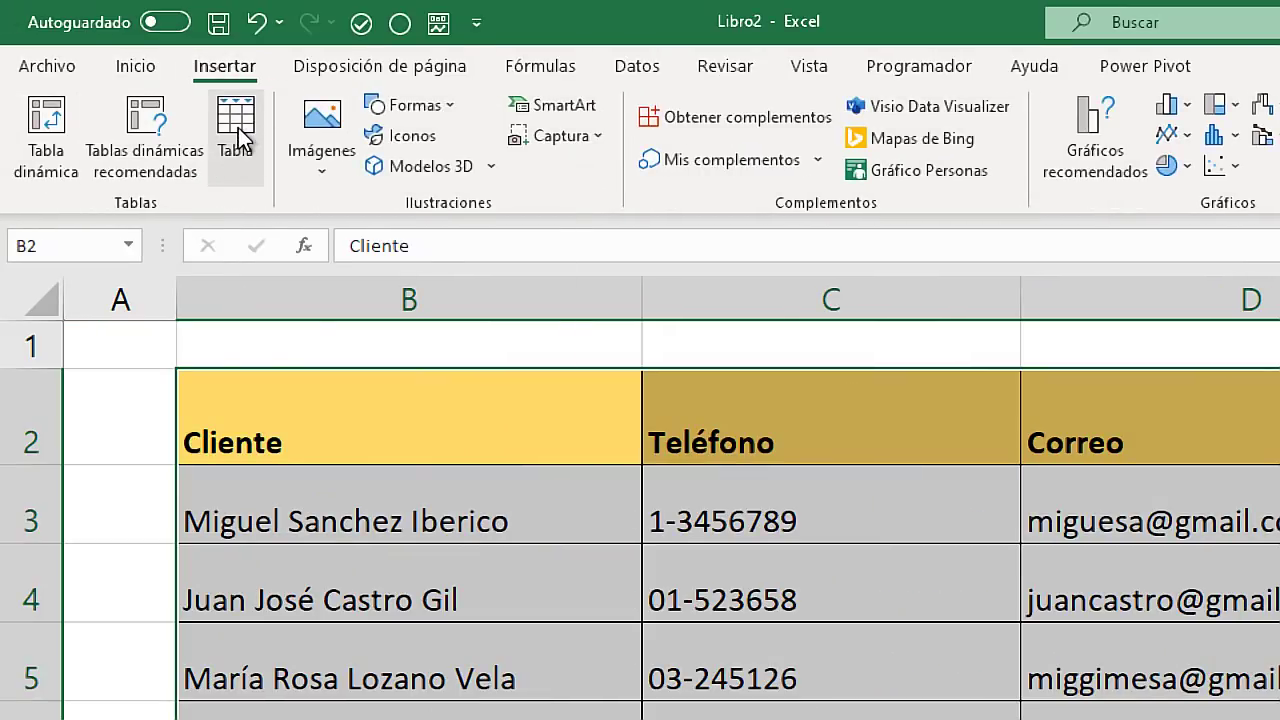
left_click(244, 133)
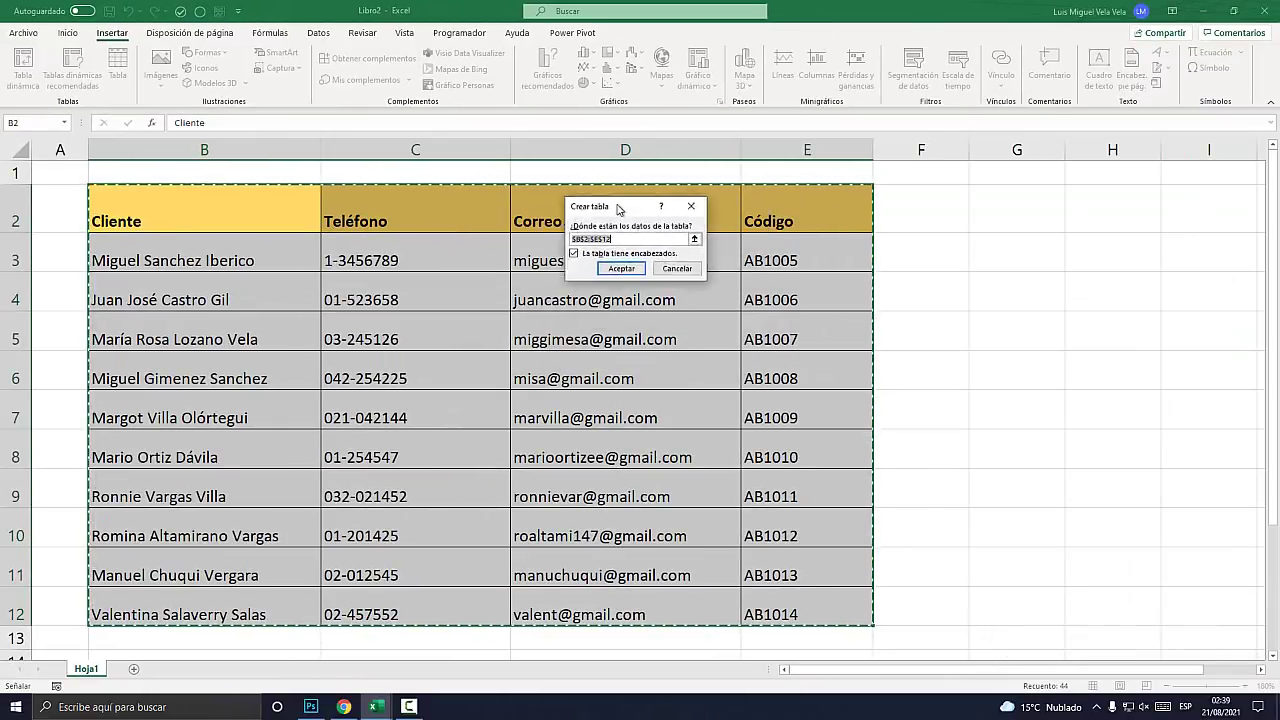
left_click_drag(531, 190, 599, 207)
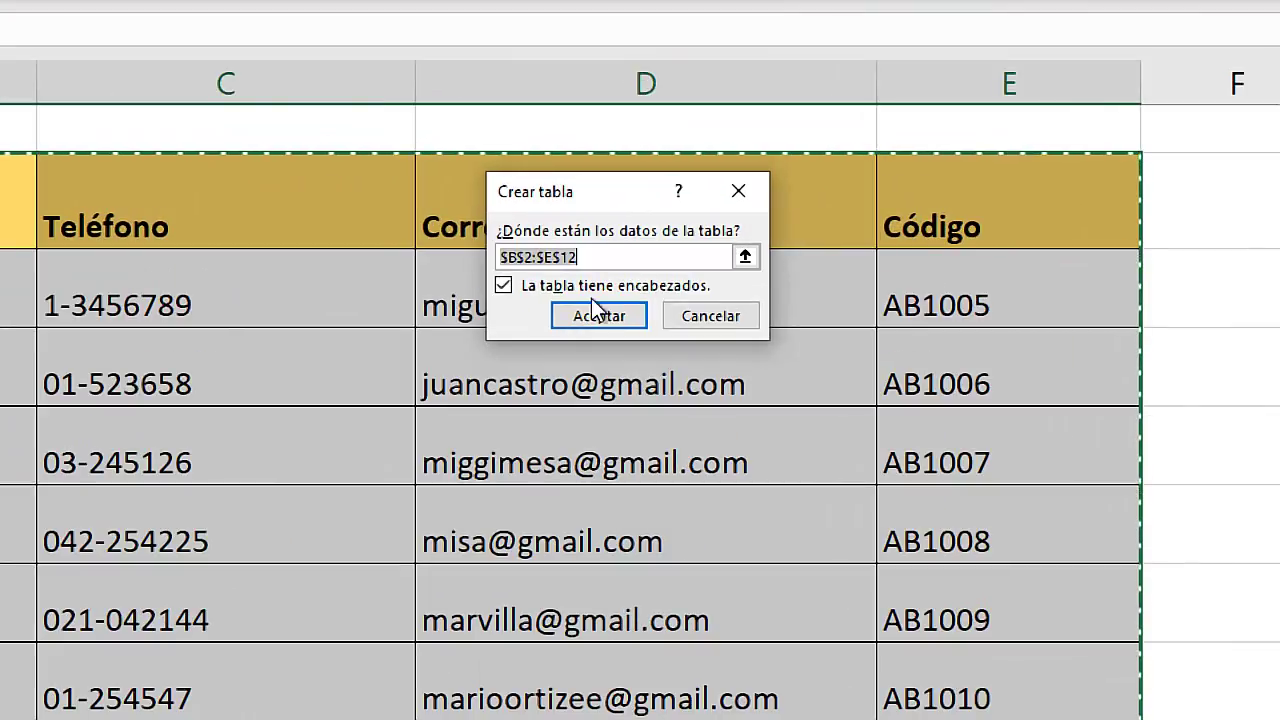
left_click(600, 316)
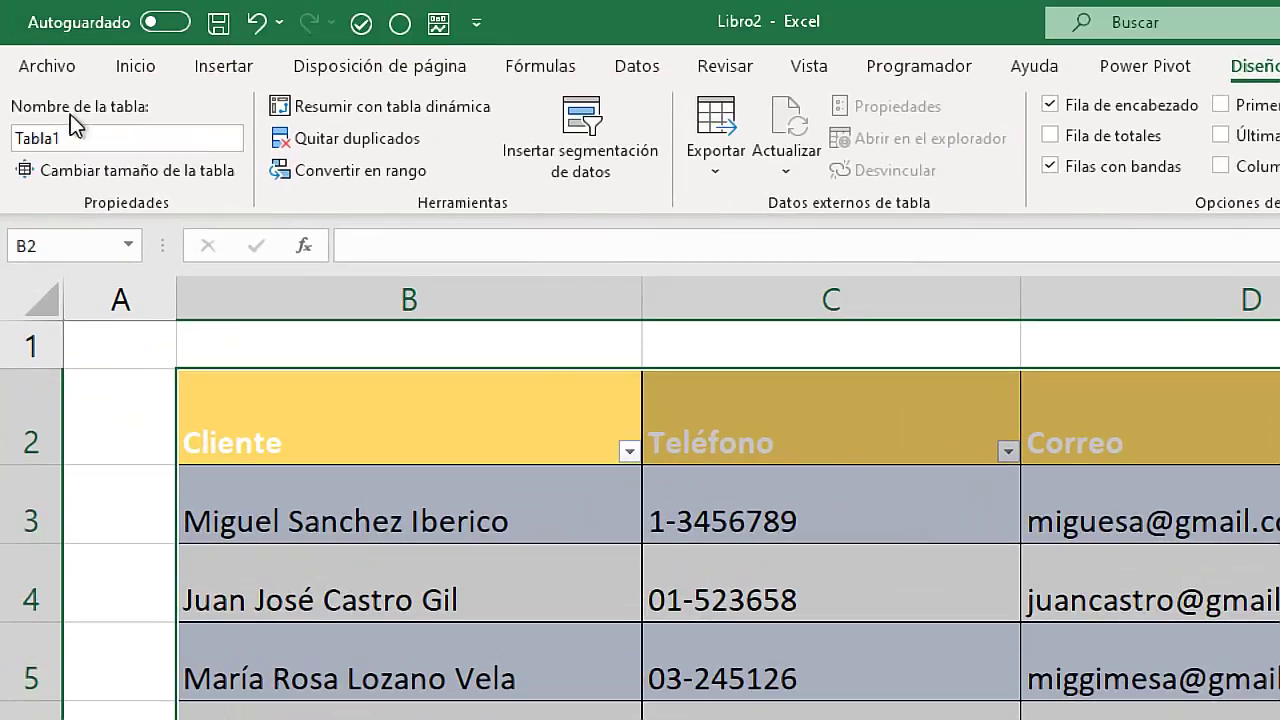
- Rename the table from Tabla1 to Cli
double_click(36, 69)
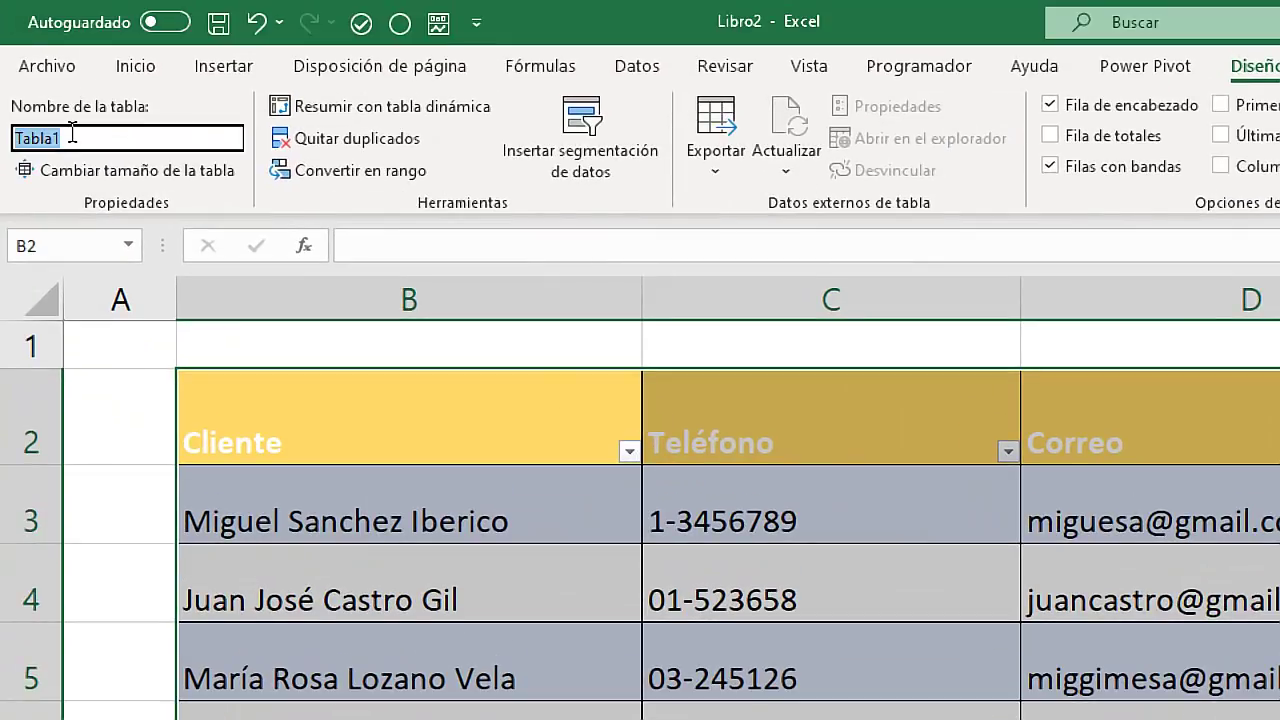
type("Cli")
key("Return")
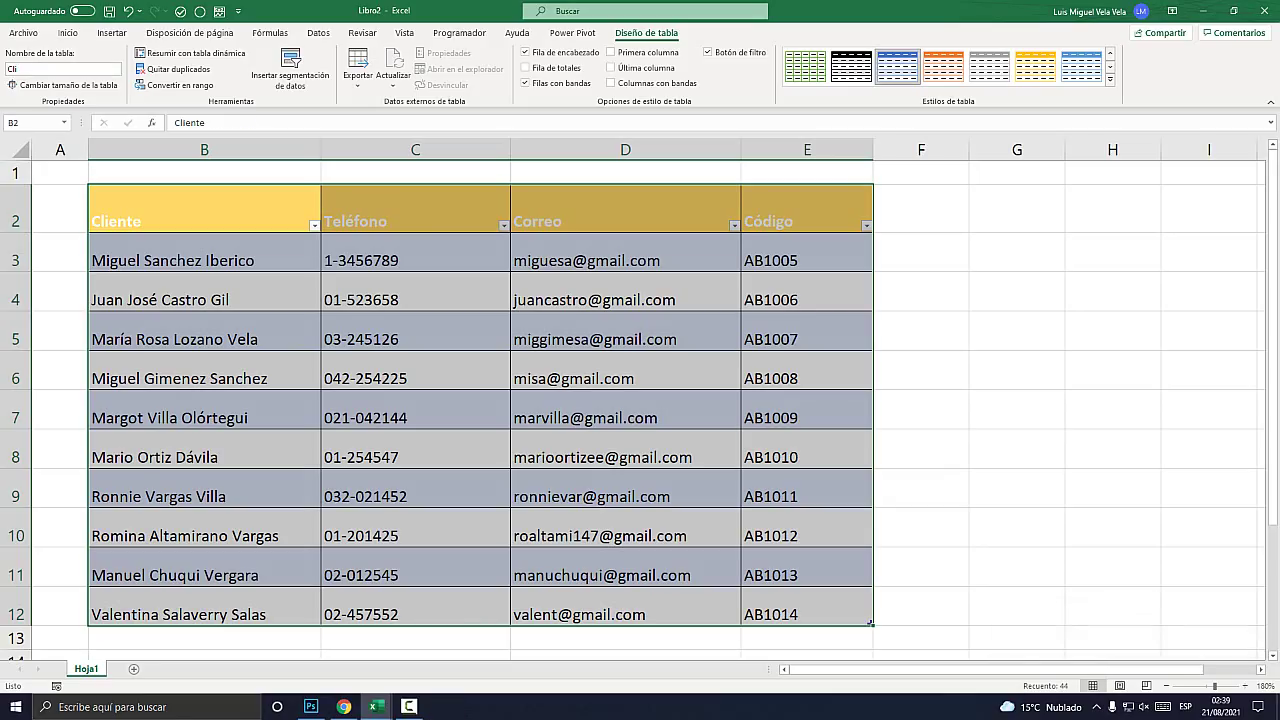
- Make the header row B2:E2 text black
left_click_drag(204, 210, 807, 210)
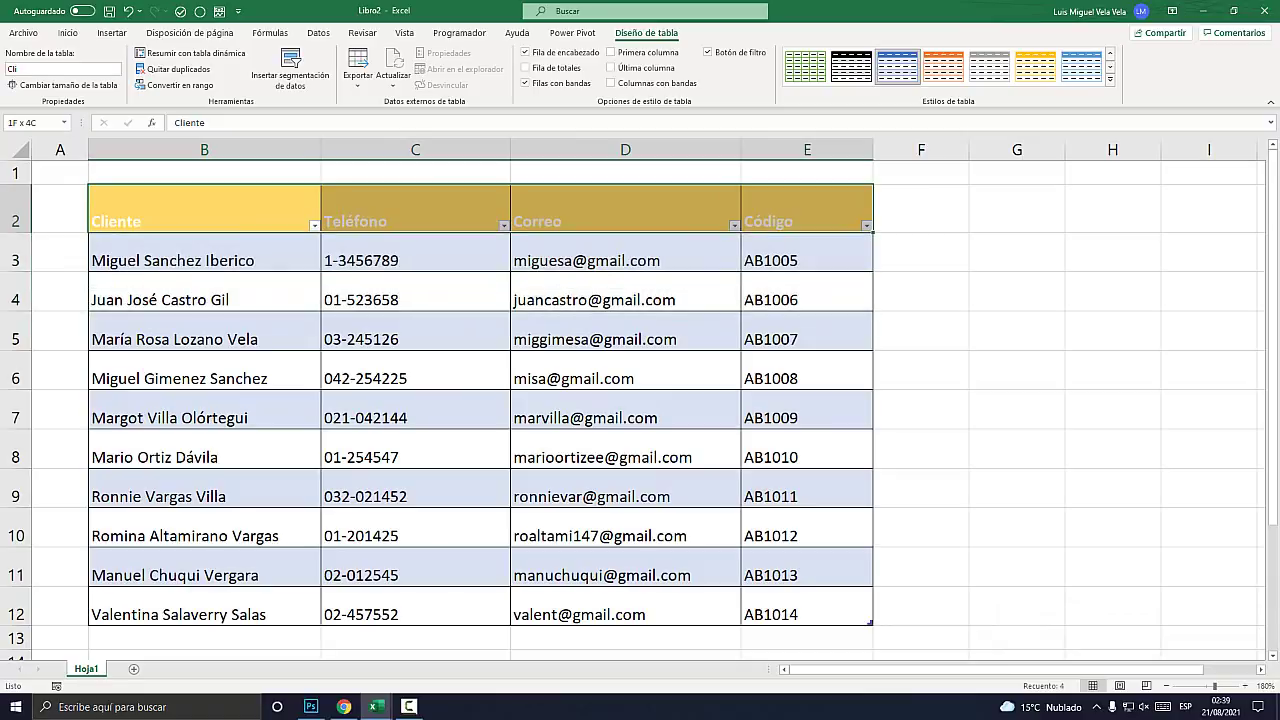
left_click(67, 32)
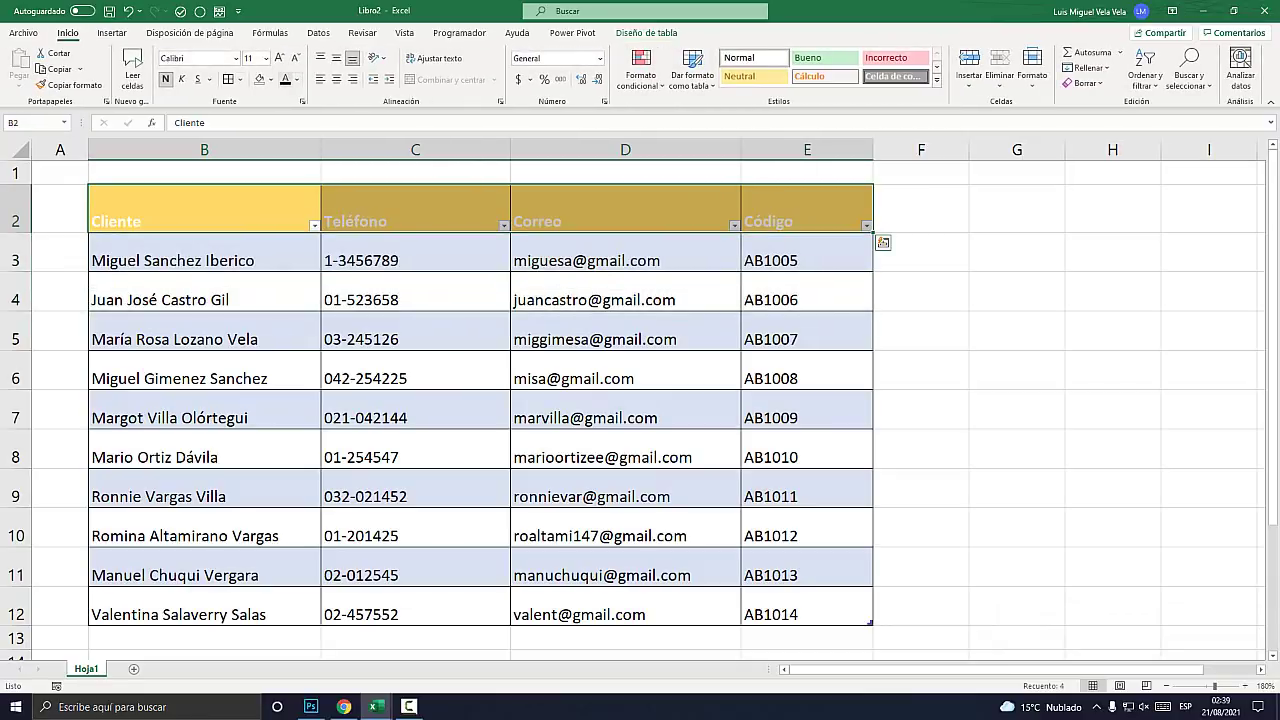
left_click(285, 79)
left_click(415, 375)
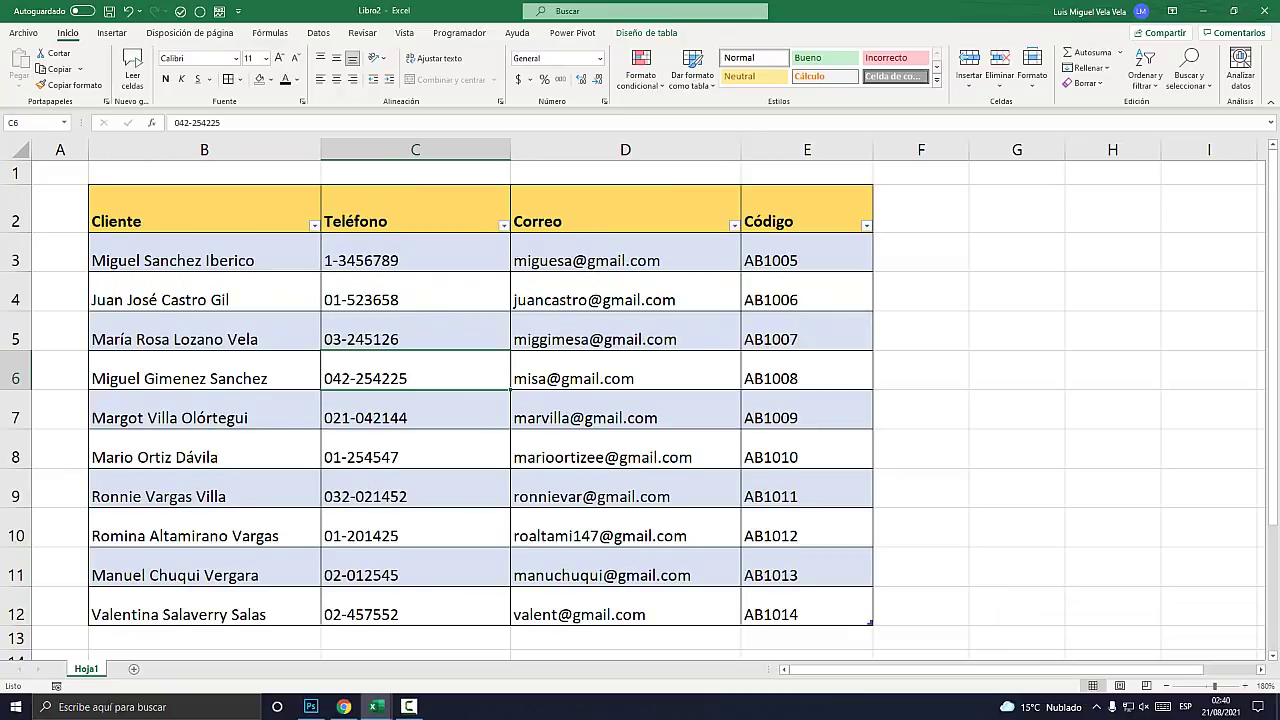
scroll(640, 400, "down", 1)
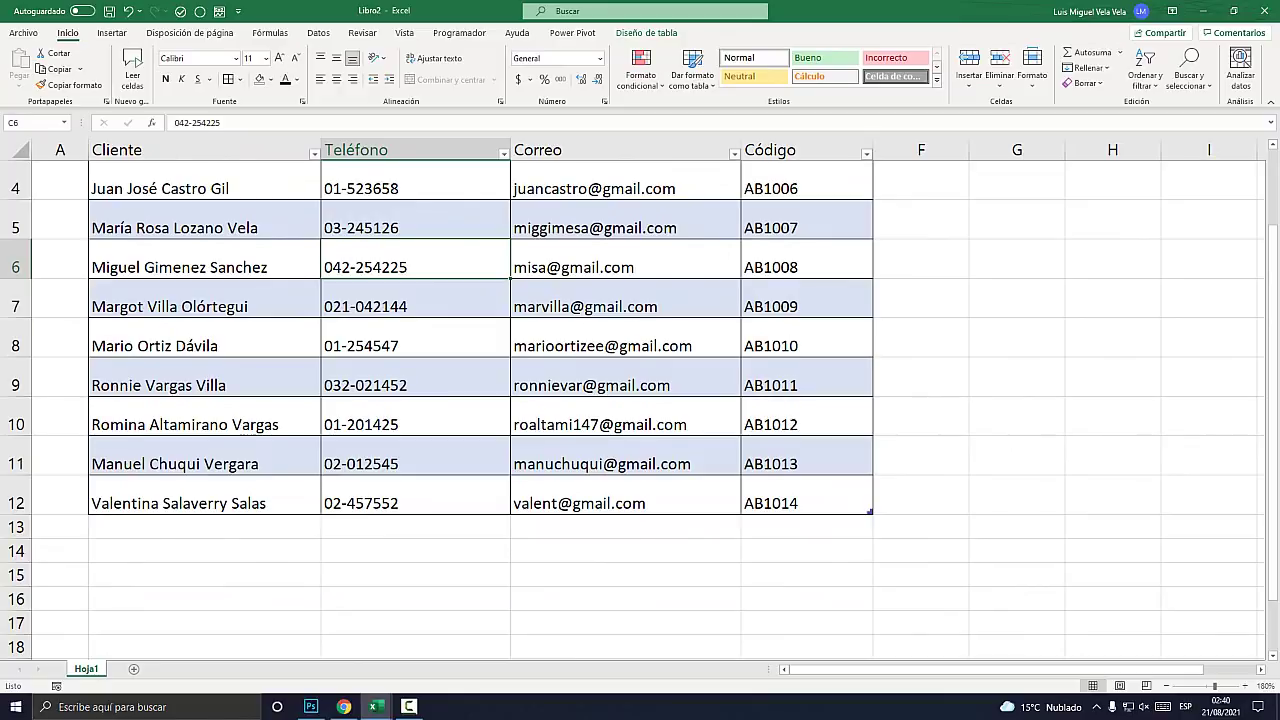
scroll(640, 400, "up", 1)
scroll(640, 400, "down", 2)
- Enter the note Filtrar in cell B15
left_click(204, 456)
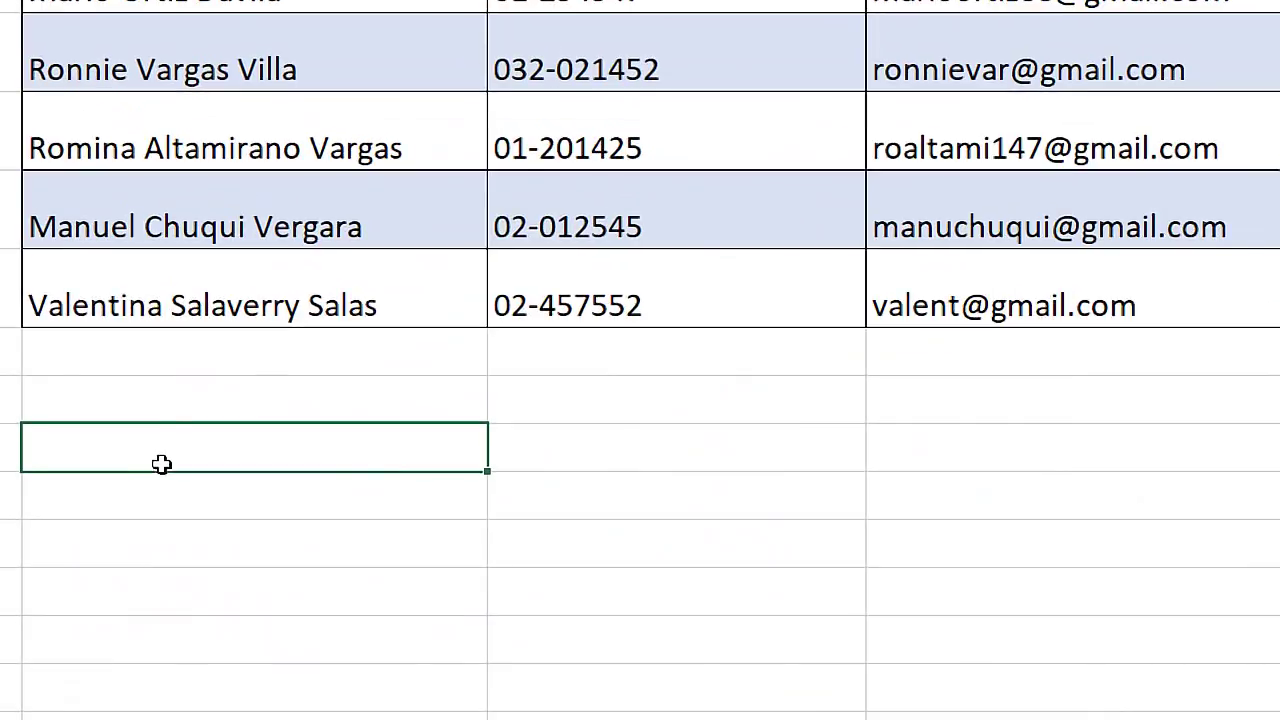
type("Fjltarr")
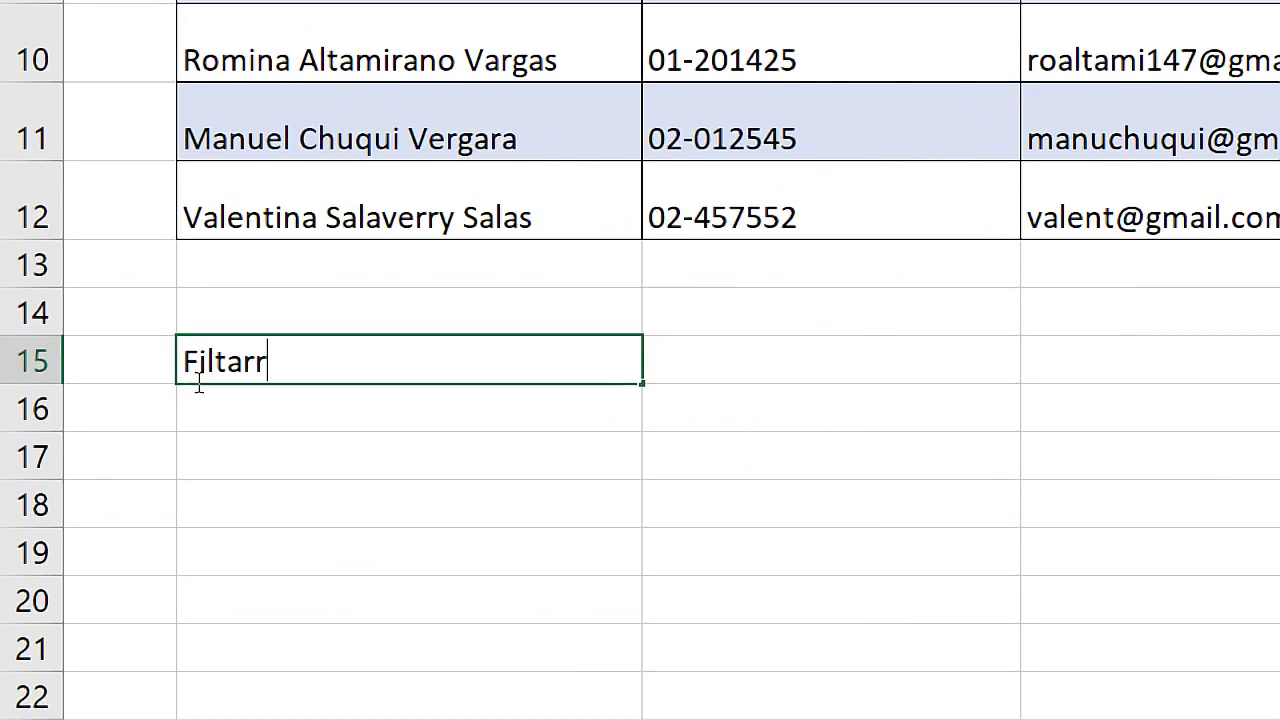
key("BackSpace")
key("BackSpace")
key("BackSpace")
type("rar")
key("Return")
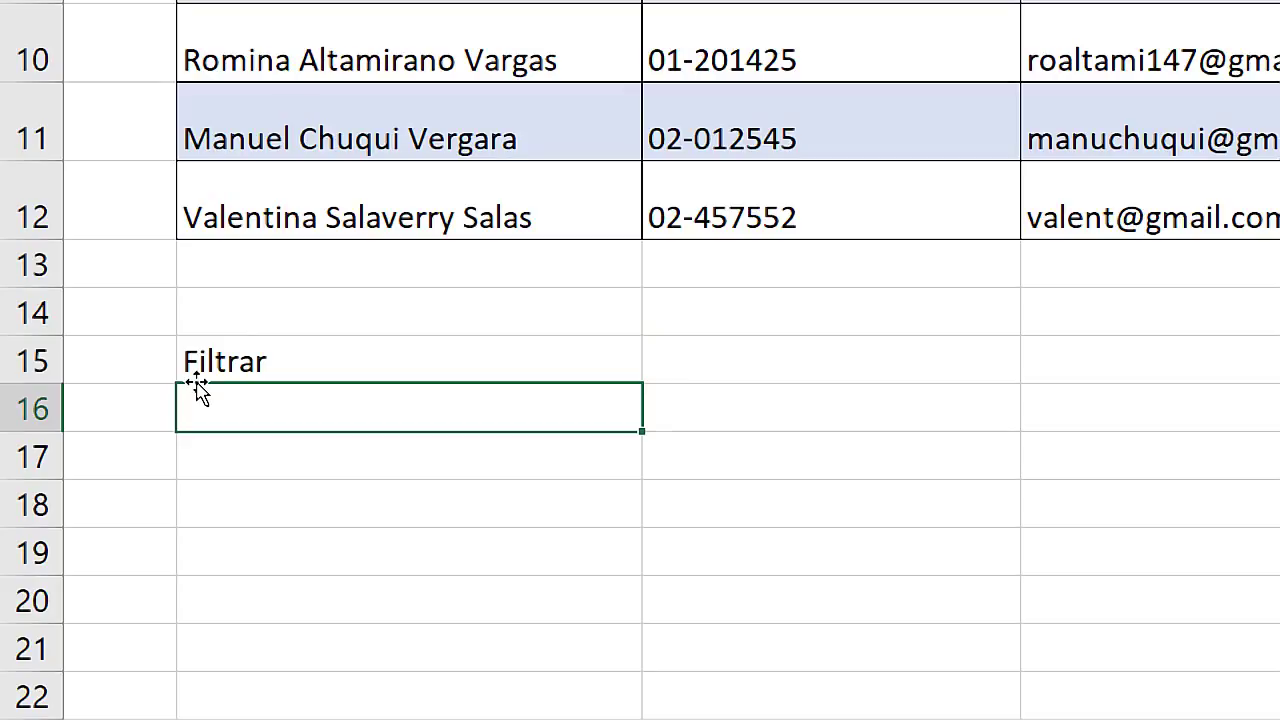
- Enter the note Esnumero + Hallar in cell B16
type("Esnu")
type("mero ")
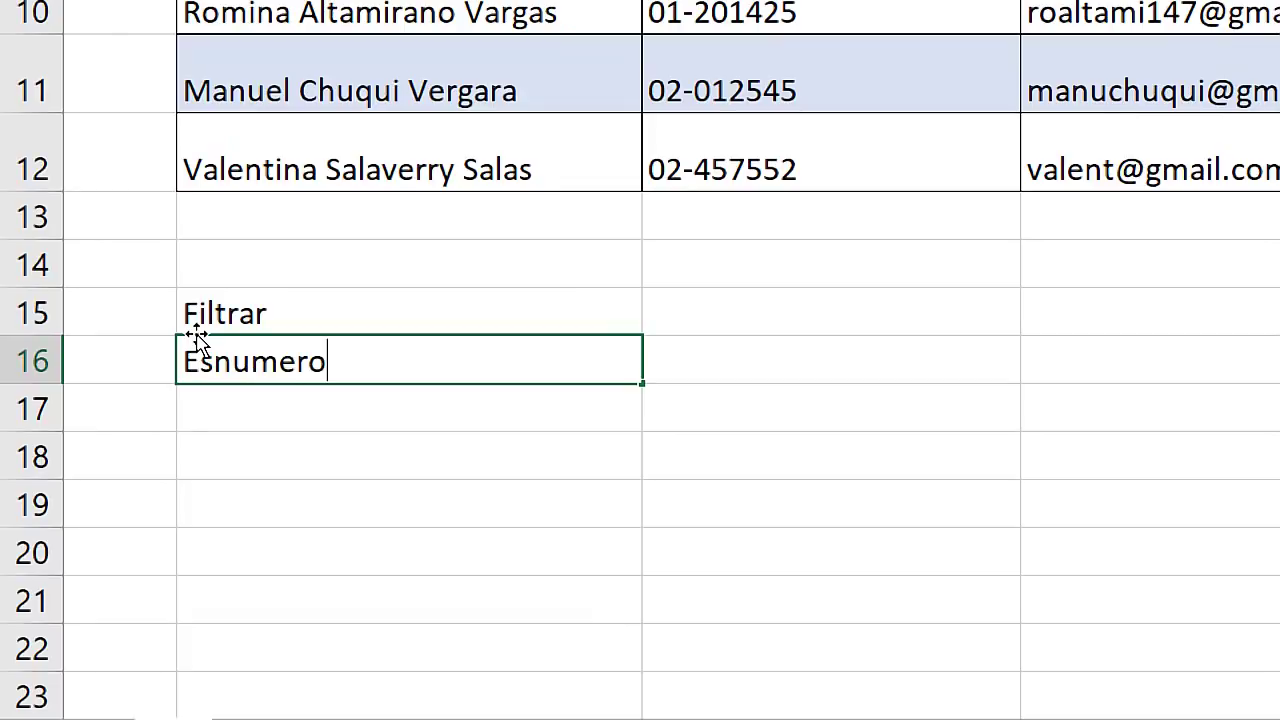
type("+ ")
type("Hallar")
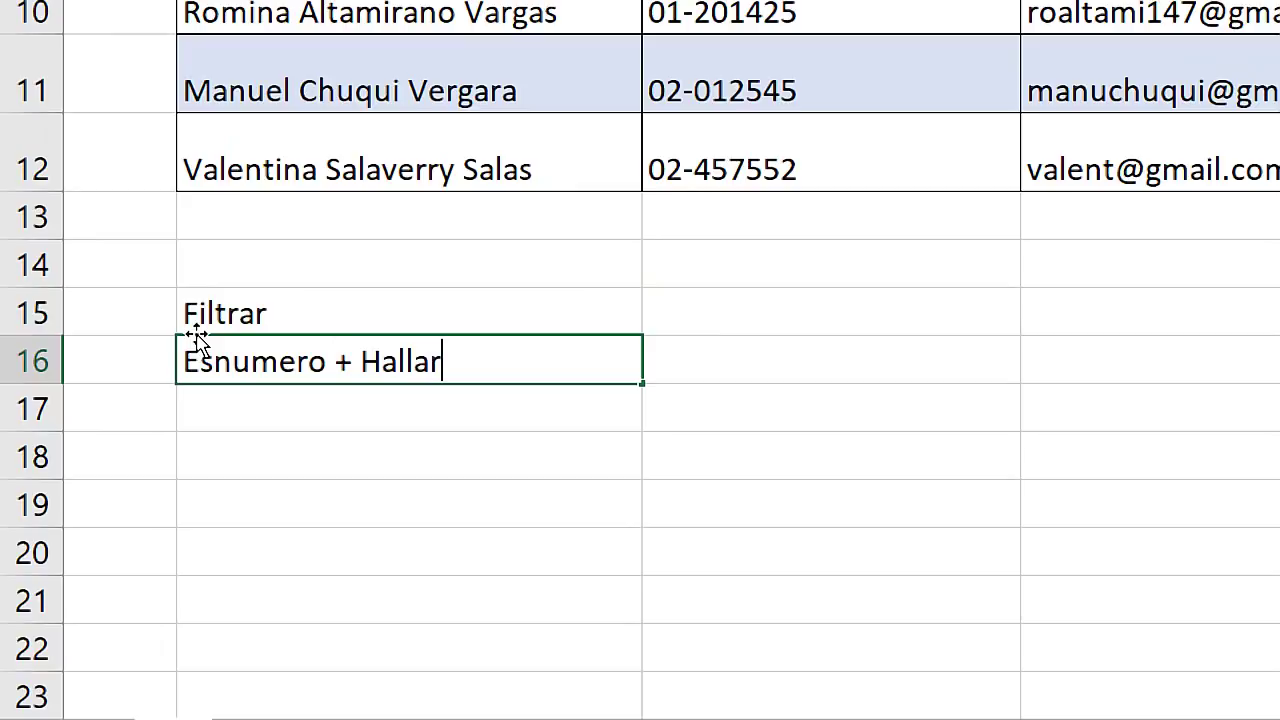
key("Return")
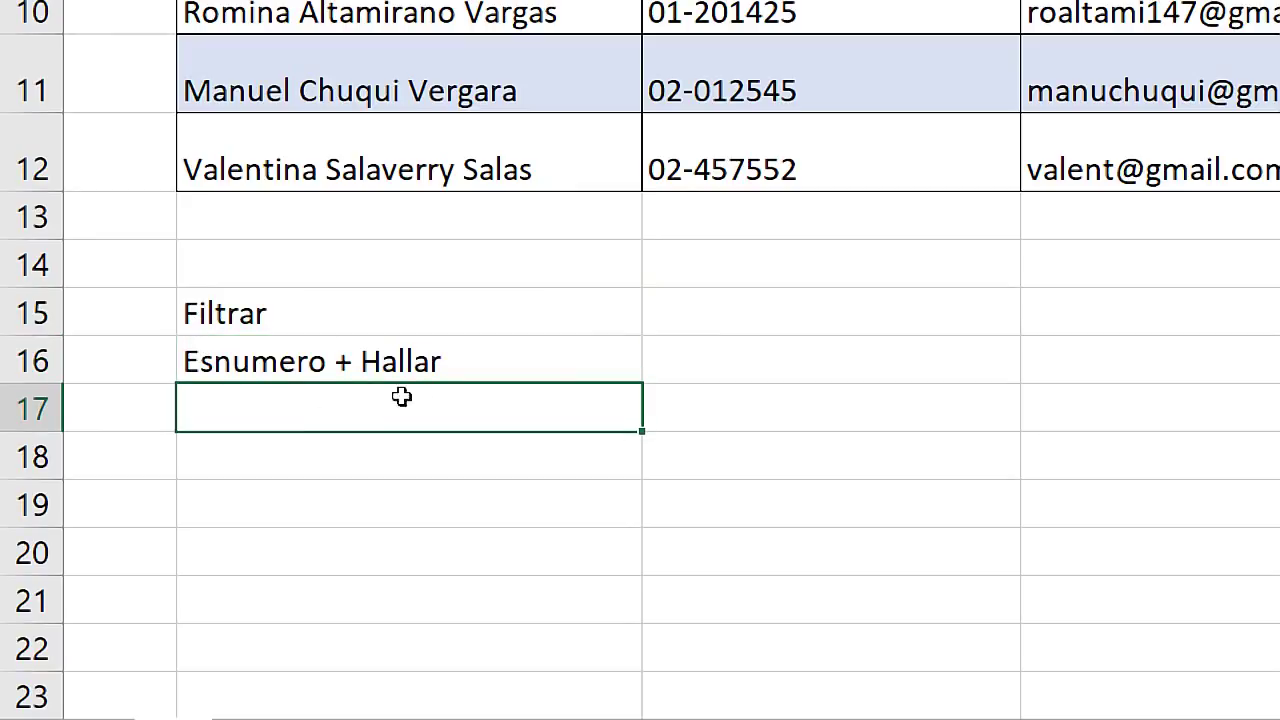
left_click(350, 352)
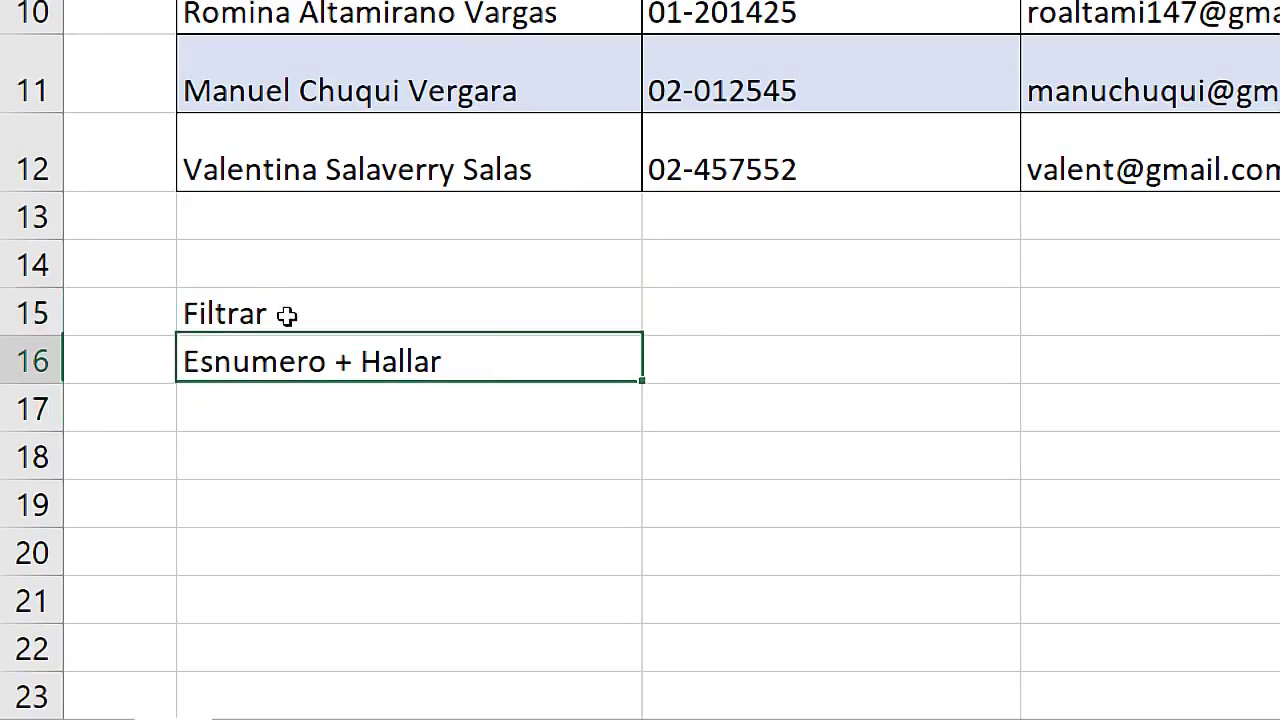
left_click(268, 328)
left_click(258, 370)
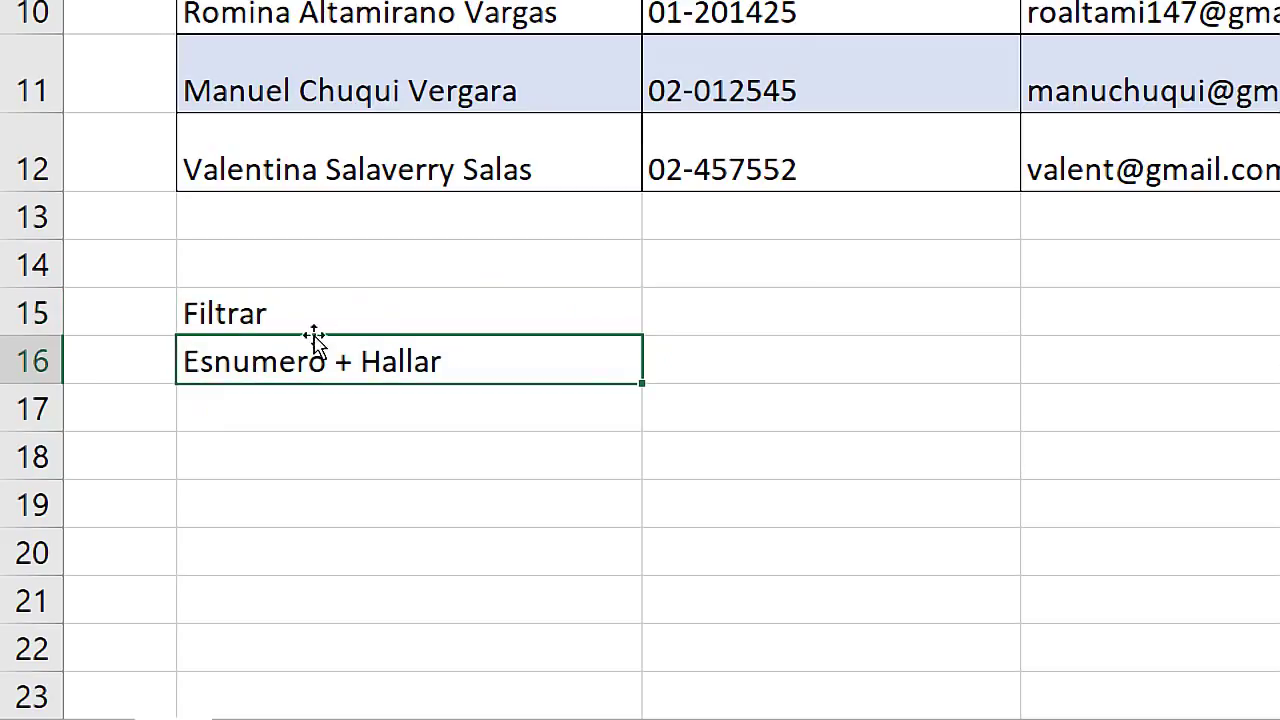
scroll(640, 400, "up", 2)
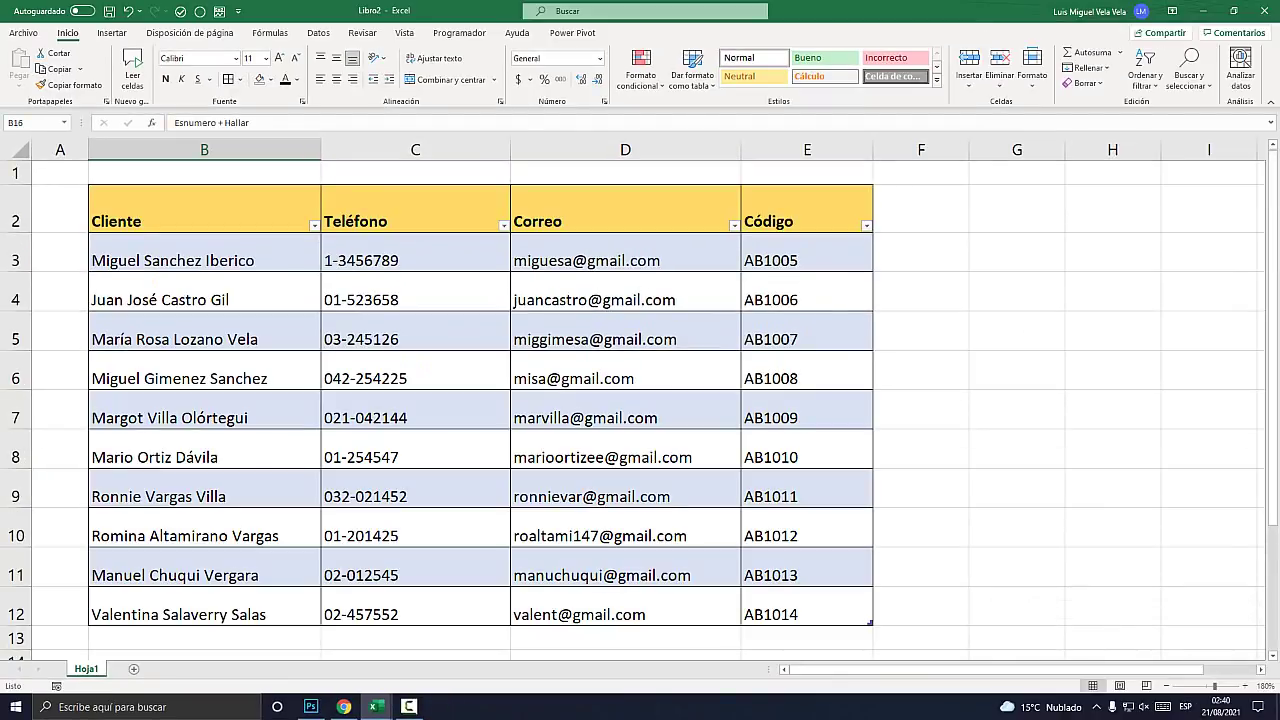
left_click(1017, 251)
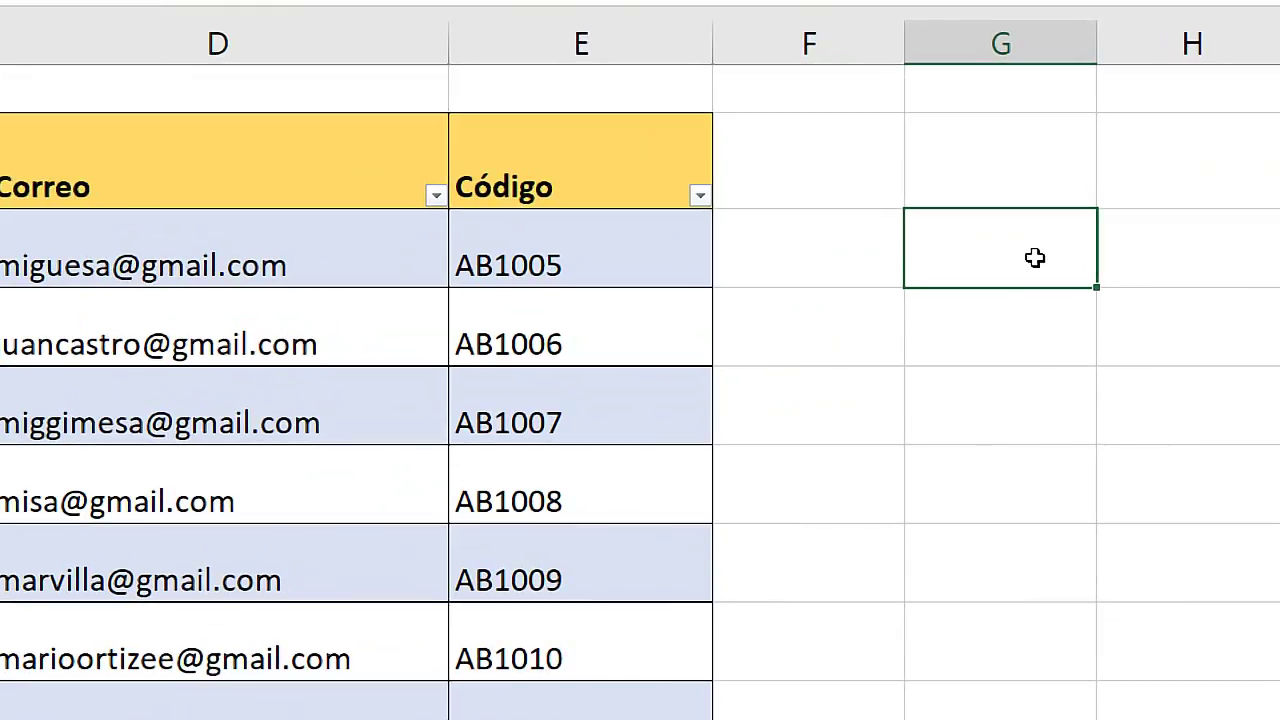
type("=")
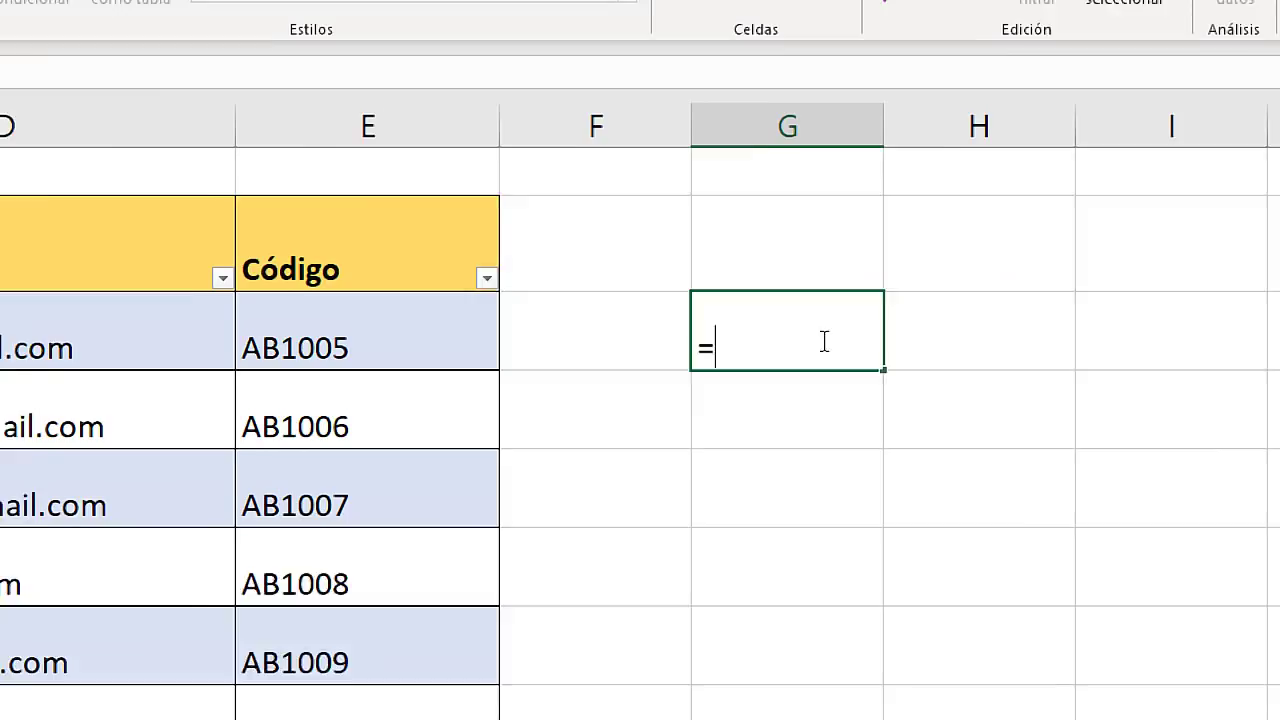
type("halla")
key("Tab")
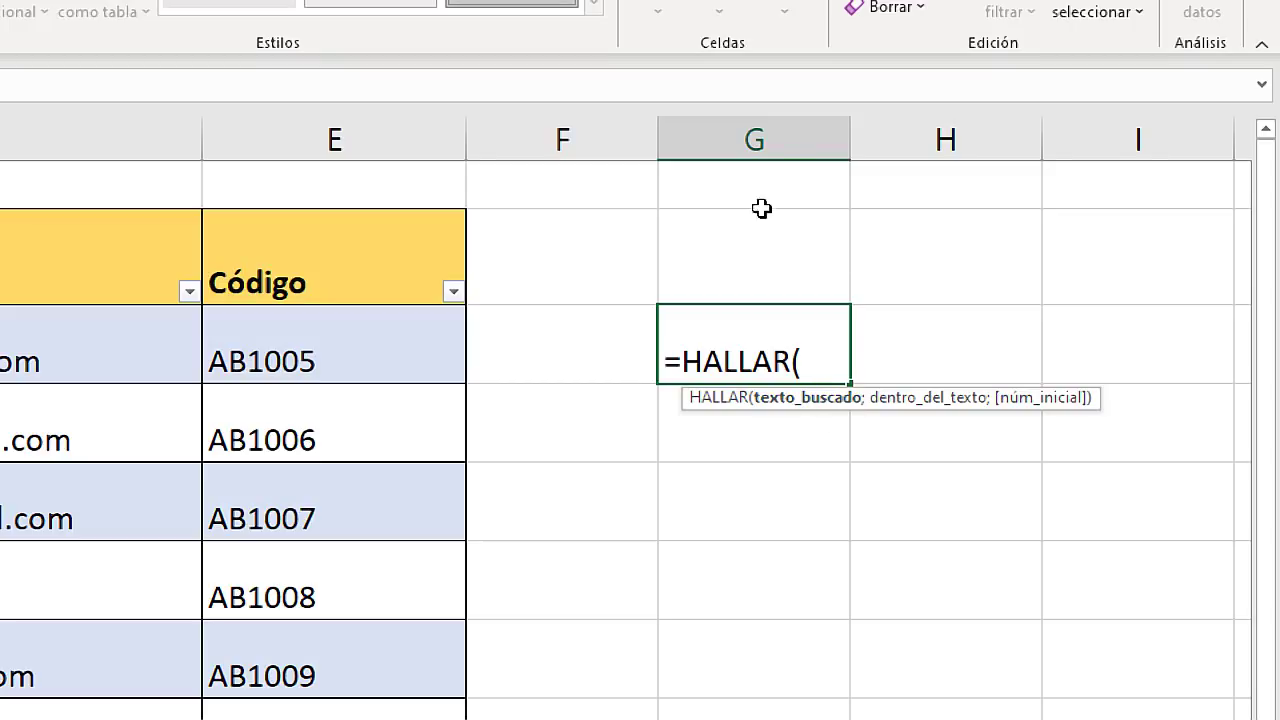
left_click(729, 248)
- Give search cell G2 a light green fill
key("Escape")
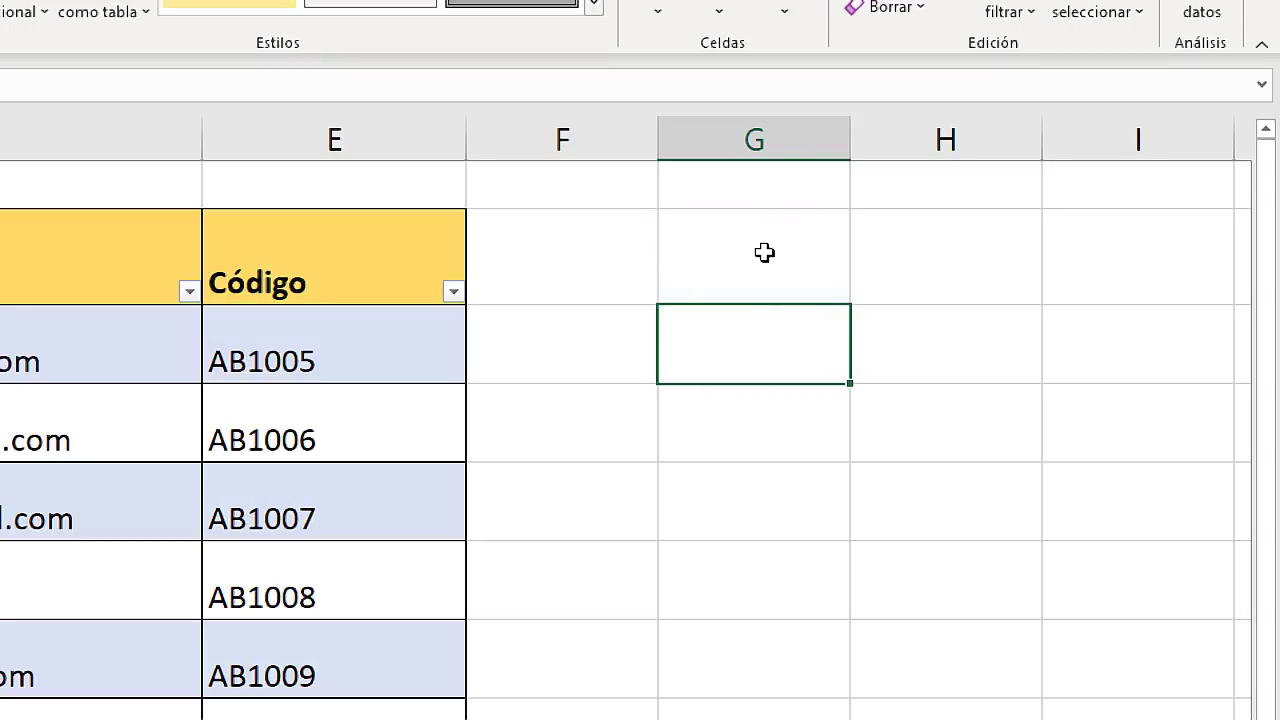
left_click(764, 252)
left_click(268, 79)
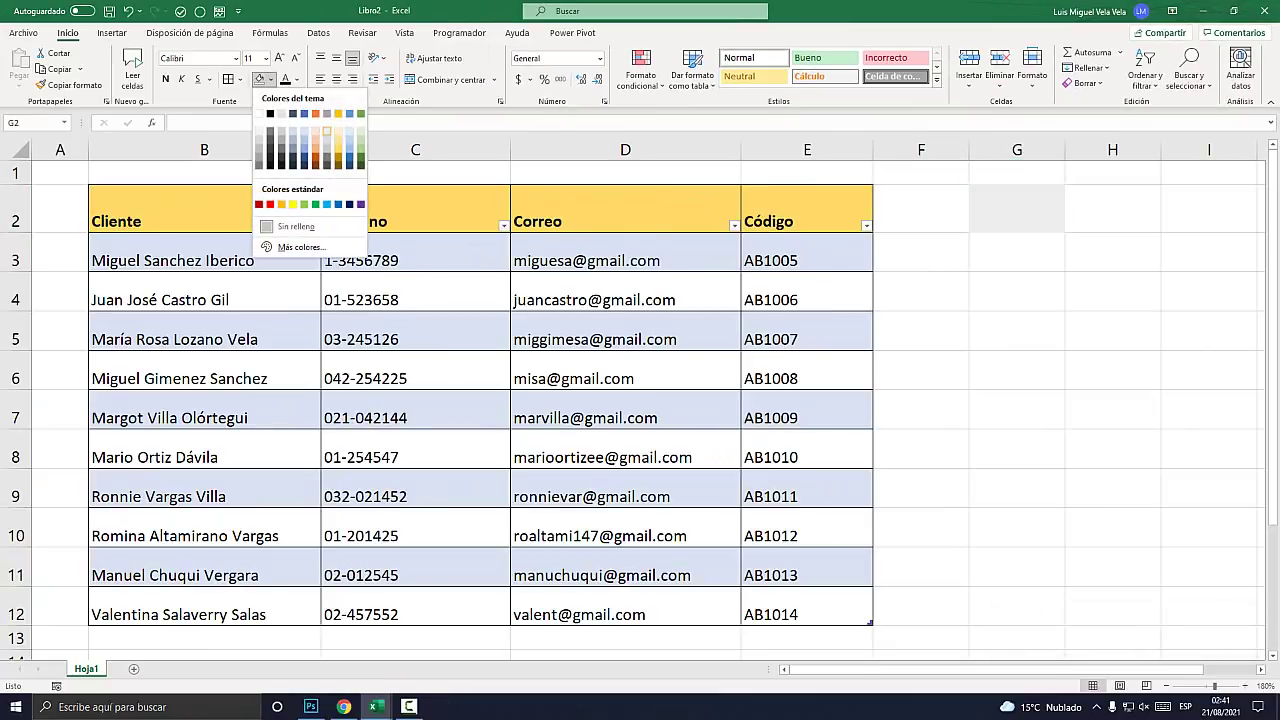
left_click(360, 149)
left_click(1016, 252)
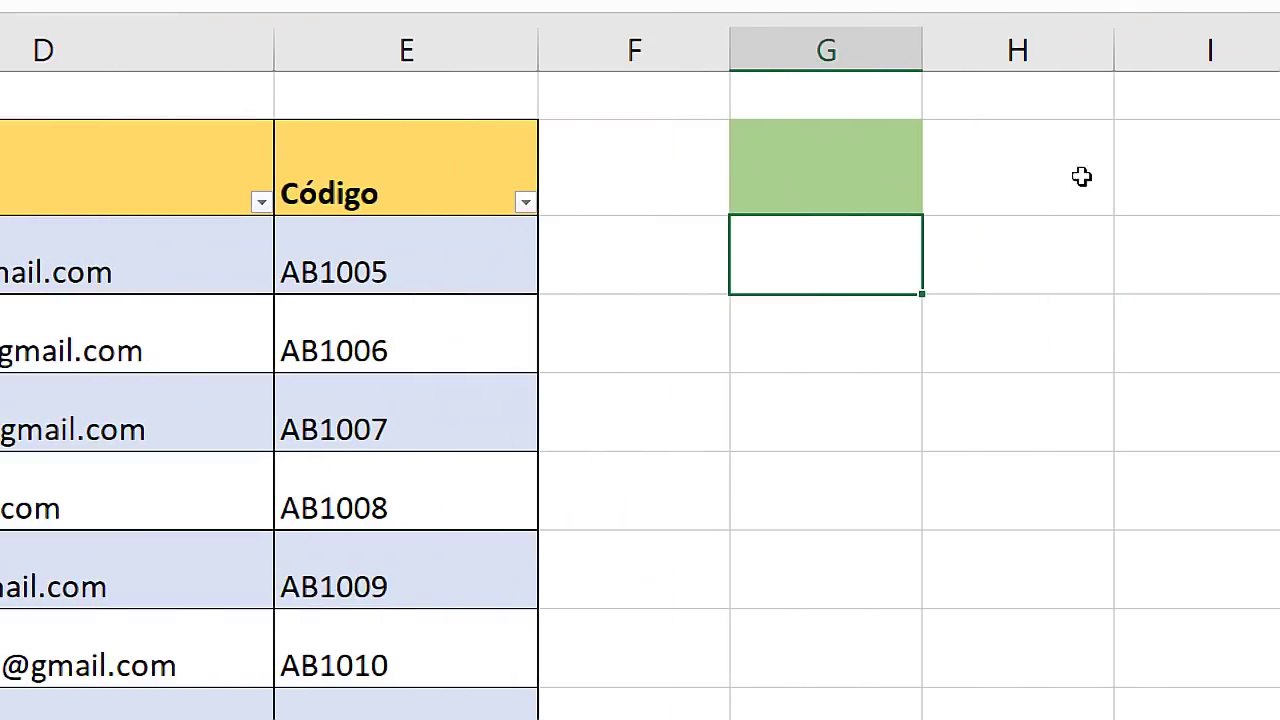
left_click(1020, 207)
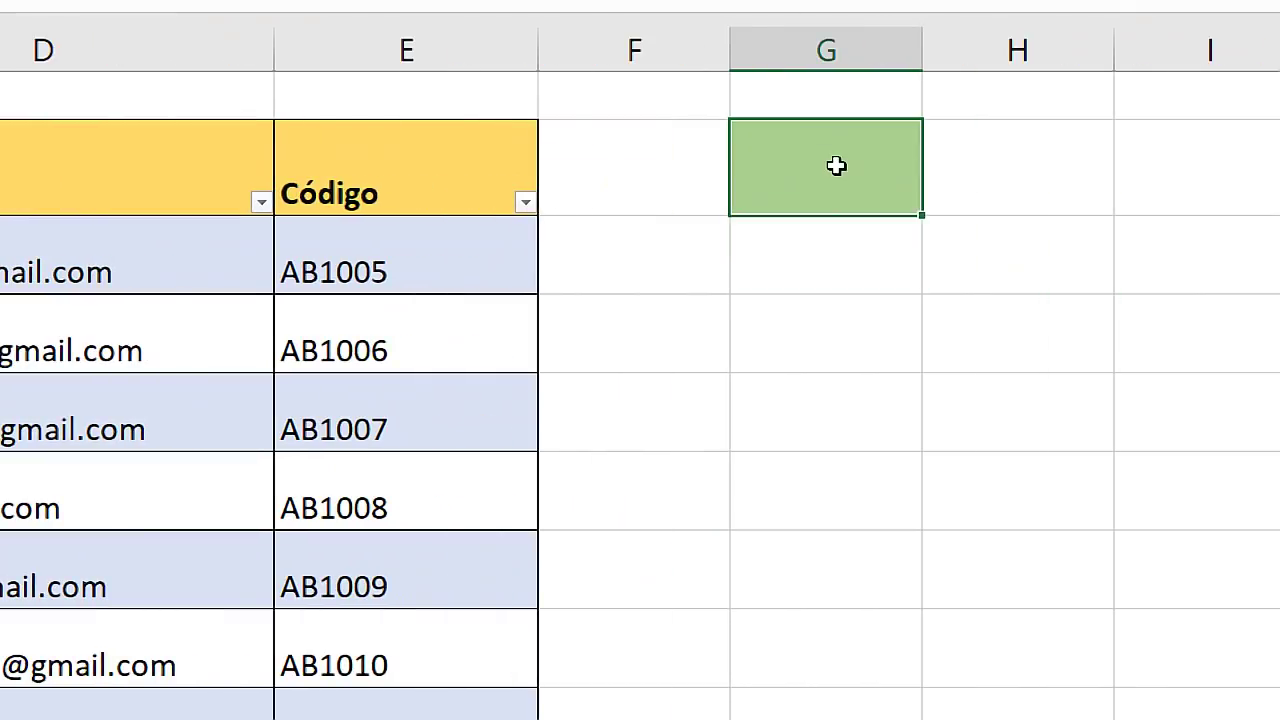
- Enter =HALLAR(G2;Cli[Cliente]) in G3
left_click(817, 247)
type("=")
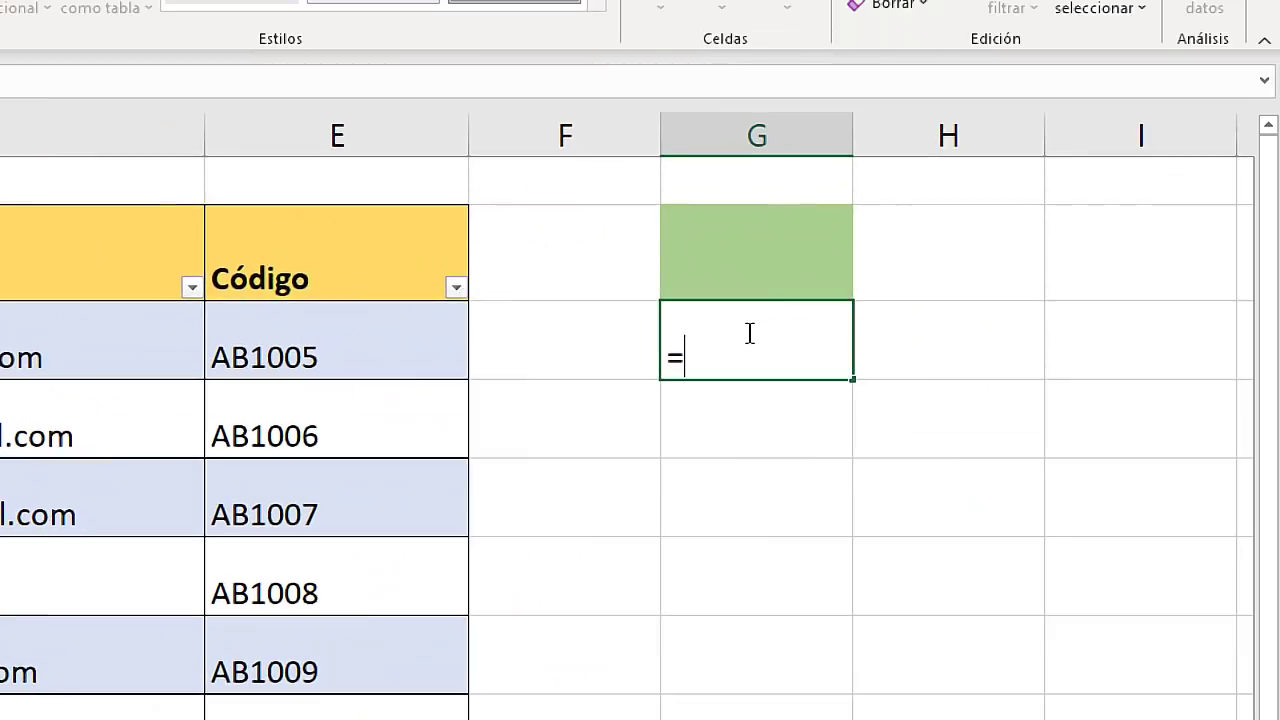
type("halla")
key("Tab")
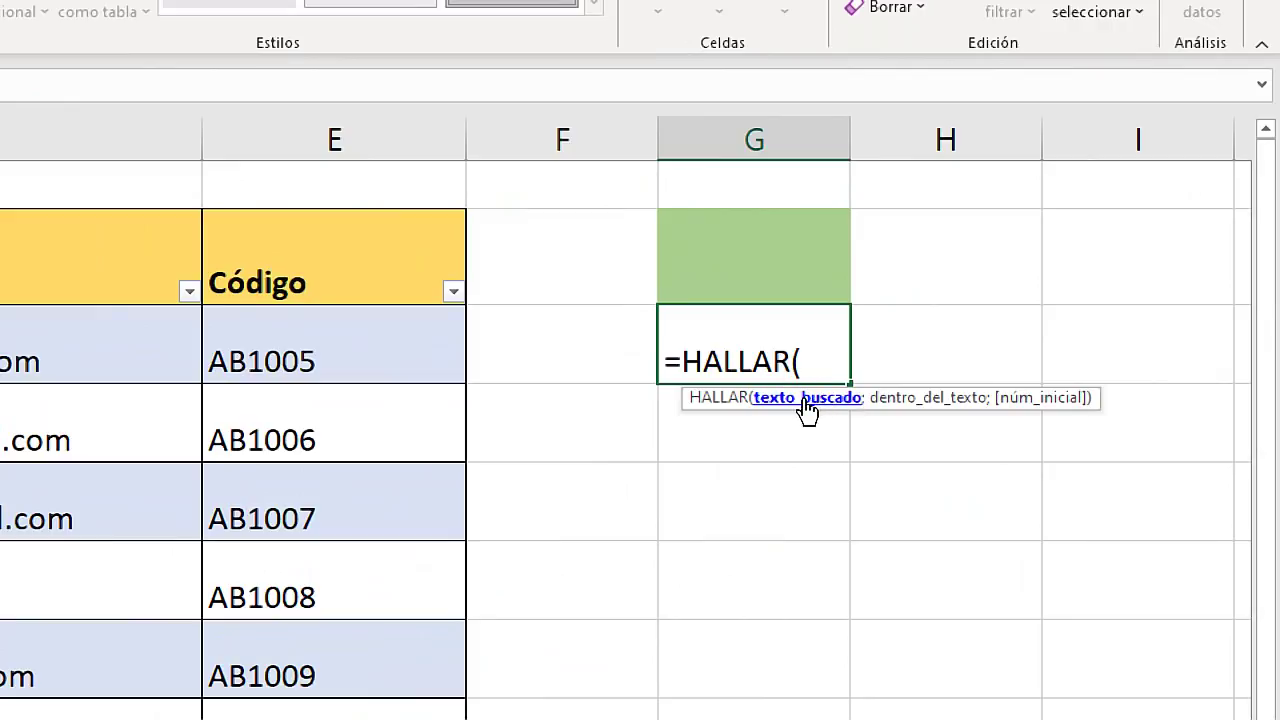
left_click(751, 266)
left_click(845, 363)
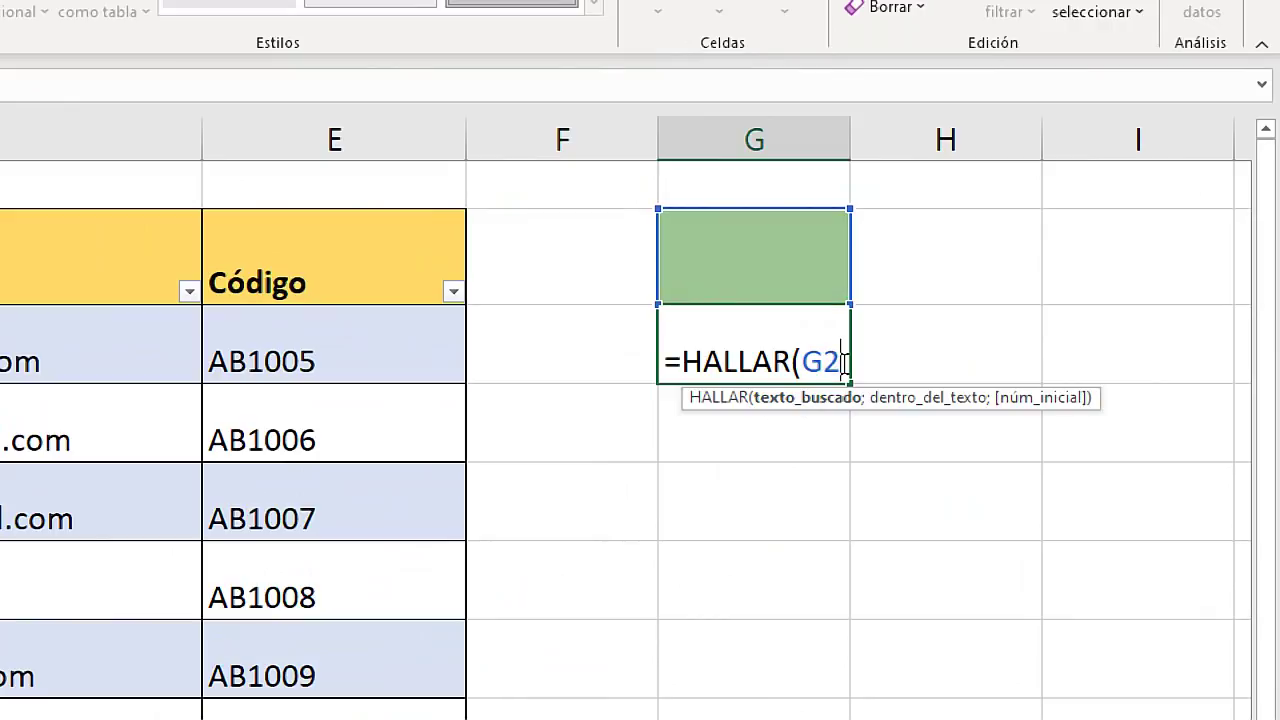
type(";")
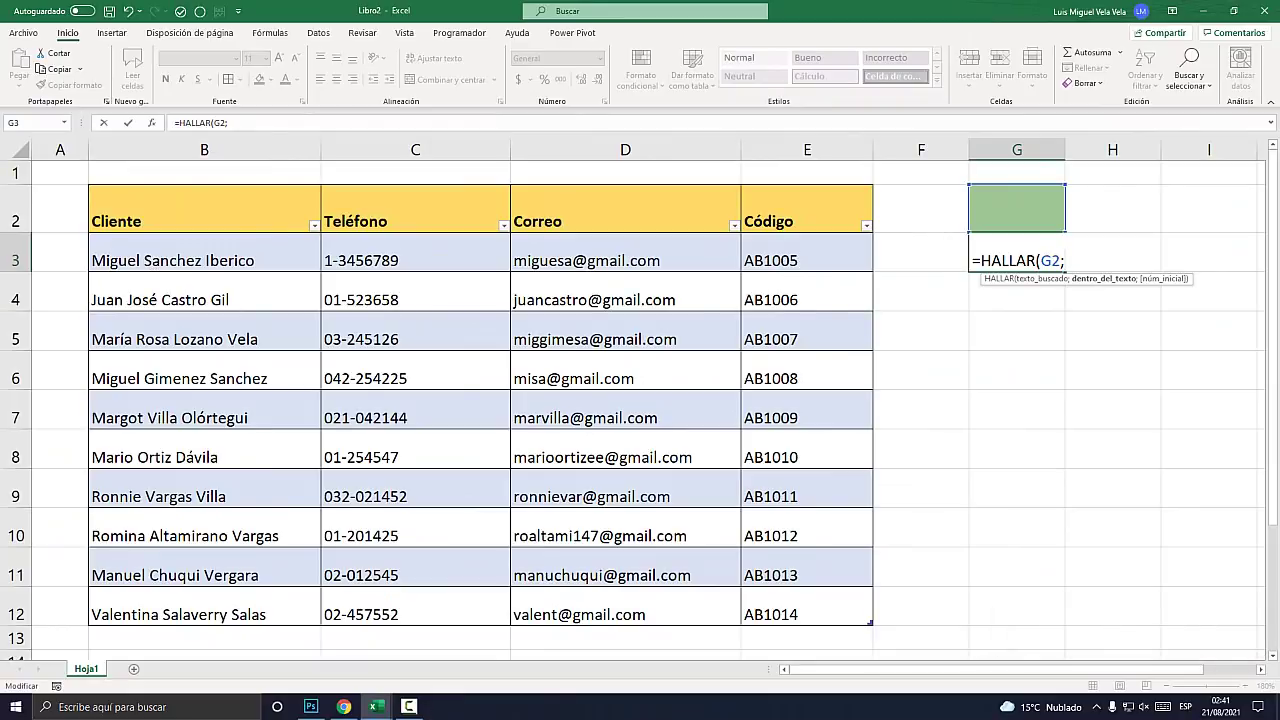
mouse_move(150, 262)
left_mouse_down()
mouse_move(300, 496)
mouse_move(300, 618)
left_mouse_up()
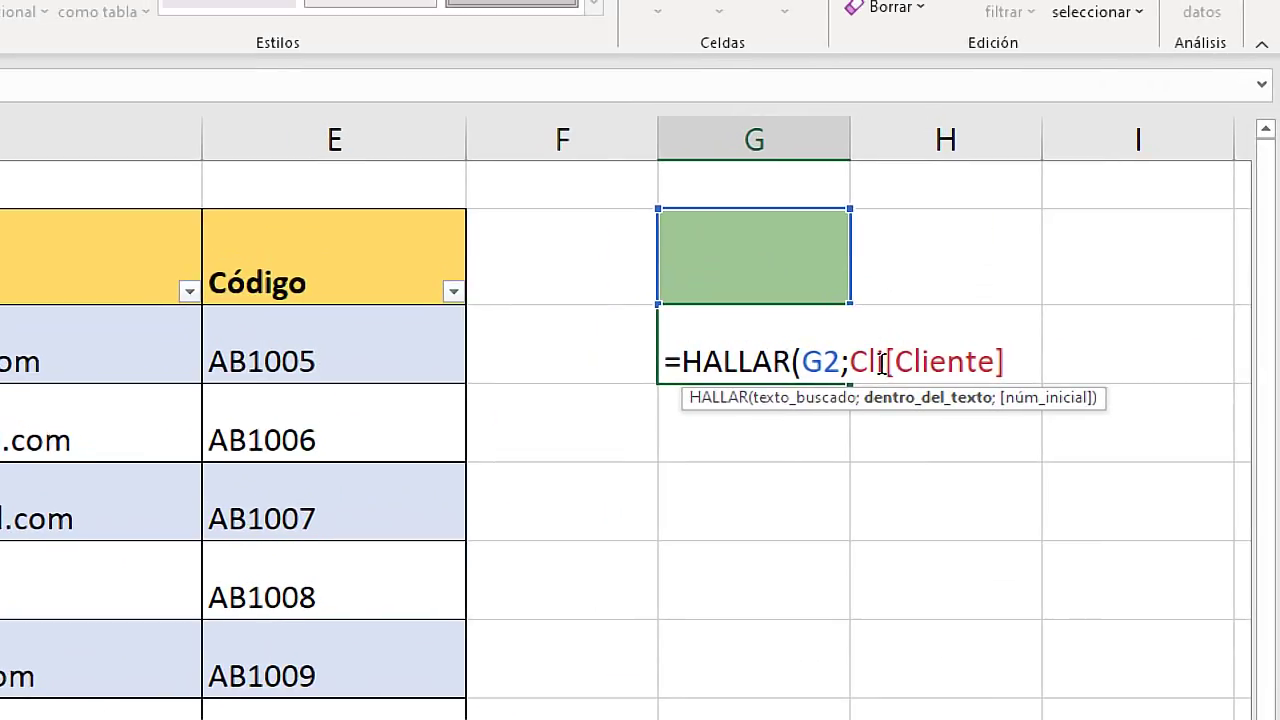
left_click_drag(884, 362, 995, 360)
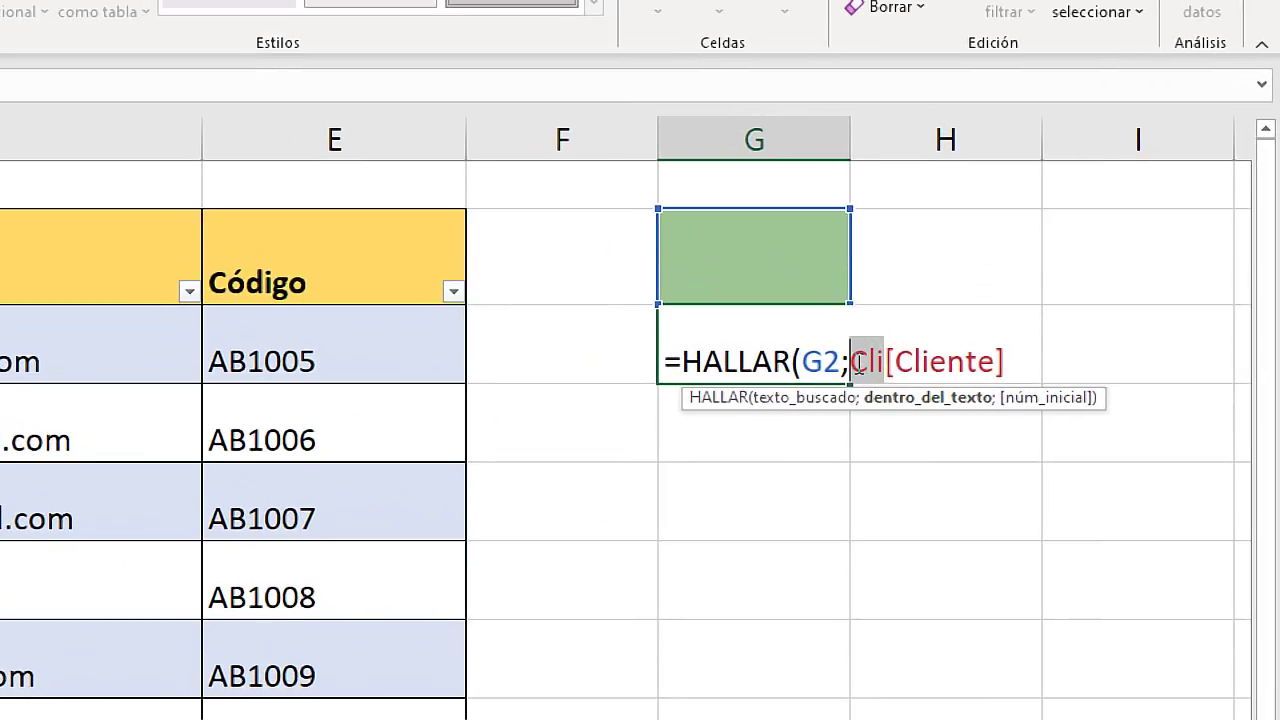
left_click(1004, 362)
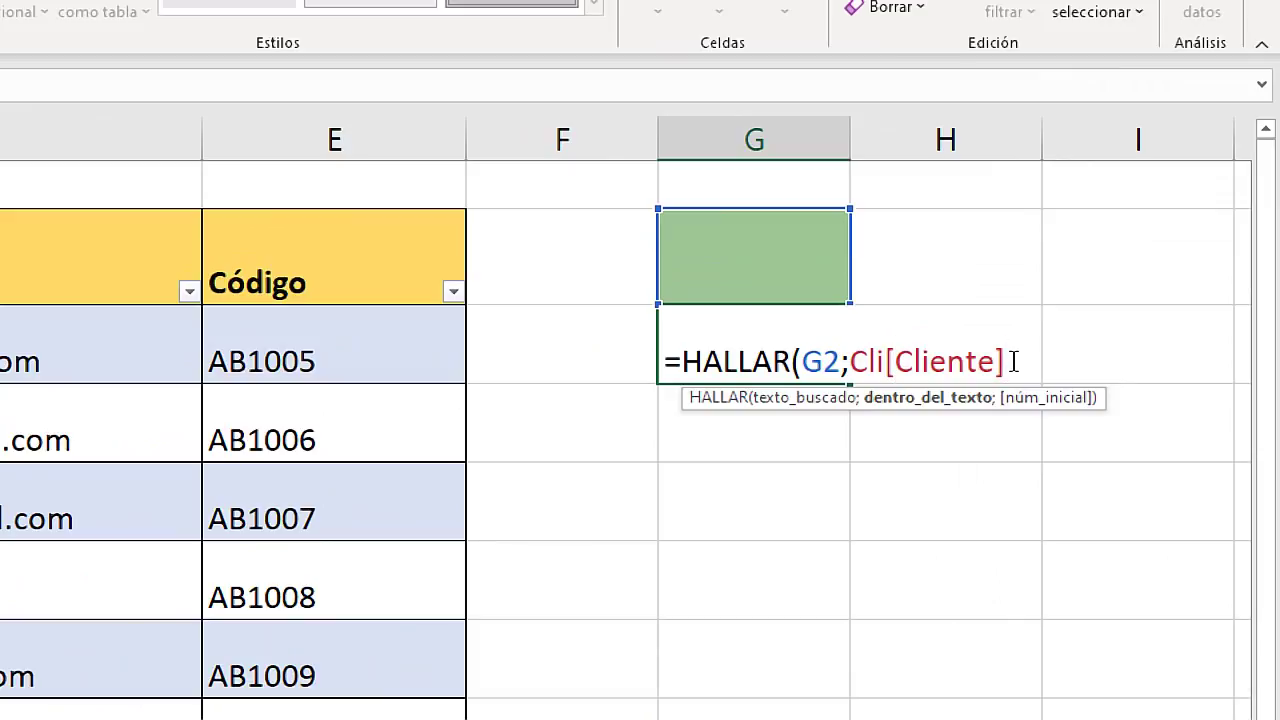
type(")")
key("Return")
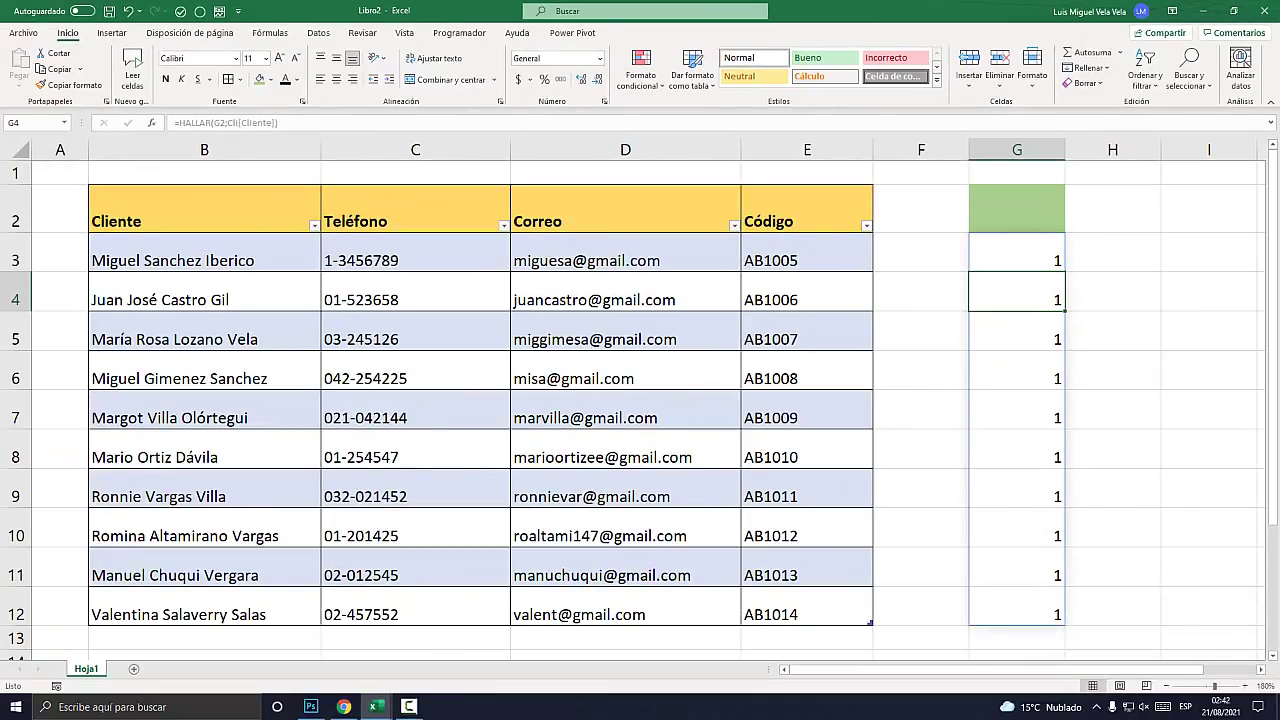
- Check the spilled HALLAR results down column G and return to G2
key("ctrl+Down")
key("Up")
key("Up")
key("Up")
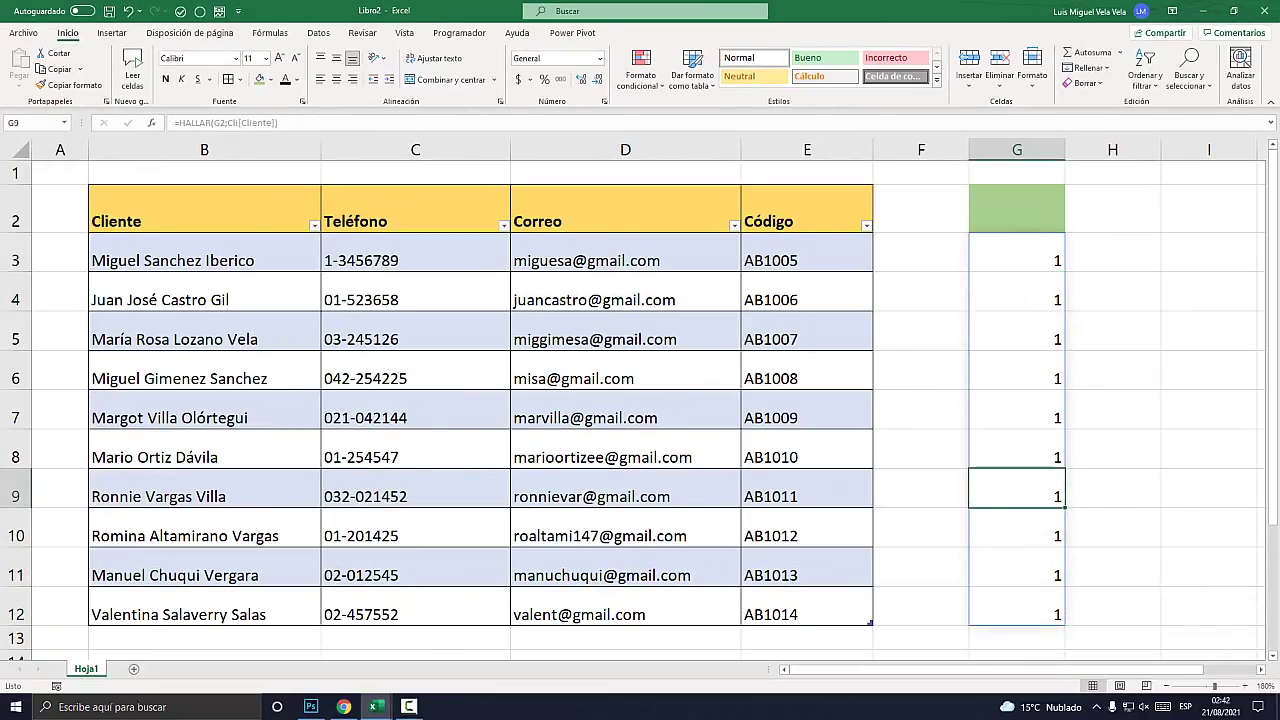
key("ctrl+Up")
key("Up")
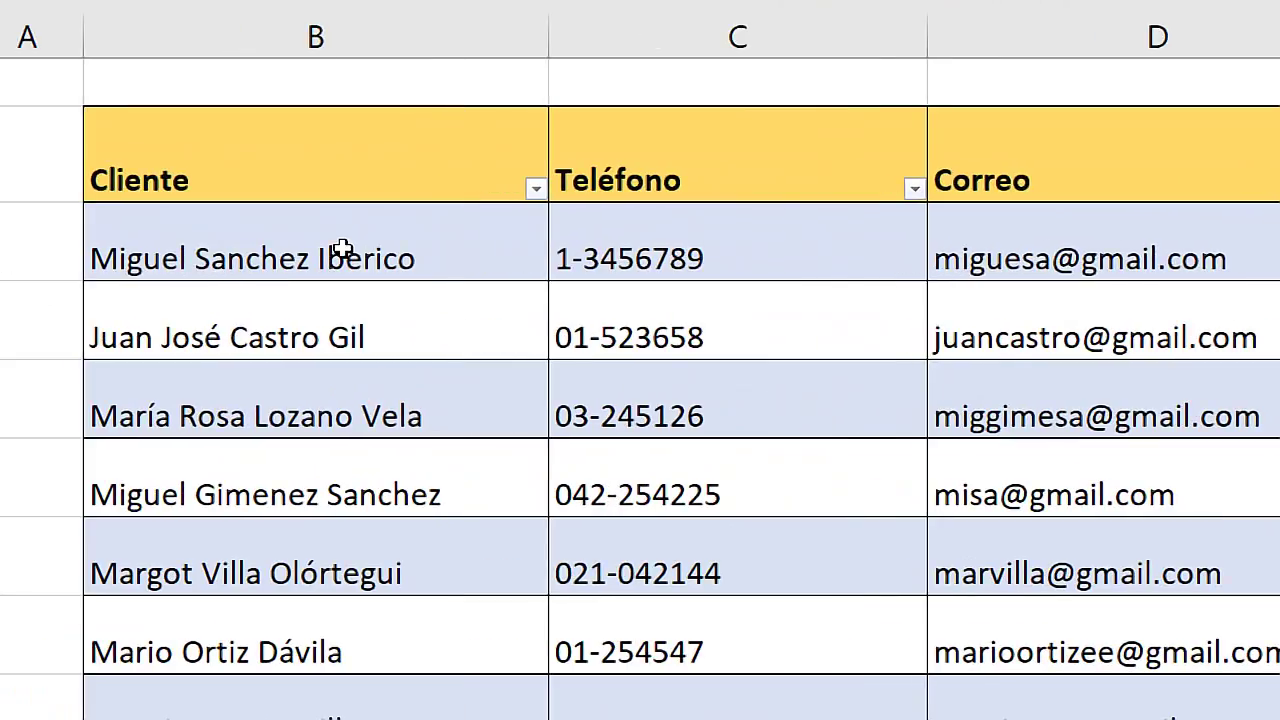
- Take the surname Iberico from the first client and enter it as G2's search term
double_click(238, 256)
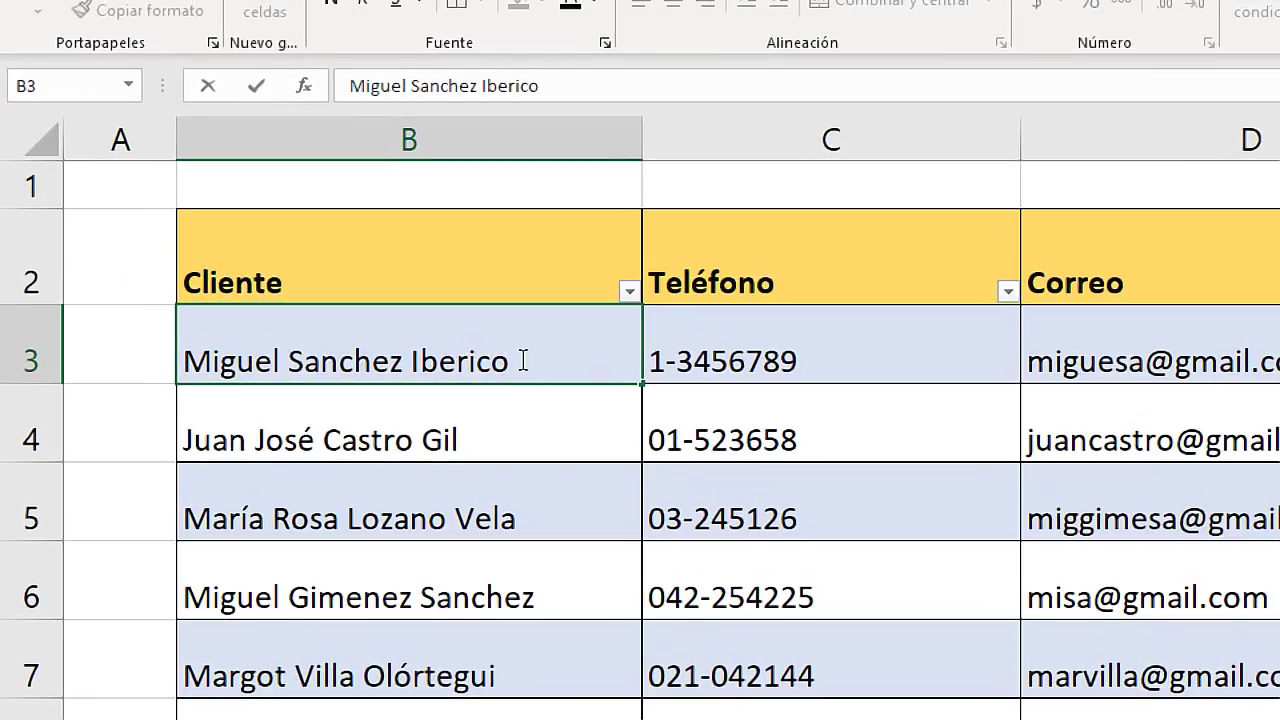
left_click_drag(510, 347, 400, 347)
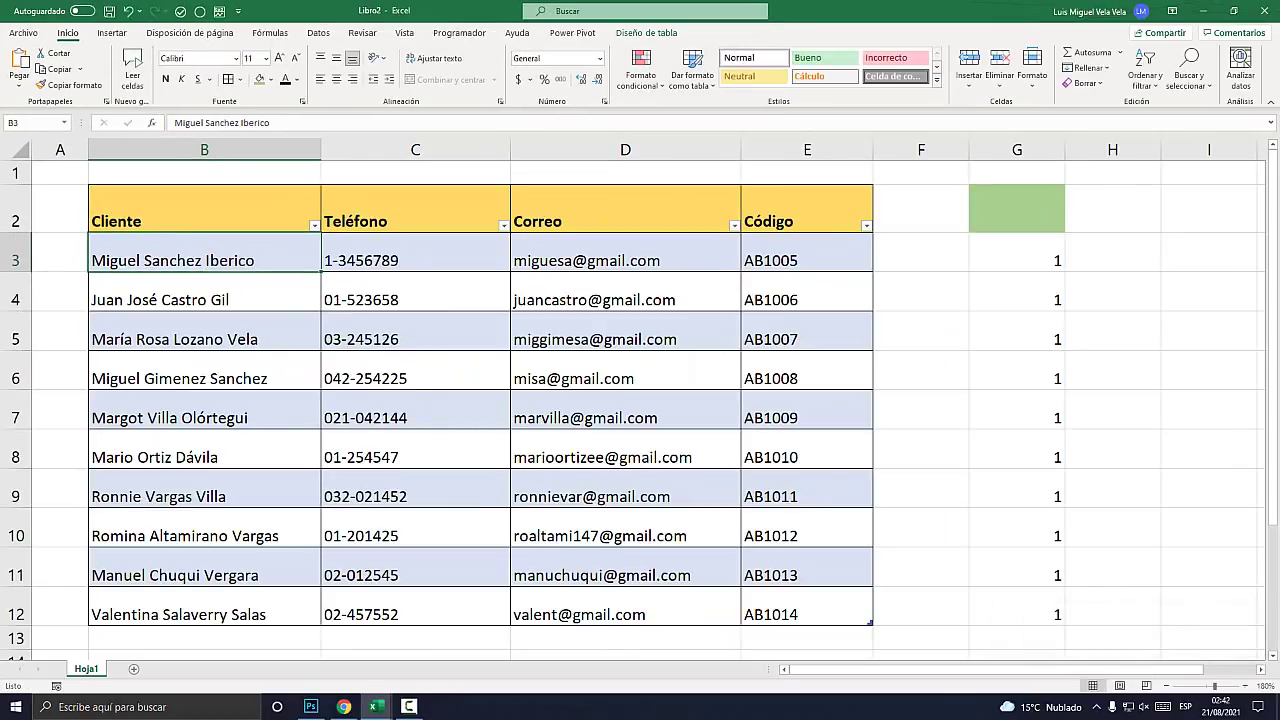
left_click(1017, 208)
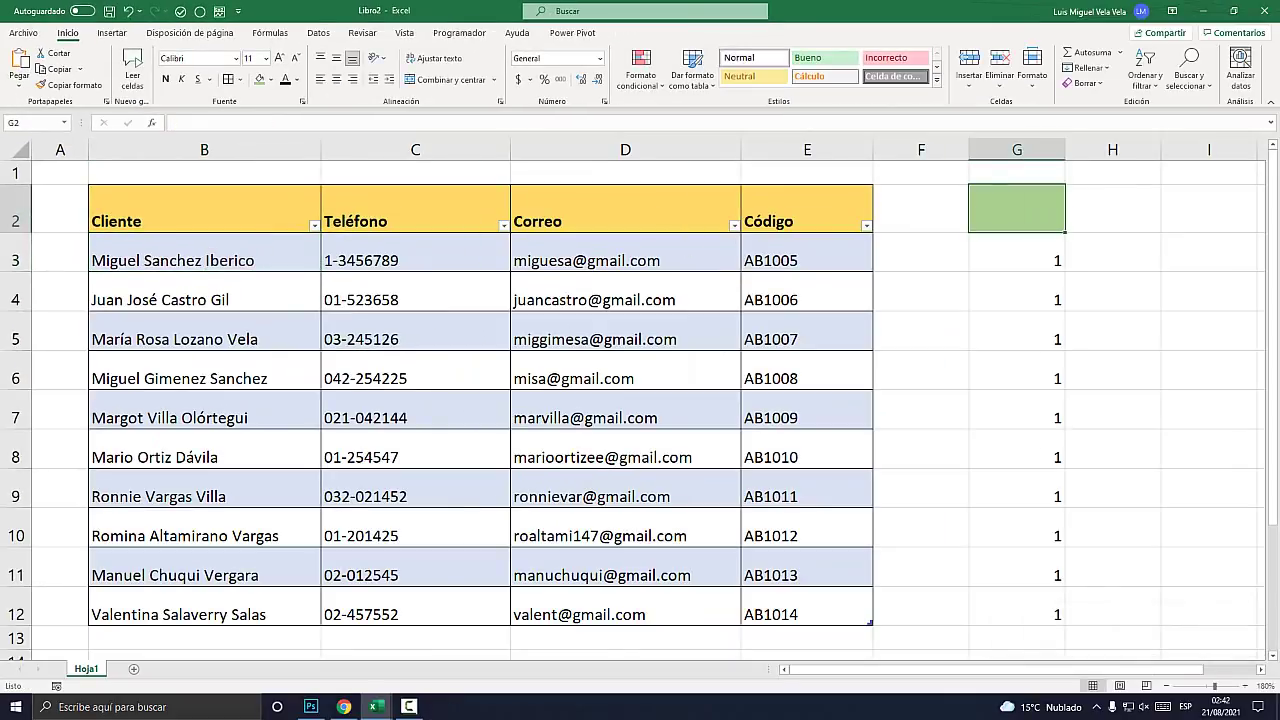
type("Iberico")
key("Return")
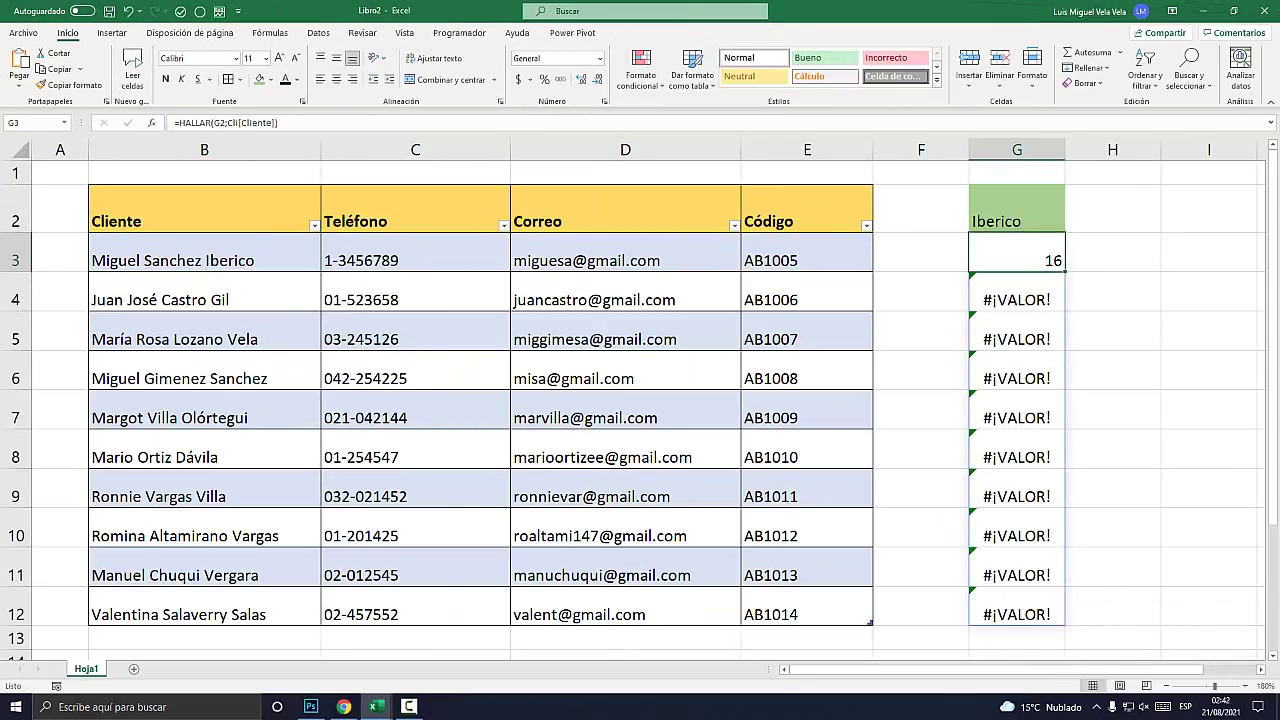
- Inspect the results: 16 in G3 and #¡VALOR! down the rest of column G
left_click(1017, 299)
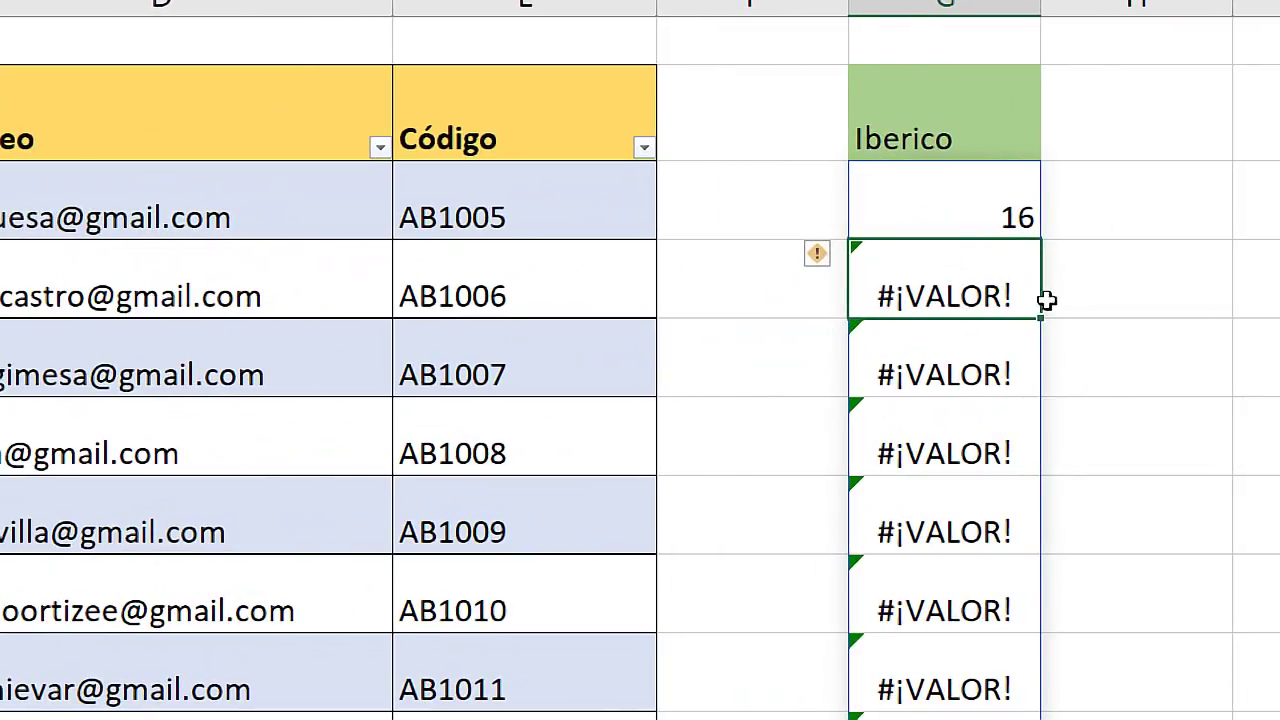
left_click(974, 445)
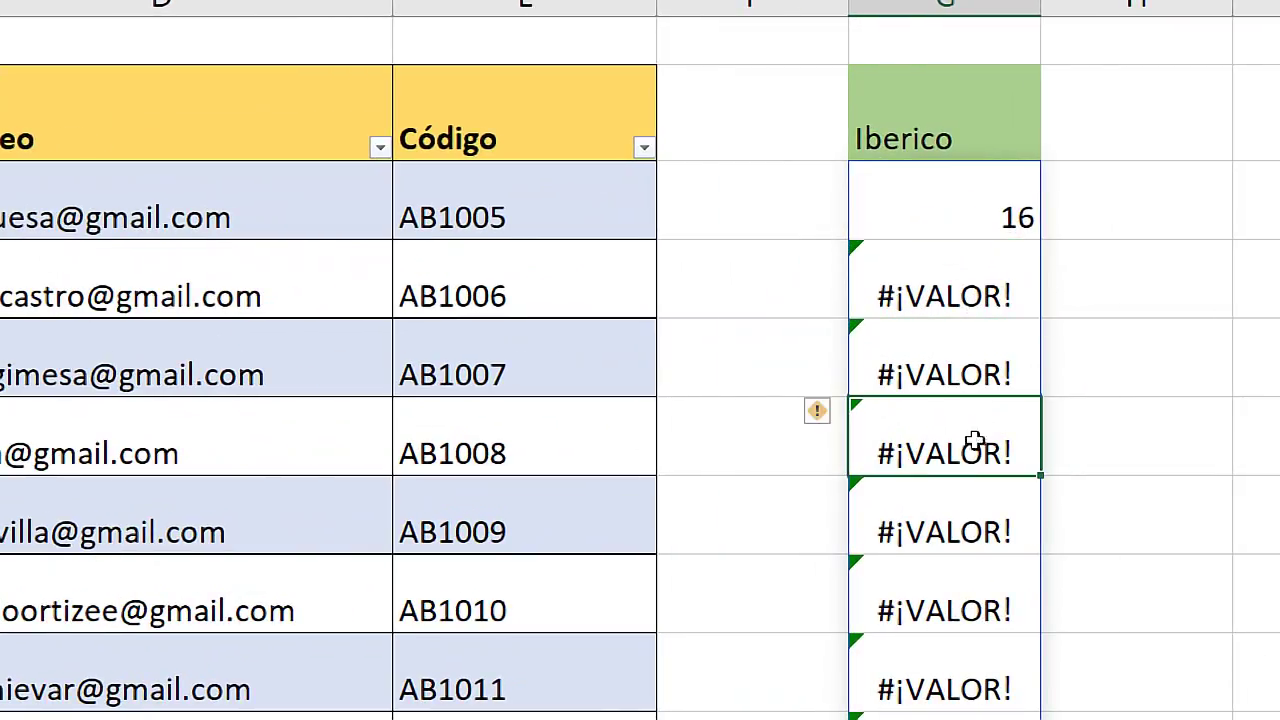
left_click(974, 525)
left_click(960, 370)
left_click(958, 290)
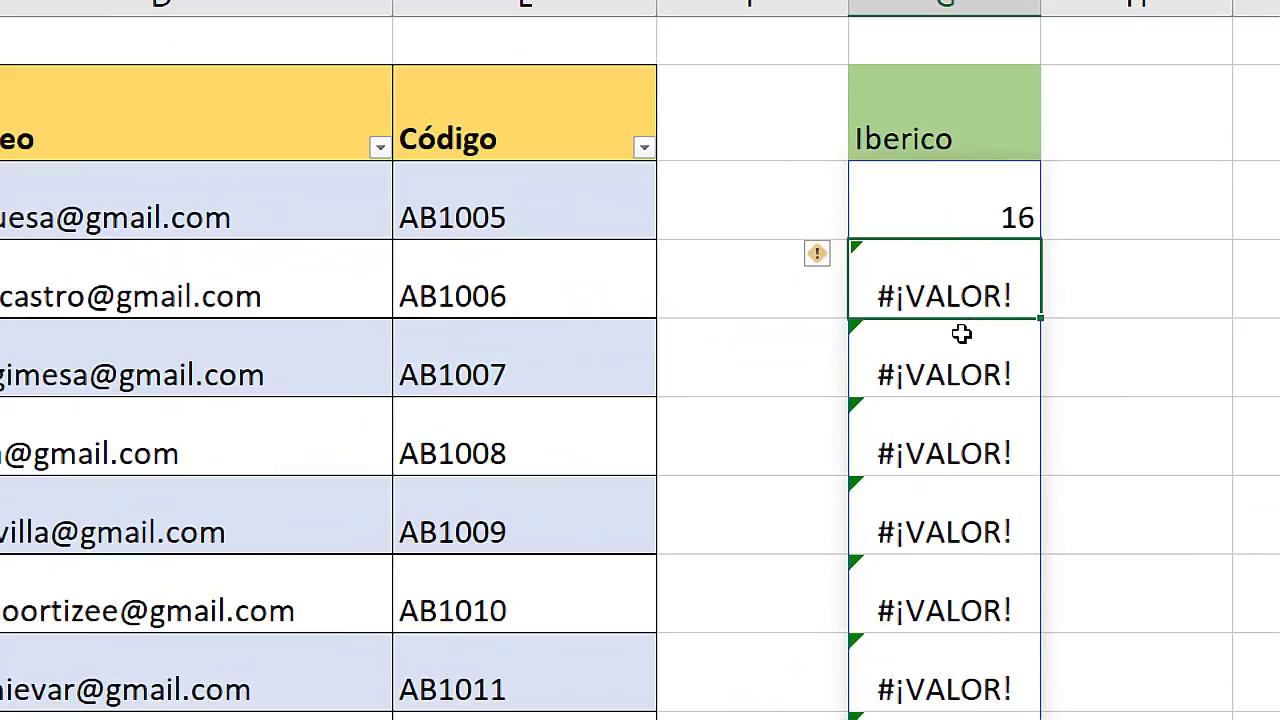
left_click(966, 334)
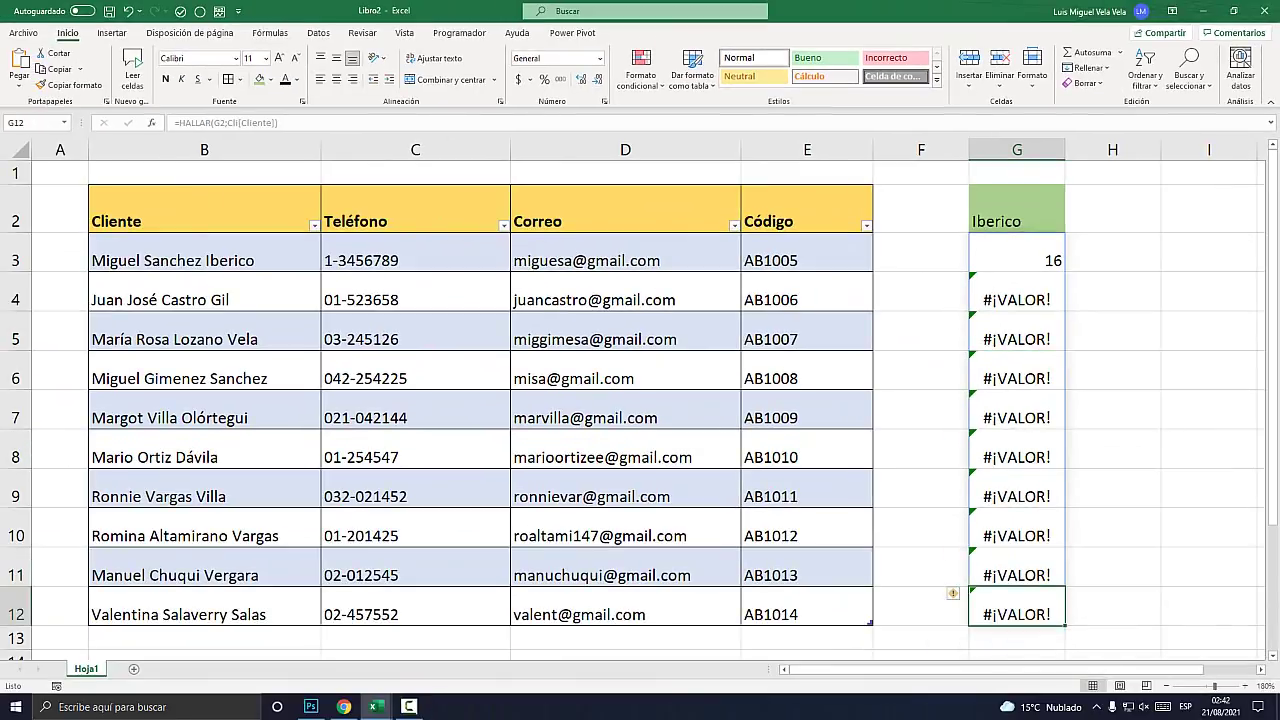
left_click(1017, 260)
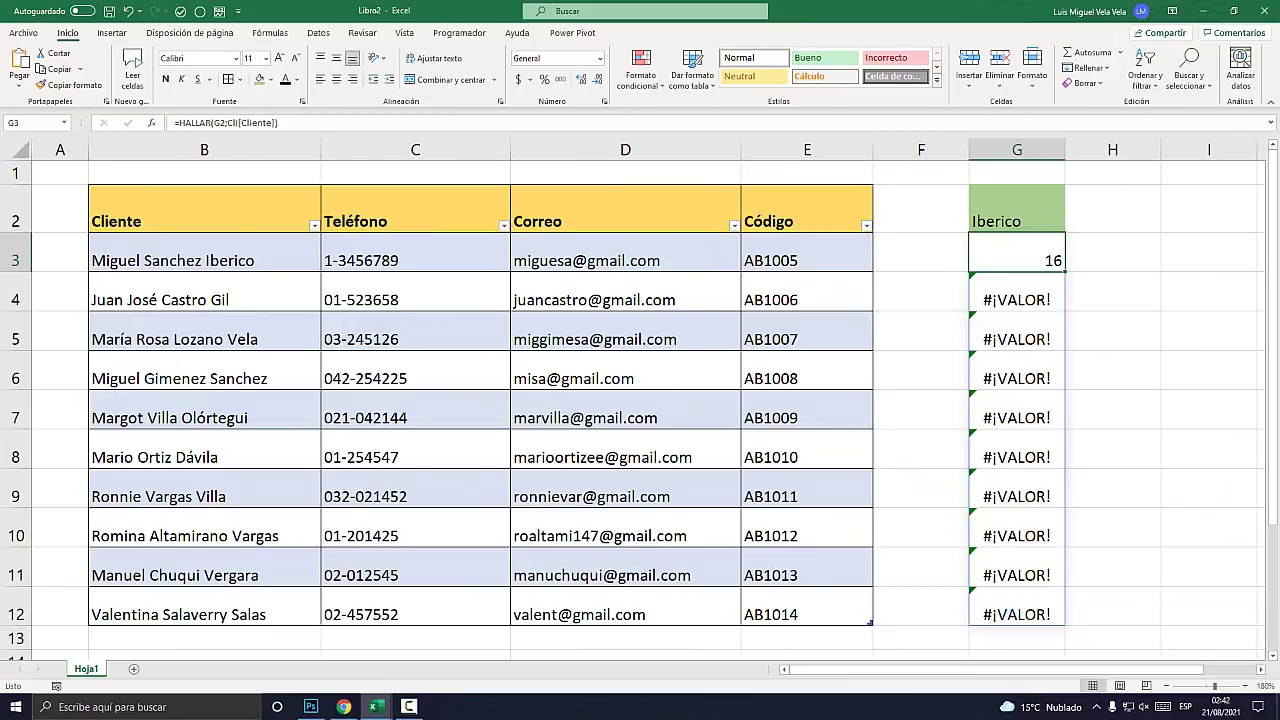
- Change G2's search term to Vela and check the 19 result for the matching client
left_click(1017, 212)
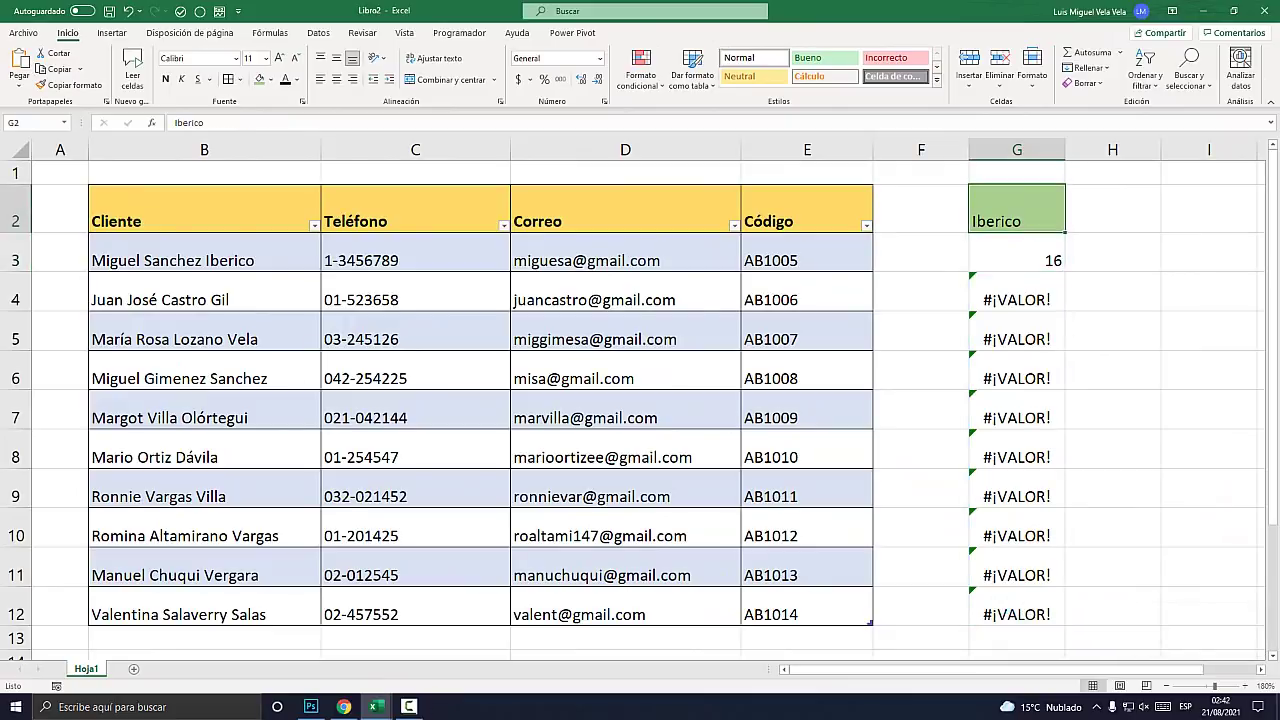
type("Vela")
key("Return")
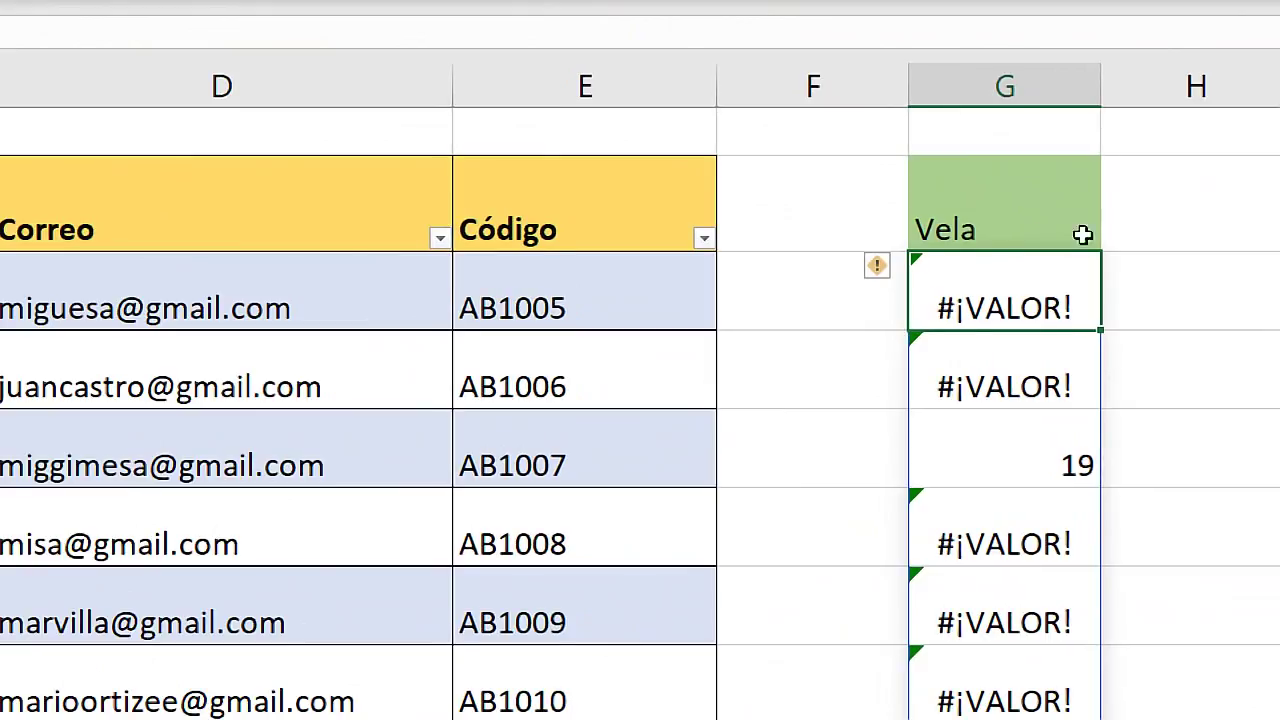
left_click(1050, 340)
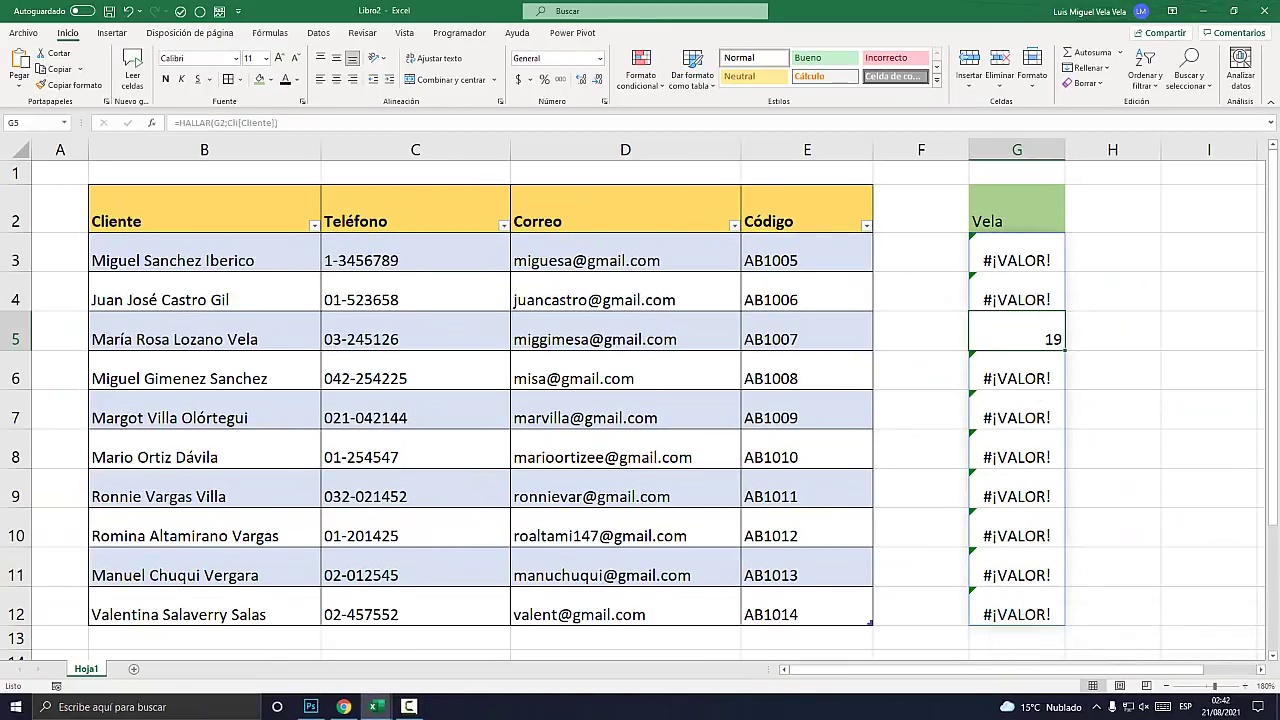
- Edit the ending of the client surname in cell B9
left_click(204, 496)
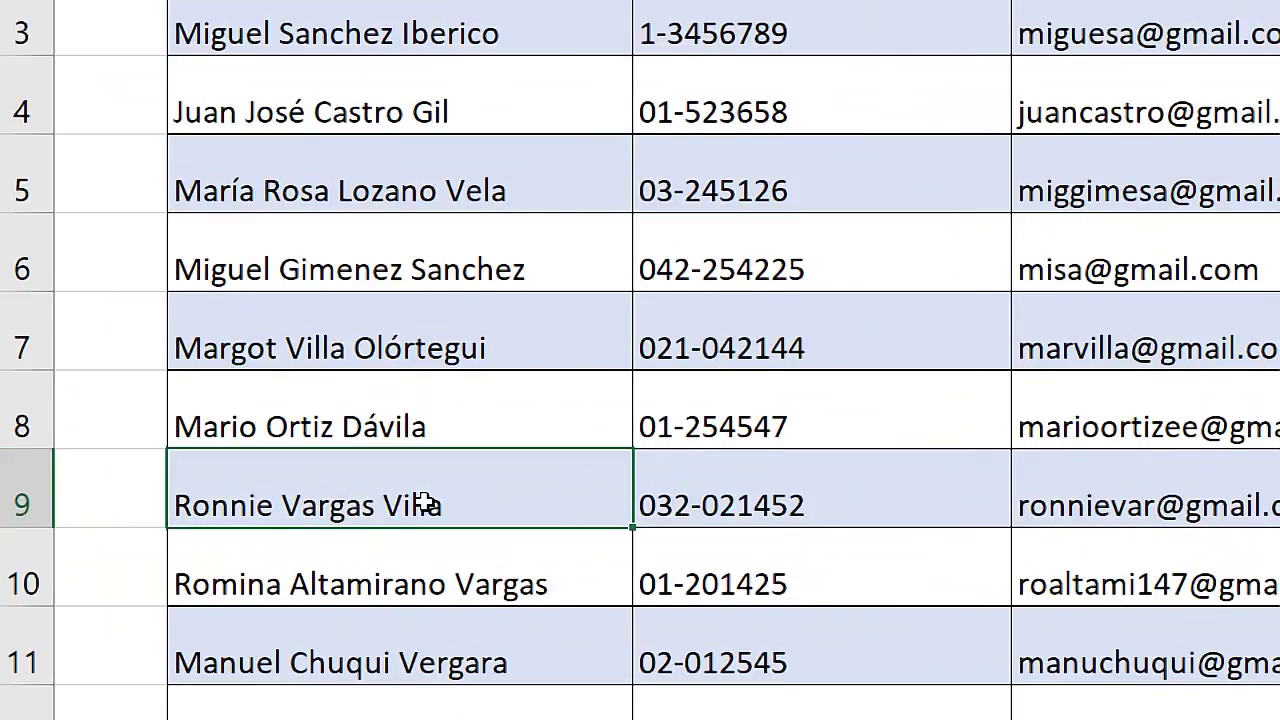
double_click(219, 496)
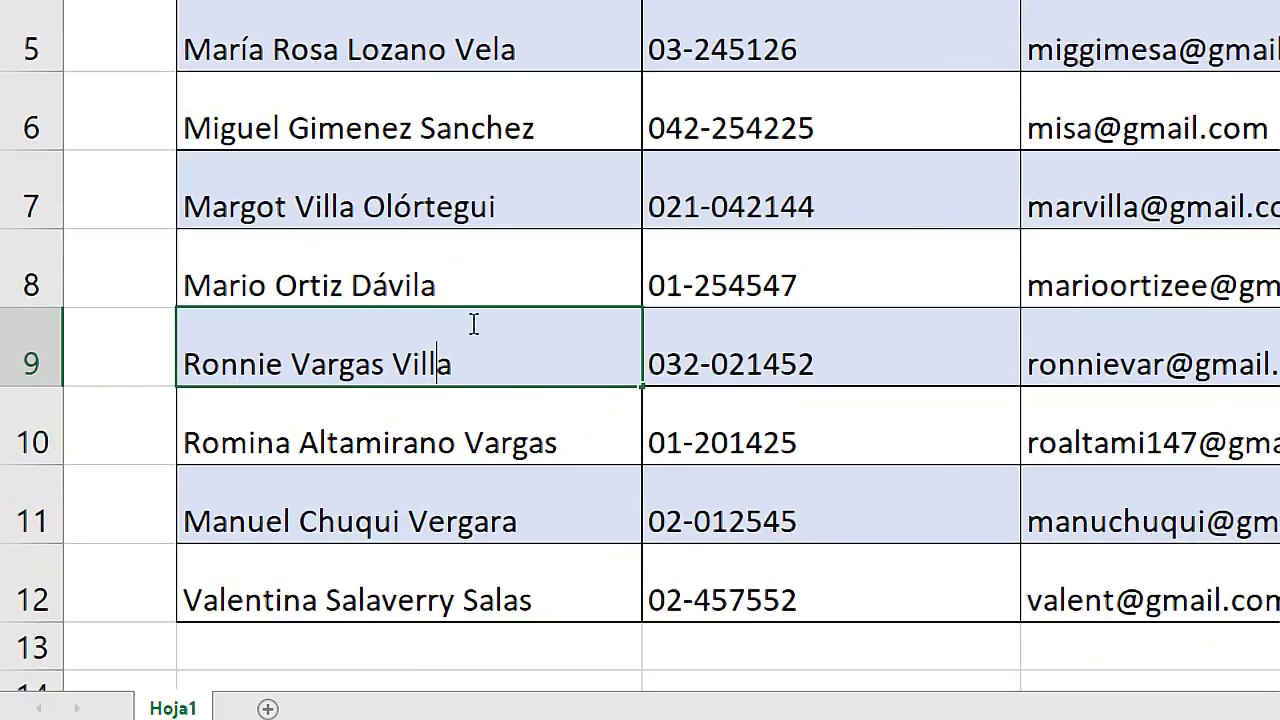
left_click_drag(460, 362, 418, 362)
key("BackSpace")
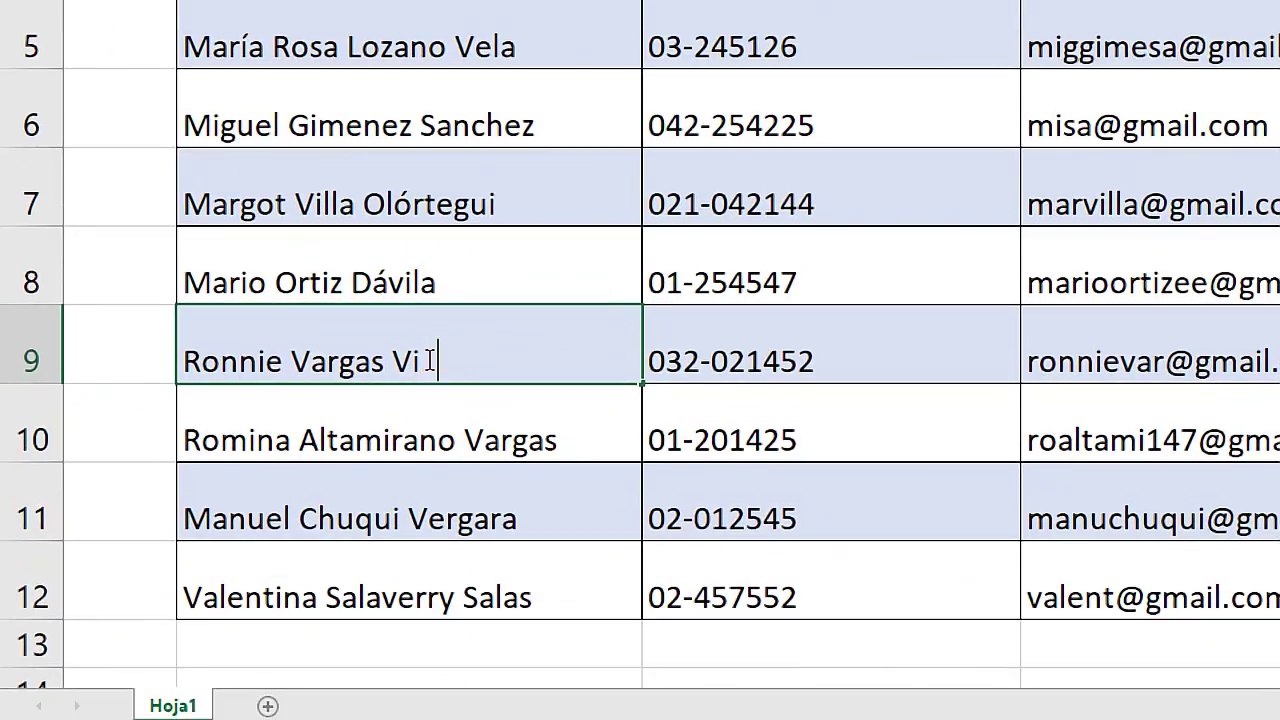
type("ela")
key("Return")
left_click(430, 361)
double_click(430, 361)
type("v")
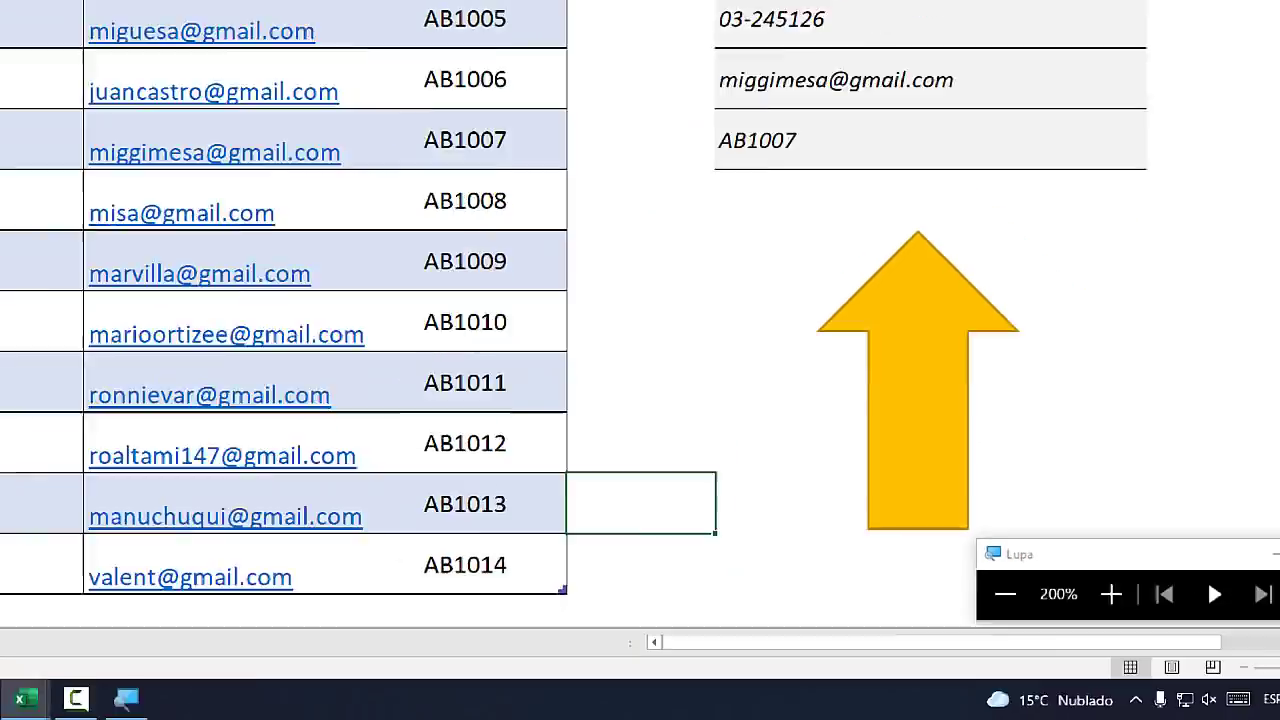
- Briefly use the Windows Magnifier, then switch back to the Libro2 workbook
key("super+Escape")
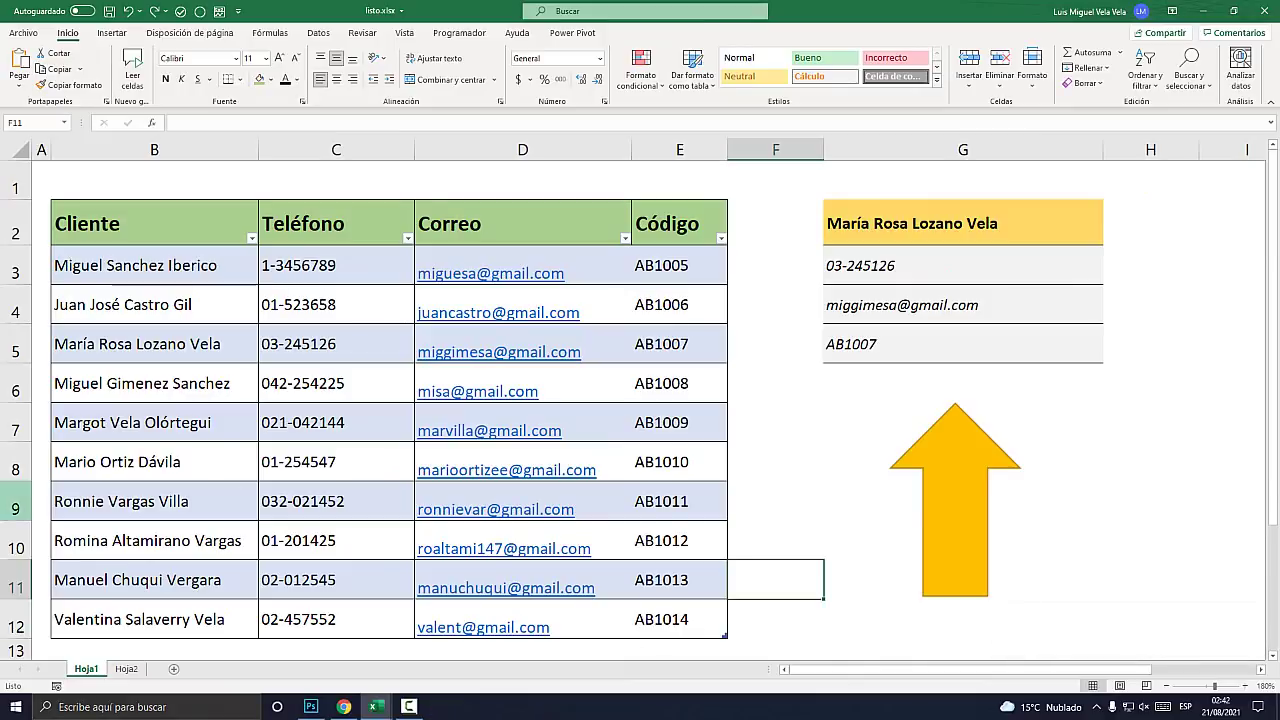
left_click(154, 501)
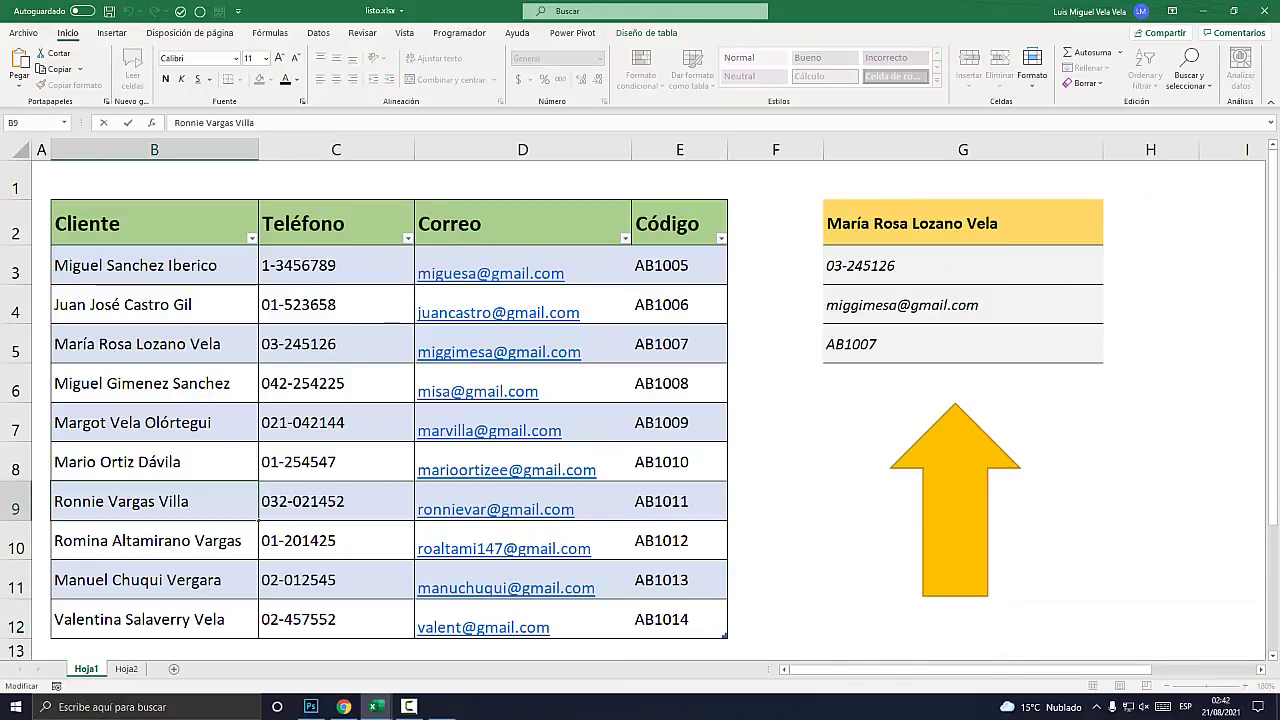
key("super+plus")
key("super+Escape")
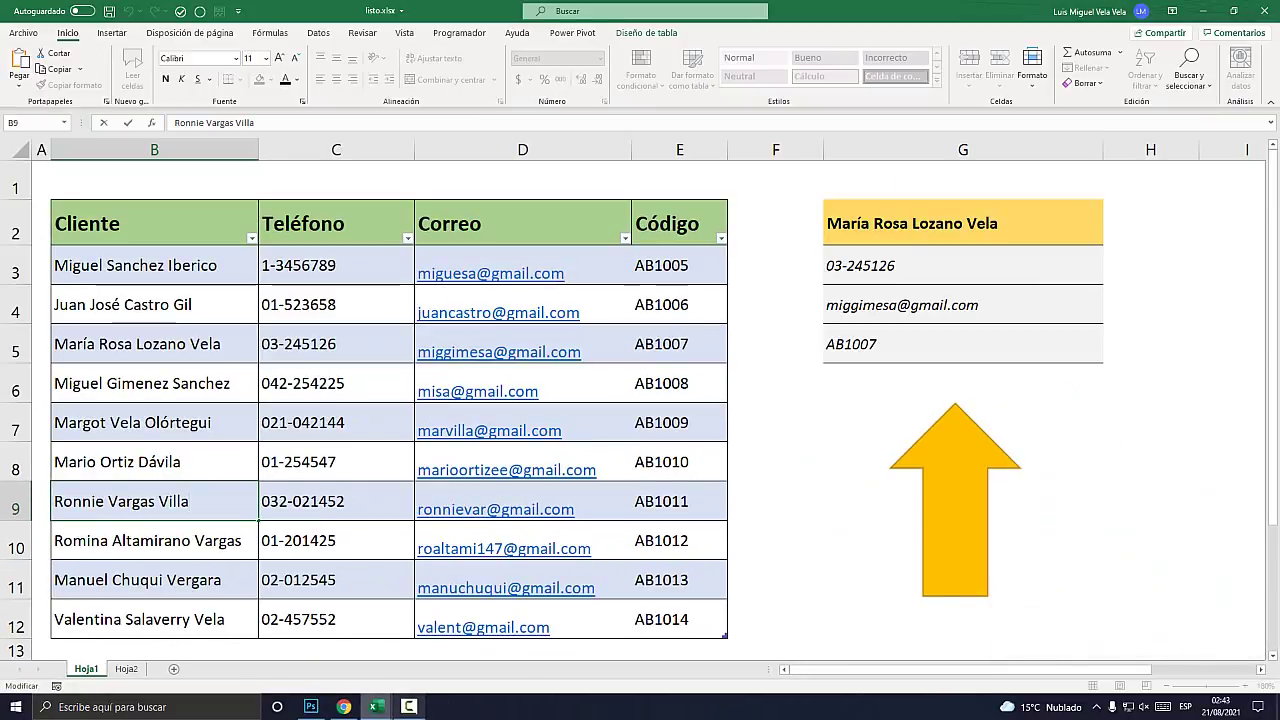
mouse_move(375, 706)
left_click(448, 648)
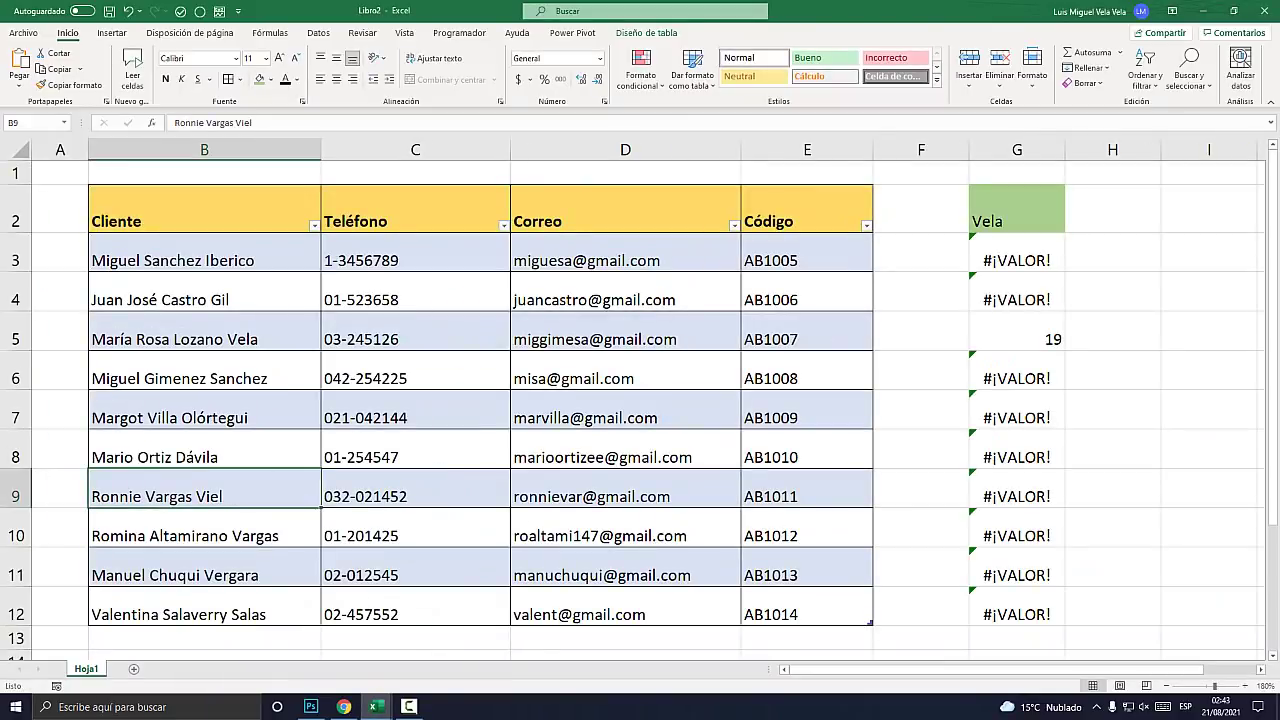
- Change the last names of the clients in B9 and B12 to Vela
key("F2")
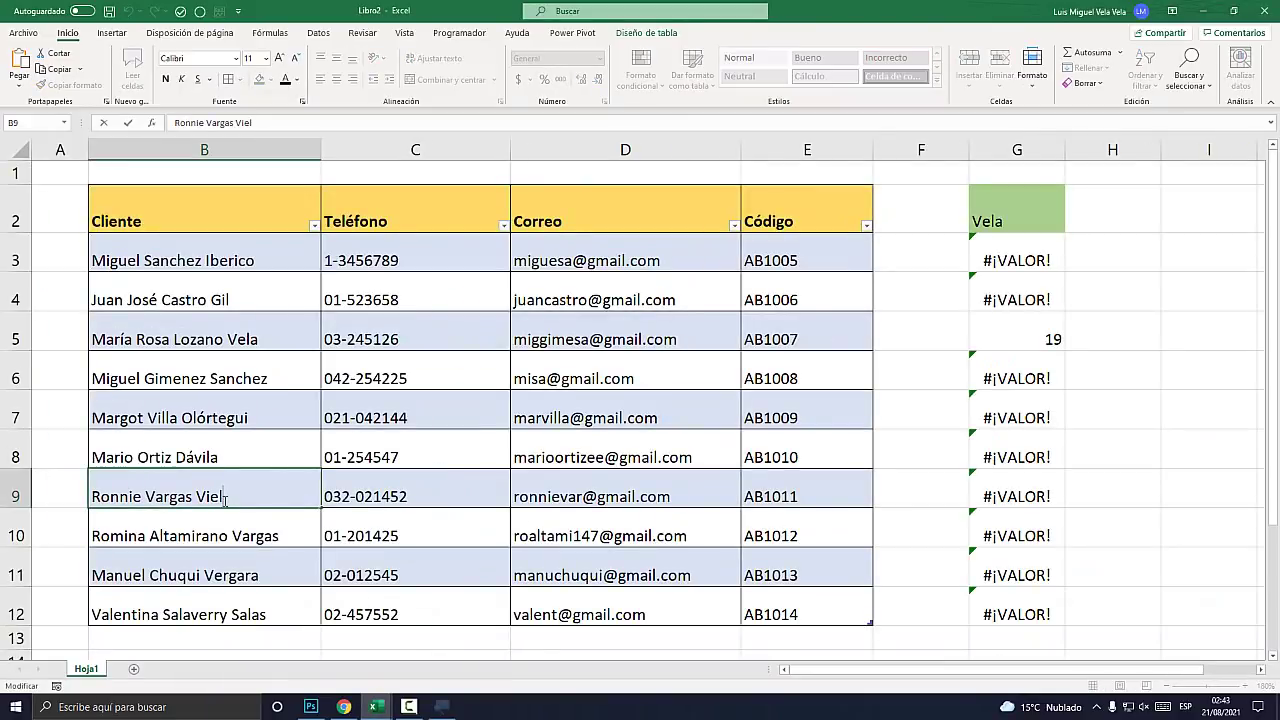
key("super+plus")
key("BackSpace")
key("BackSpace")
key("BackSpace")
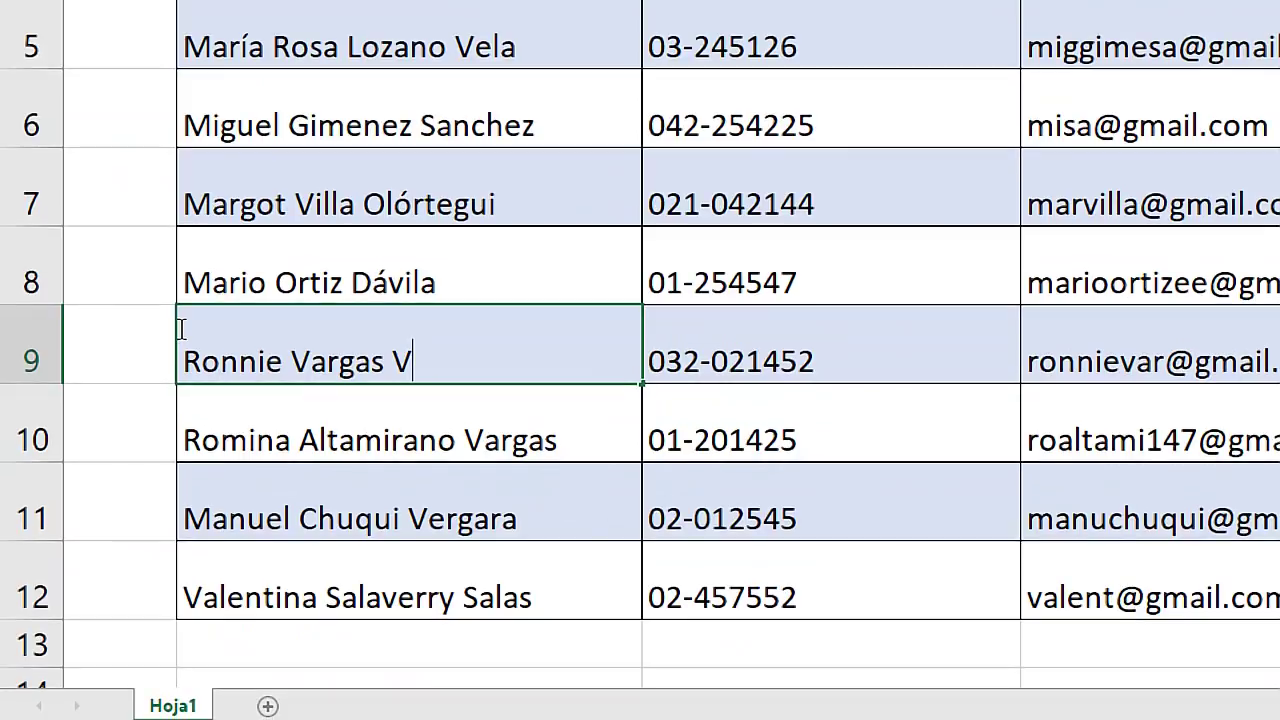
type("ela")
key("Return")
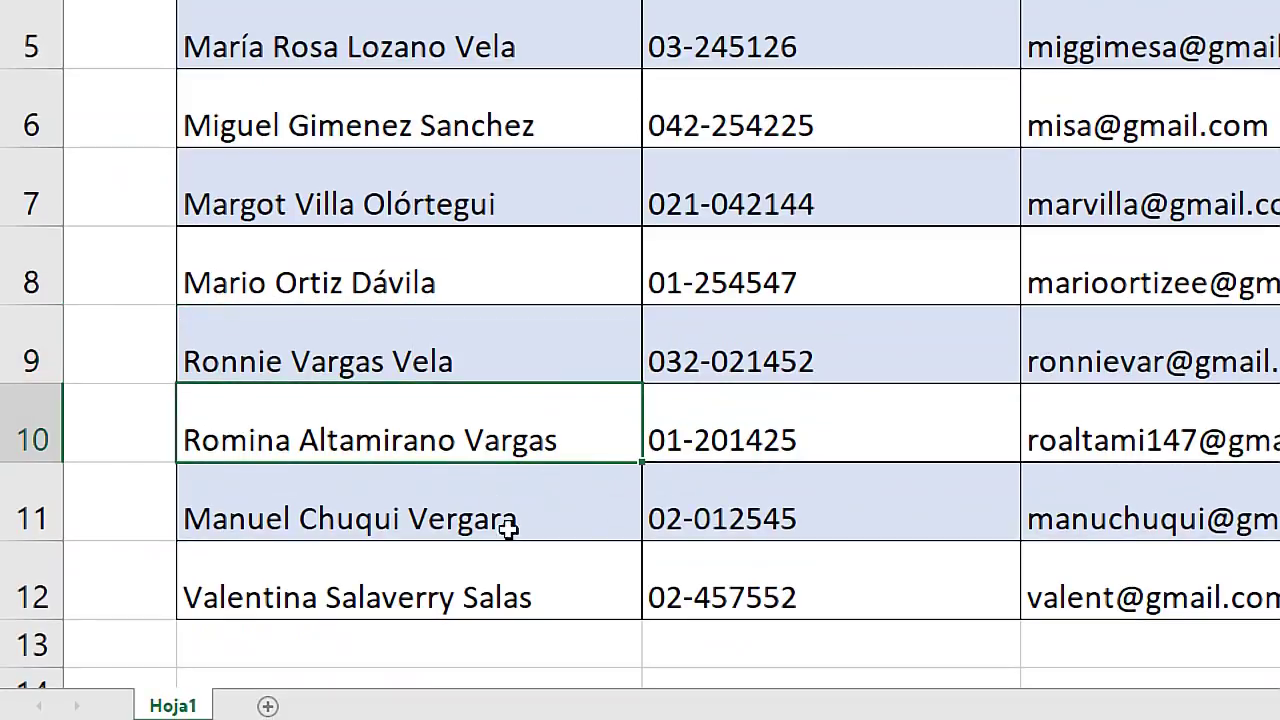
left_click(517, 573)
double_click(543, 590)
left_click_drag(543, 590, 466, 590)
type("V")
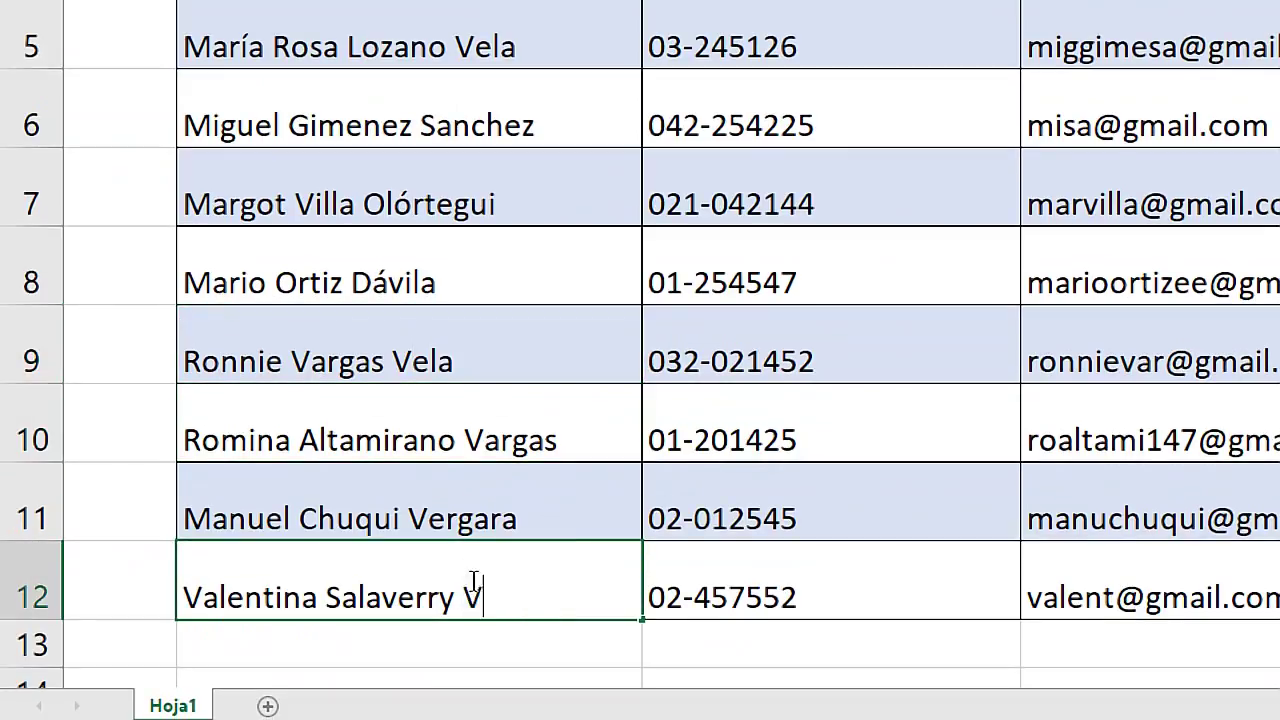
type("ela")
key("Return")
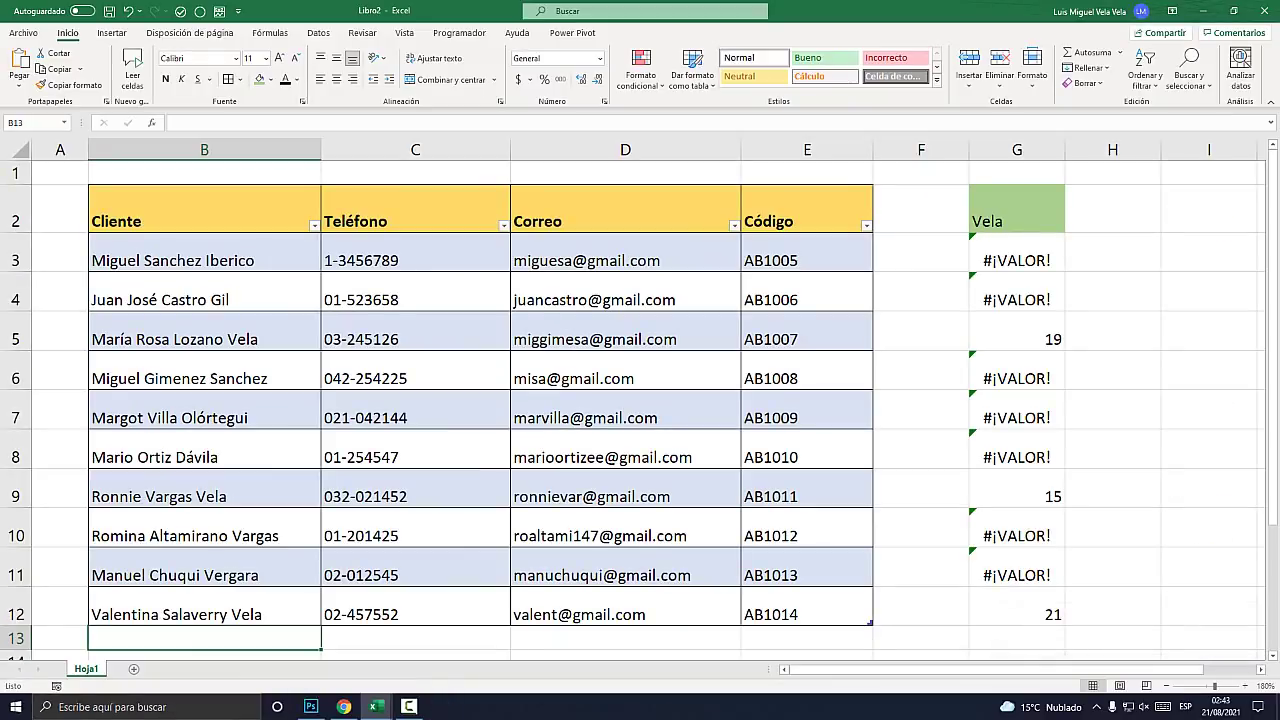
- Check the Vela results in column G: 21 in G12, 15 in G9 and 19 in G5
key("super+plus")
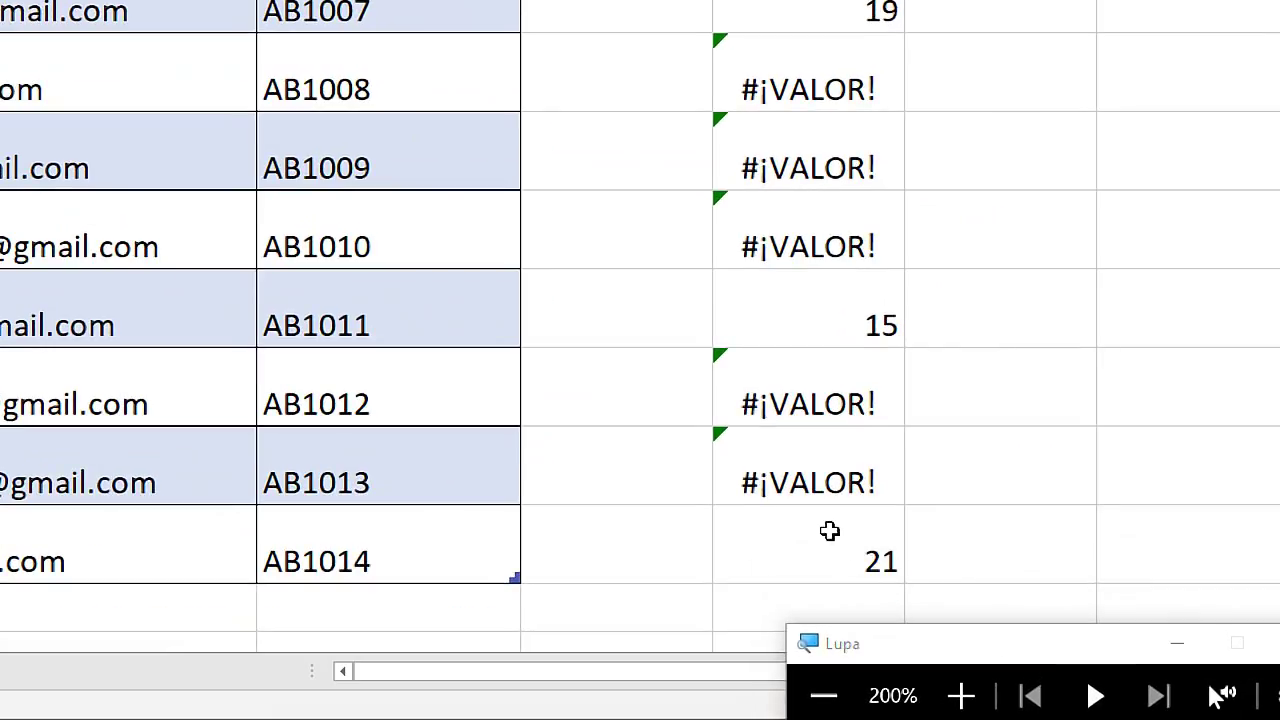
left_click(843, 556)
left_click(852, 303)
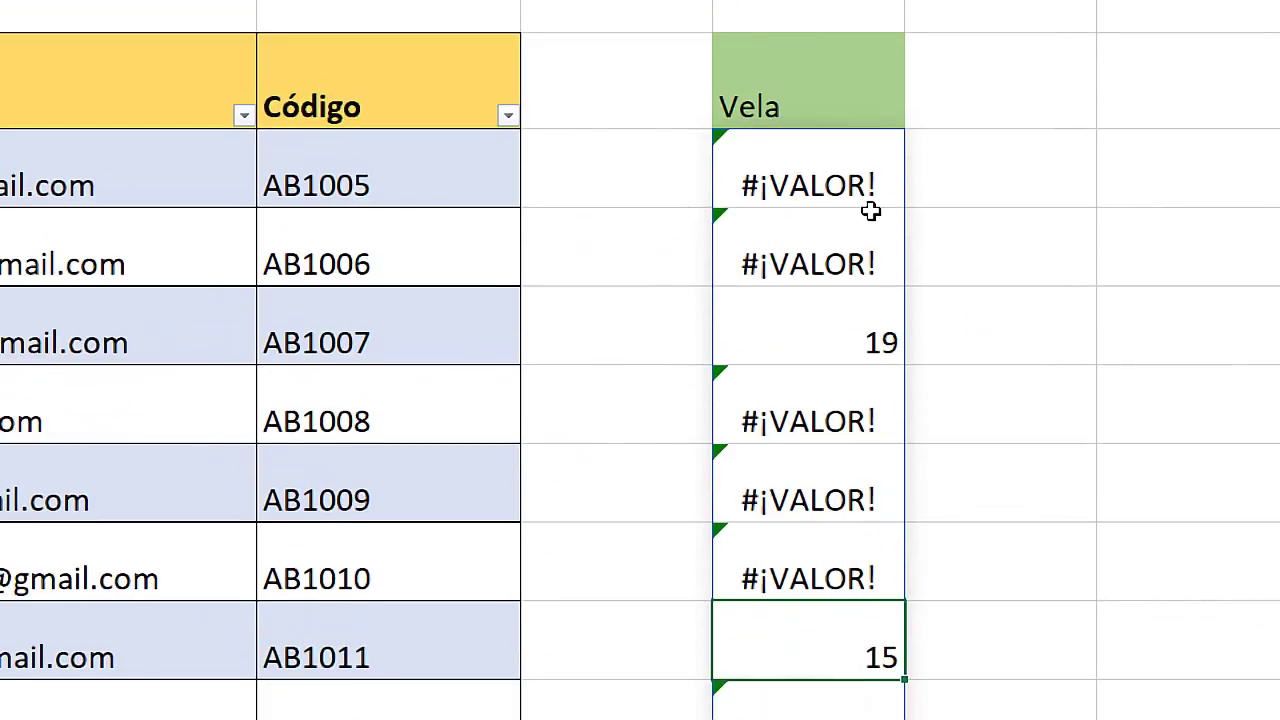
left_click(836, 307)
left_click(836, 307)
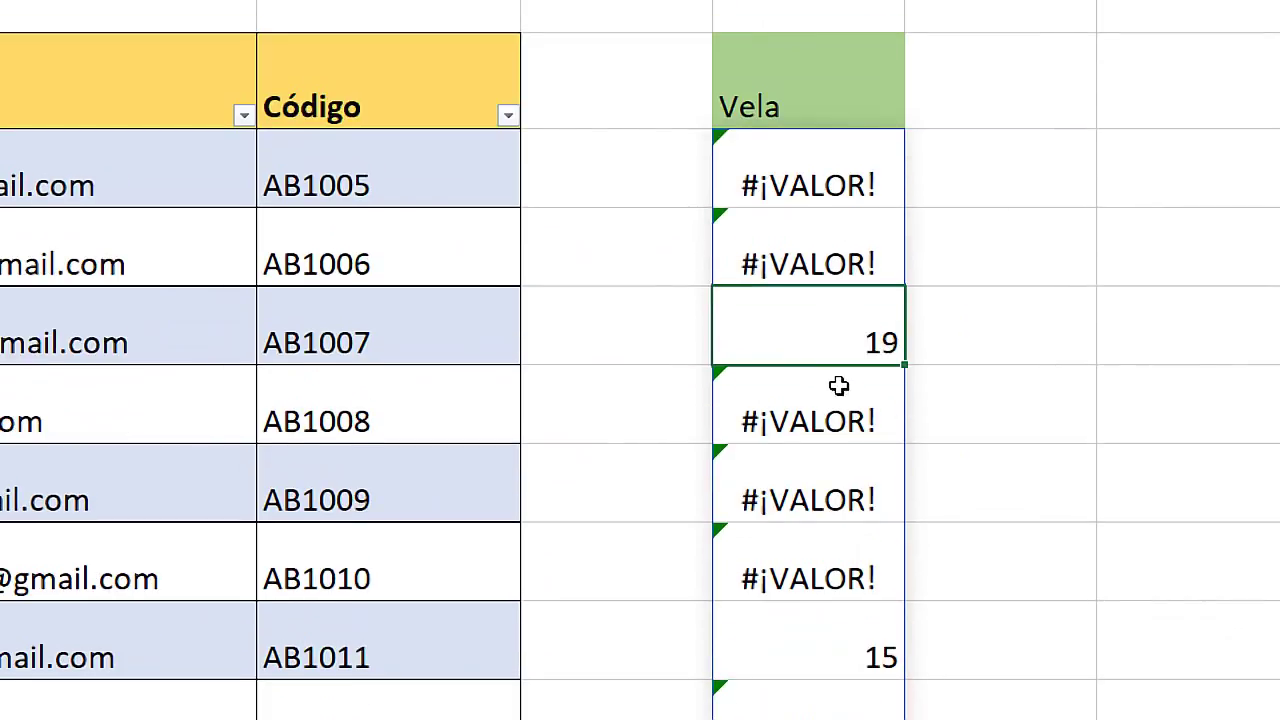
key("super+Escape")
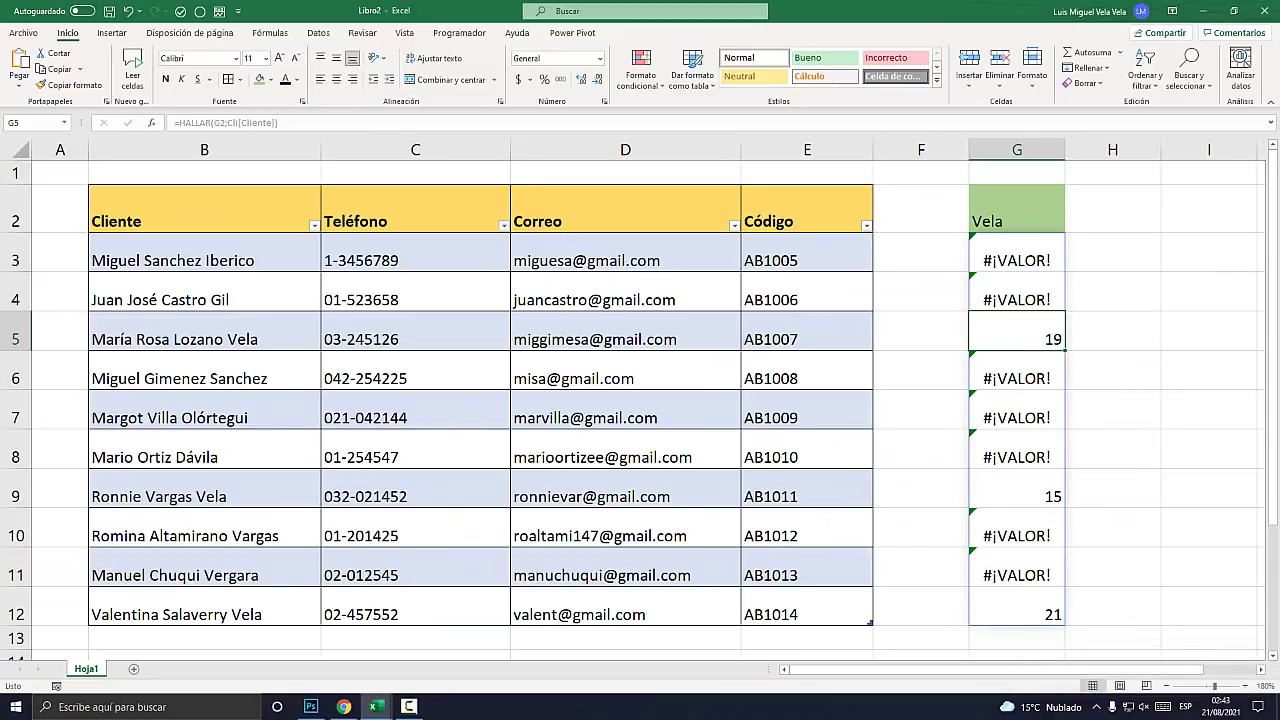
left_click(1005, 220)
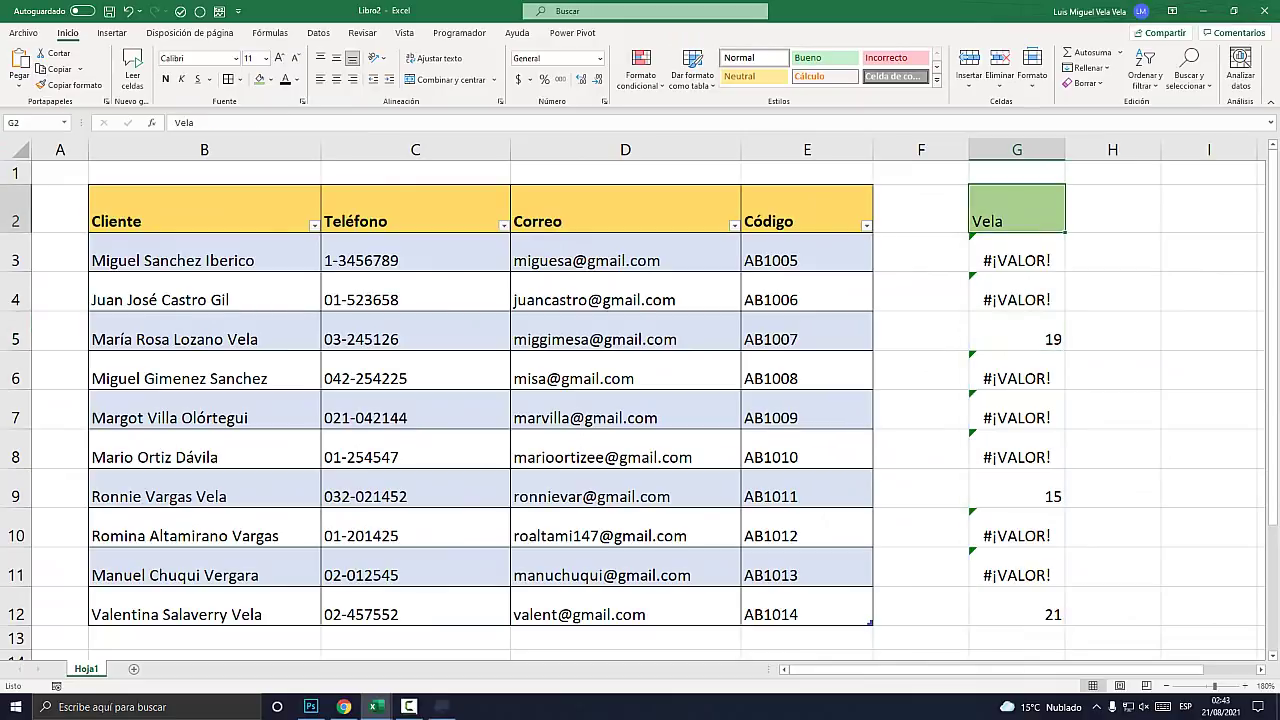
key("super+plus")
key("super+Escape")
- Review the HALLAR formula behind G5, the column G results and the client names
left_click(1016, 339)
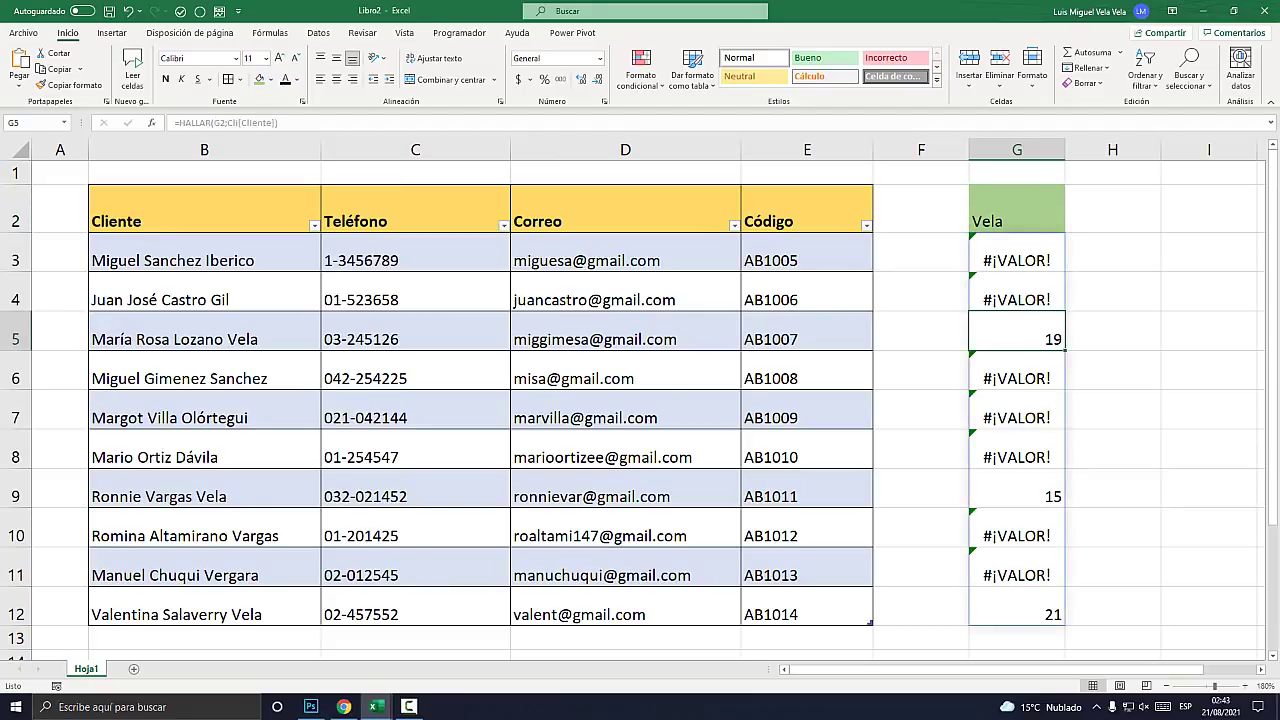
key("super+plus")
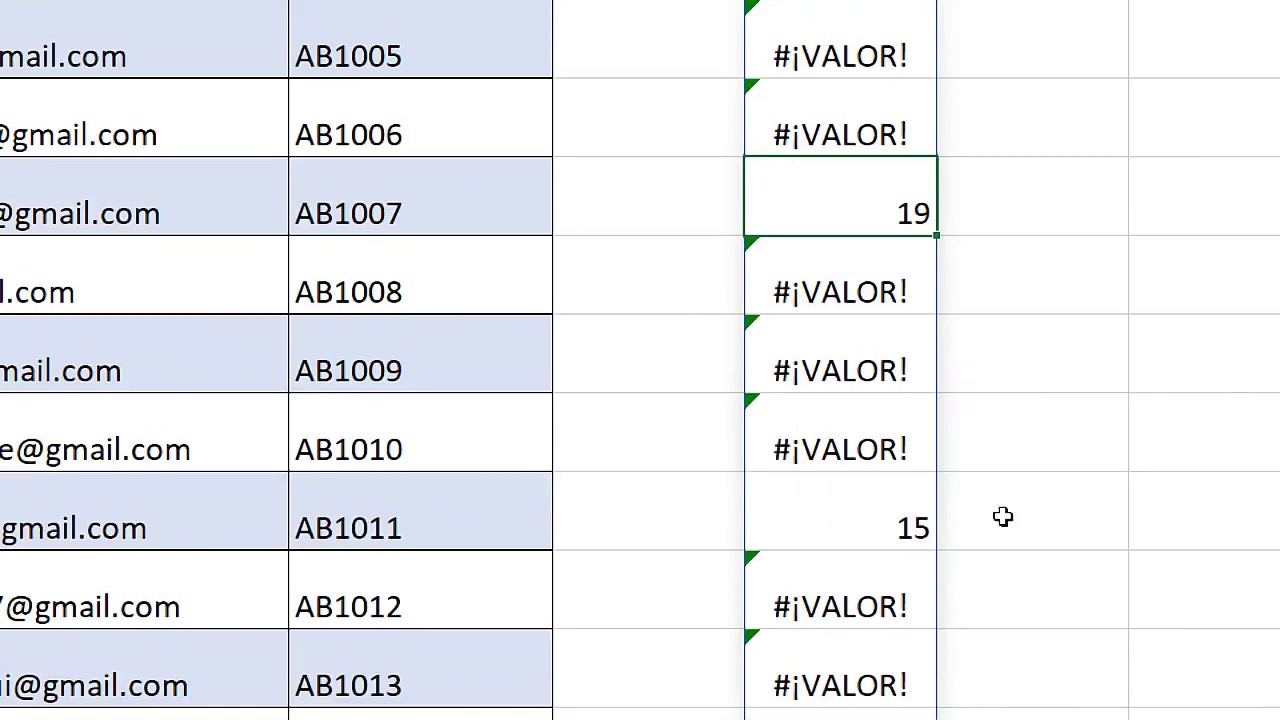
left_click(900, 510)
left_click(861, 204)
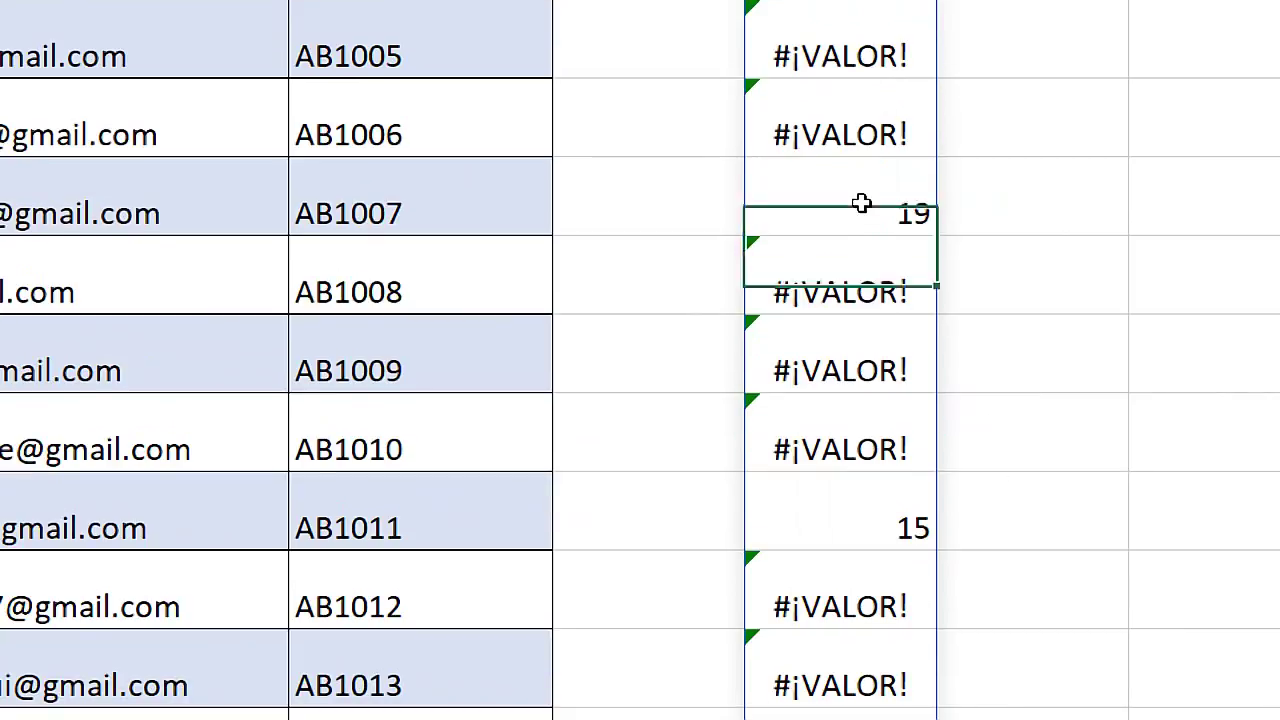
key("super+minus")
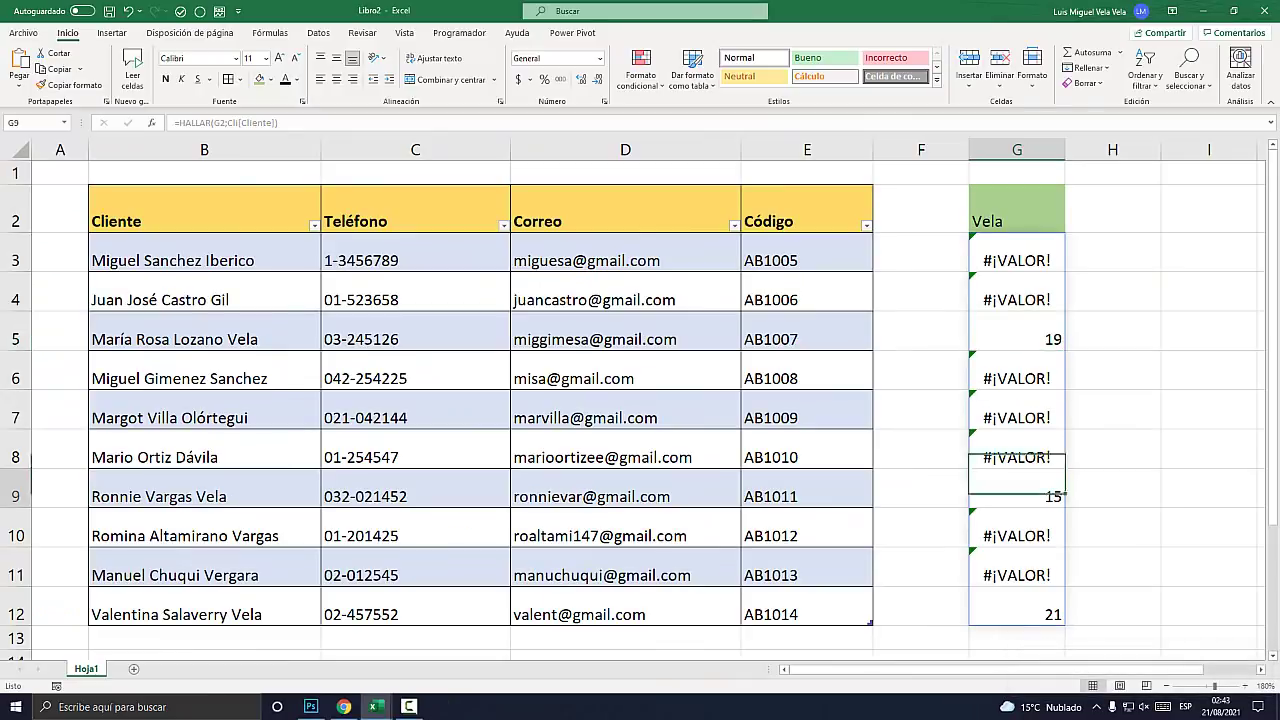
left_click(1016, 496)
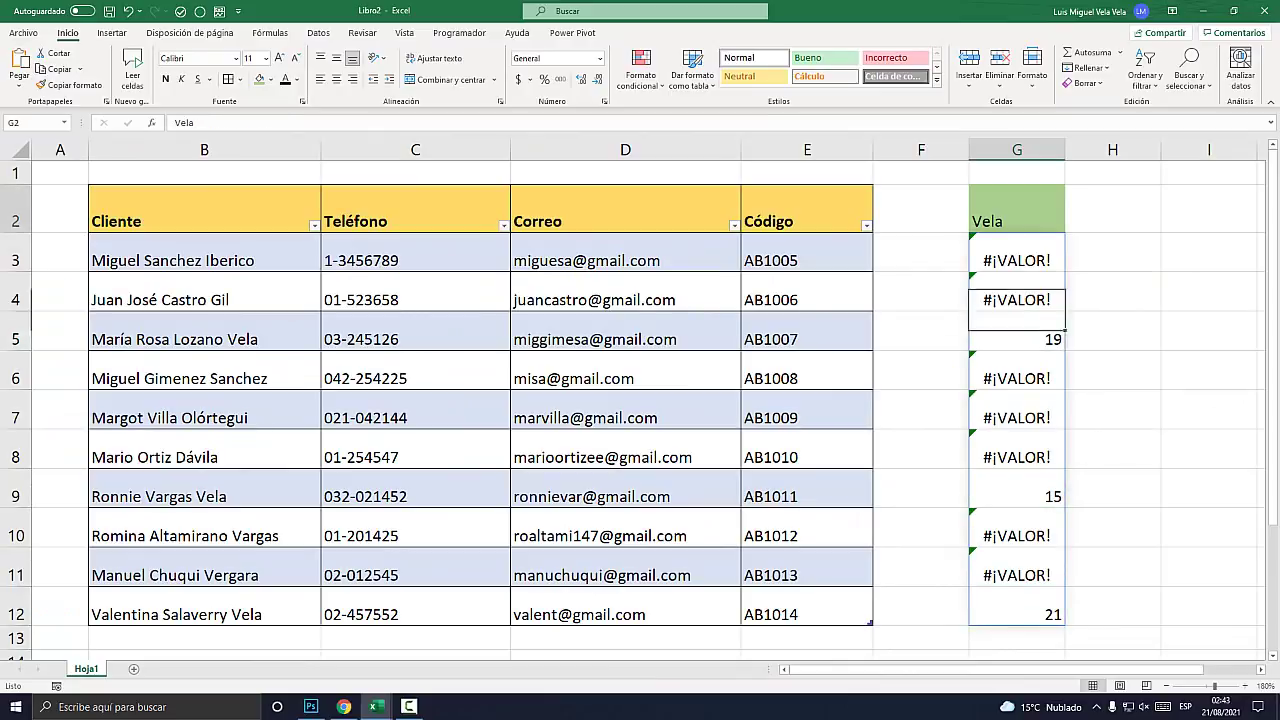
left_click(1016, 210)
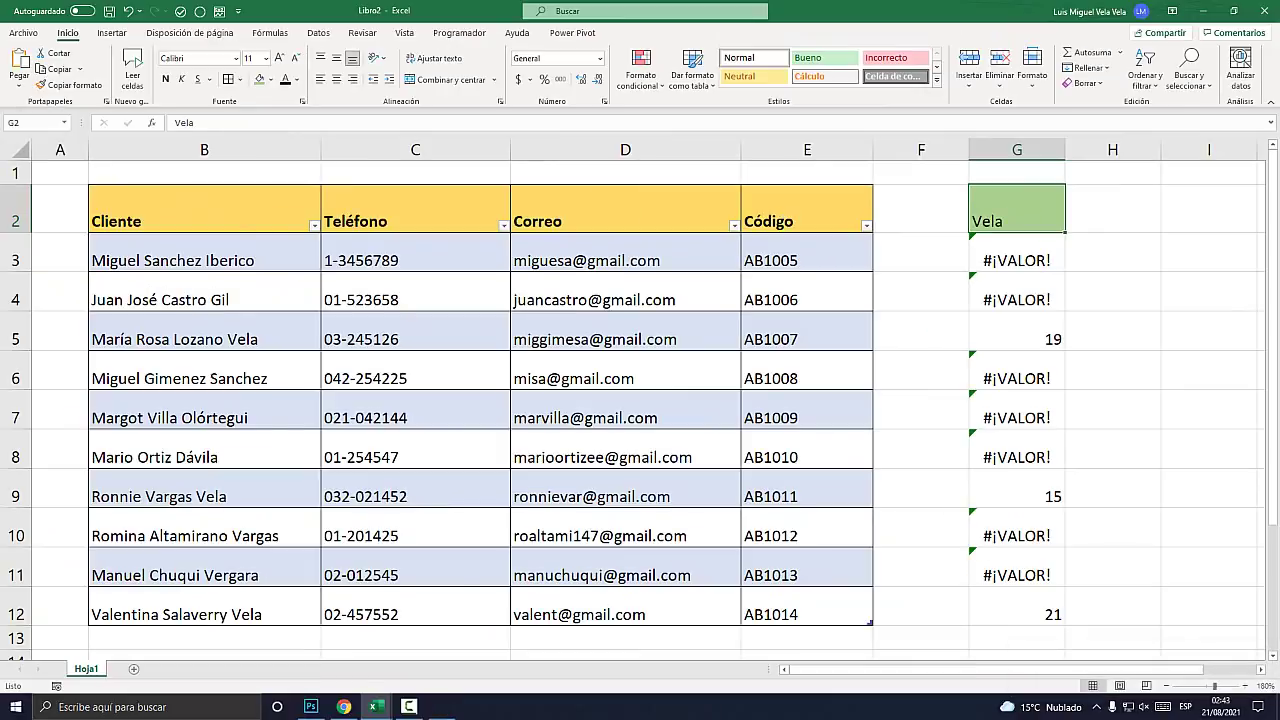
left_click(160, 260)
key("Down")
left_click(172, 260)
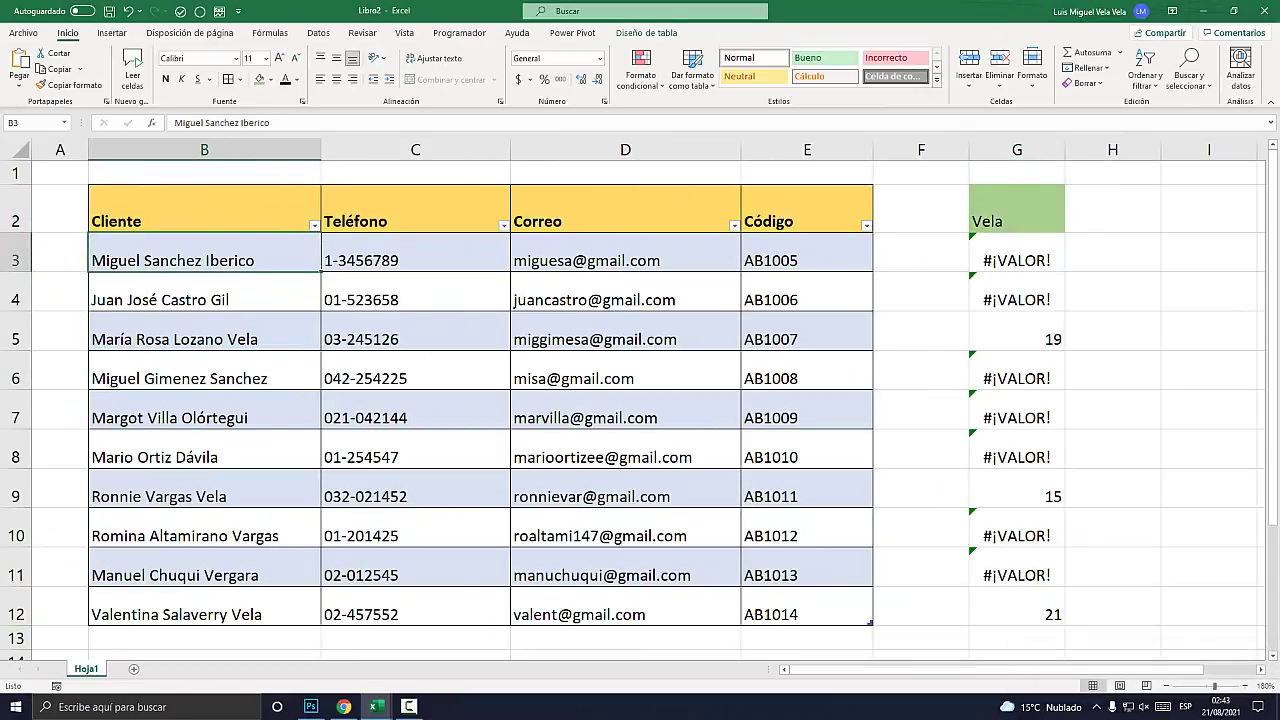
left_click(1112, 208)
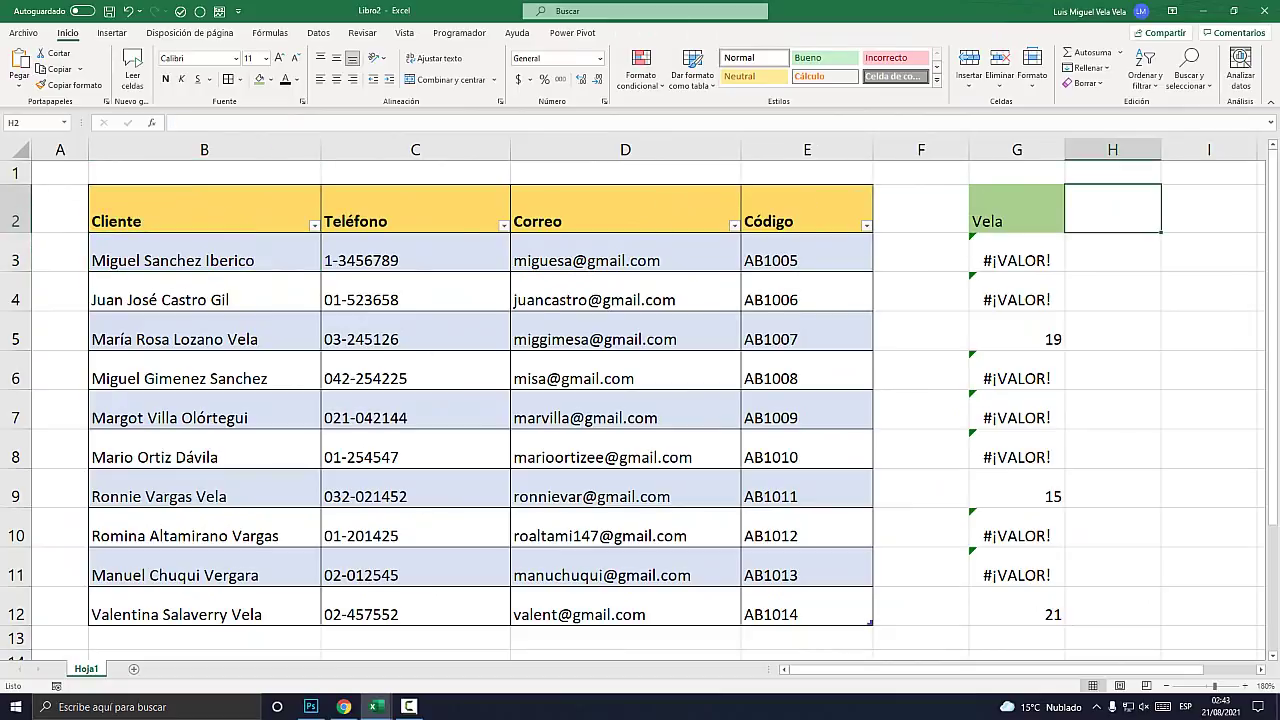
scroll(640, 400, "down", 2)
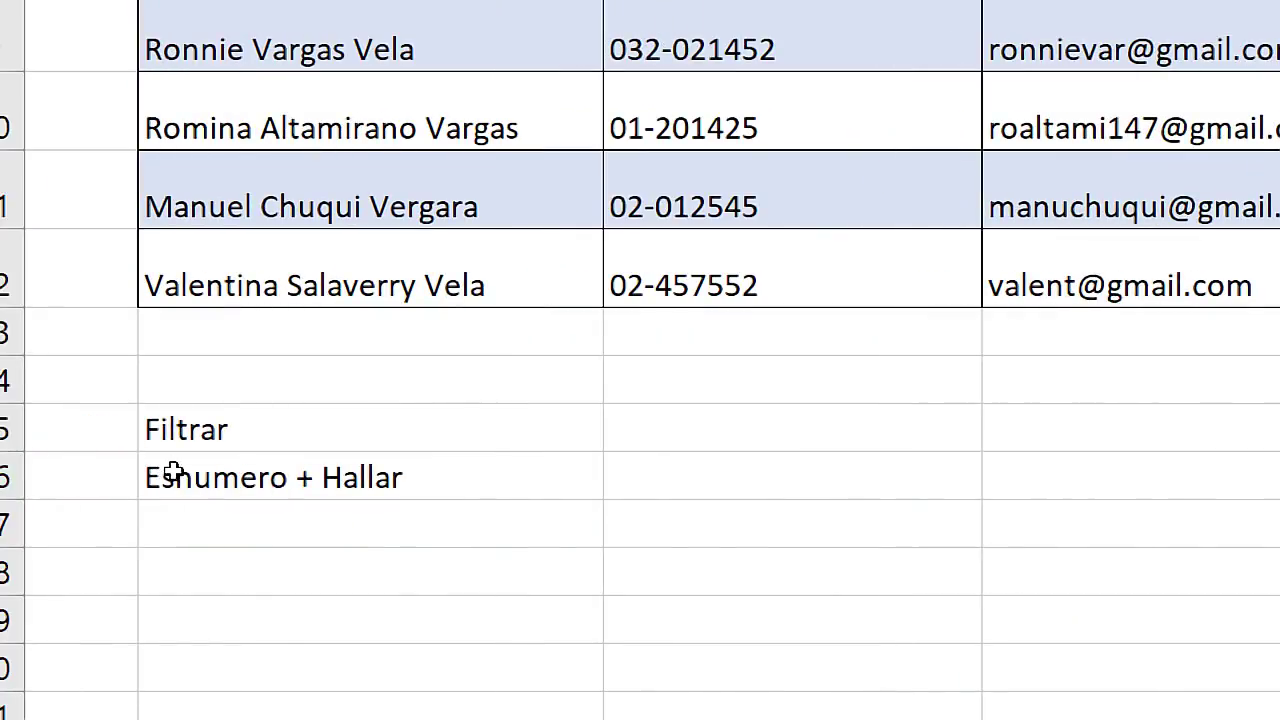
left_click(136, 486)
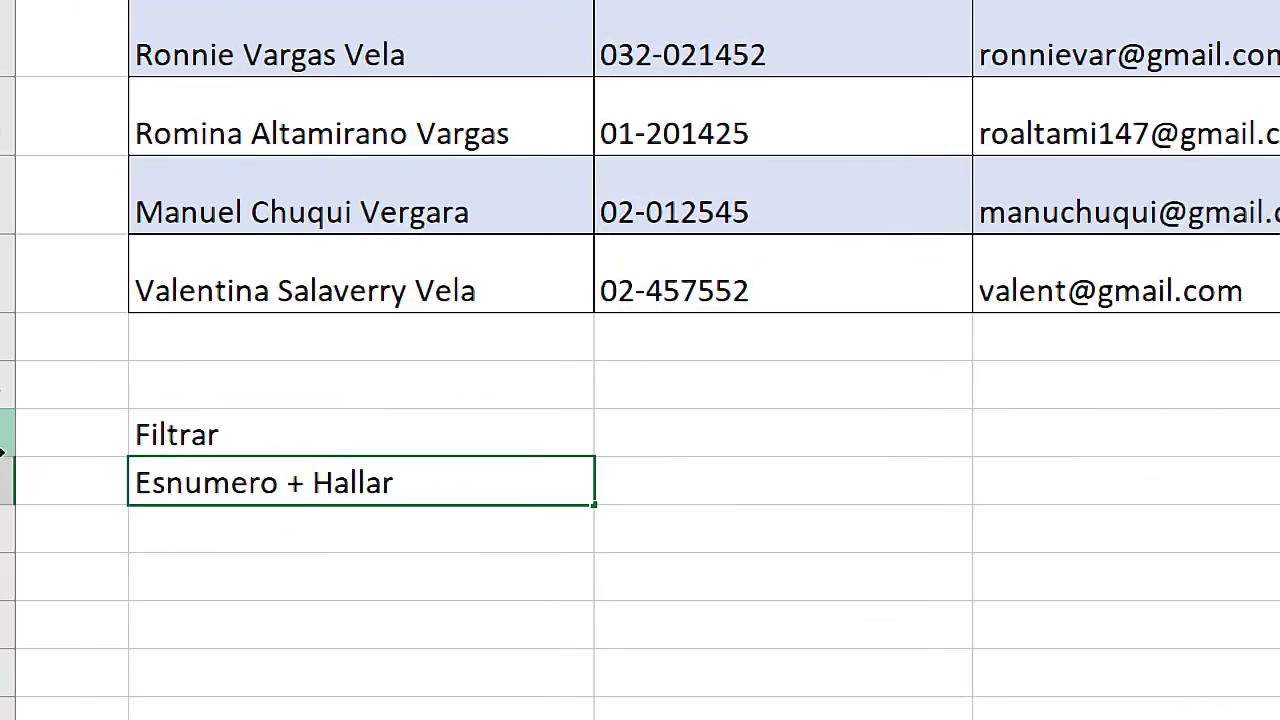
left_click_drag(167, 481, 92, 482)
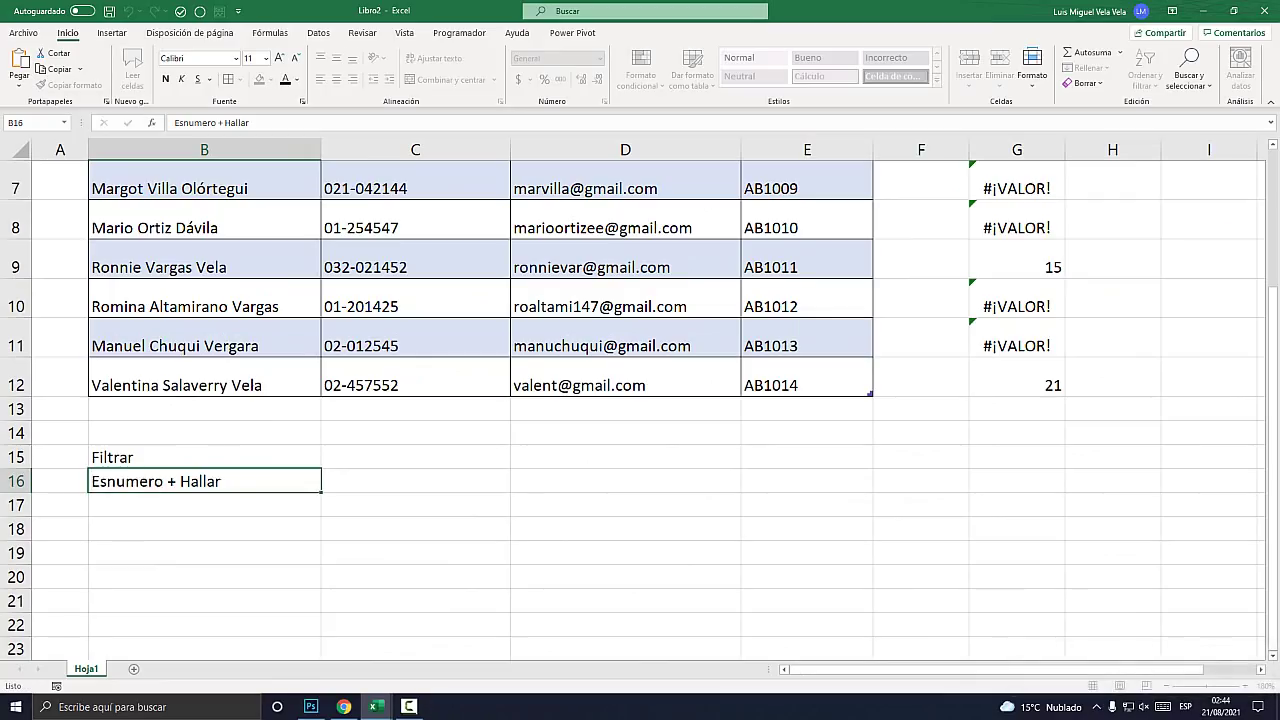
key("Escape")
scroll(640, 400, "up", 2)
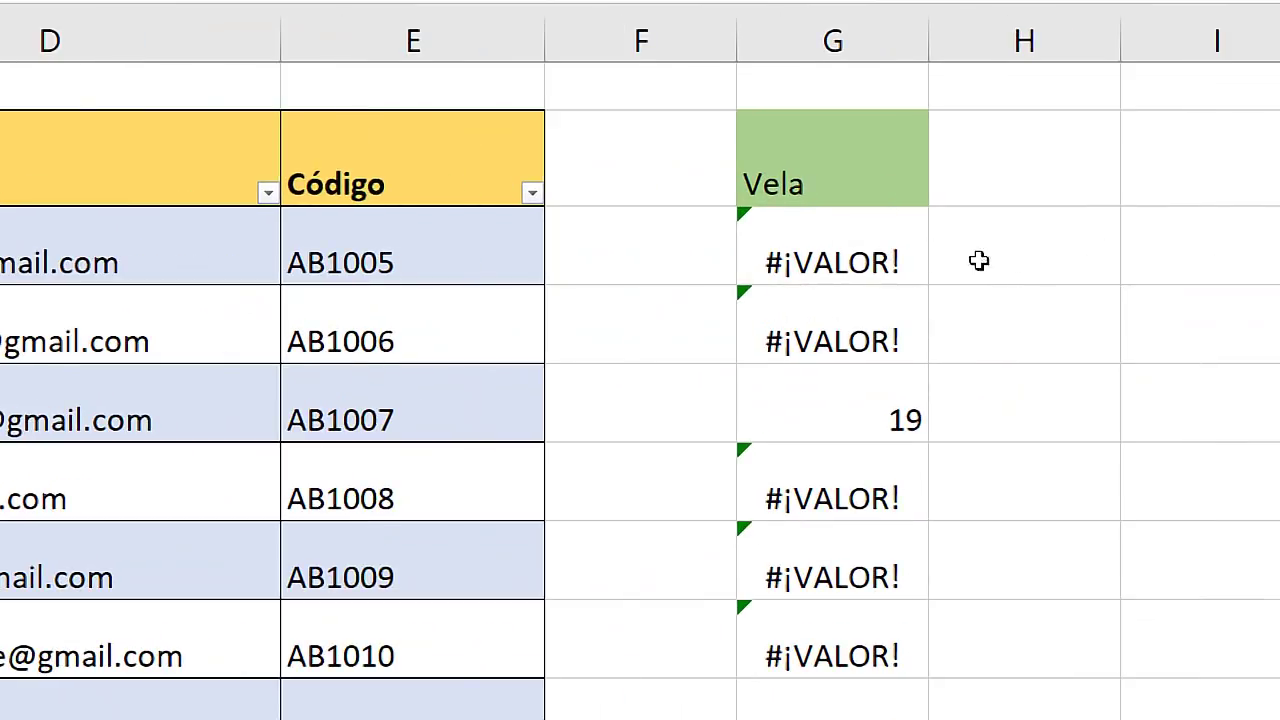
- Enter an ESNUMERO formula in H3 and copy it down to row 12
left_click(1024, 254)
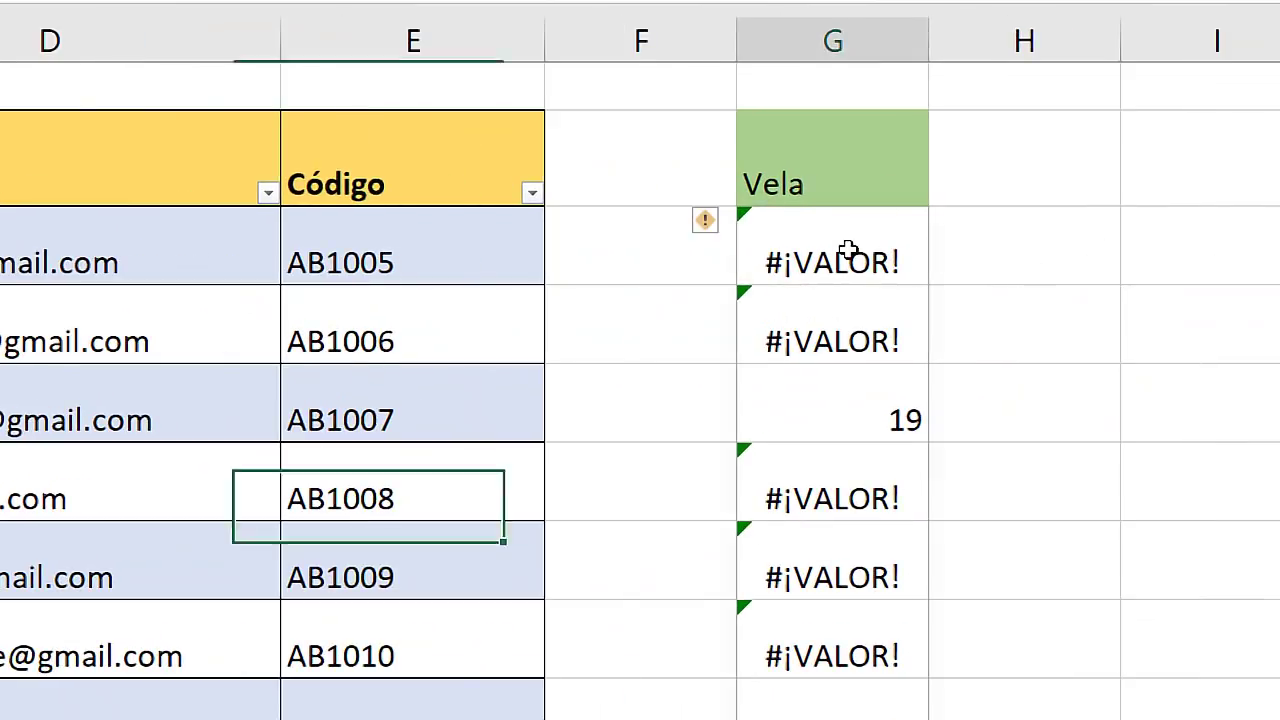
left_click(1014, 237)
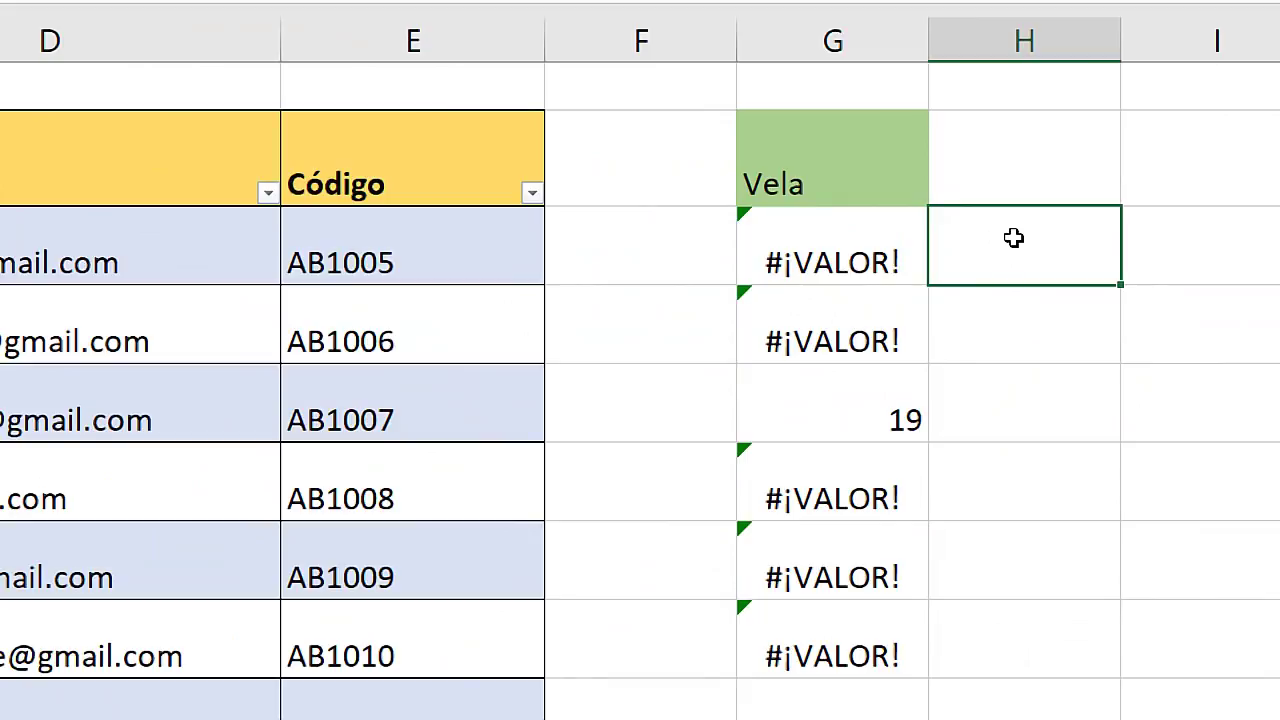
type("=esnu")
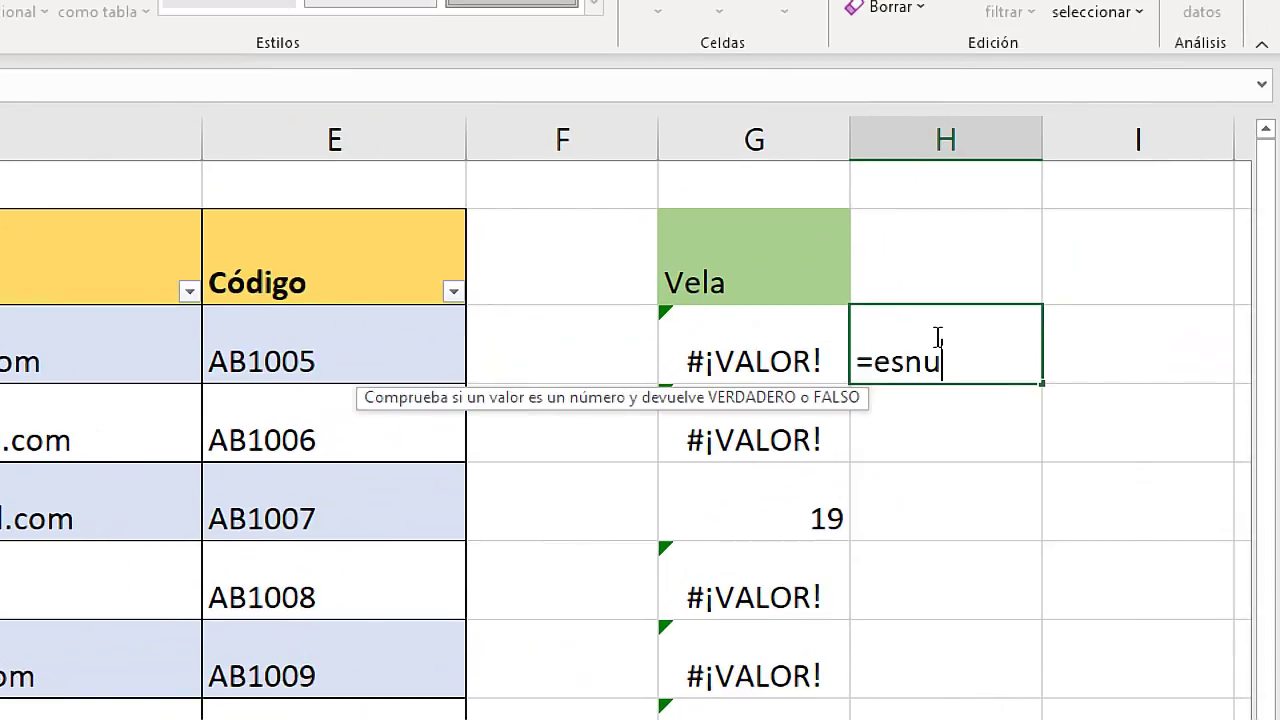
type("m,")
key("BackSpace")
key("BackSpace")
key("Tab")
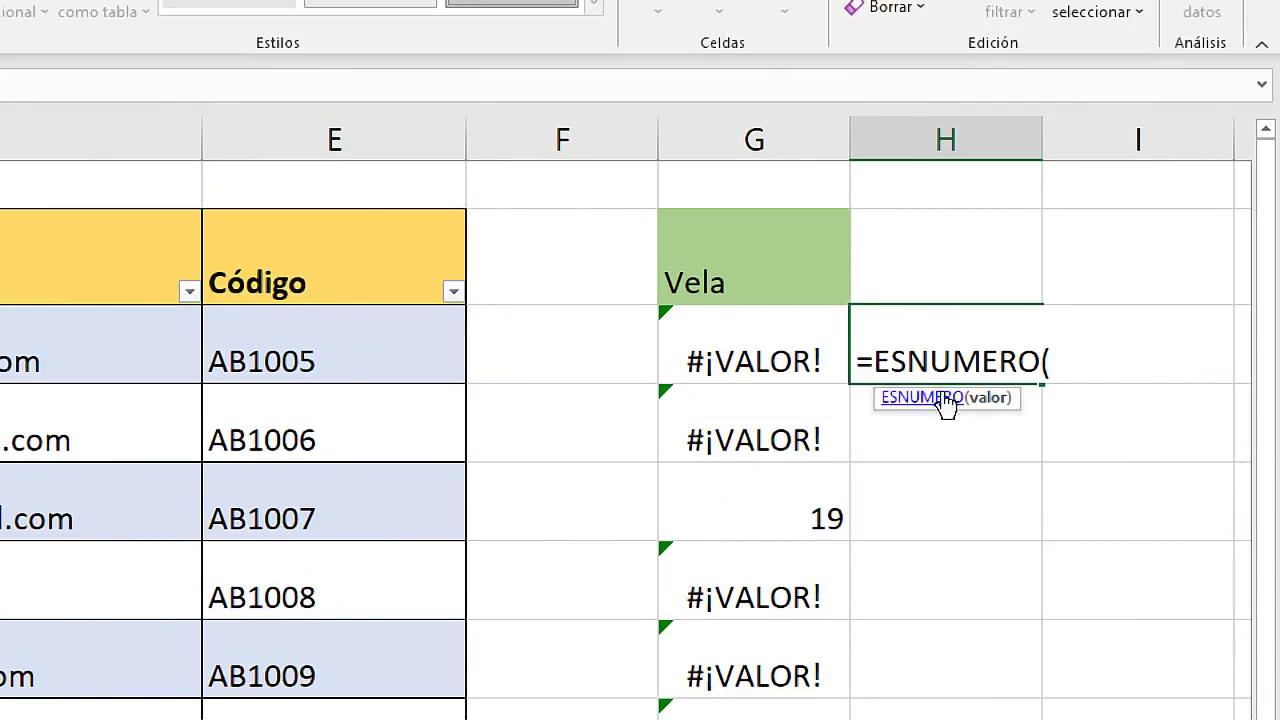
left_click(737, 357)
left_click(957, 355)
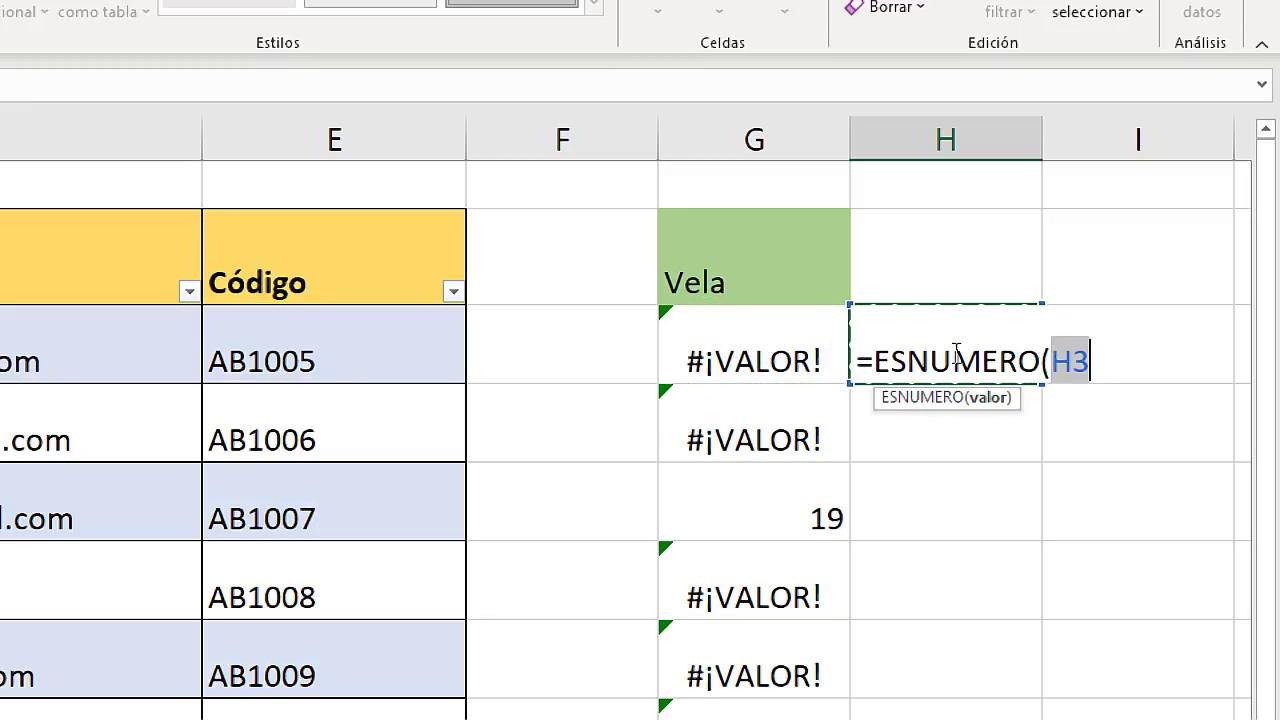
type(")")
key("Return")
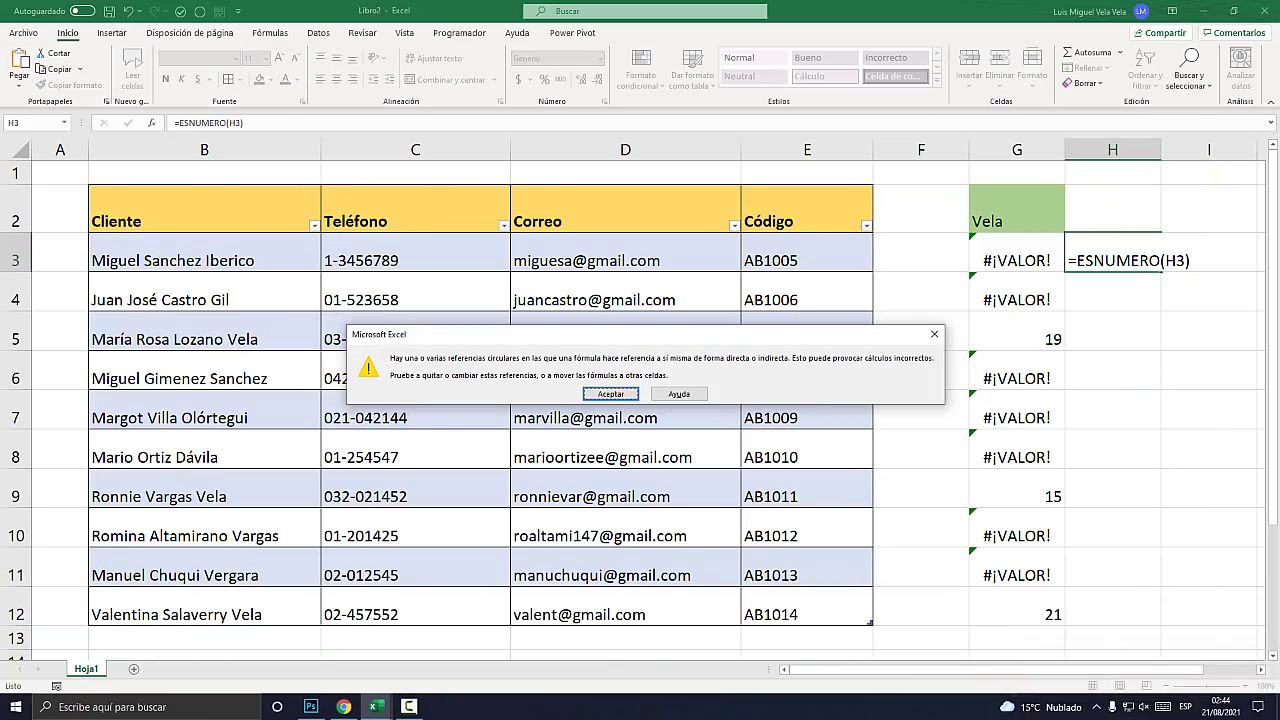
key("Return")
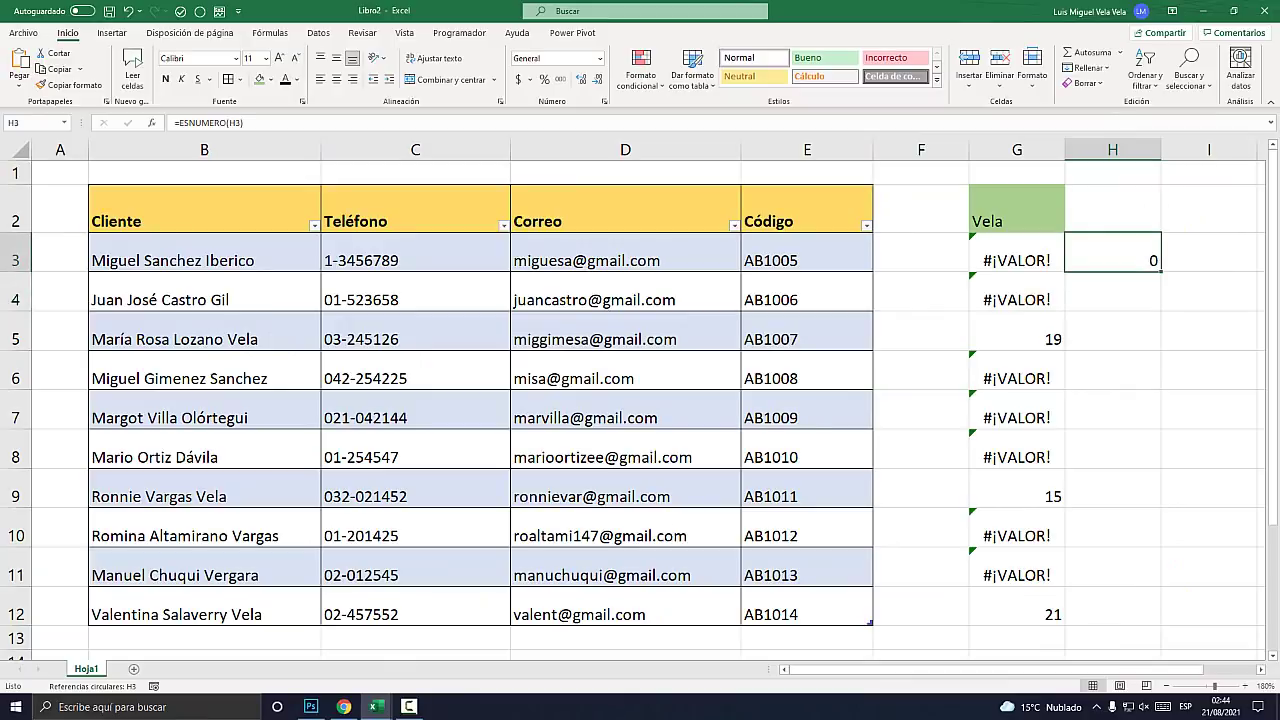
left_click_drag(1161, 271, 1161, 624)
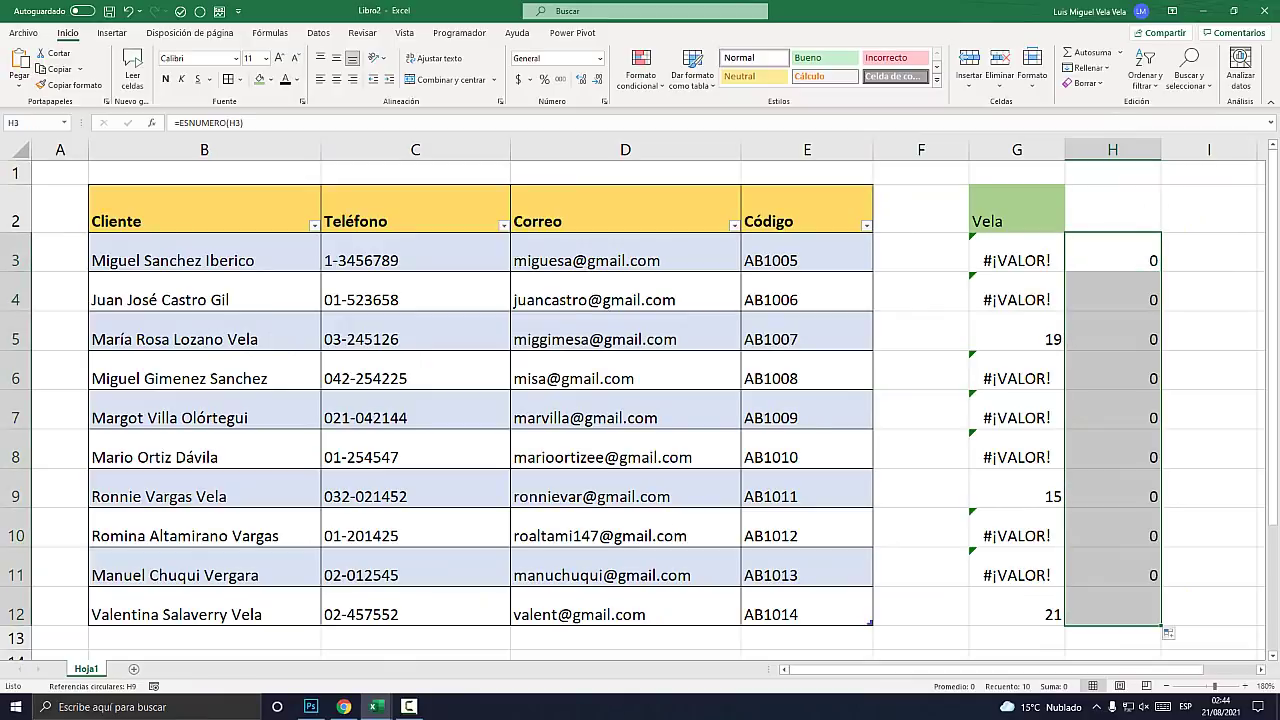
- Correct H3 to =ESNUMERO(G3) and fill it down to H12
double_click(1130, 260)
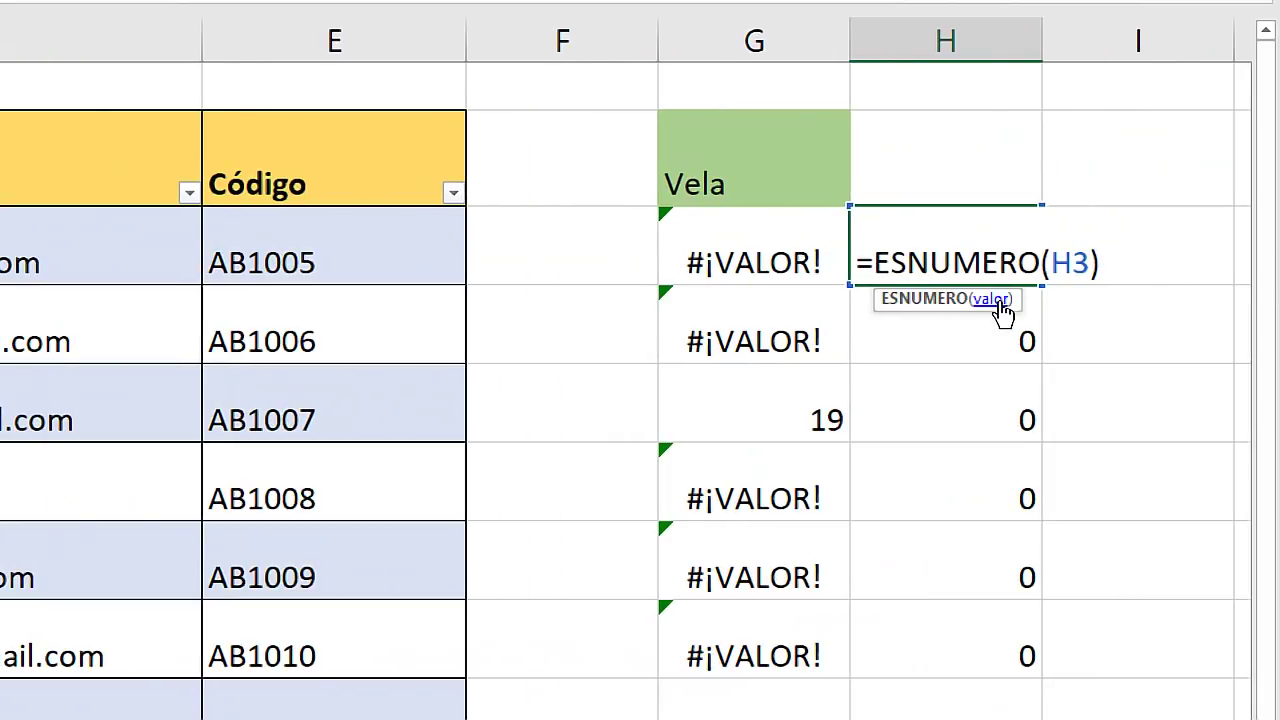
left_click(1138, 281)
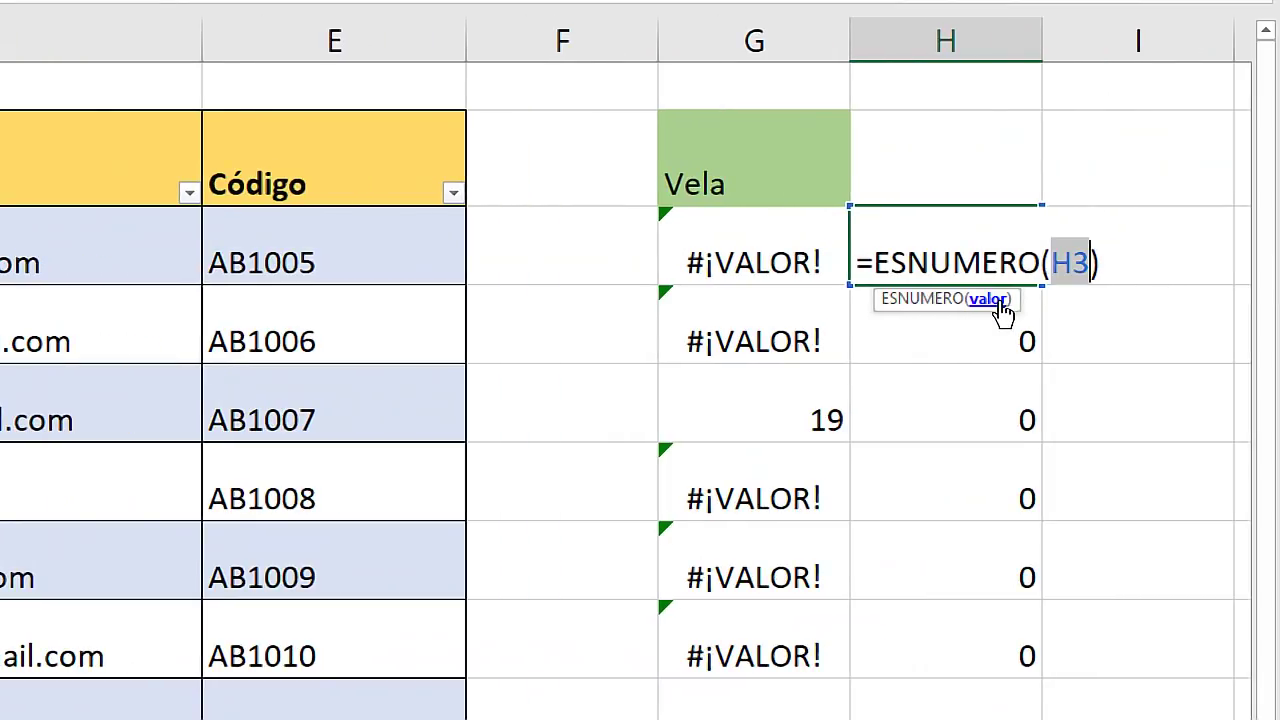
left_click(764, 251)
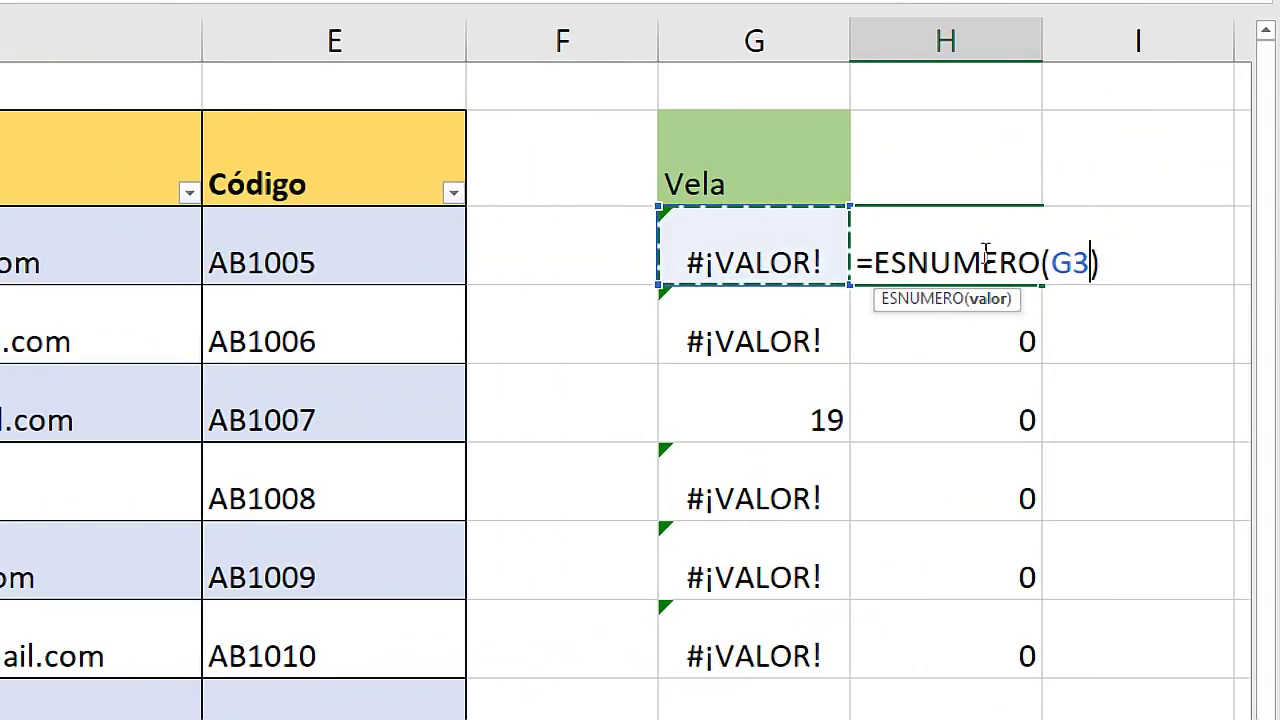
key("Return")
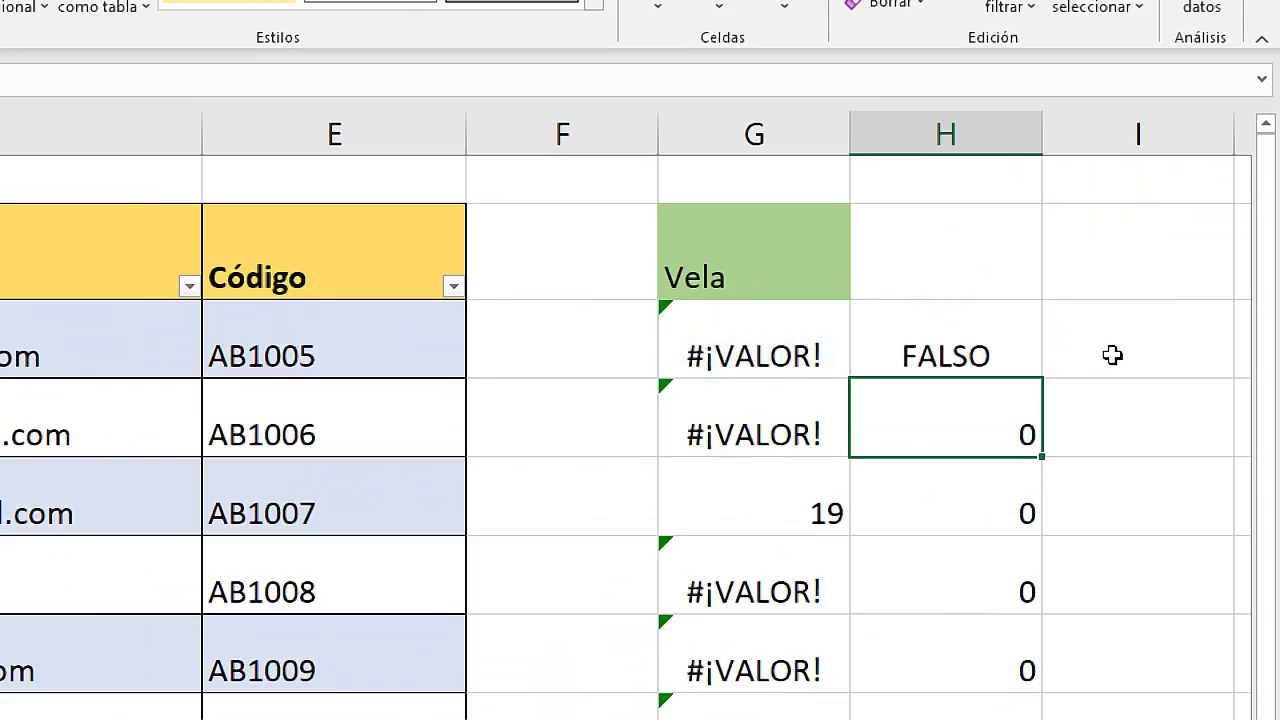
left_click(1020, 360)
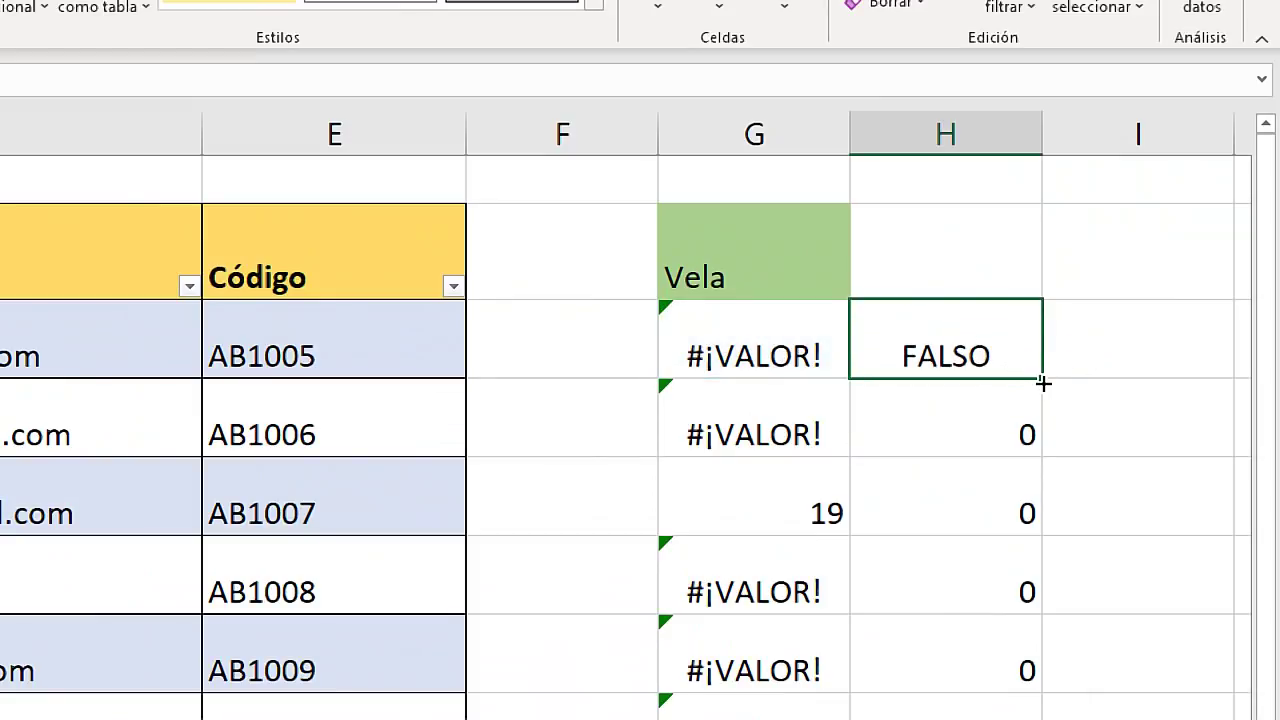
double_click(1043, 383)
- Compare each column G result with its VERDADERO/FALSO check in column H
left_click(1112, 417)
left_click(1112, 339)
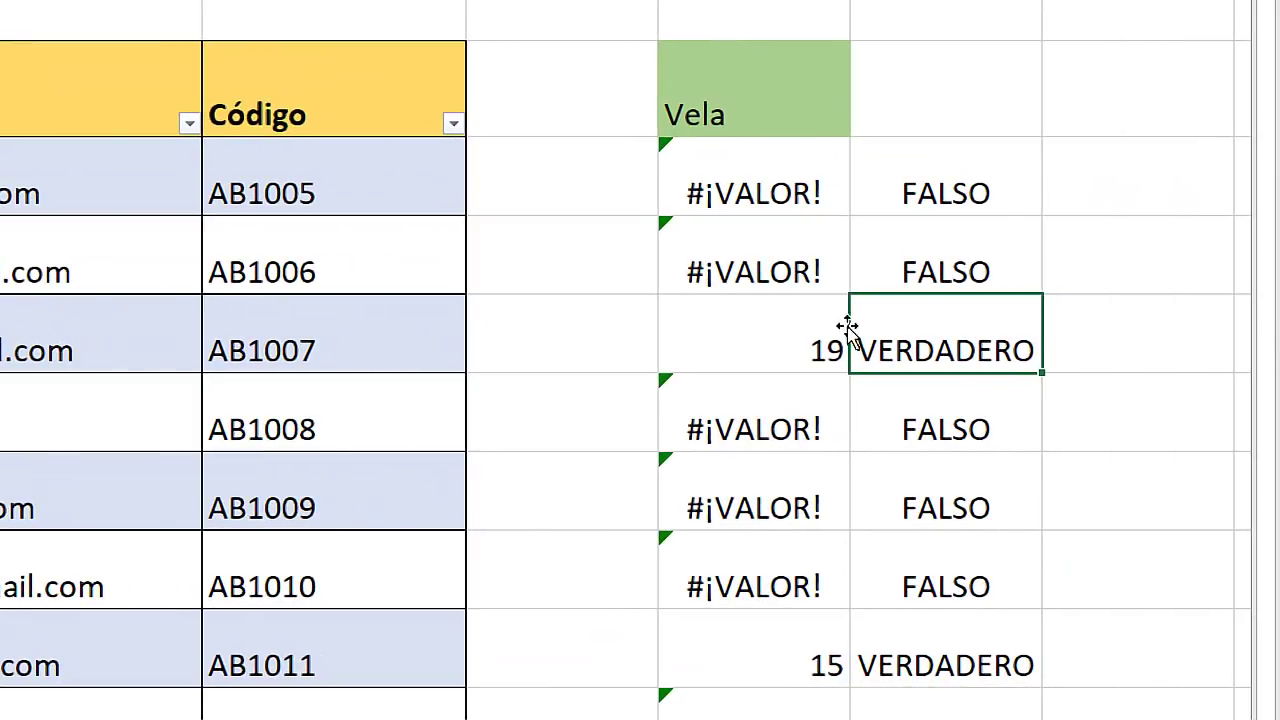
left_click(781, 337)
left_click(903, 305)
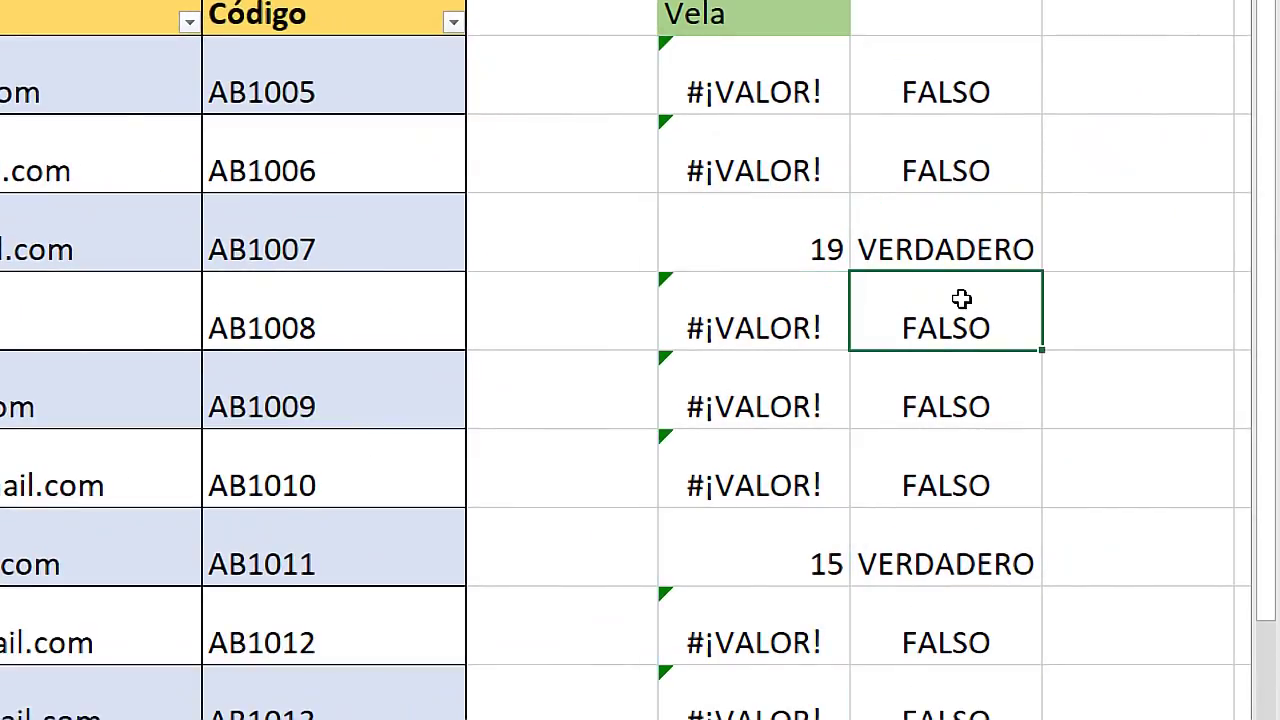
left_click(762, 316)
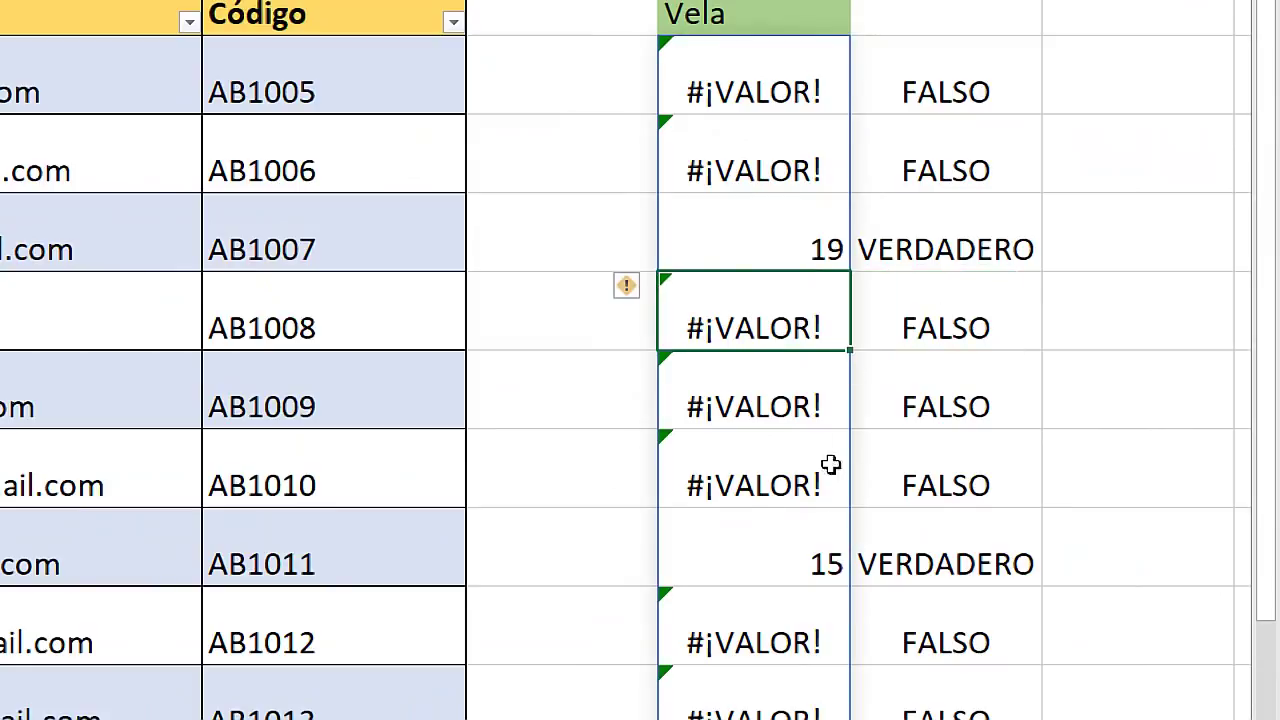
left_click(928, 563)
left_click(812, 405)
left_click(903, 611)
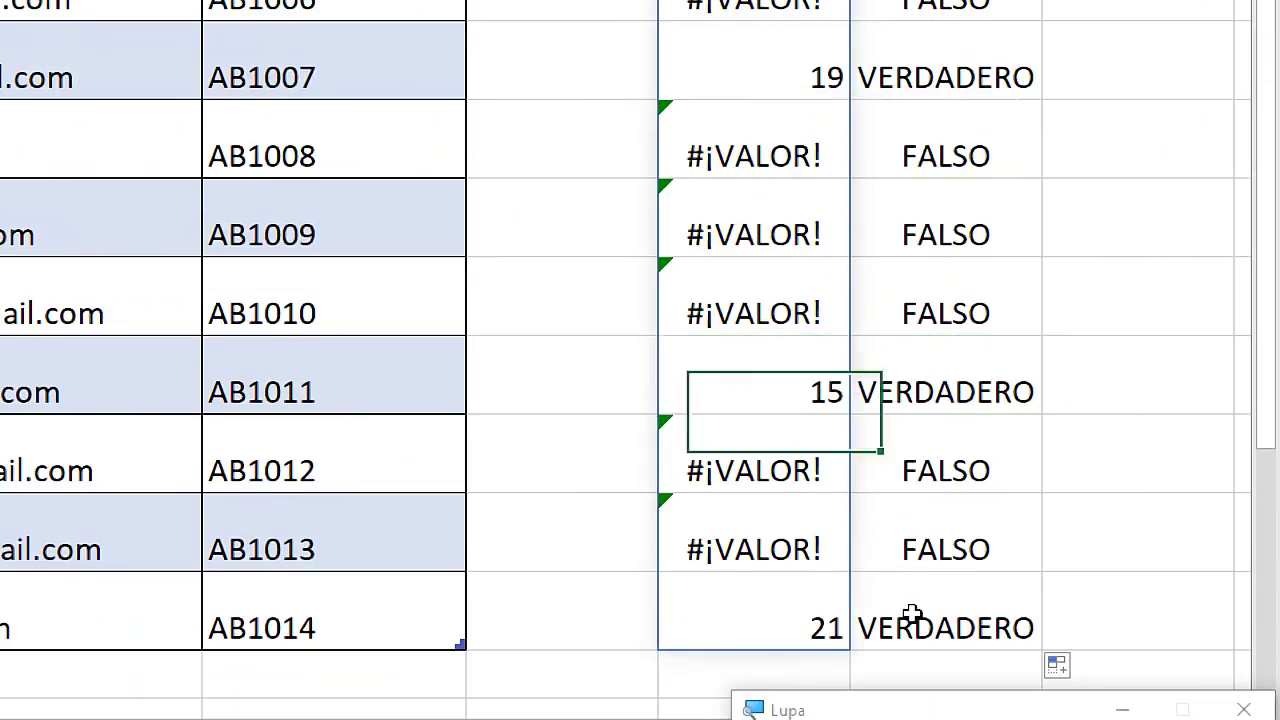
left_click(816, 607)
key("super+minus")
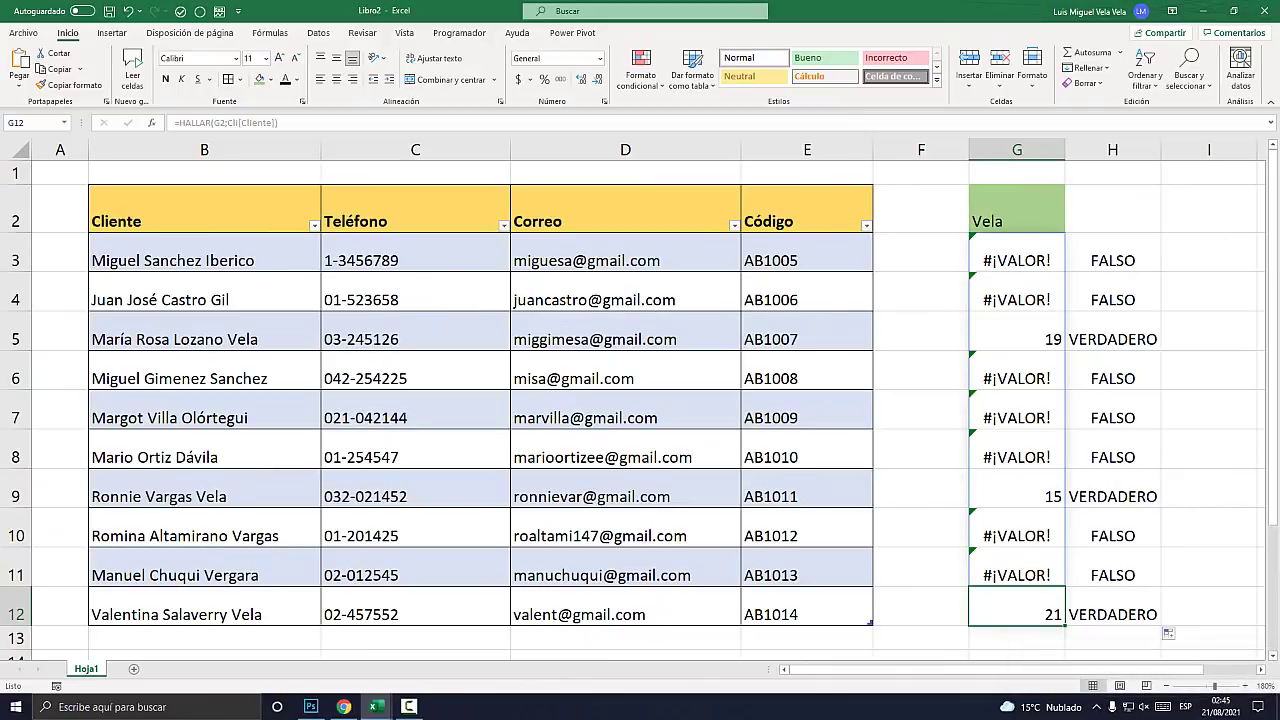
left_click_drag(1112, 260, 1112, 614)
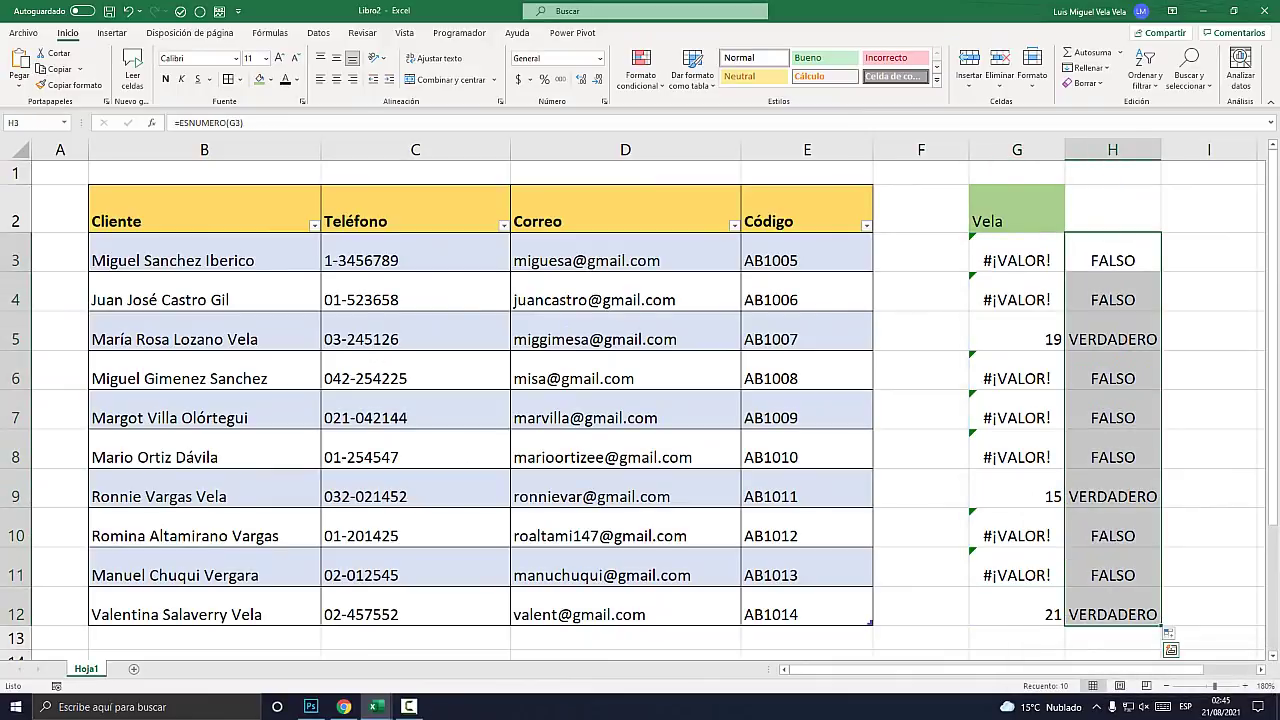
scroll(640, 400, "down", 2)
scroll(640, 400, "down", 1)
scroll(640, 400, "up", 2)
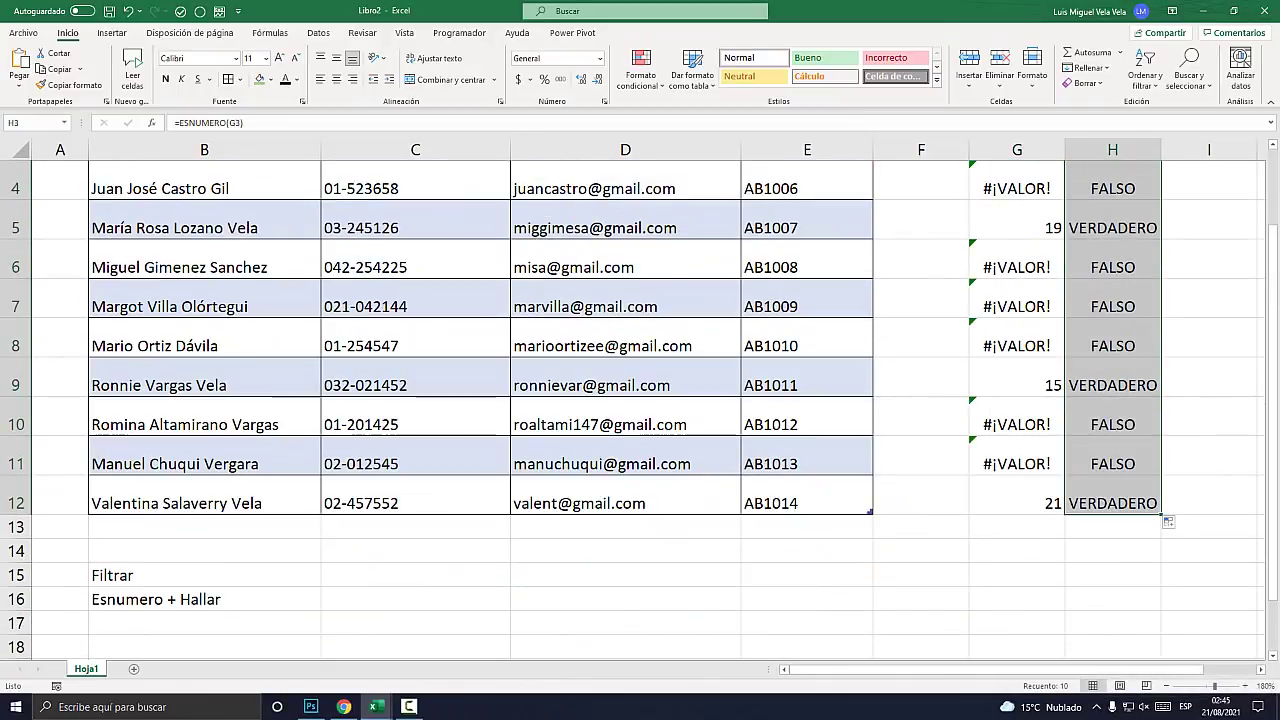
scroll(640, 400, "down", 2)
left_click(204, 339)
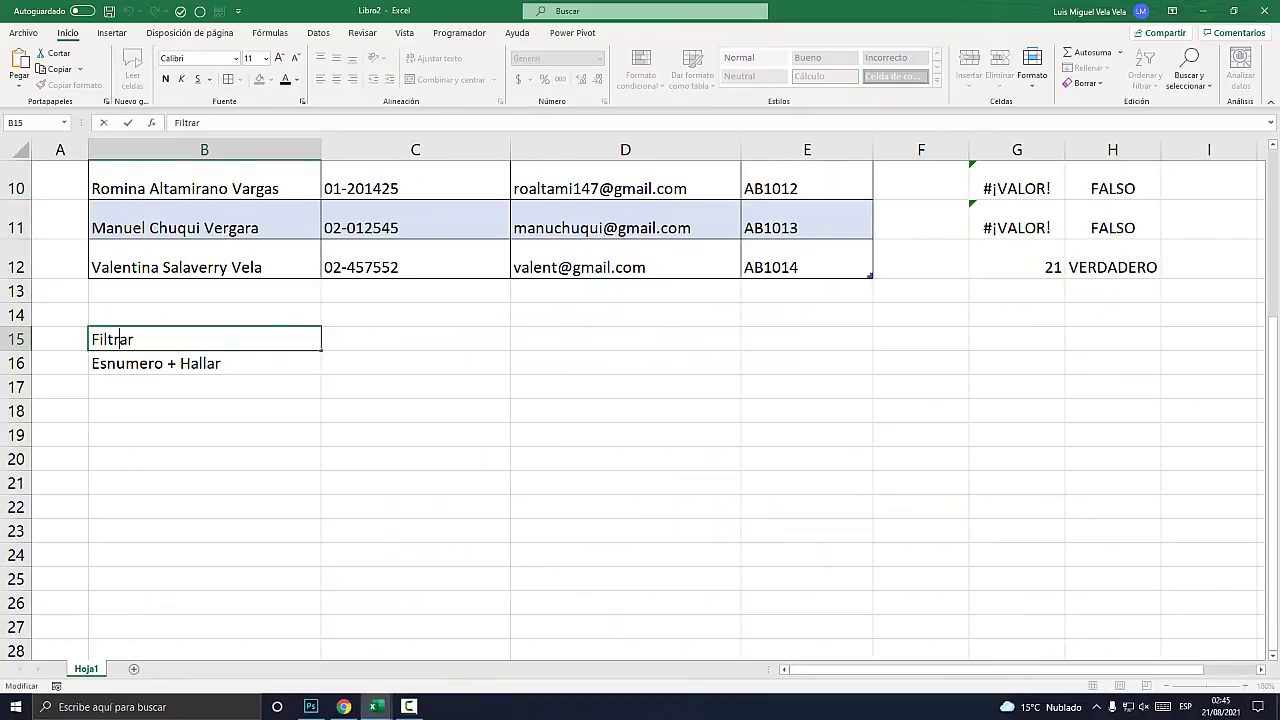
double_click(204, 395)
key("Escape")
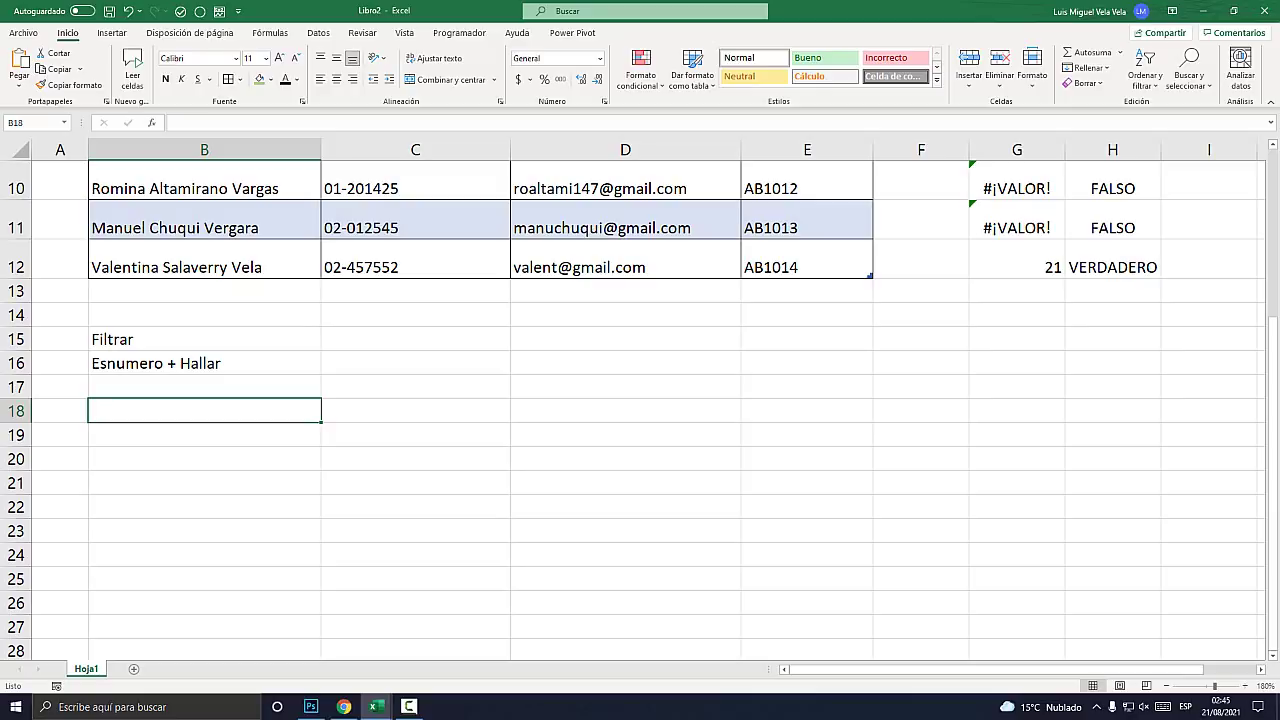
scroll(640, 410, "up", 3)
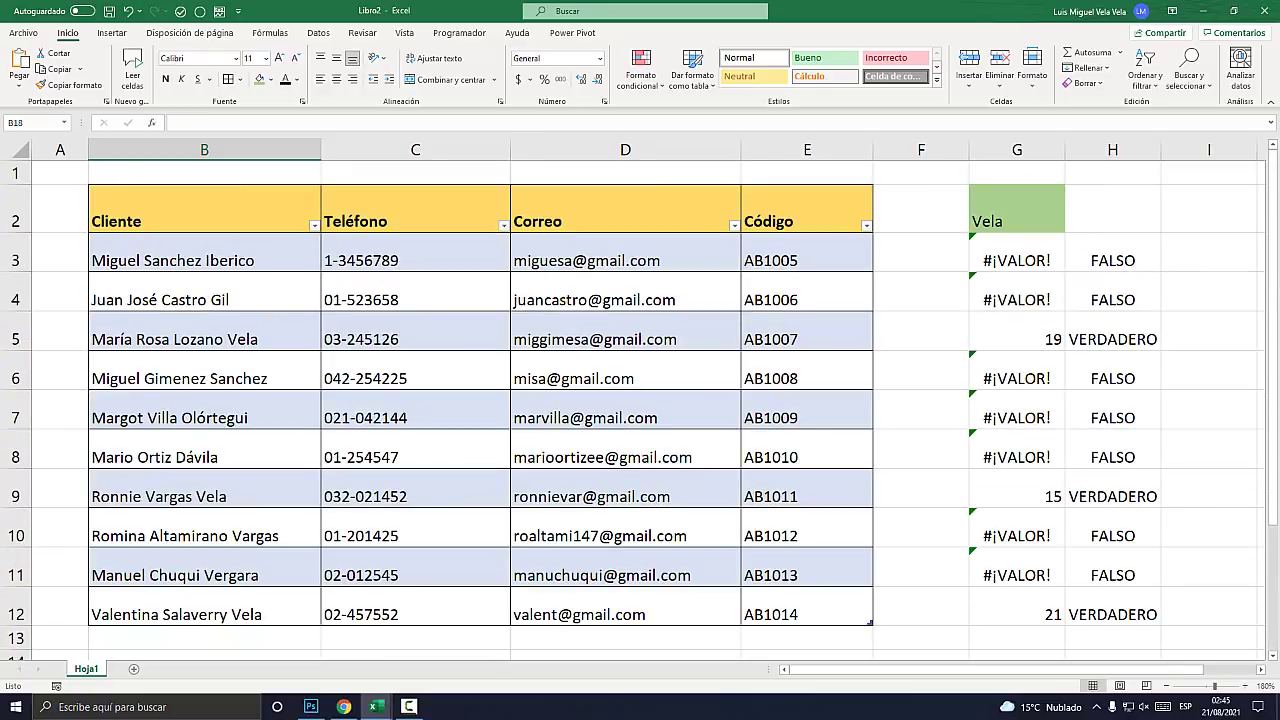
left_click_drag(204, 260, 204, 614)
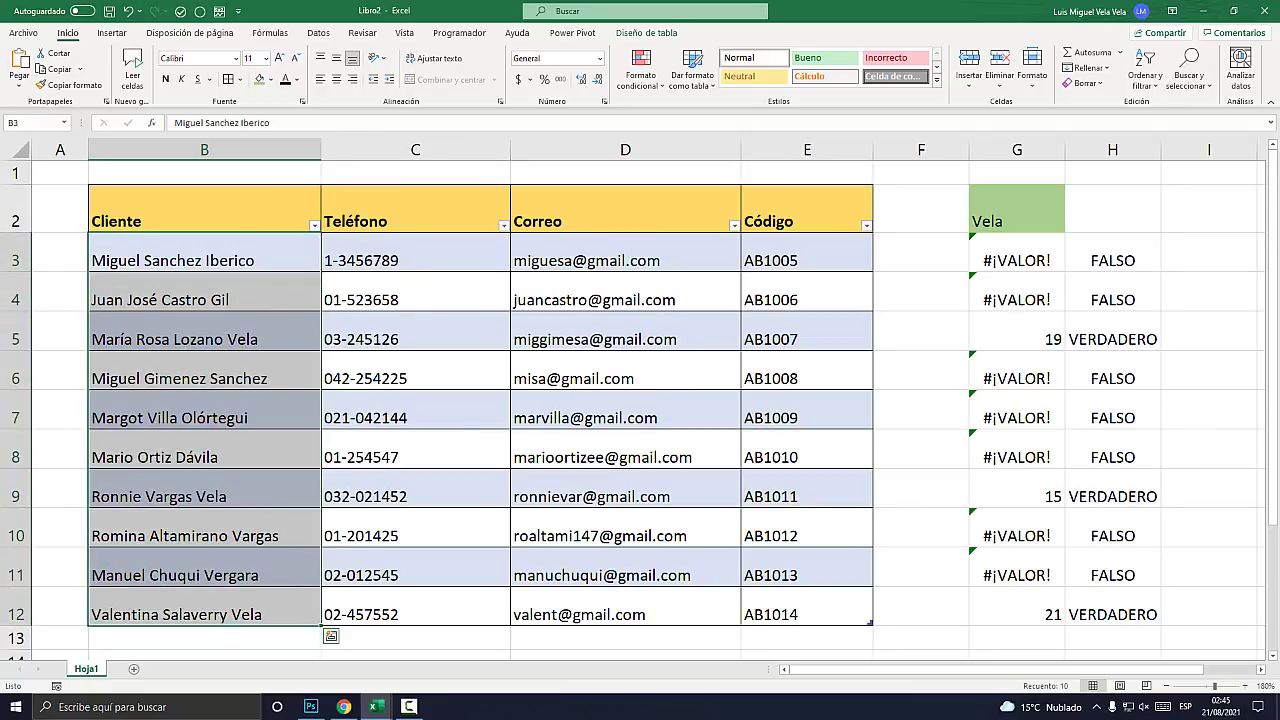
left_click(1112, 260)
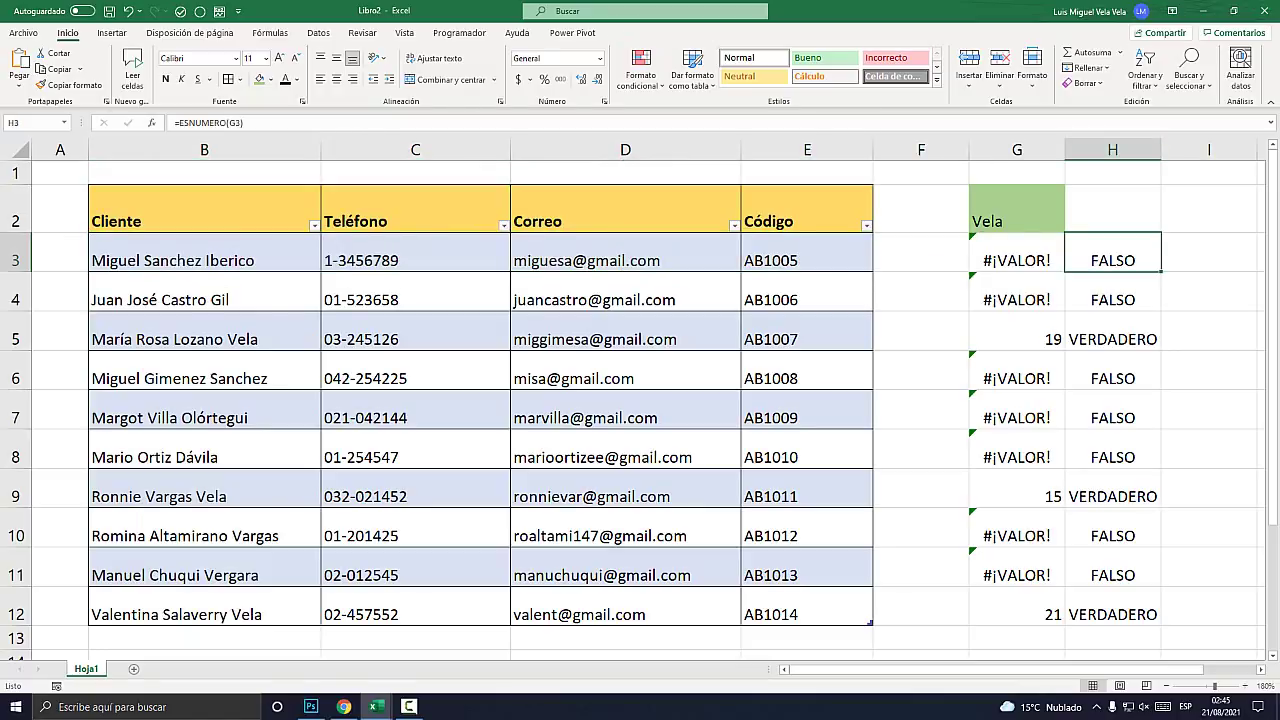
key("Down")
key("Down")
key("Down")
key("Down")
key("Down")
key("Down")
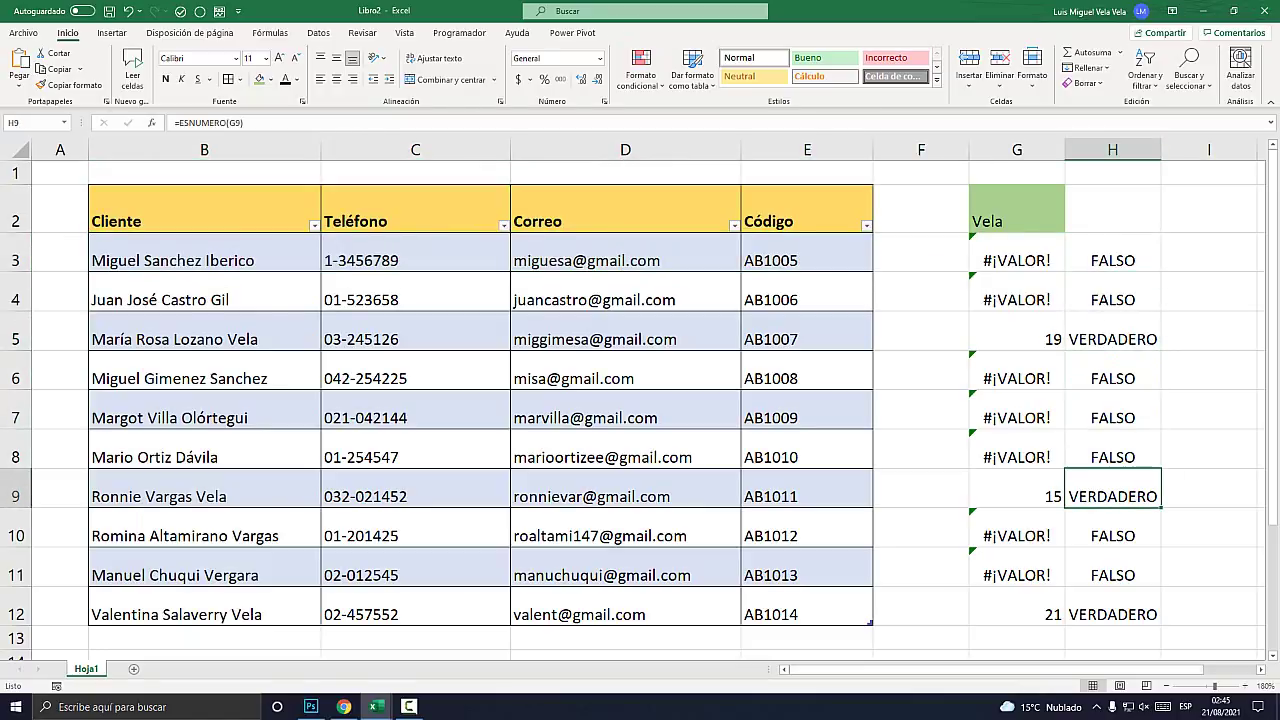
scroll(649, 400, "right", 3)
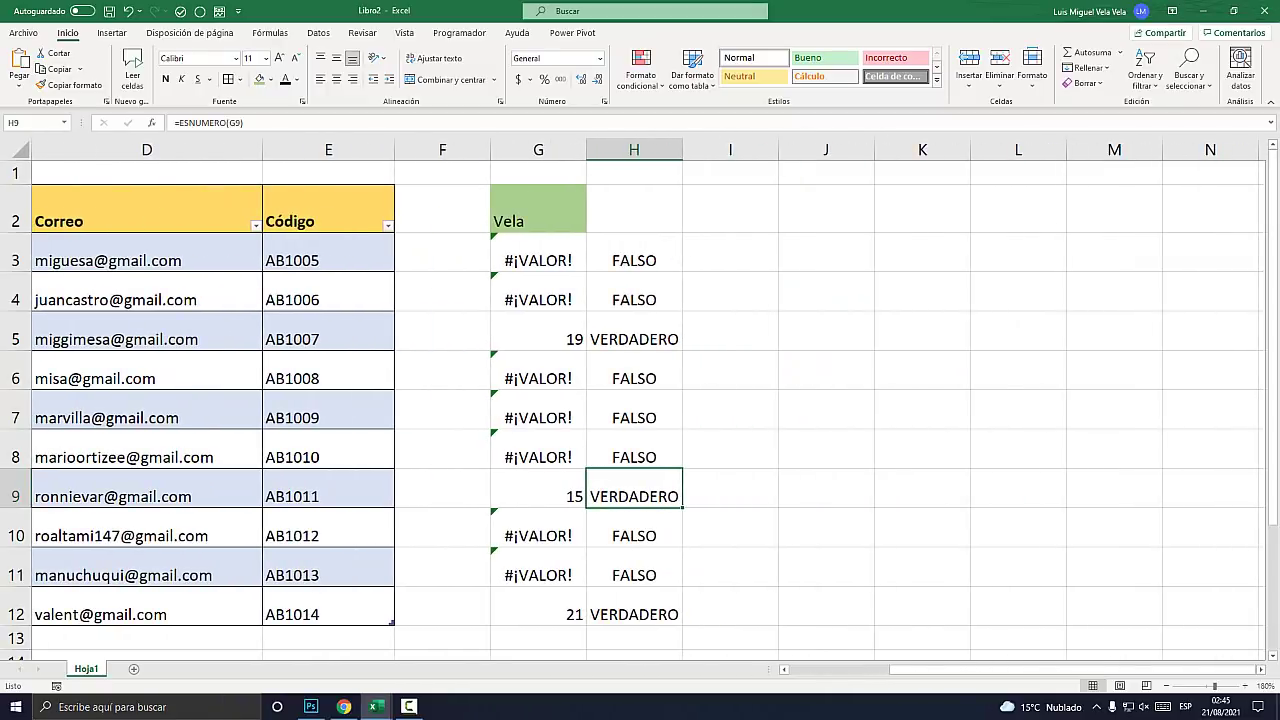
left_click(730, 252)
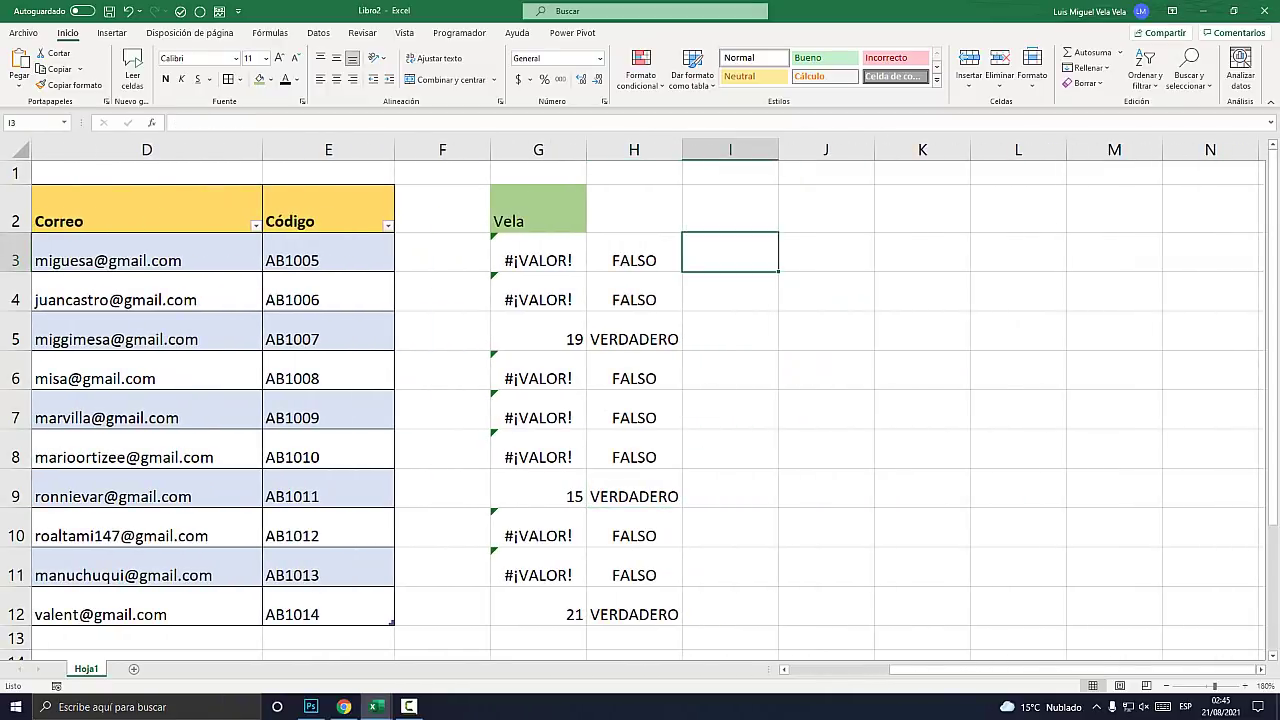
- Start =FILTRAR in I3 with Cli[Cliente] as the array, followed by a semicolon
type("=filtra")
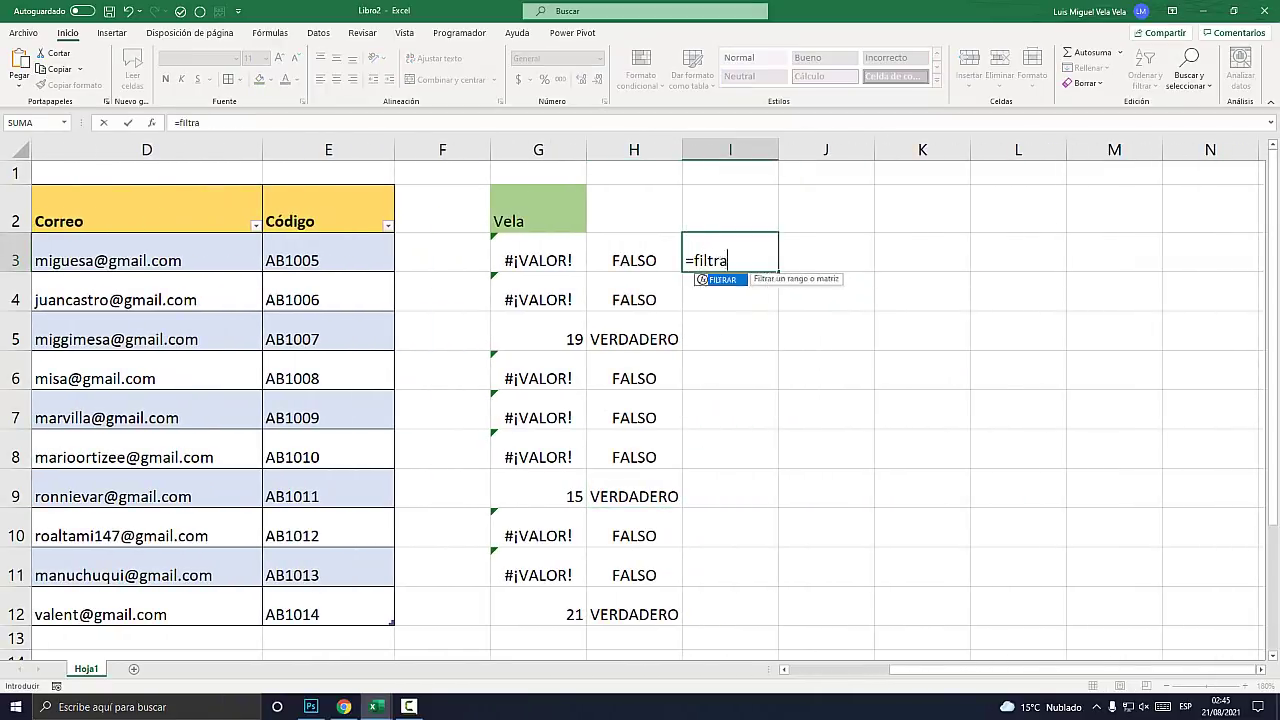
type("r")
key("Tab")
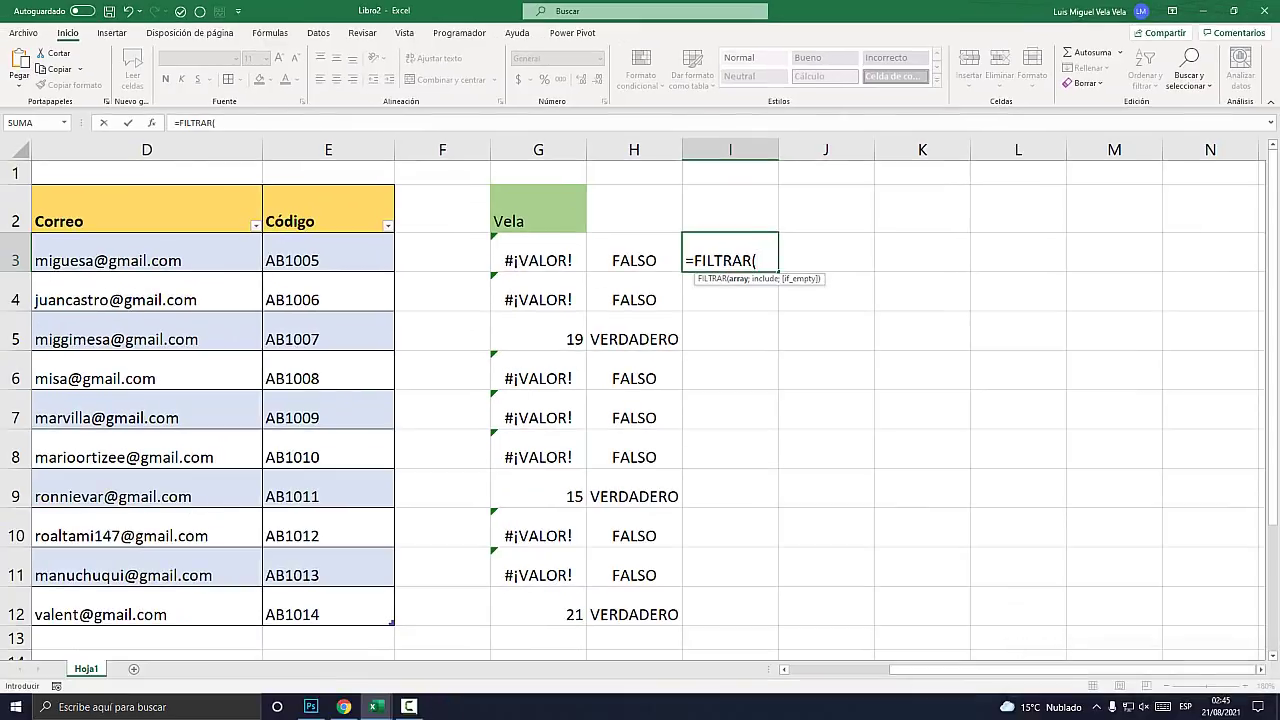
left_click_drag(1215, 669, 975, 669)
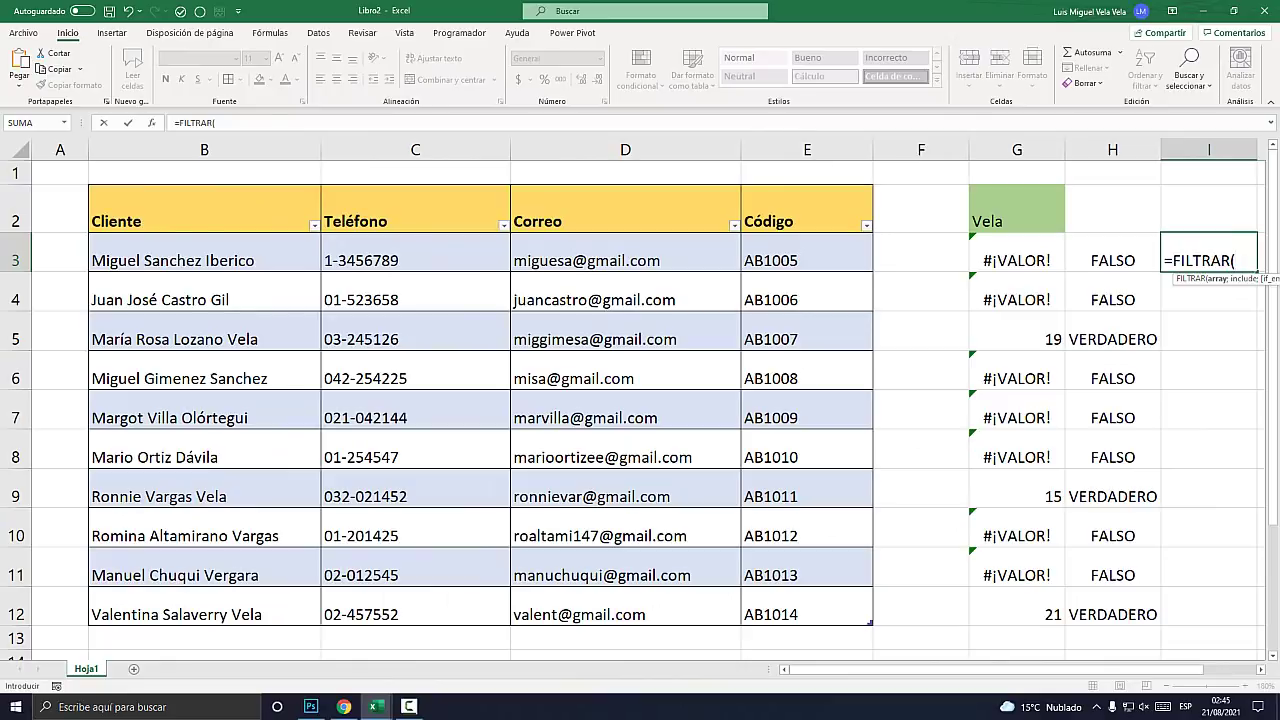
left_click_drag(204, 260, 204, 614)
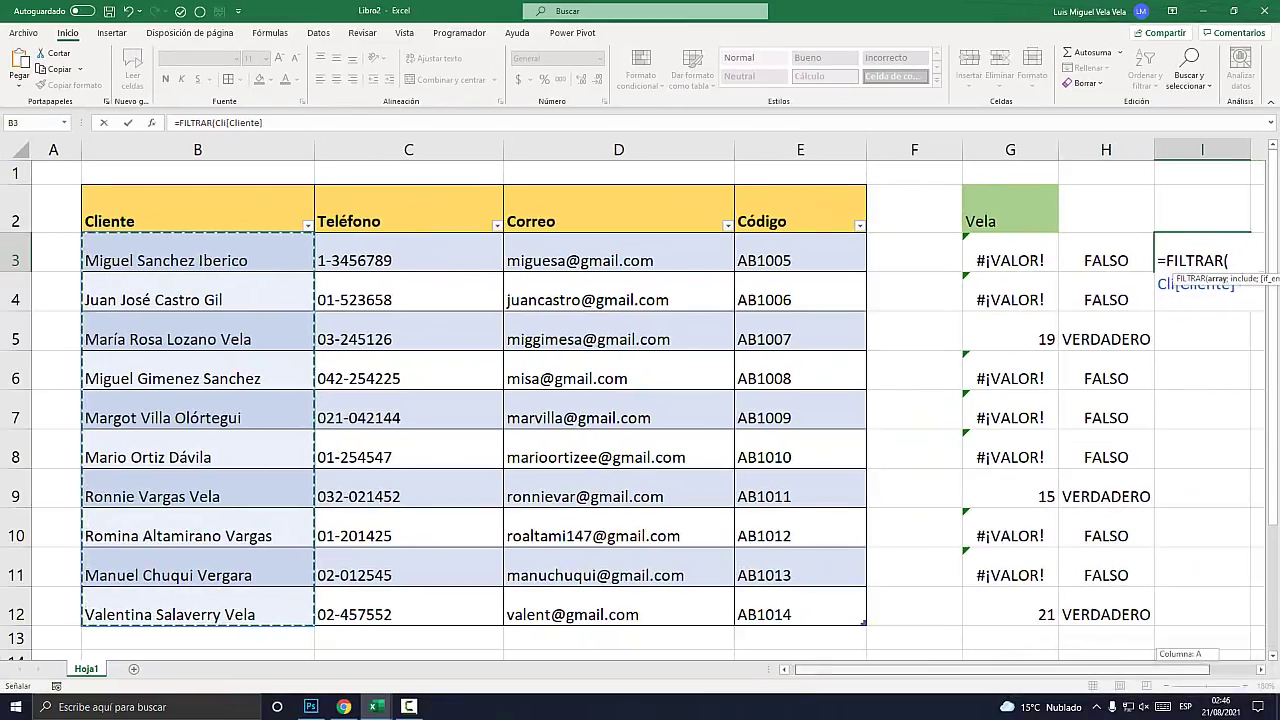
scroll(646, 400, "right", 1)
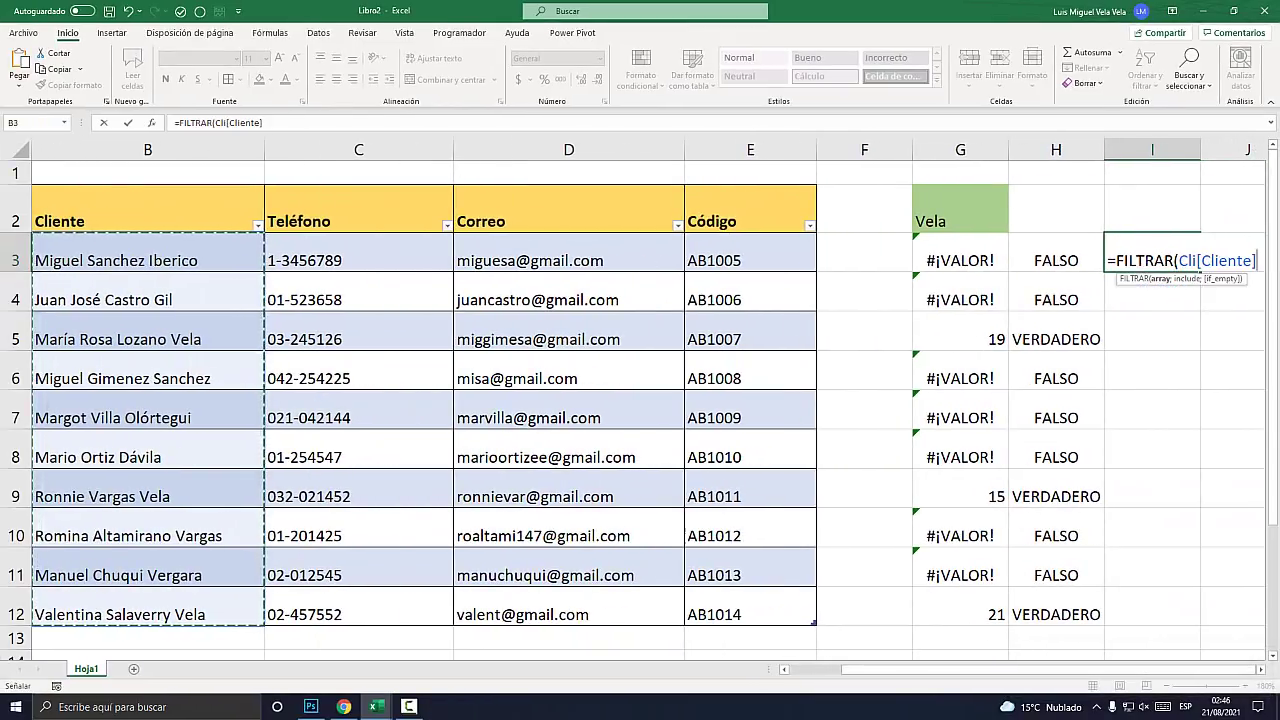
scroll(646, 400, "right", 2)
scroll(646, 400, "right", 1)
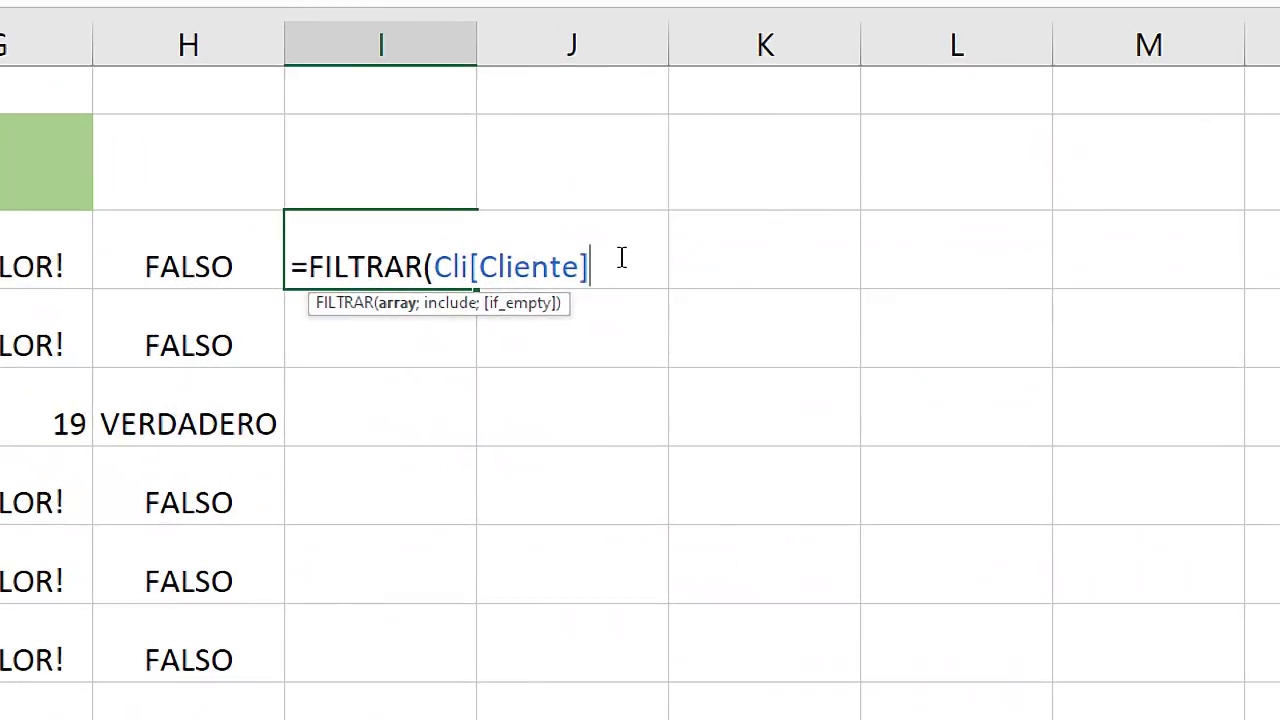
type(";")
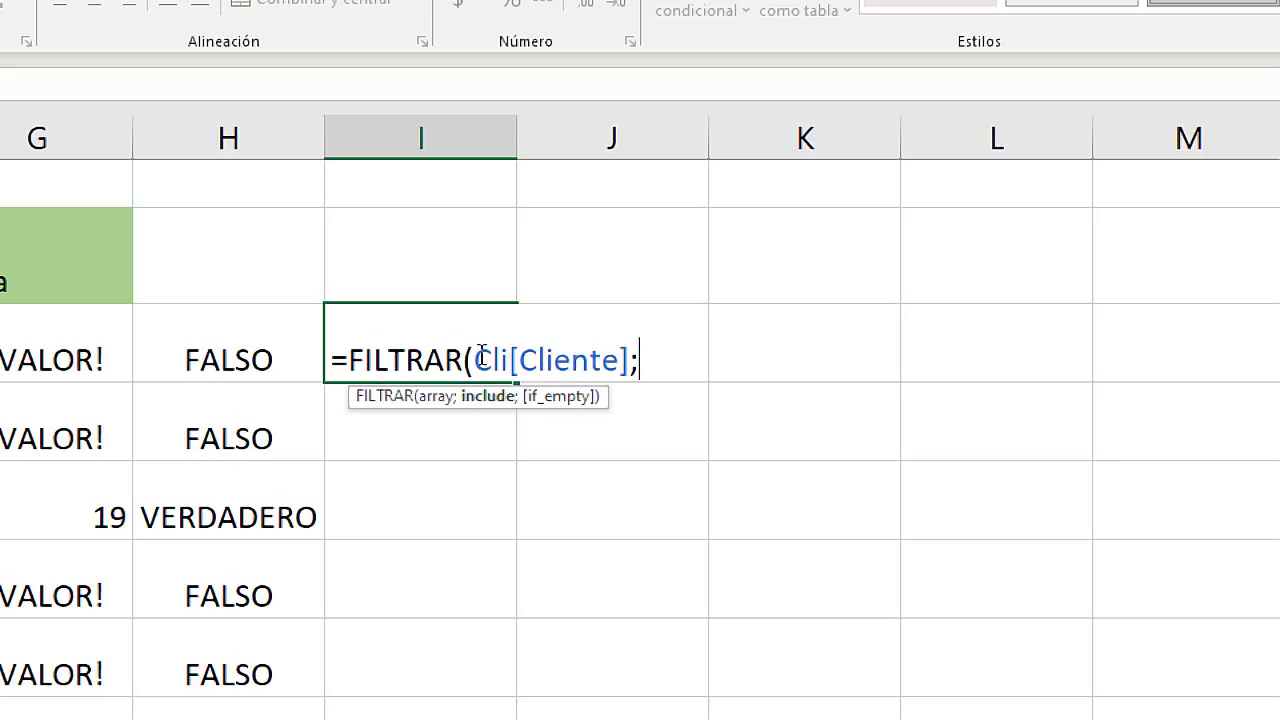
left_click_drag(476, 357, 623, 342)
left_click(638, 360)
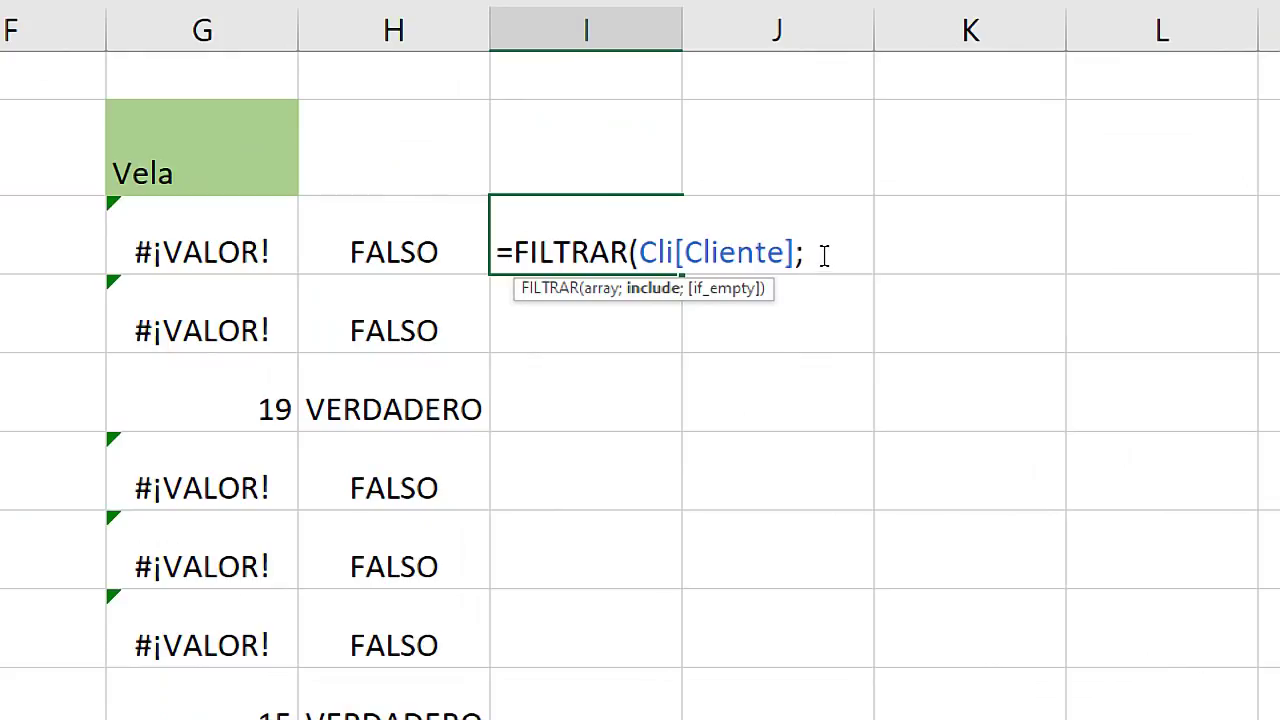
- Add ESNUMERO(HALLAR( as the include condition of the I3 formula
type("esnum")
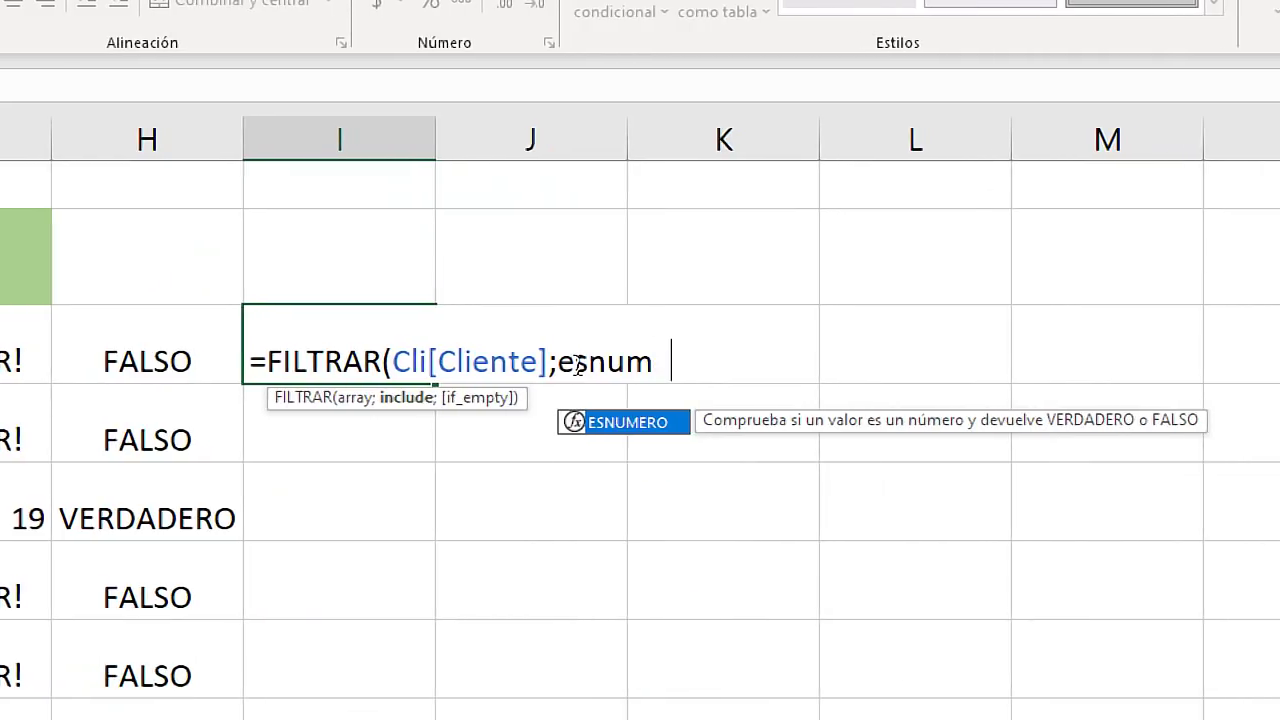
key("Tab")
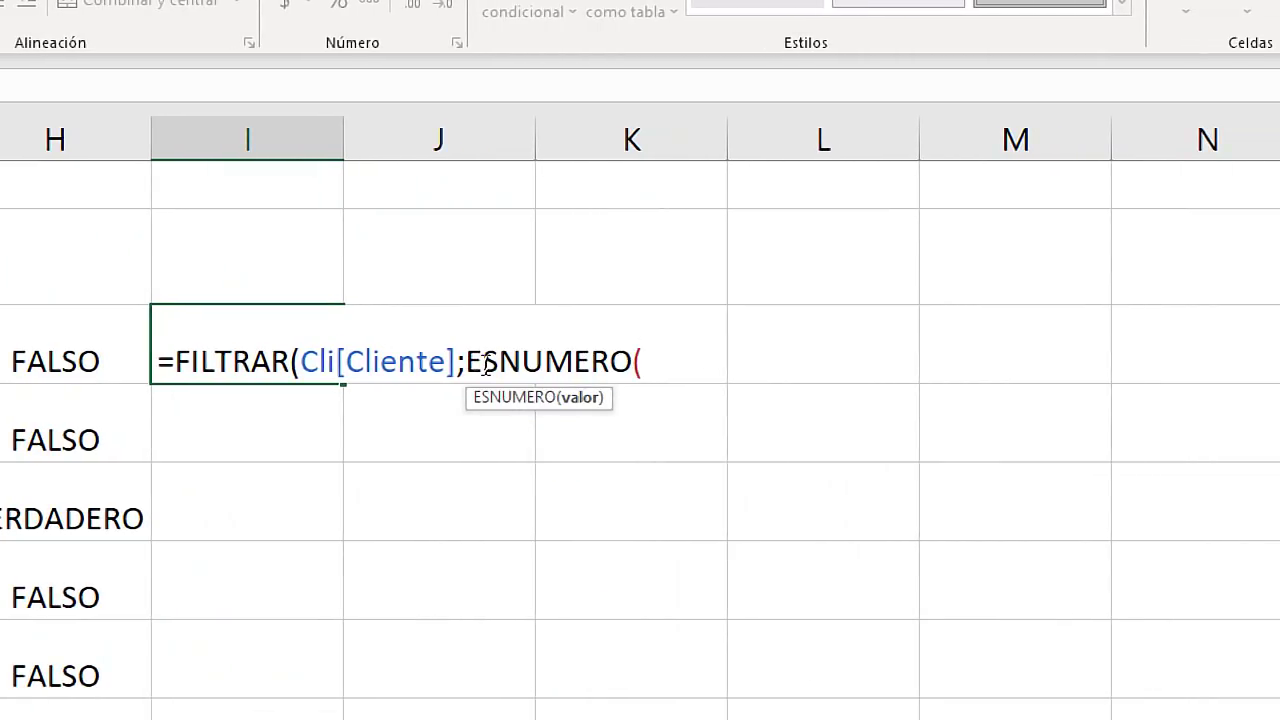
type("hall")
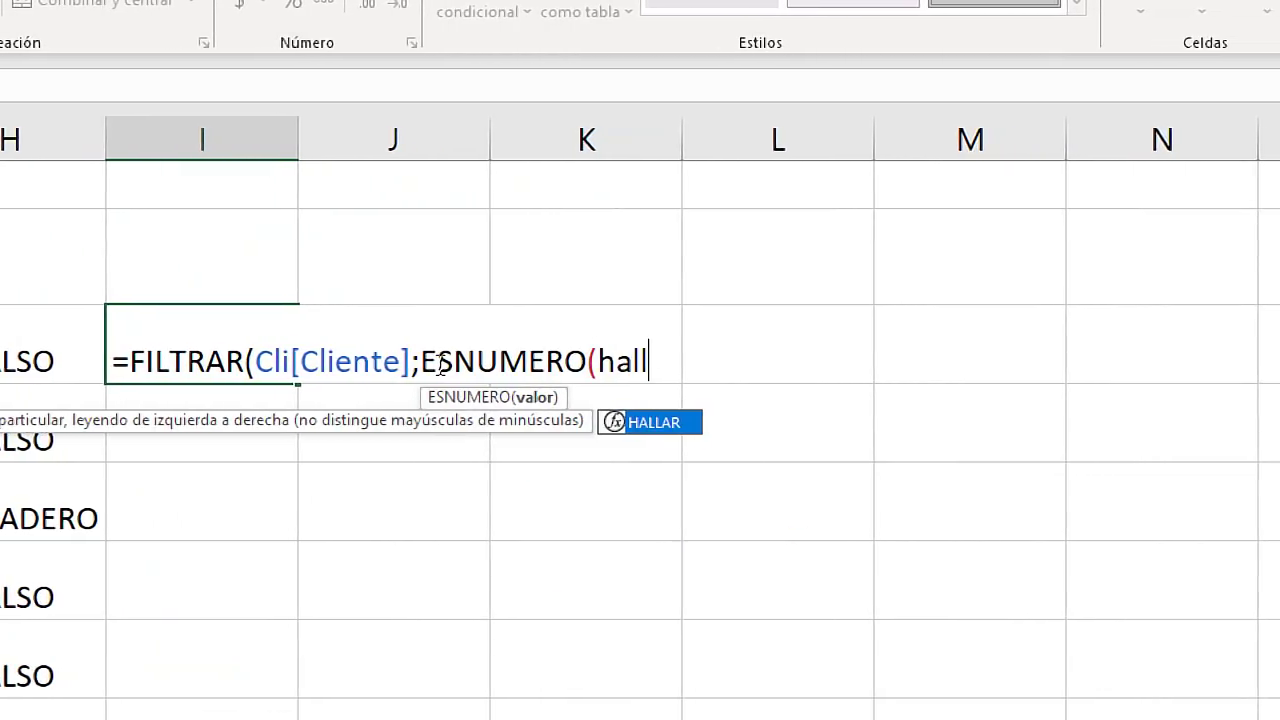
key("Tab")
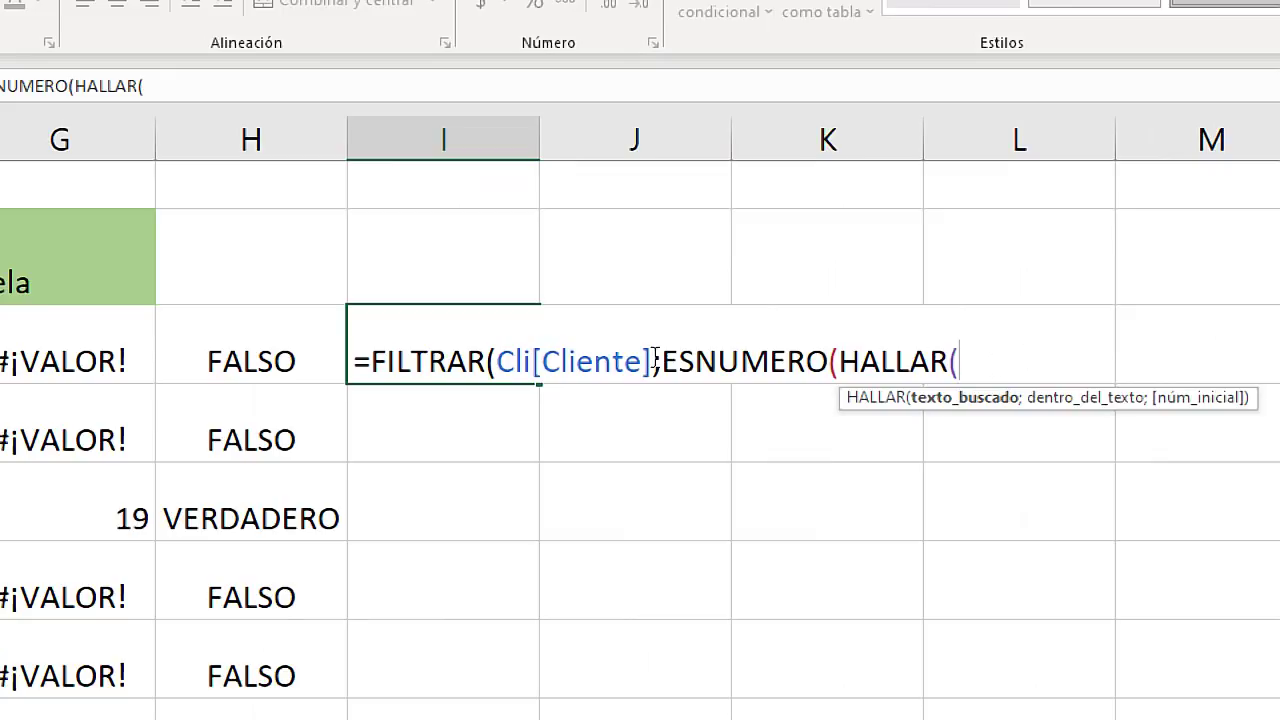
left_click_drag(656, 357, 945, 365)
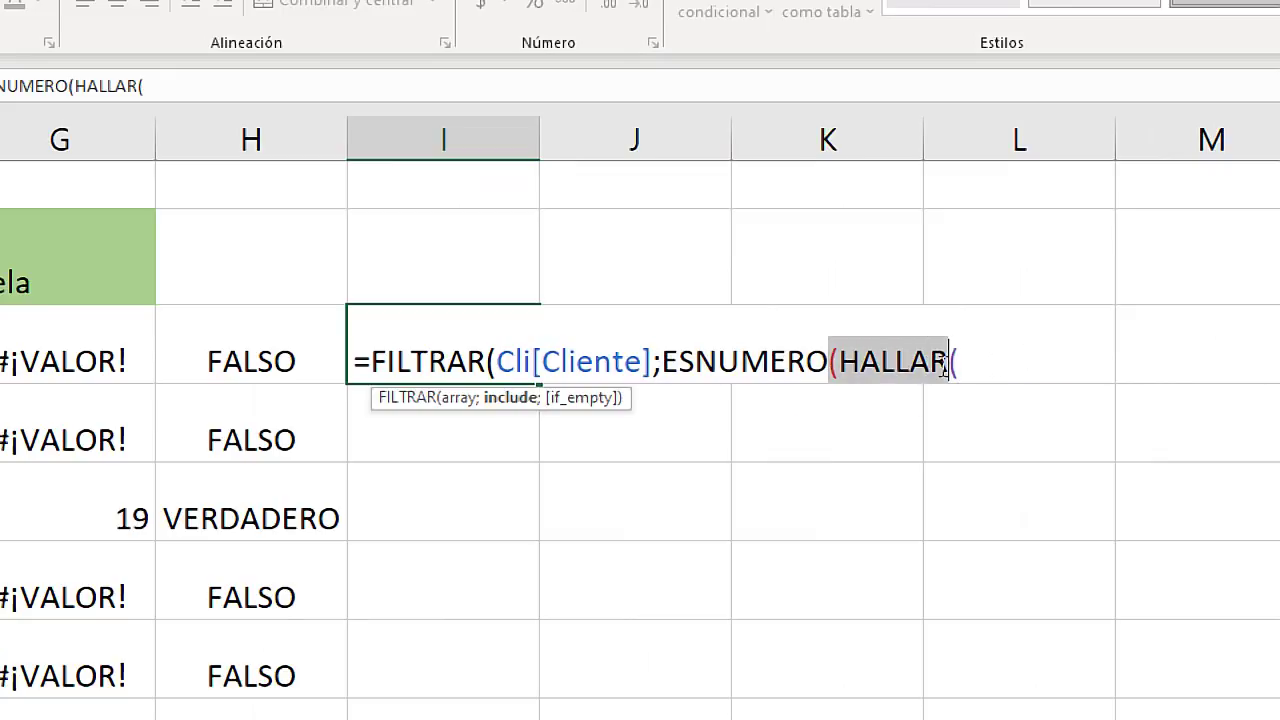
left_click(960, 363)
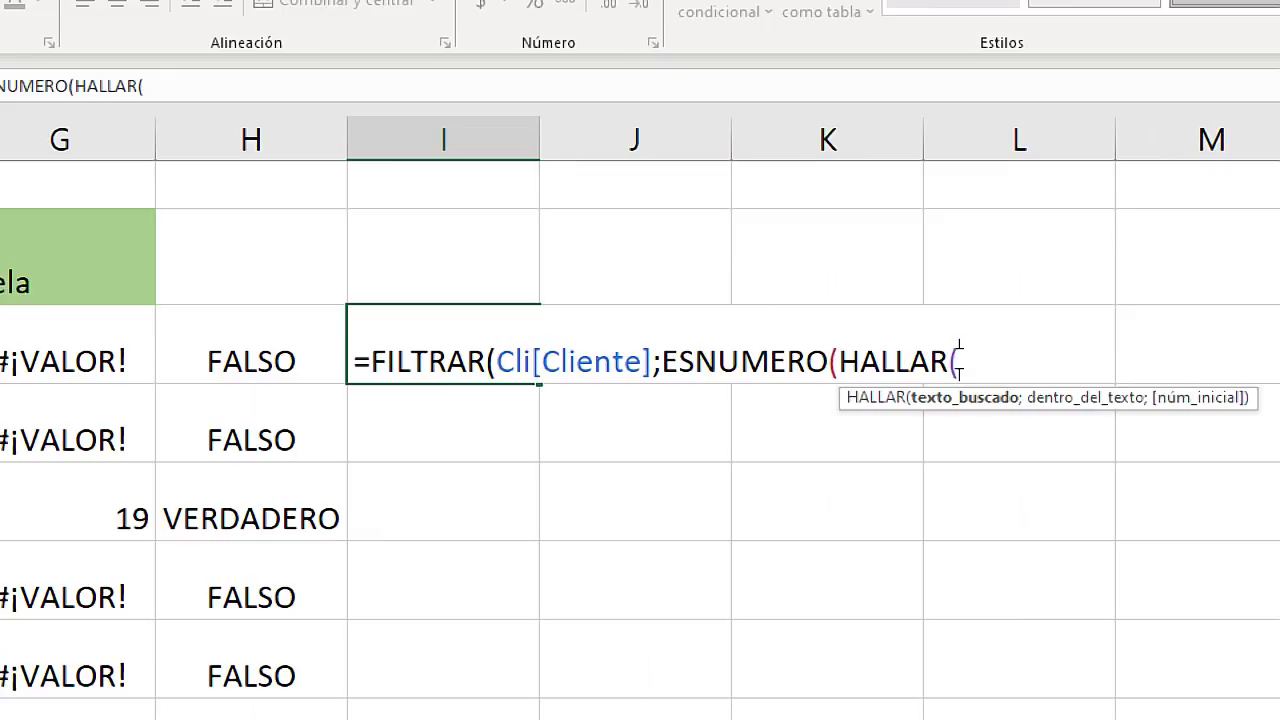
- Give HALLAR the arguments G2 and Cli[Cliente], then close the parentheses
scroll(183, 197, "left", 2)
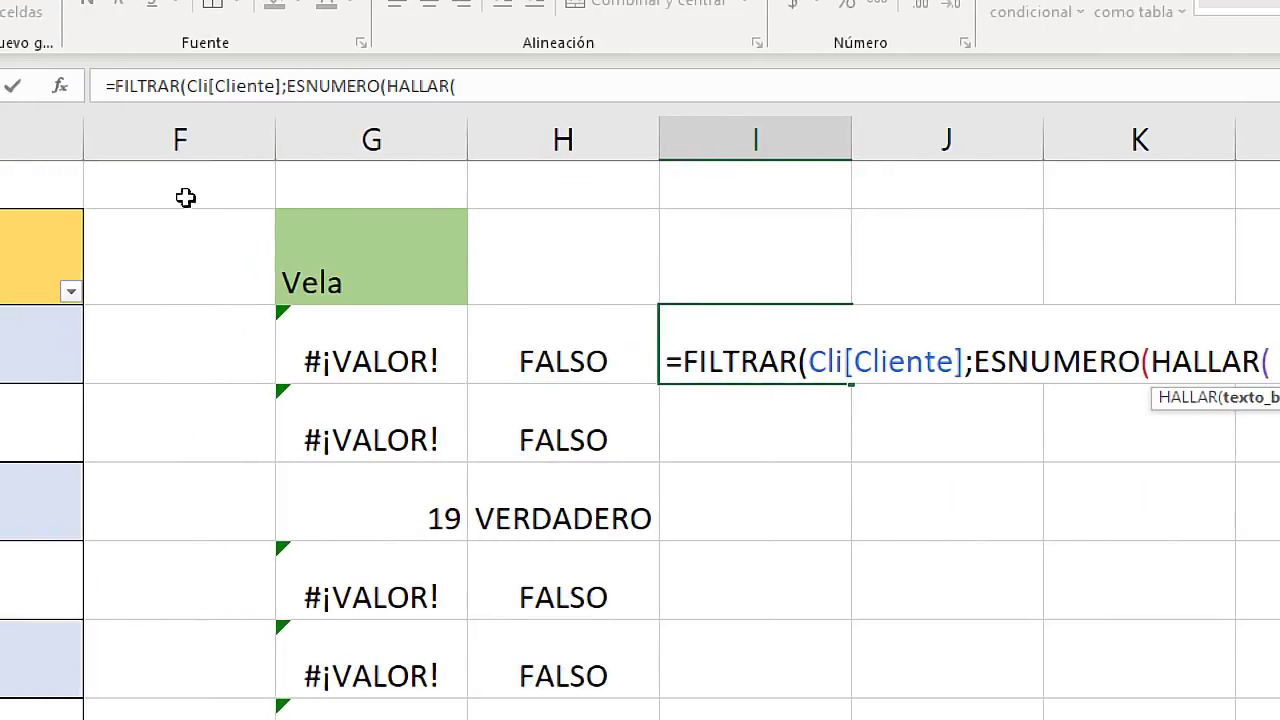
left_click(354, 257)
scroll(576, 316, "right", 2)
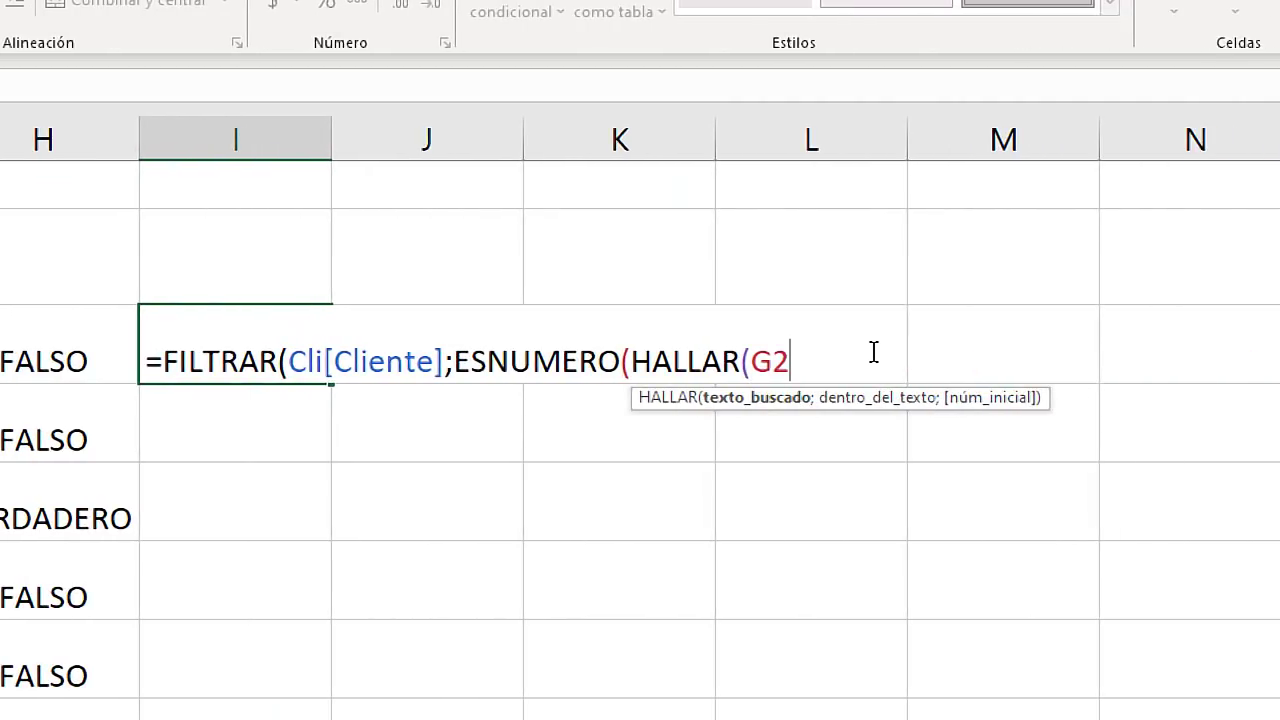
type(";")
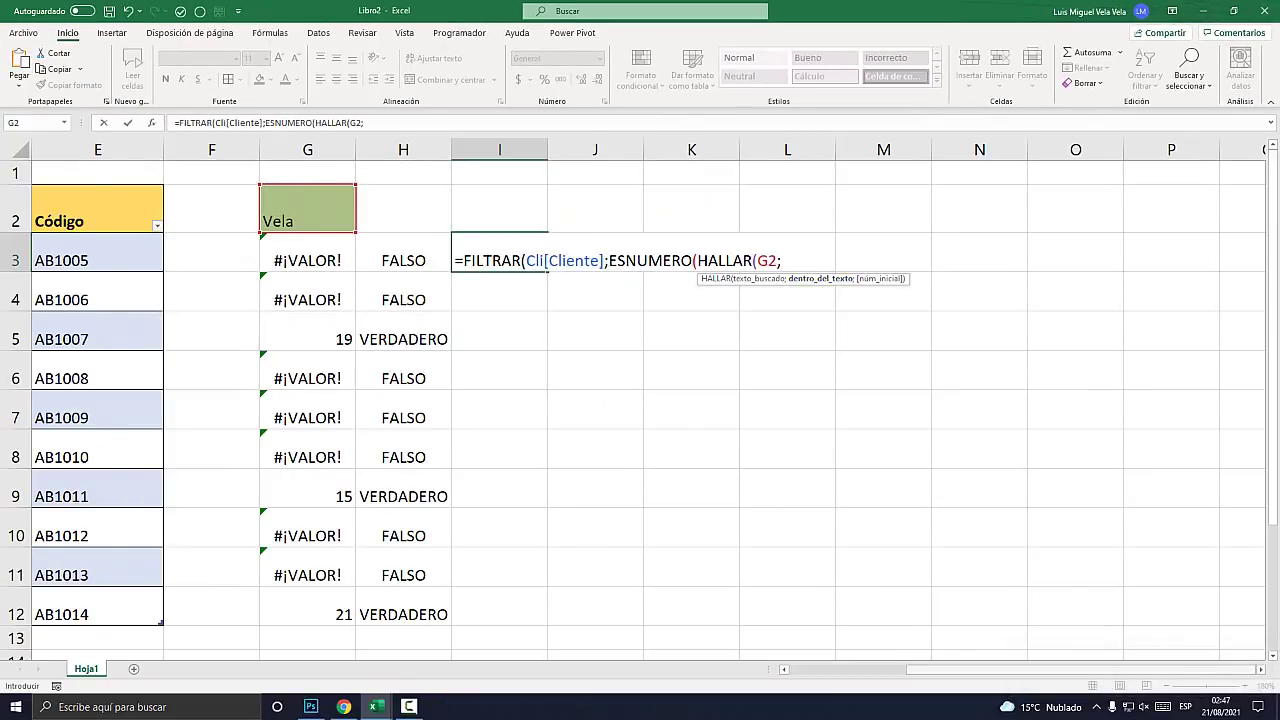
scroll(640, 400, "left", 4)
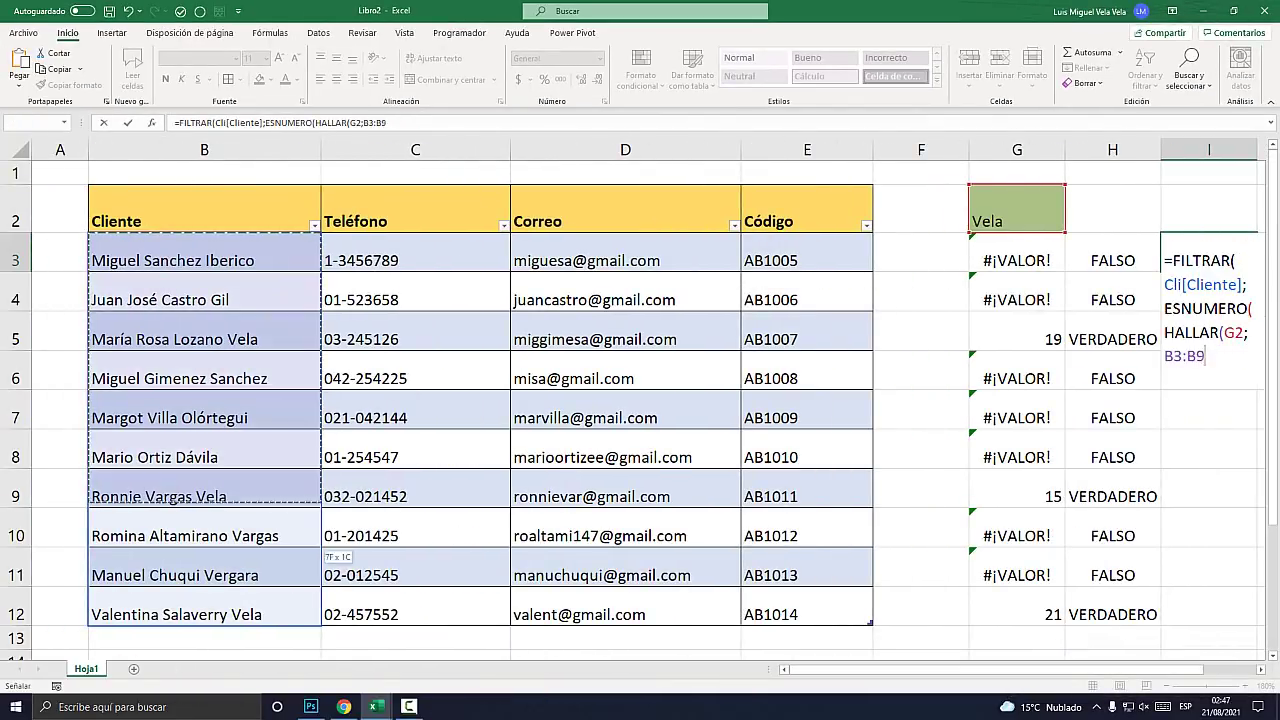
left_click_drag(200, 260, 200, 614)
scroll(650, 400, "right", 1)
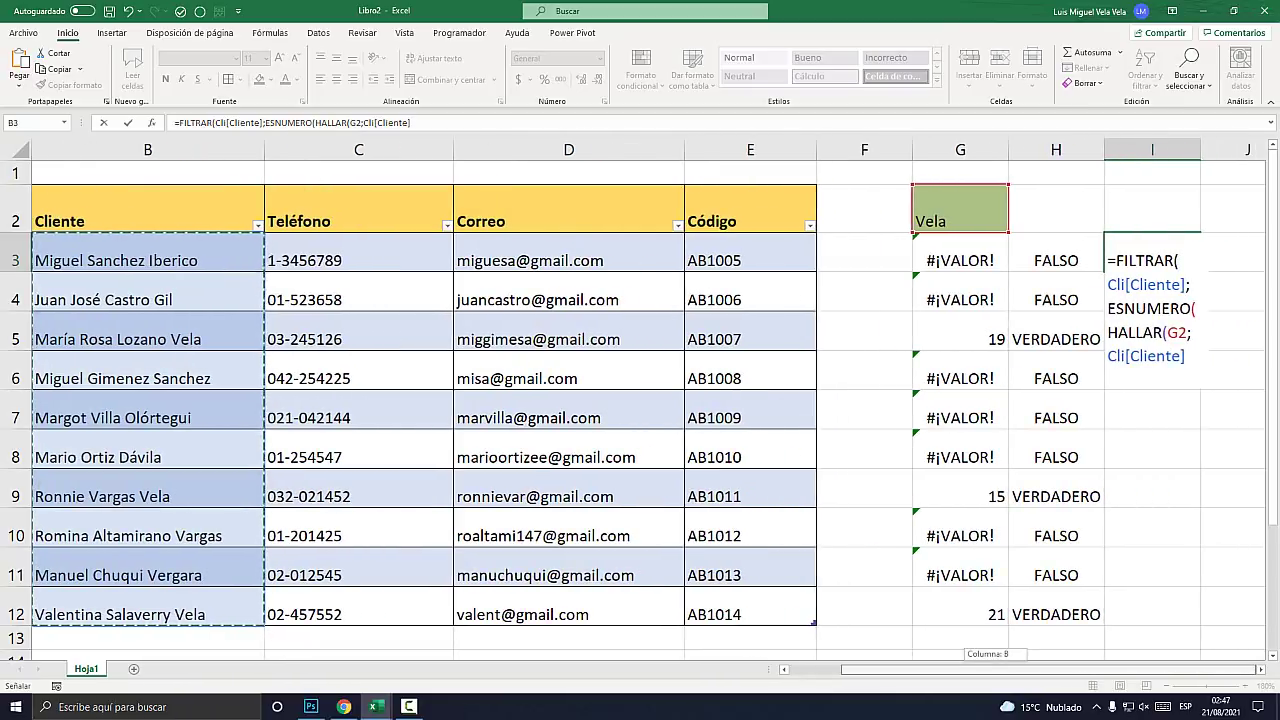
scroll(640, 400, "right", 2)
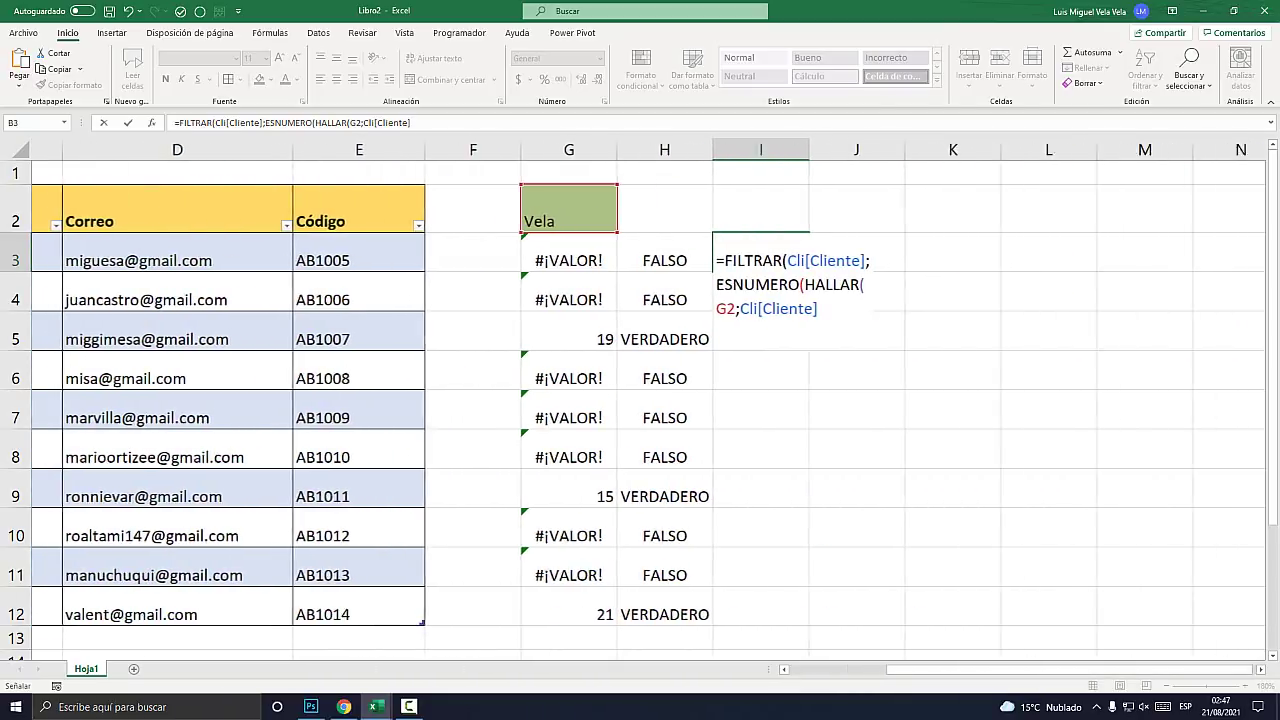
scroll(640, 400, "right", 1)
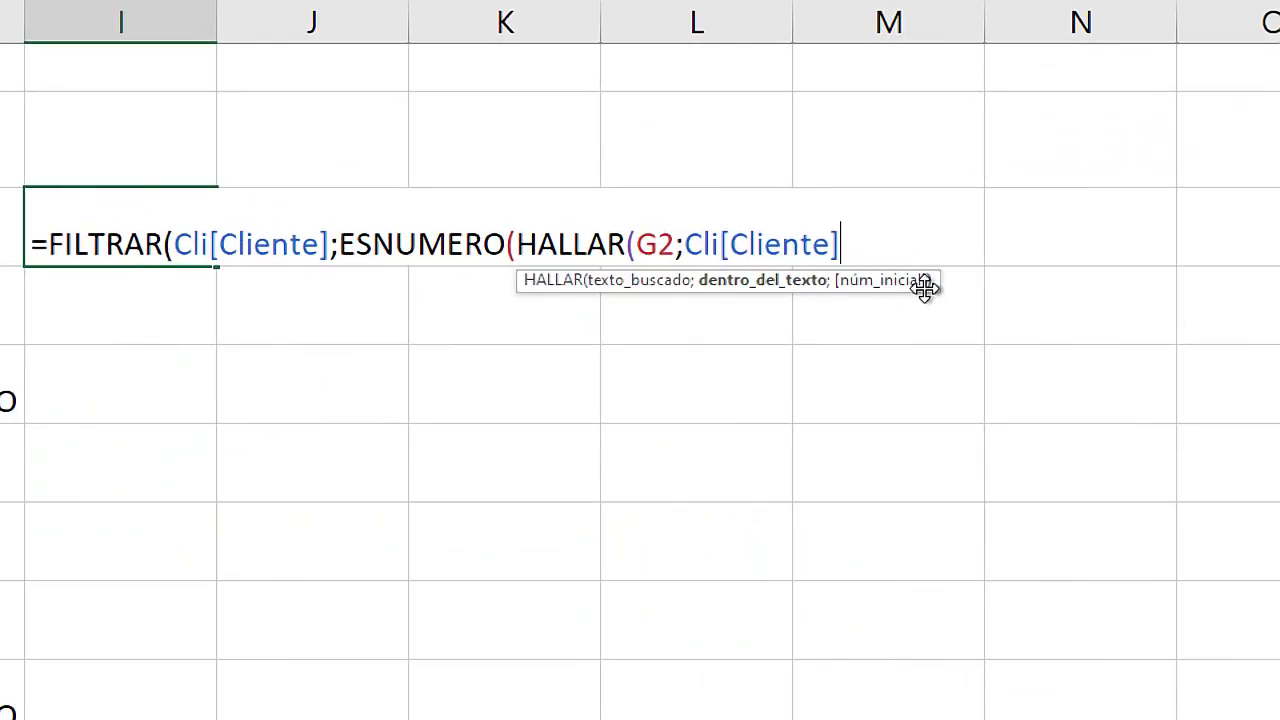
type(")")
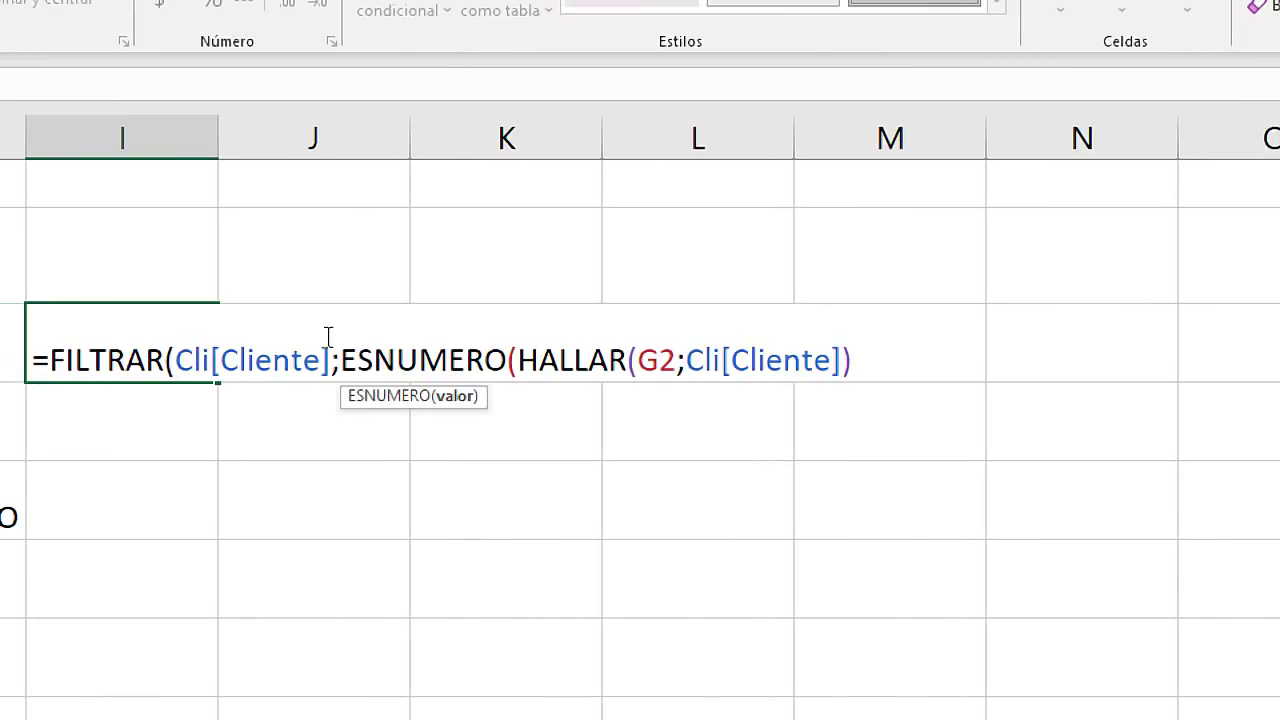
type("))")
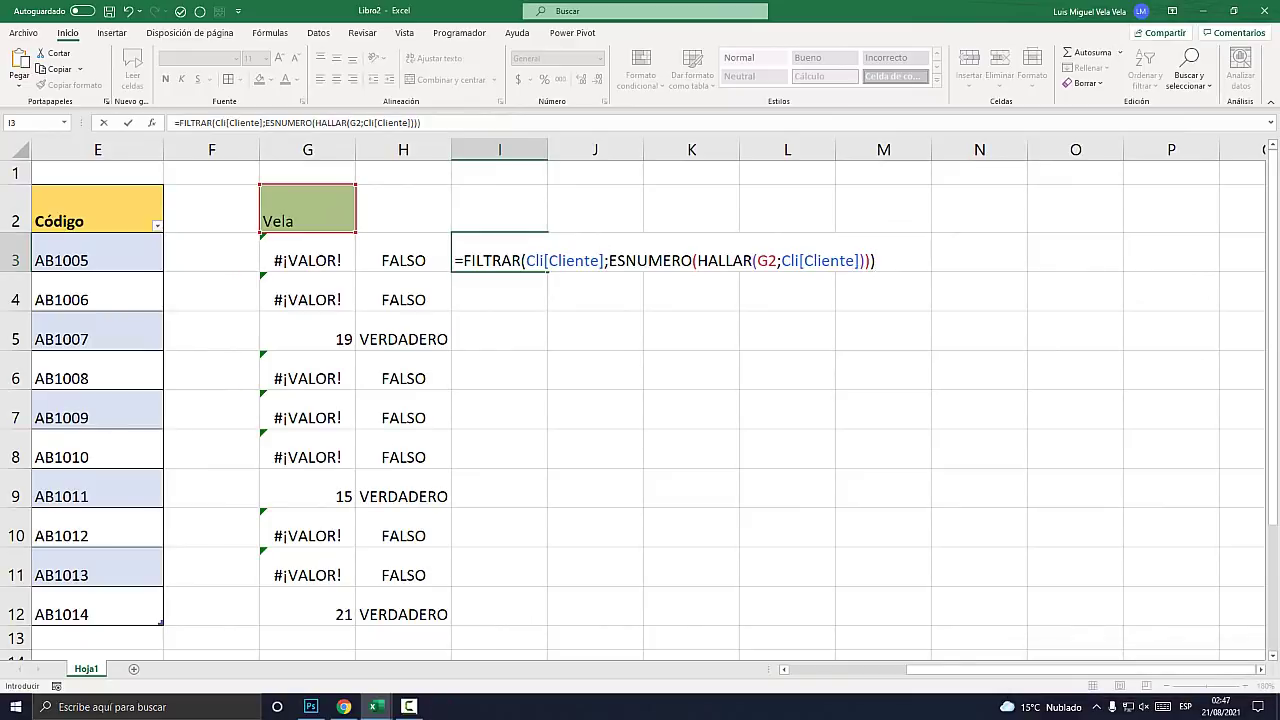
- Commit the FILTRAR formula, widen columns I and H, and check the spilled names in I3:I5
key("Return")
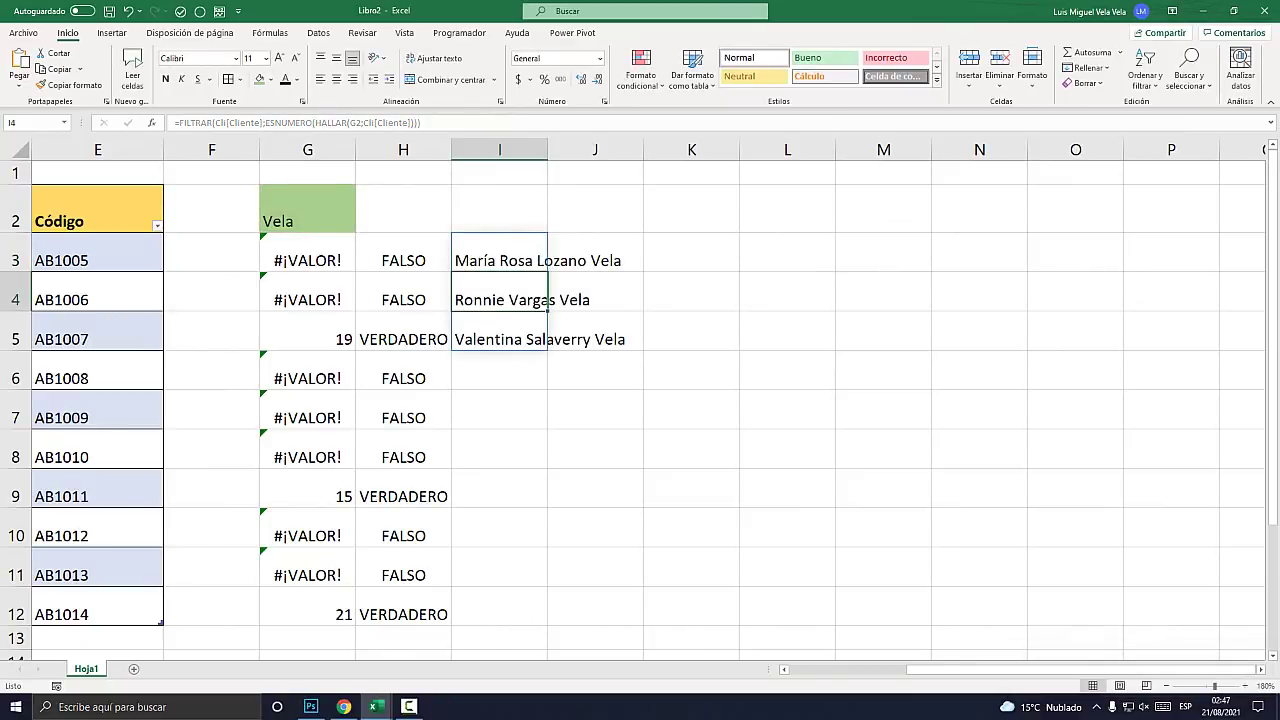
left_click_drag(547, 149, 698, 149)
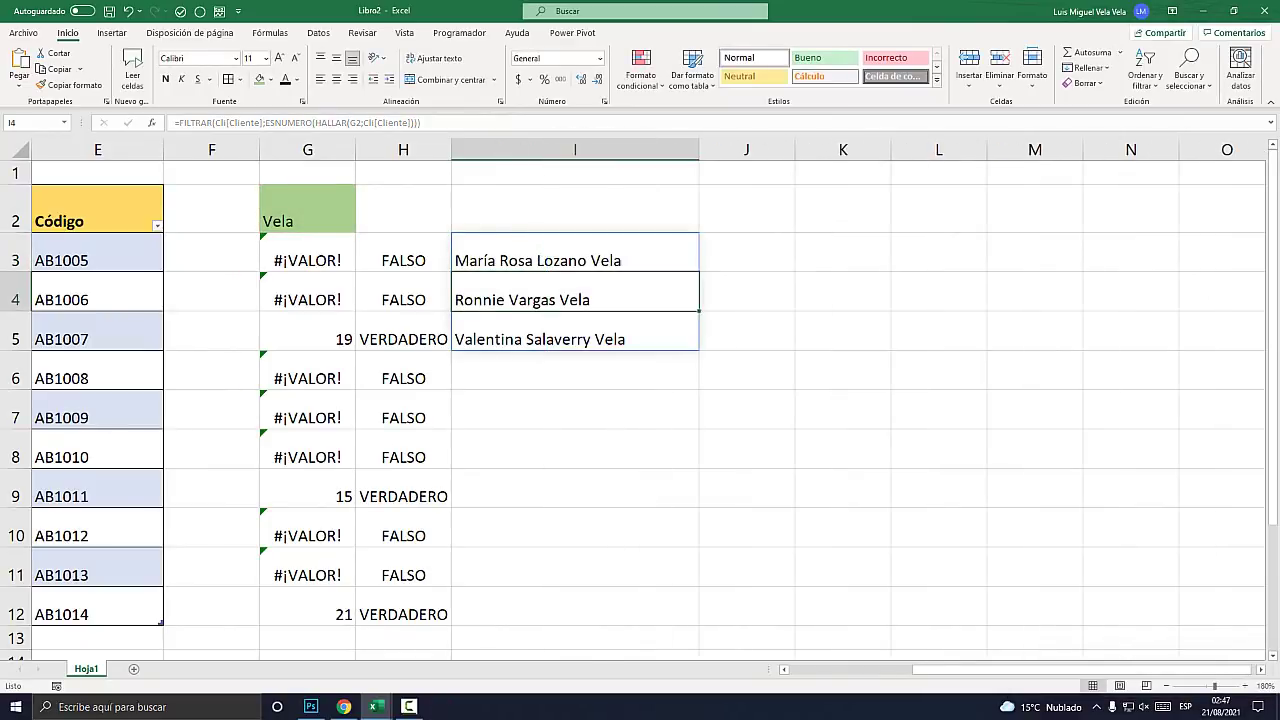
left_click_drag(451, 149, 475, 149)
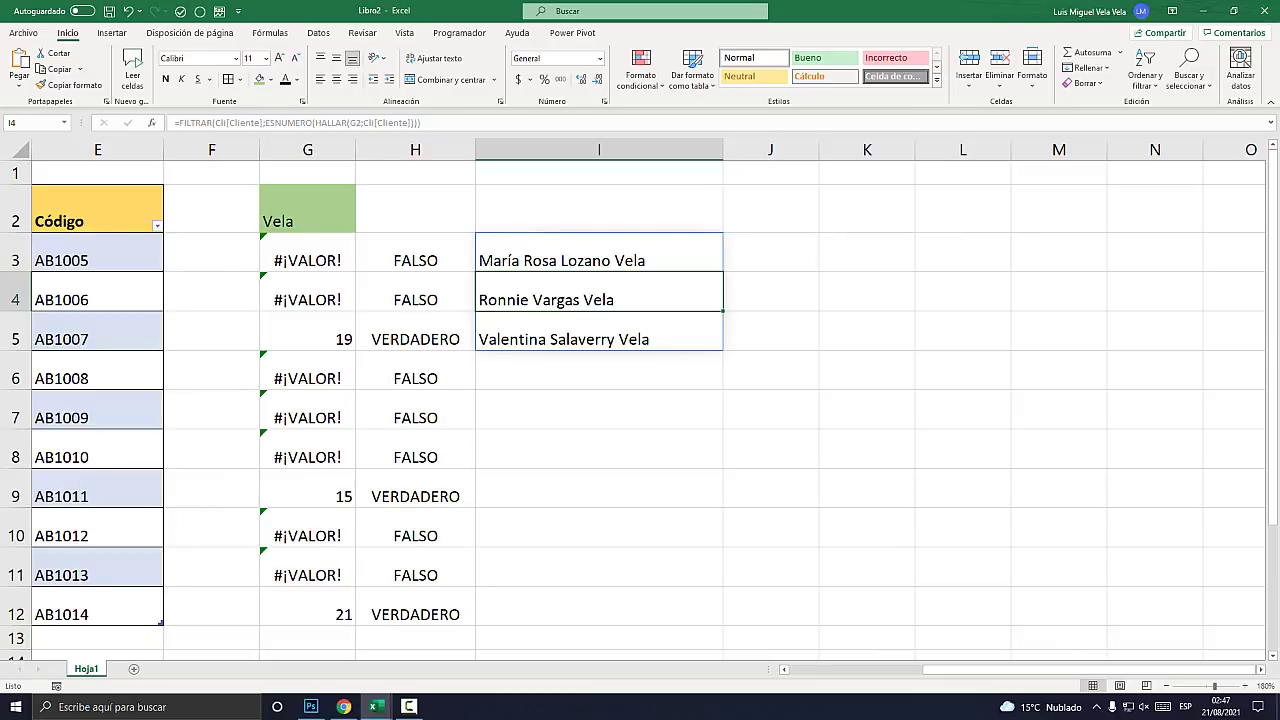
scroll(640, 400, "left", 2)
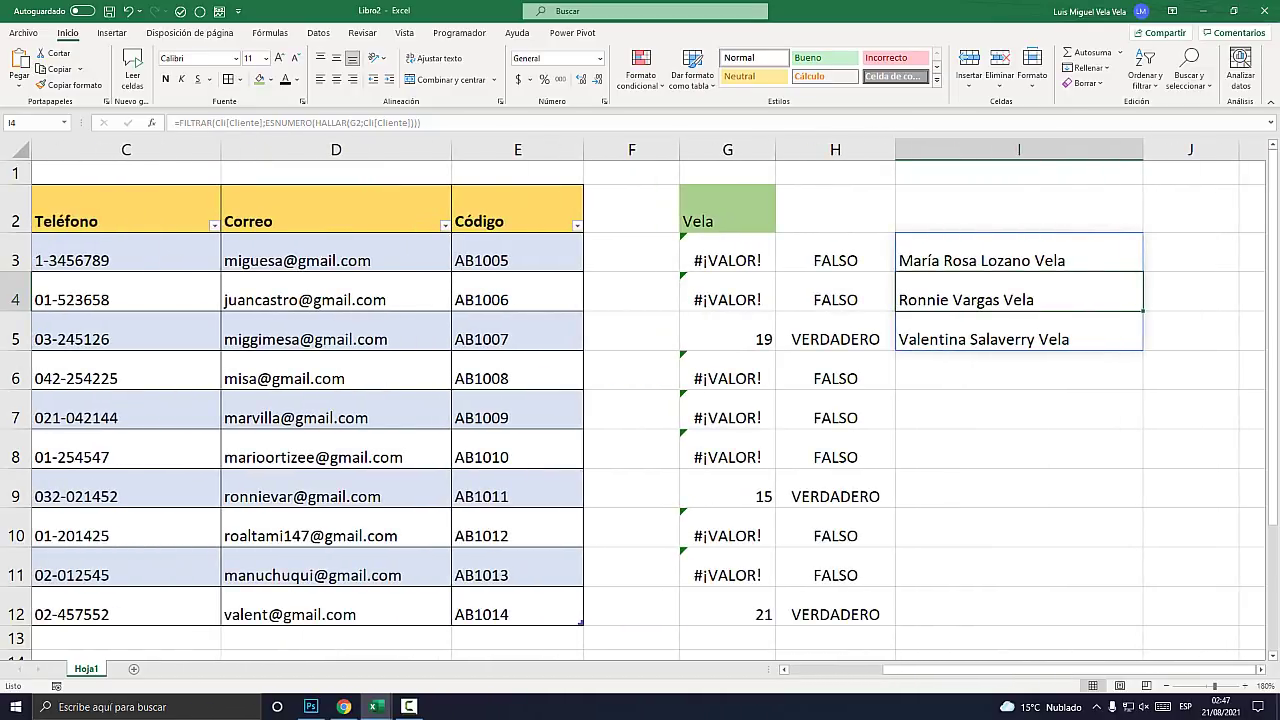
left_click(727, 210)
left_click(1018, 260)
left_click(1018, 339)
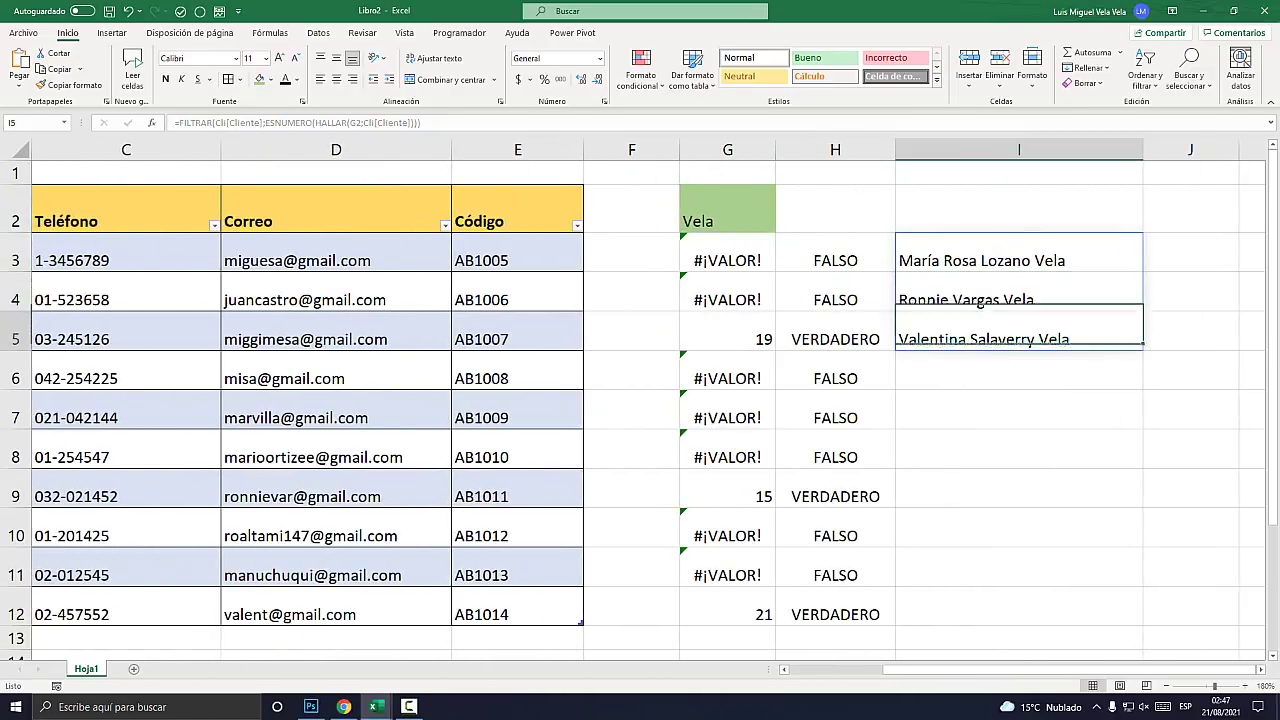
left_click_drag(727, 260, 727, 614)
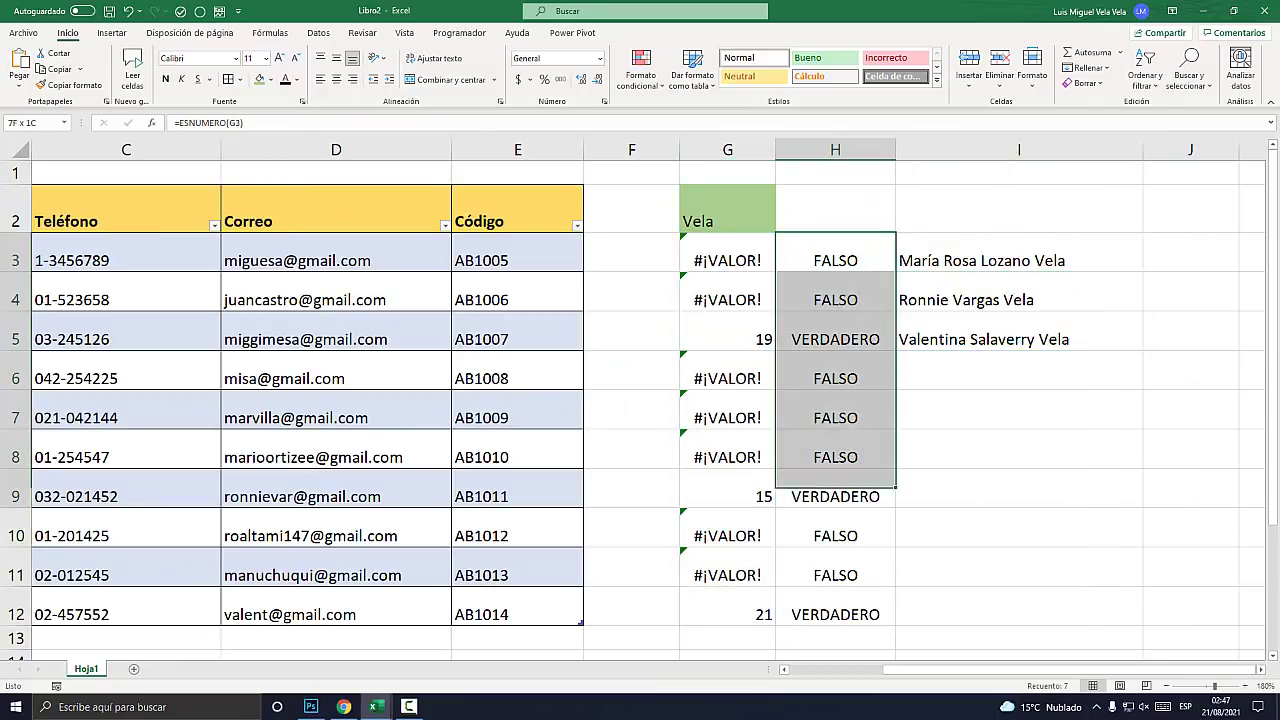
- Clear H3:H12 and wrap the HALLAR formula in G3 inside ESNUMERO
left_click_drag(835, 260, 835, 614)
key("Delete")
double_click(737, 260)
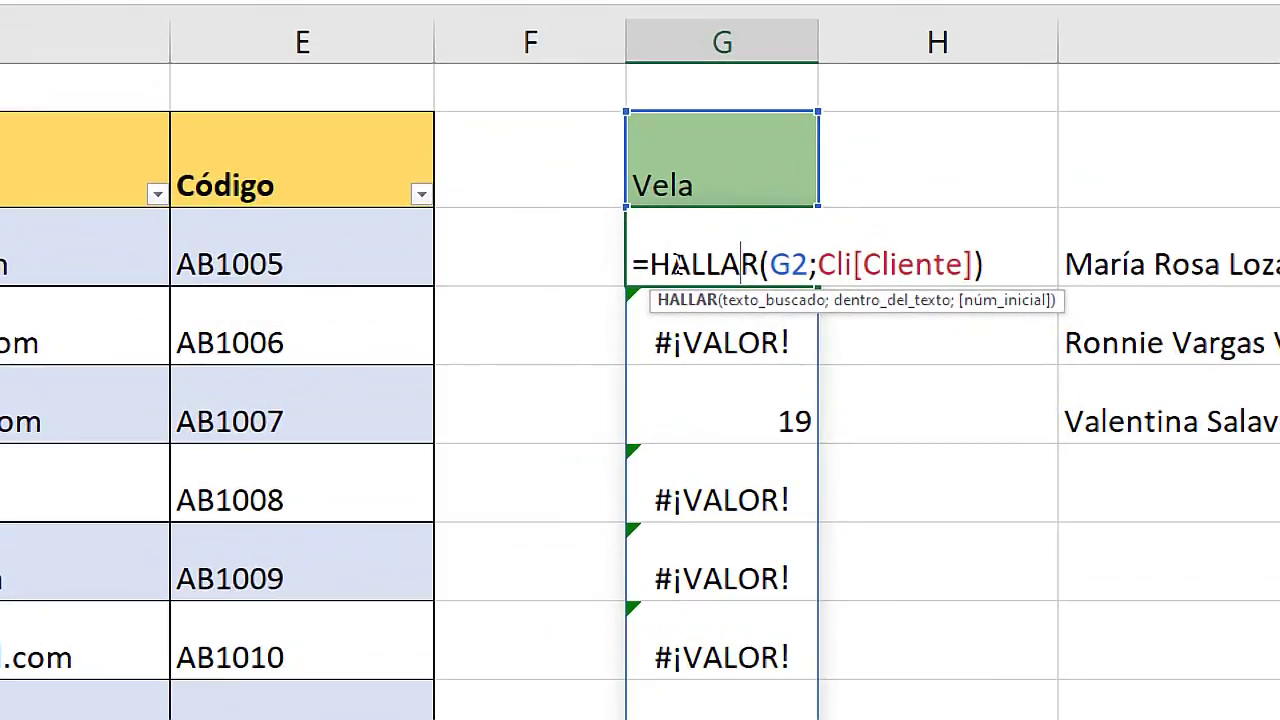
left_click(693, 260)
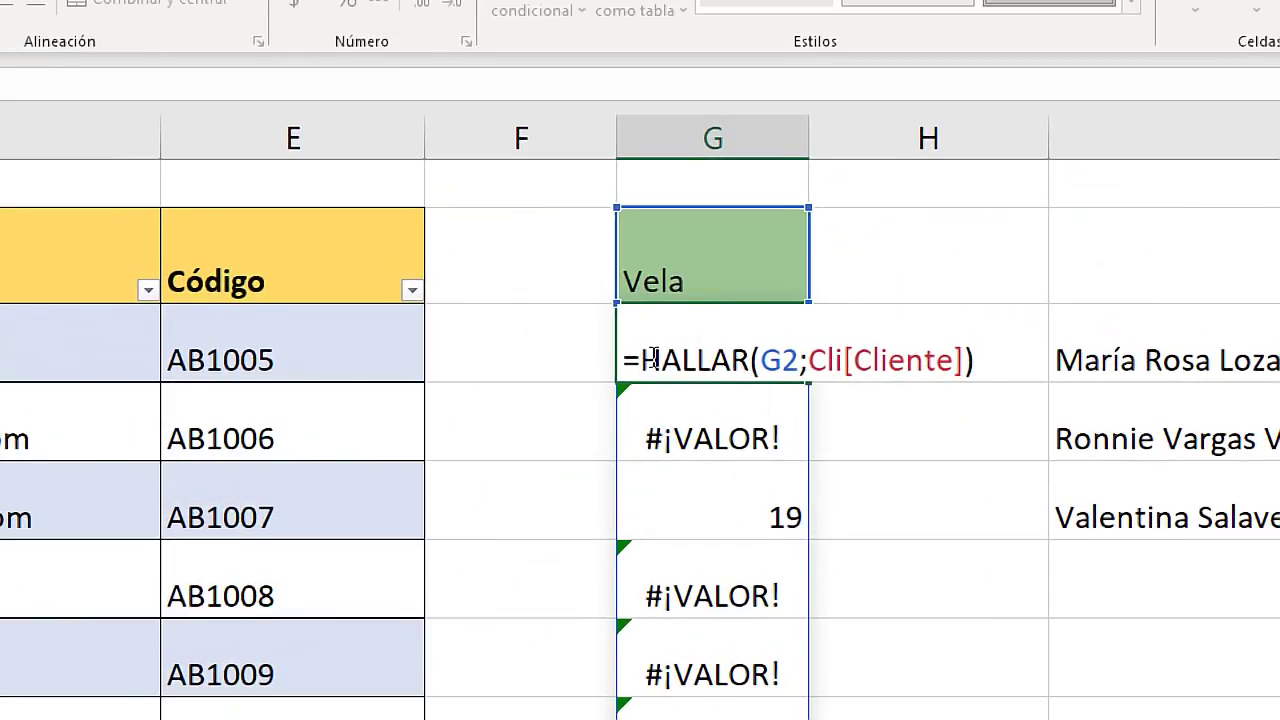
type("esnumero")
type("(")
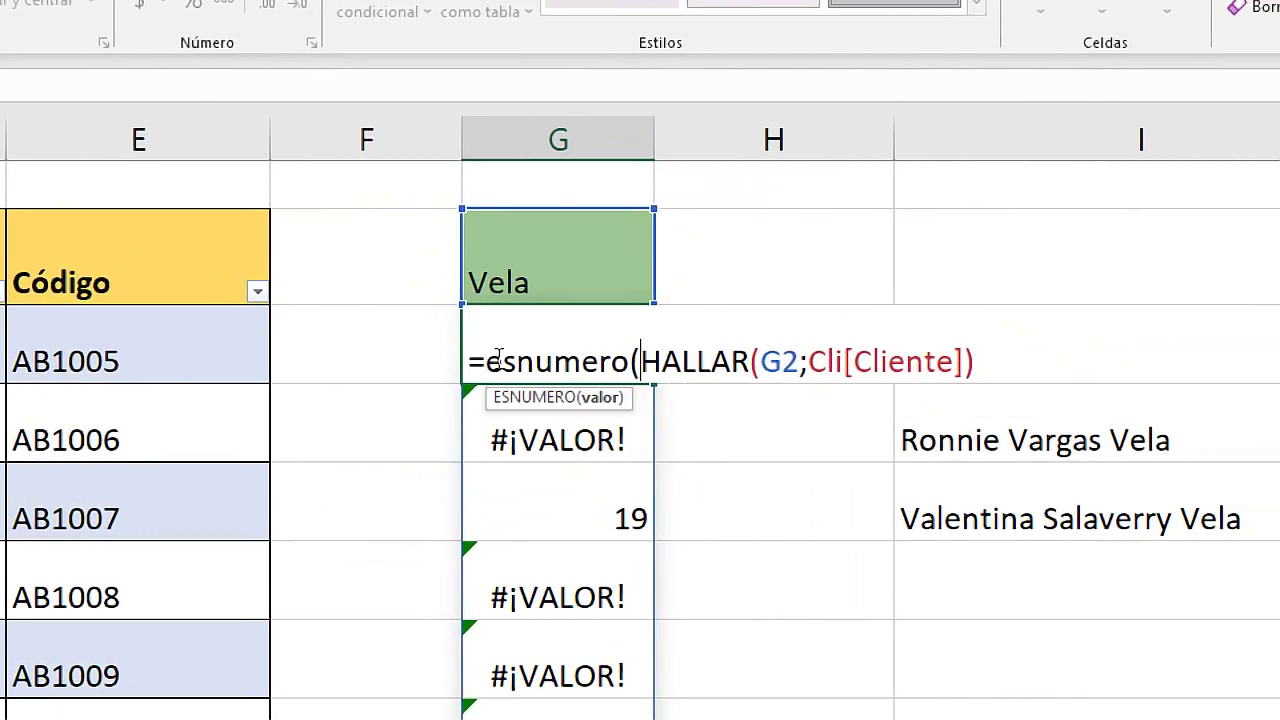
left_click(998, 357)
type(")")
key("Return")
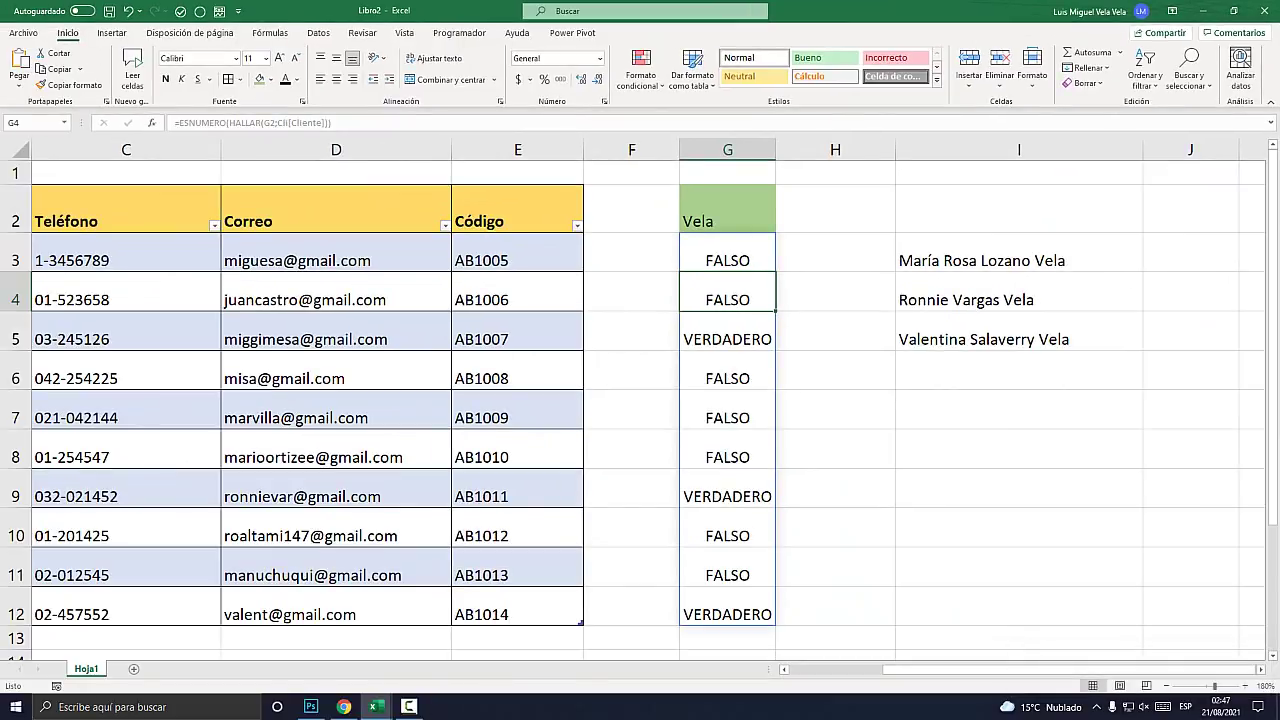
- Review G3's new formula, then clear the spilled client names from I3:I5
left_click(718, 260)
double_click(718, 260)
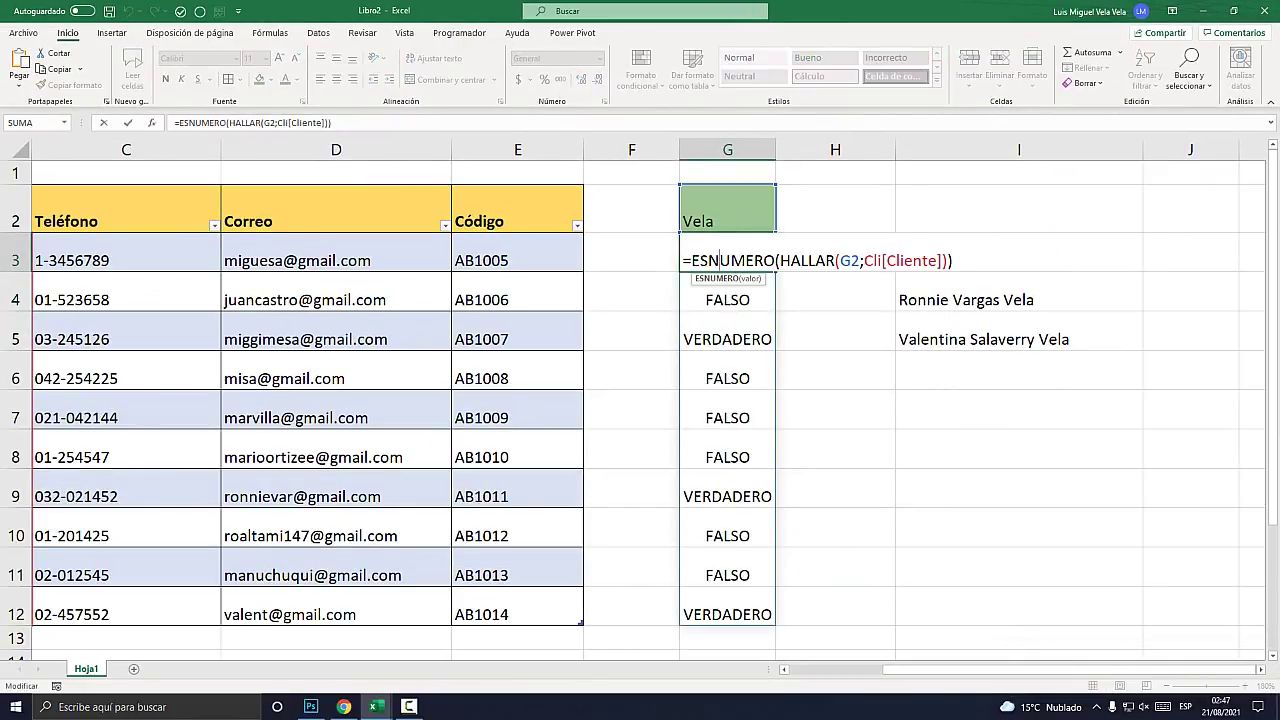
left_click_drag(781, 260, 835, 260)
key("Escape")
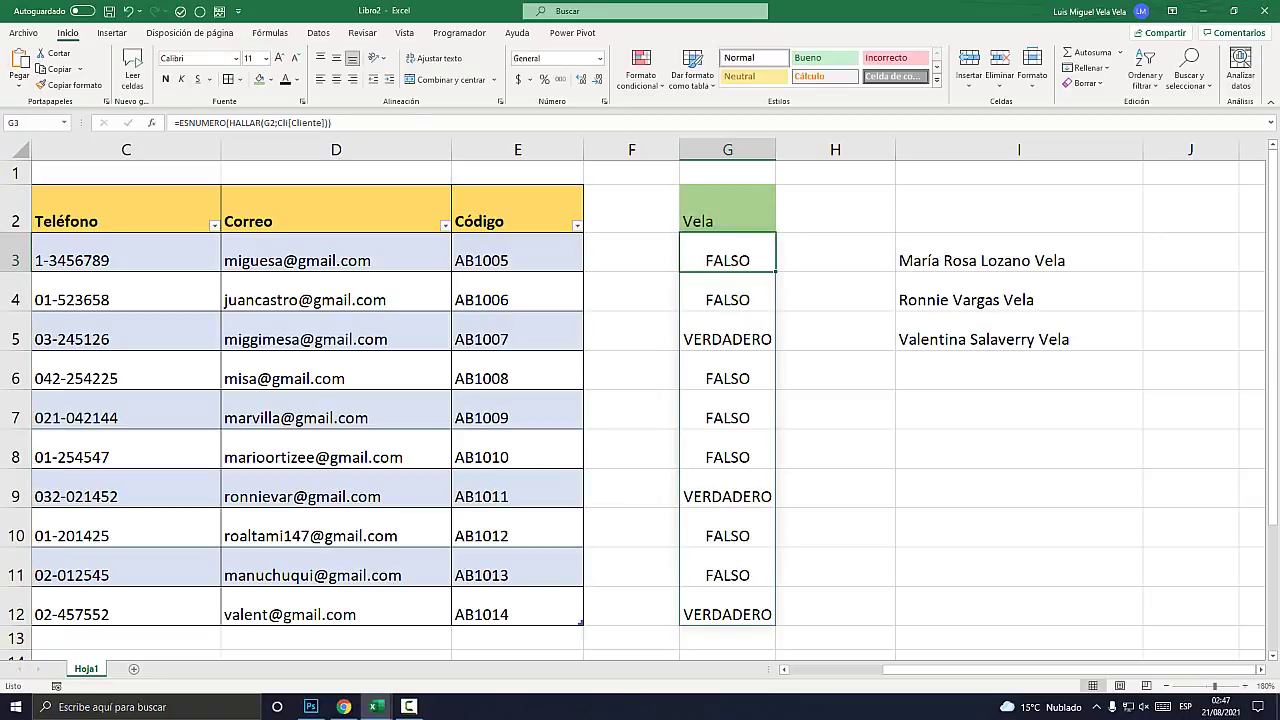
left_click_drag(1000, 260, 1000, 339)
key("Delete")
left_click(1019, 208)
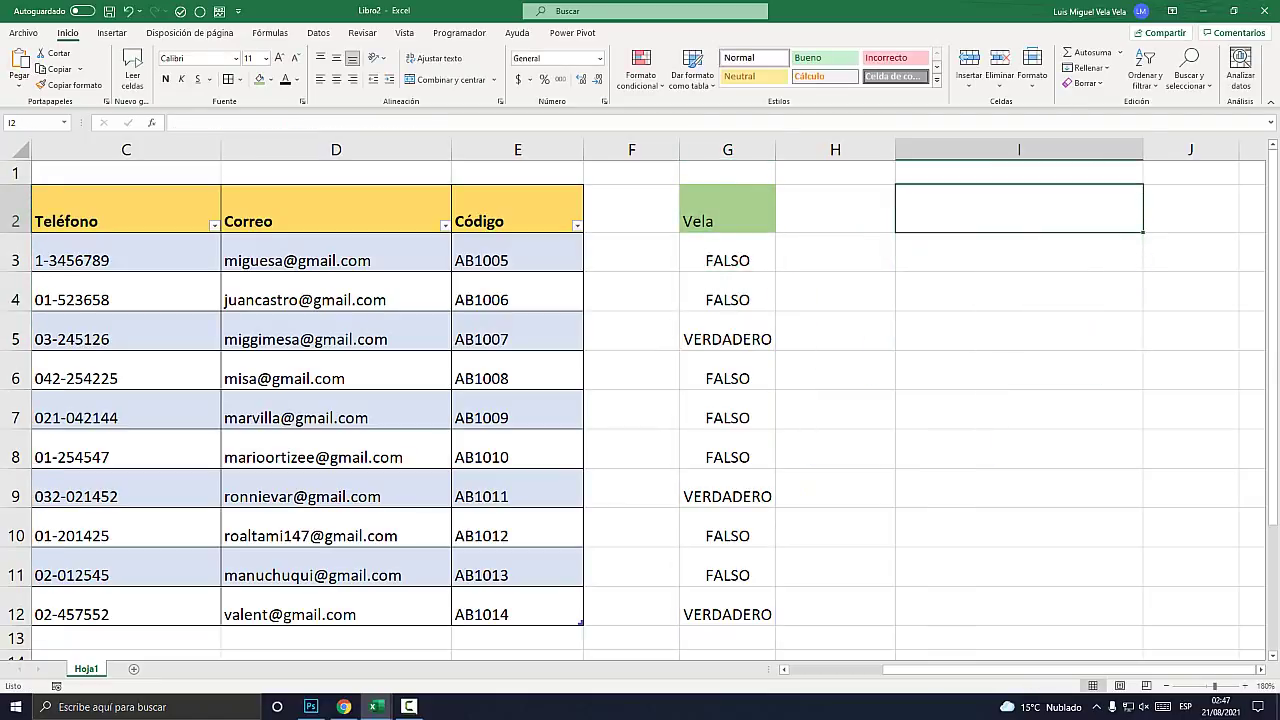
- Inspect the ESNUMERO expression in G3's formula before writing the filter
left_click(1019, 260)
type("=f")
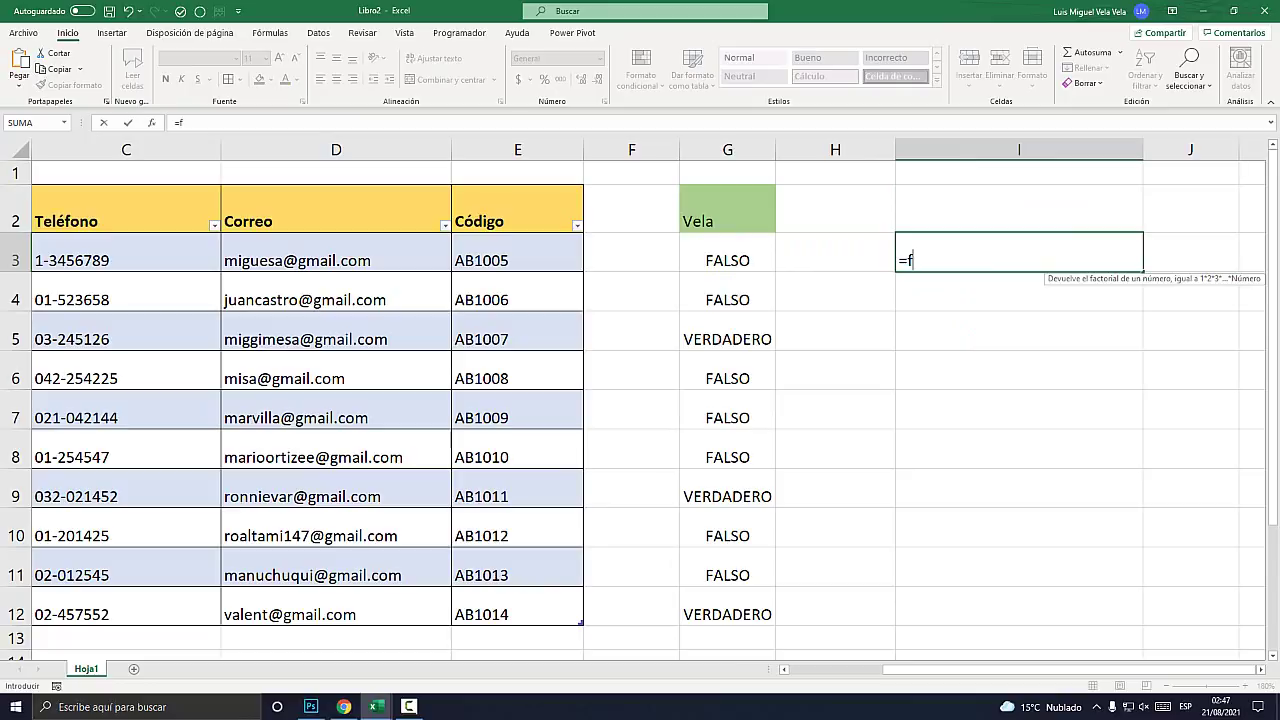
key("Escape")
double_click(745, 260)
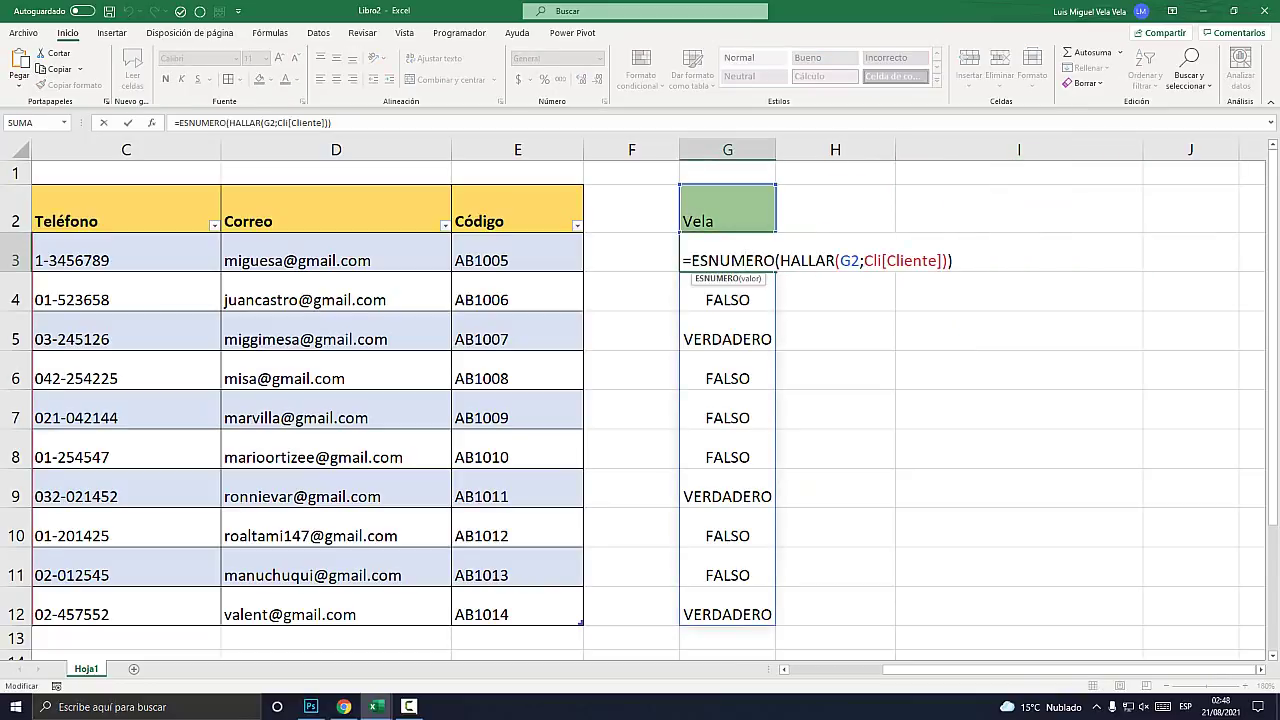
left_click_drag(690, 260, 954, 260)
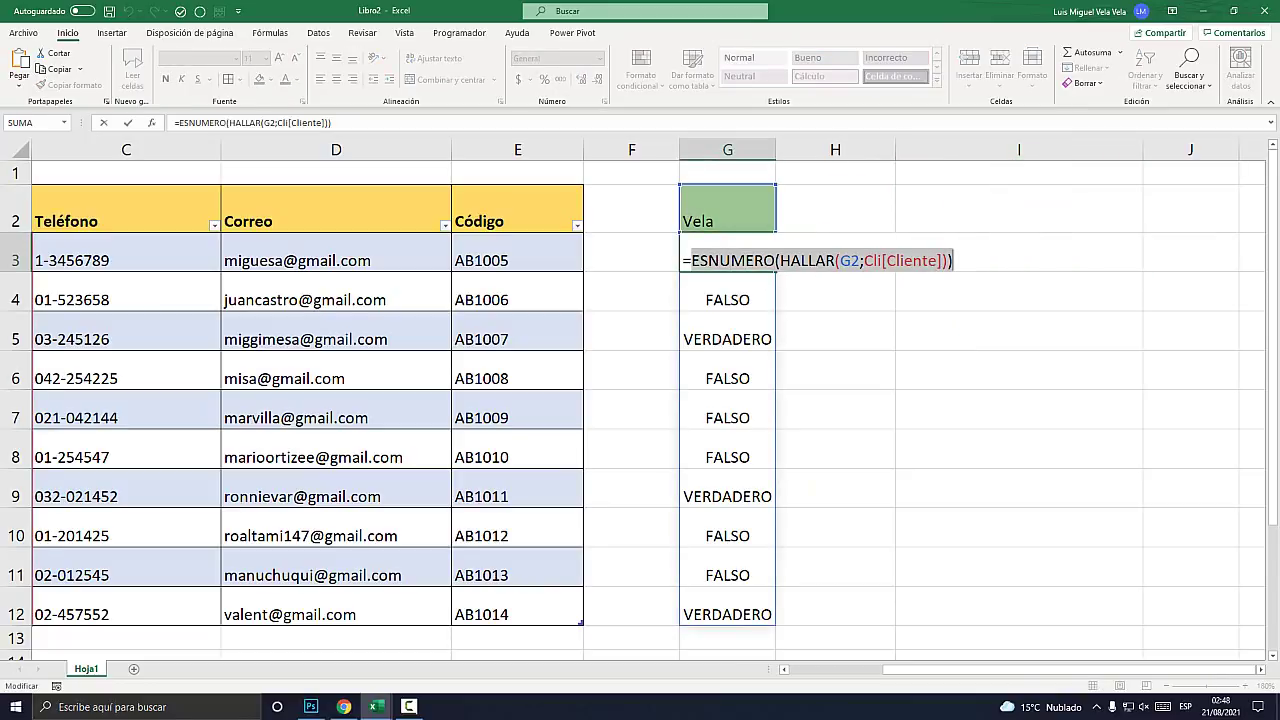
key("Escape")
- Start =FILTRAR in I3 using the whole Cliente column as the array
left_click(1019, 252)
type("=f")
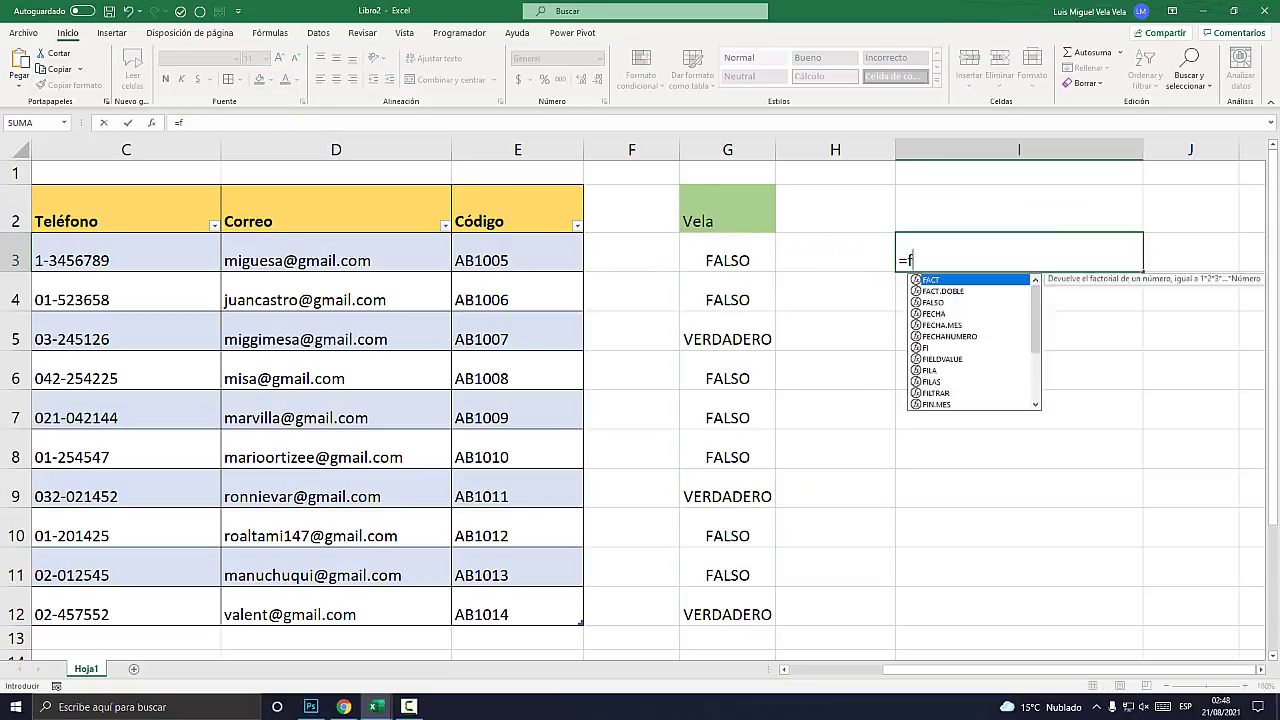
type("ilt")
key("Tab")
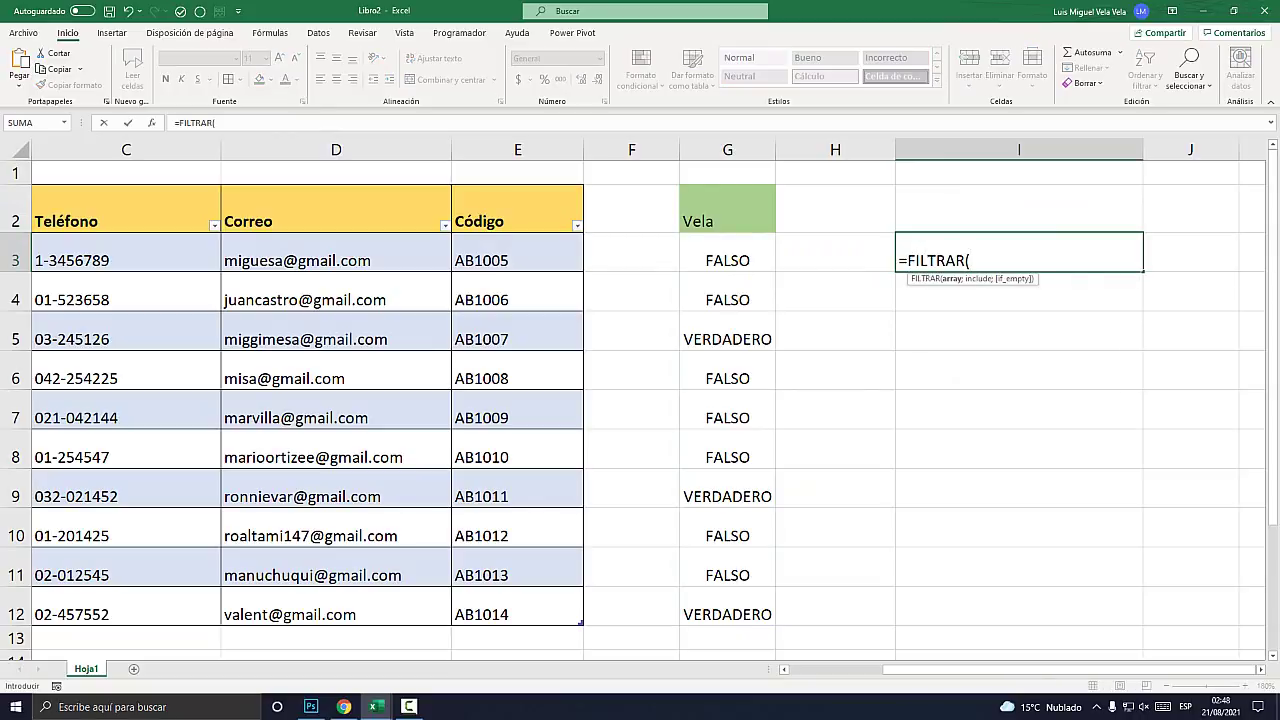
scroll(640, 400, "left", 2)
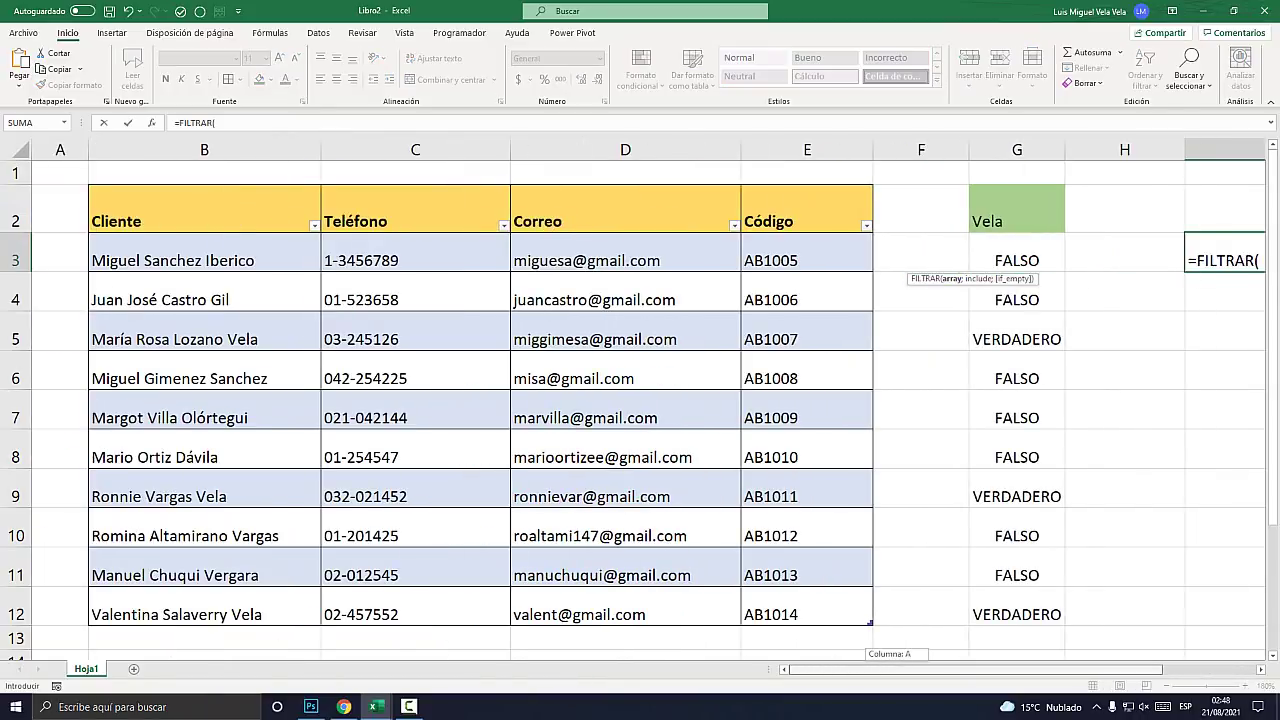
mouse_move(200, 258)
left_mouse_down()
mouse_move(320, 385)
mouse_move(320, 620)
left_mouse_up()
left_click(250, 614)
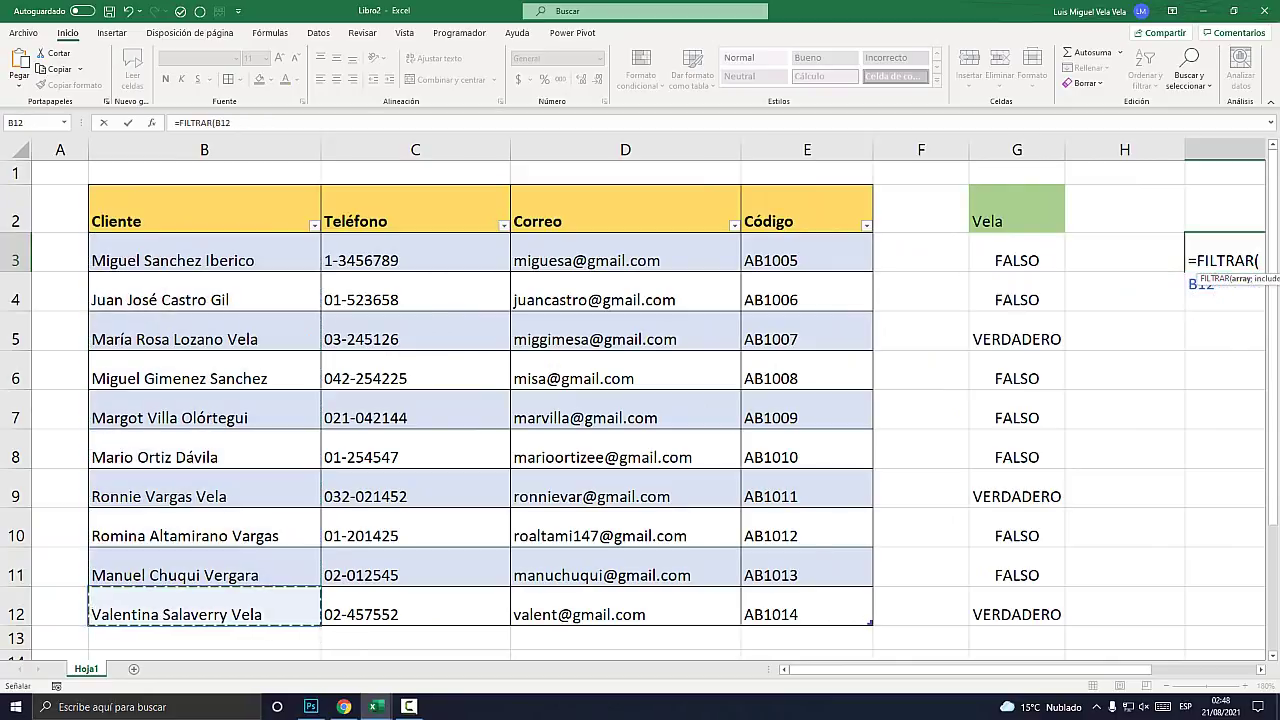
left_click_drag(200, 258, 200, 614)
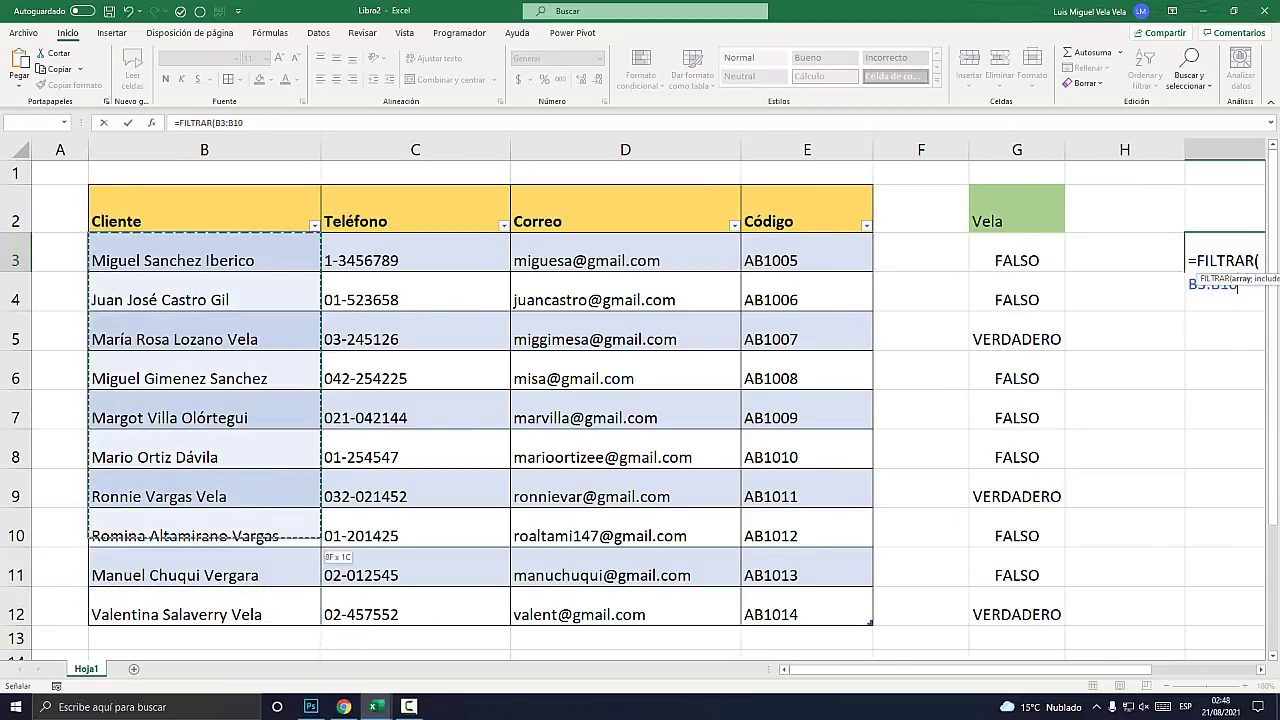
scroll(640, 400, "right", 2)
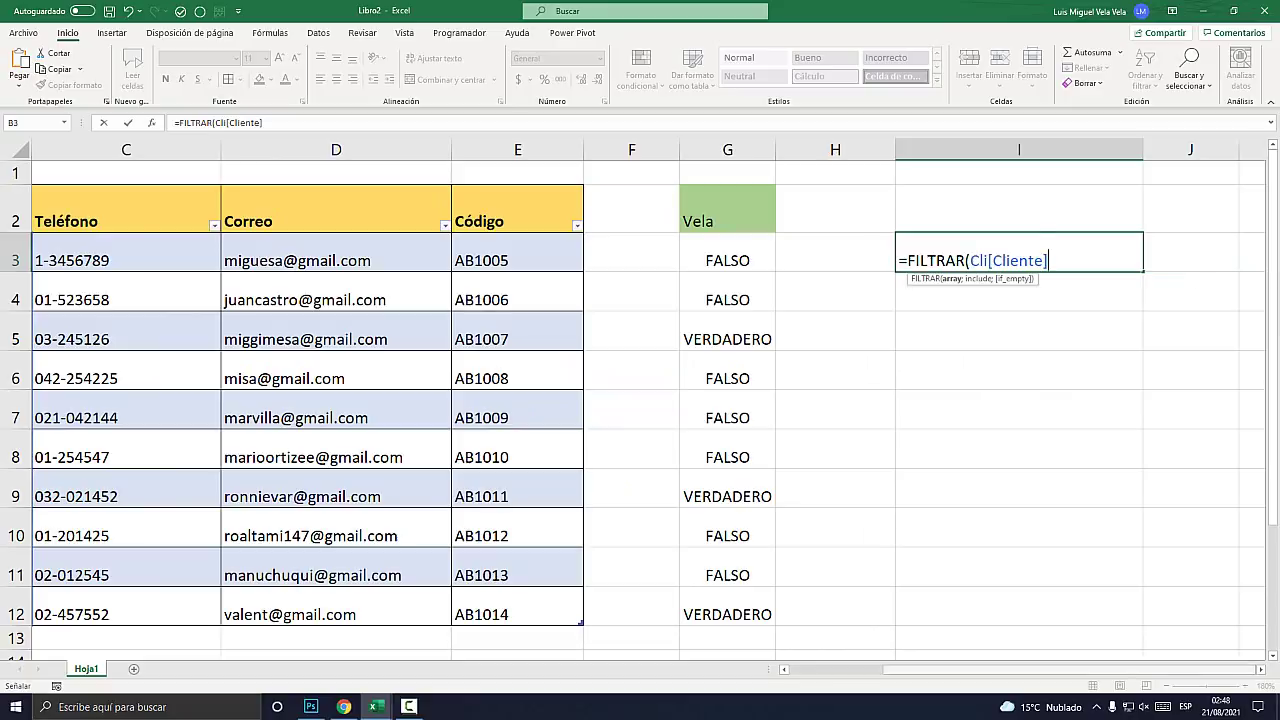
- Add the ;ESNUMERO(HALLAR(G2;Cli[Cliente])) condition, spilling three matching names into I3:I5
type(";")
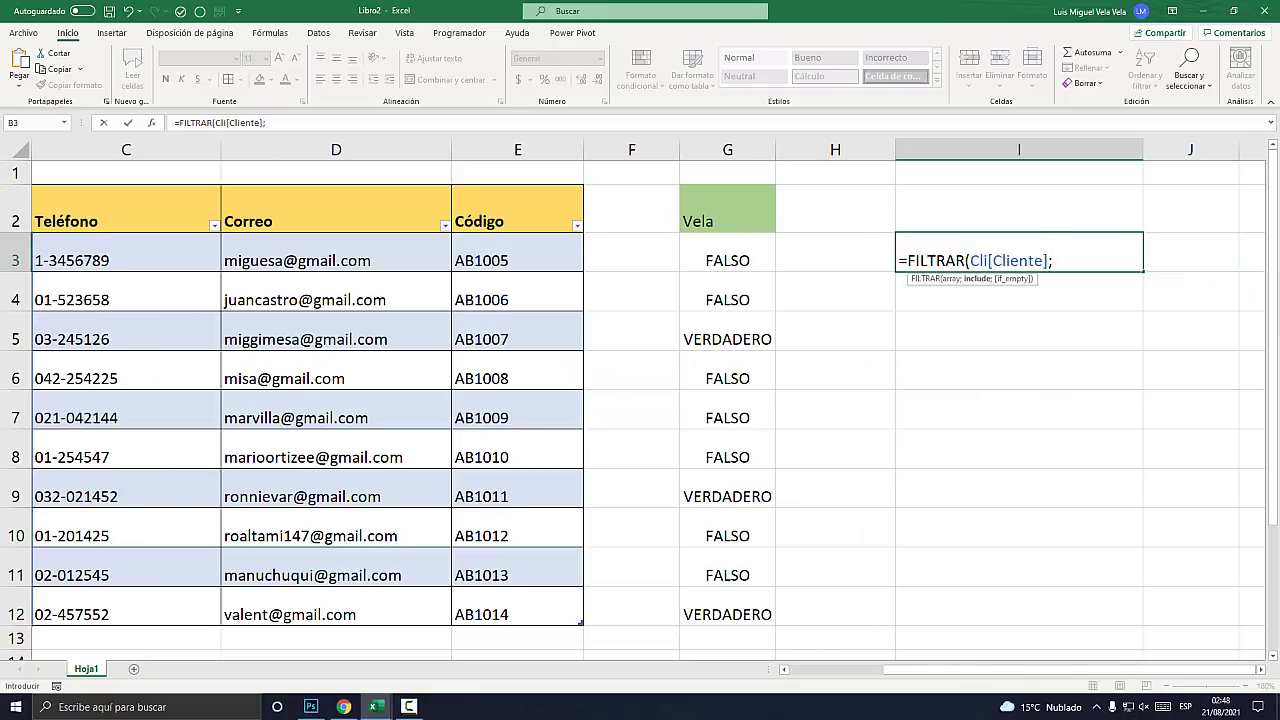
type("ESNUMERO(HALLAR(G2;Cli[Cliente]))")
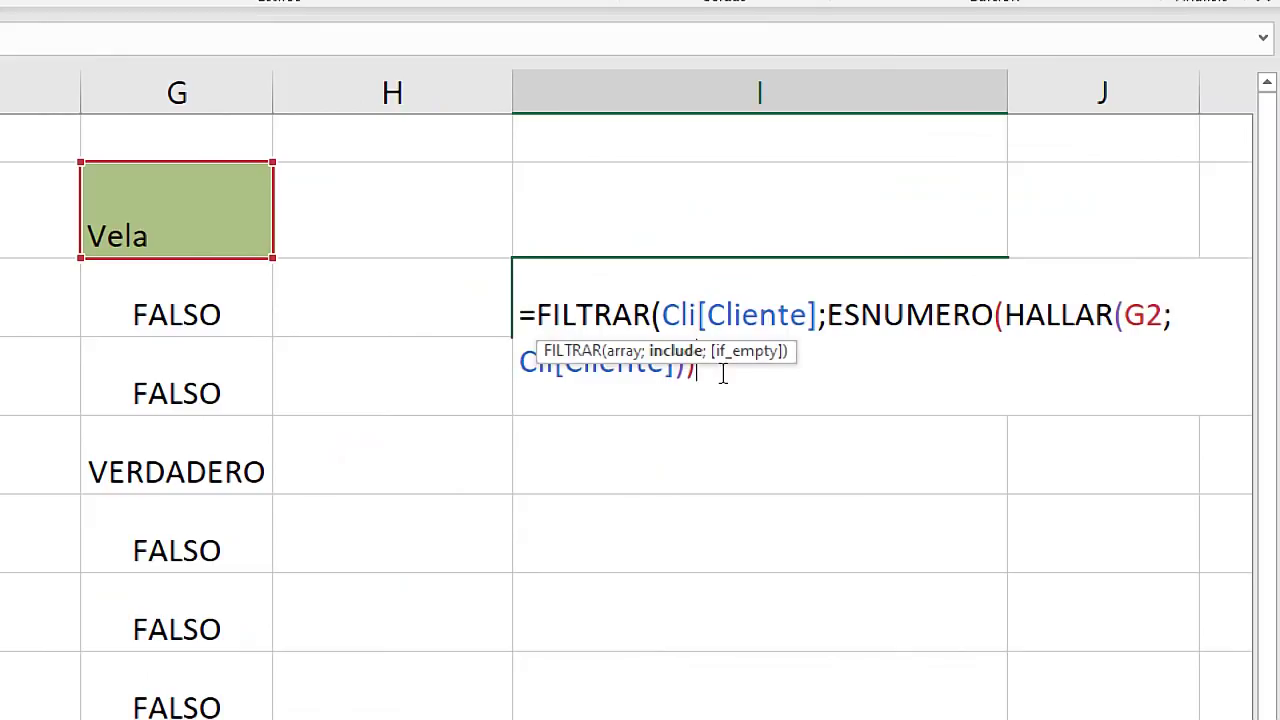
left_click_drag(722, 374, 826, 330)
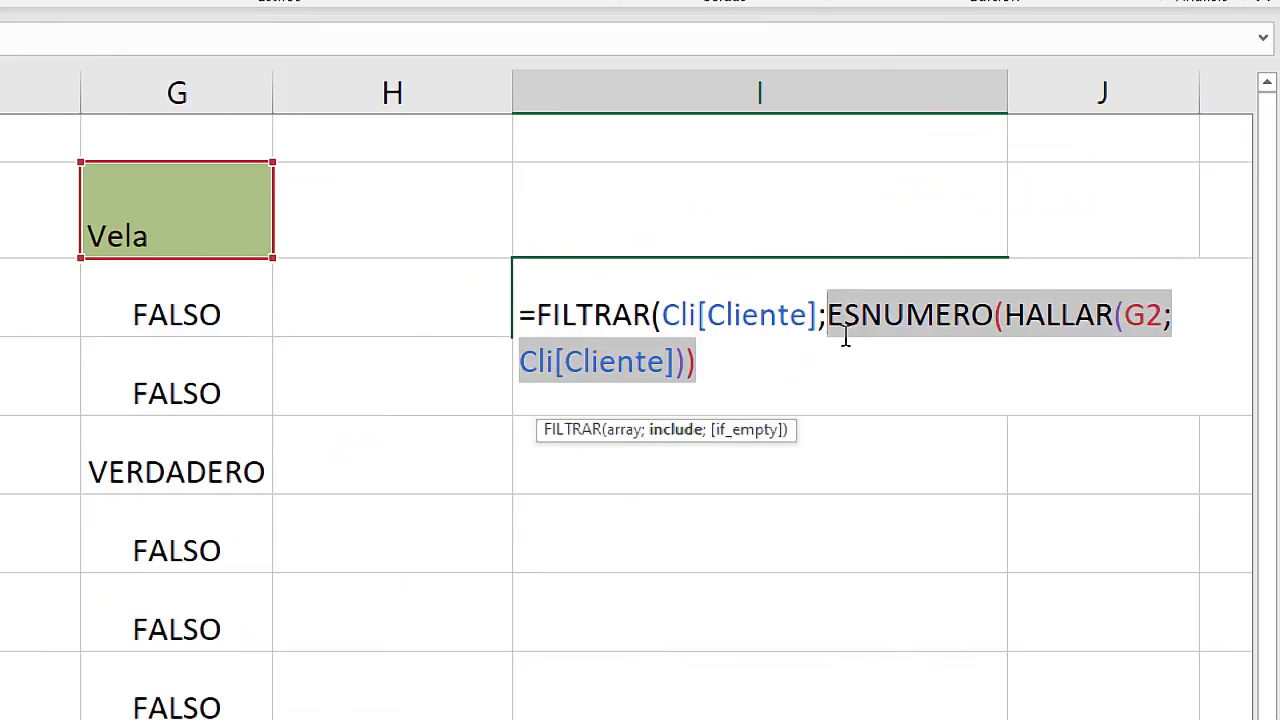
left_click(783, 363)
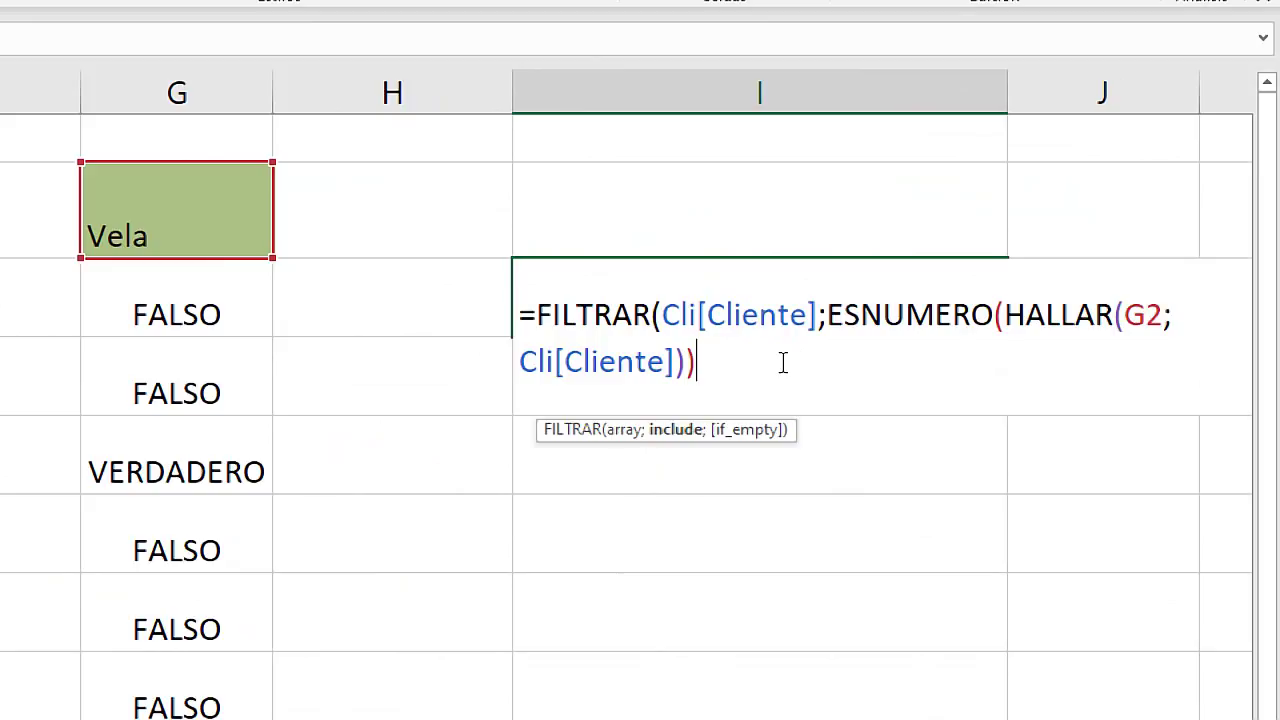
type(")")
key("Return")
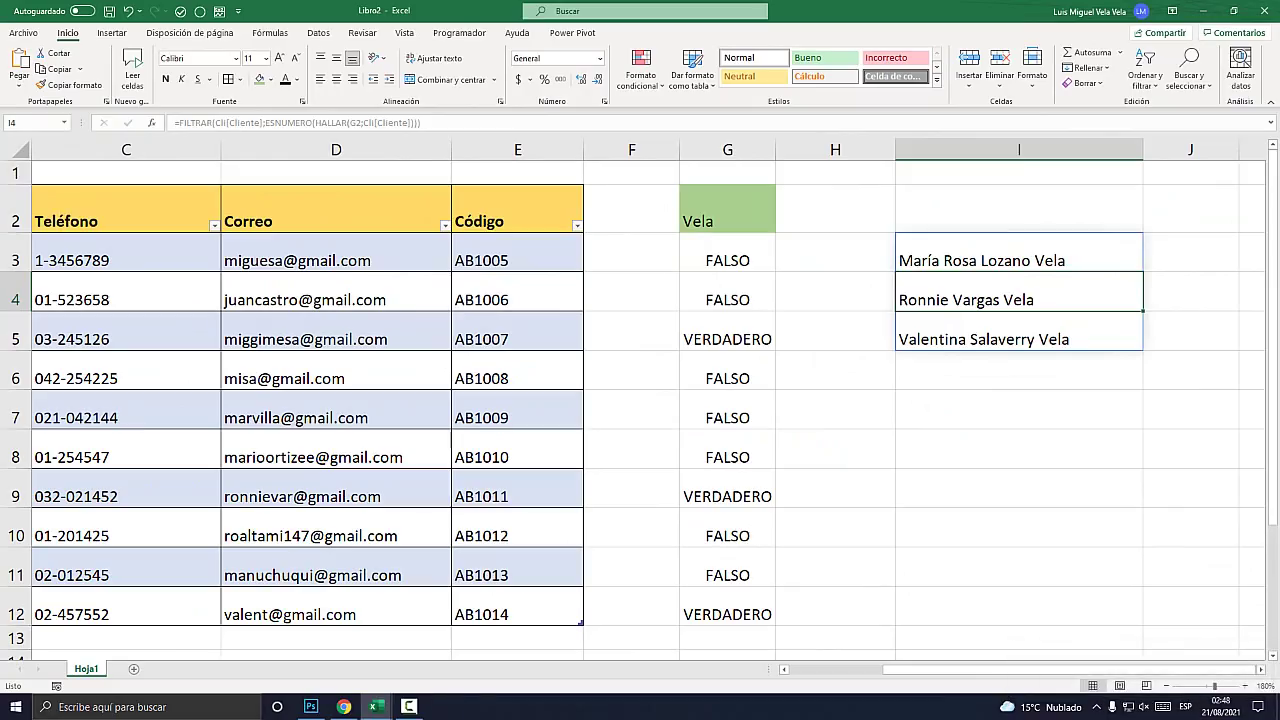
left_click_drag(1018, 299, 1018, 339)
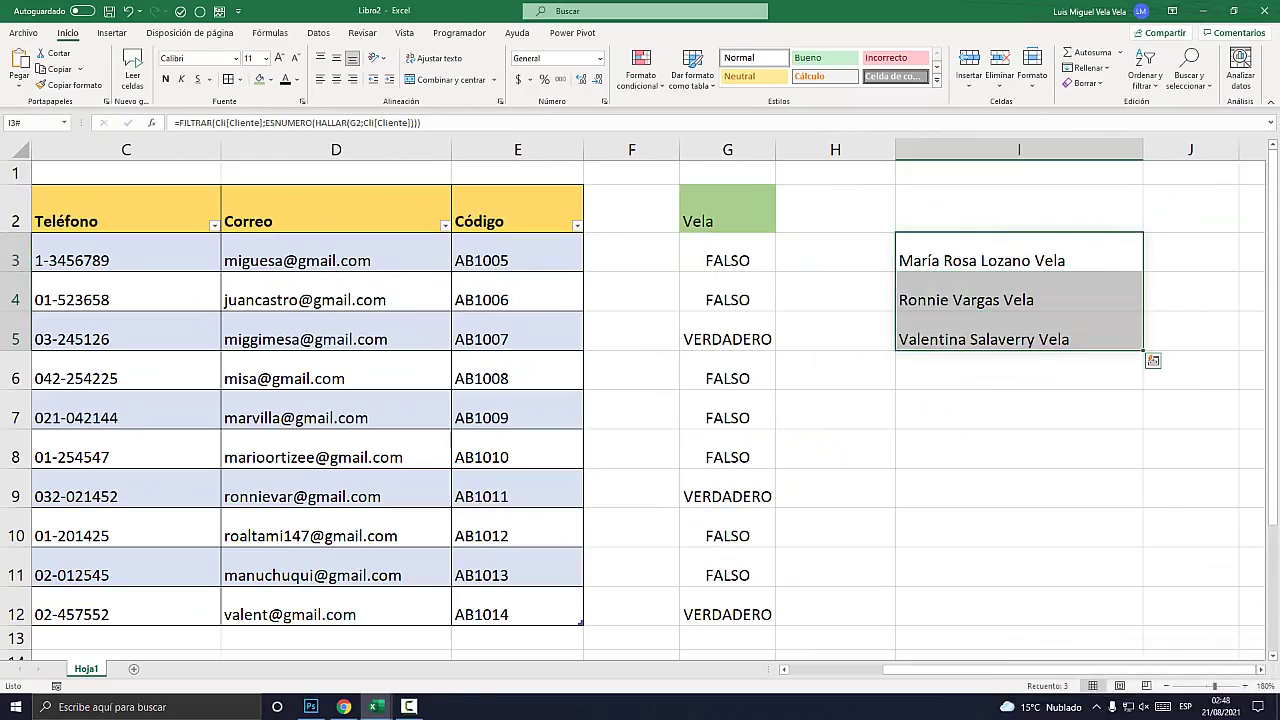
- Enter V as the search term in G2
left_click(1018, 260)
left_click(727, 208)
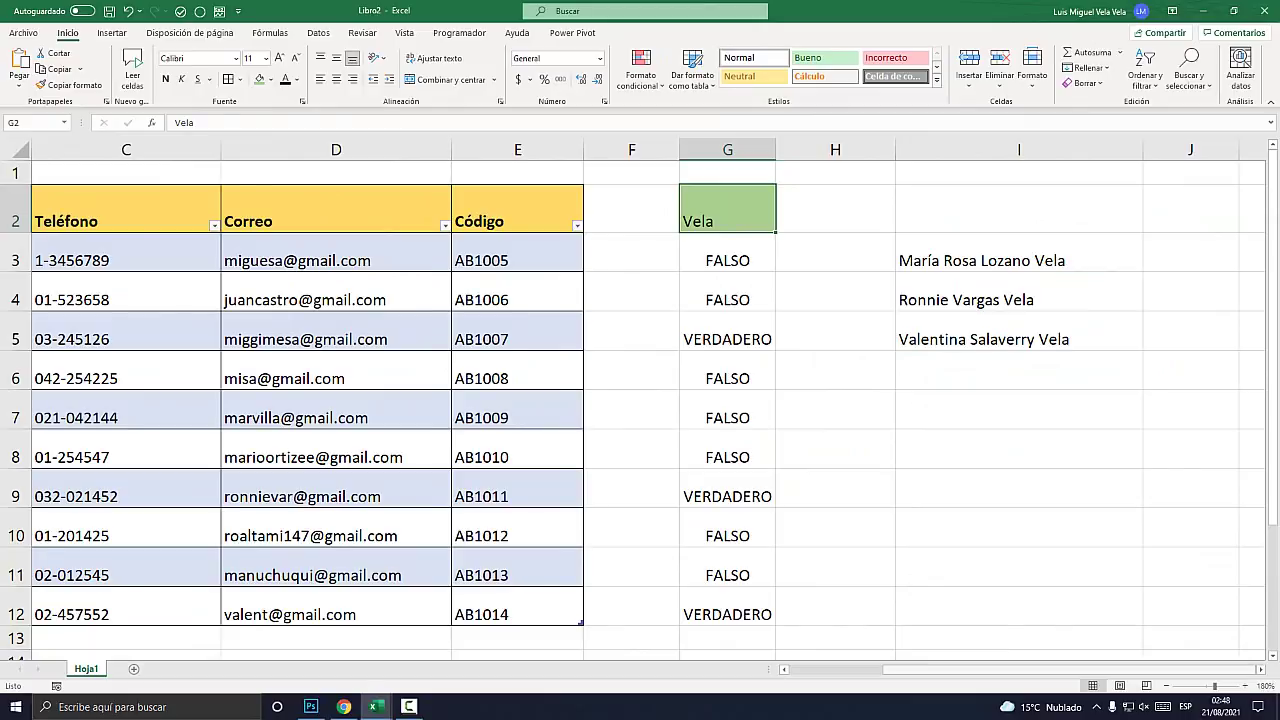
scroll(640, 400, "left", 3)
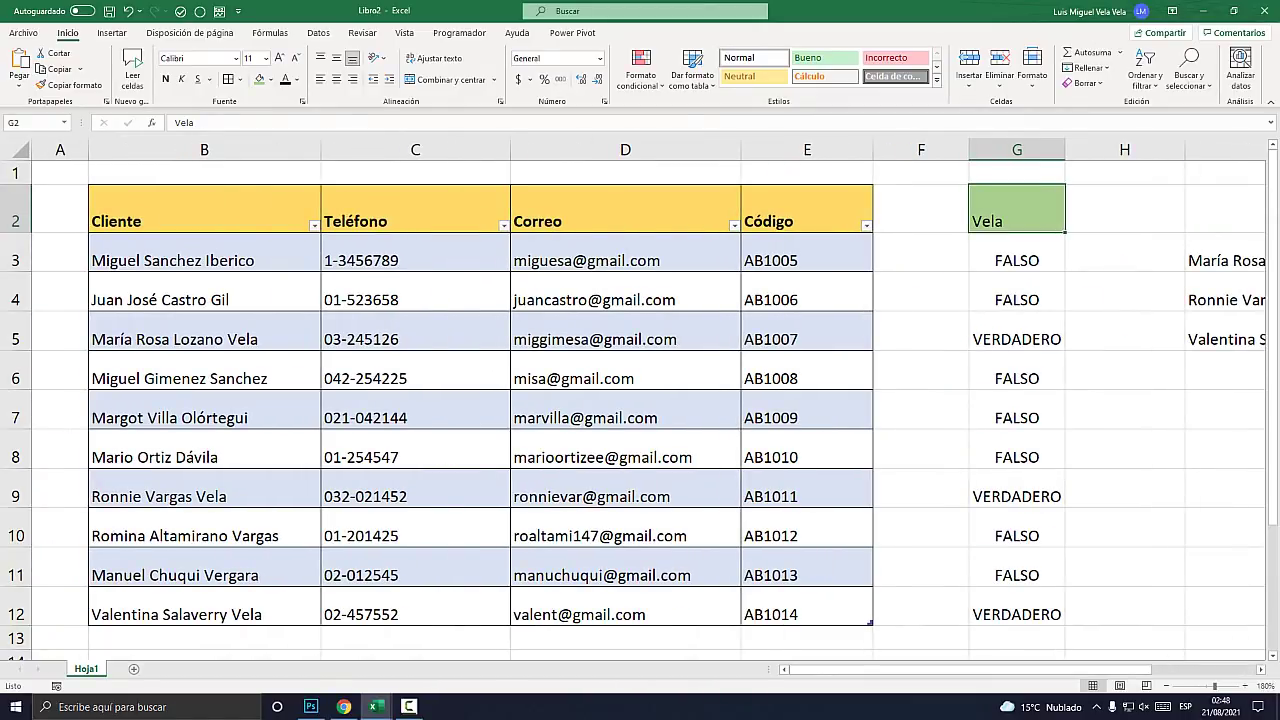
type("V")
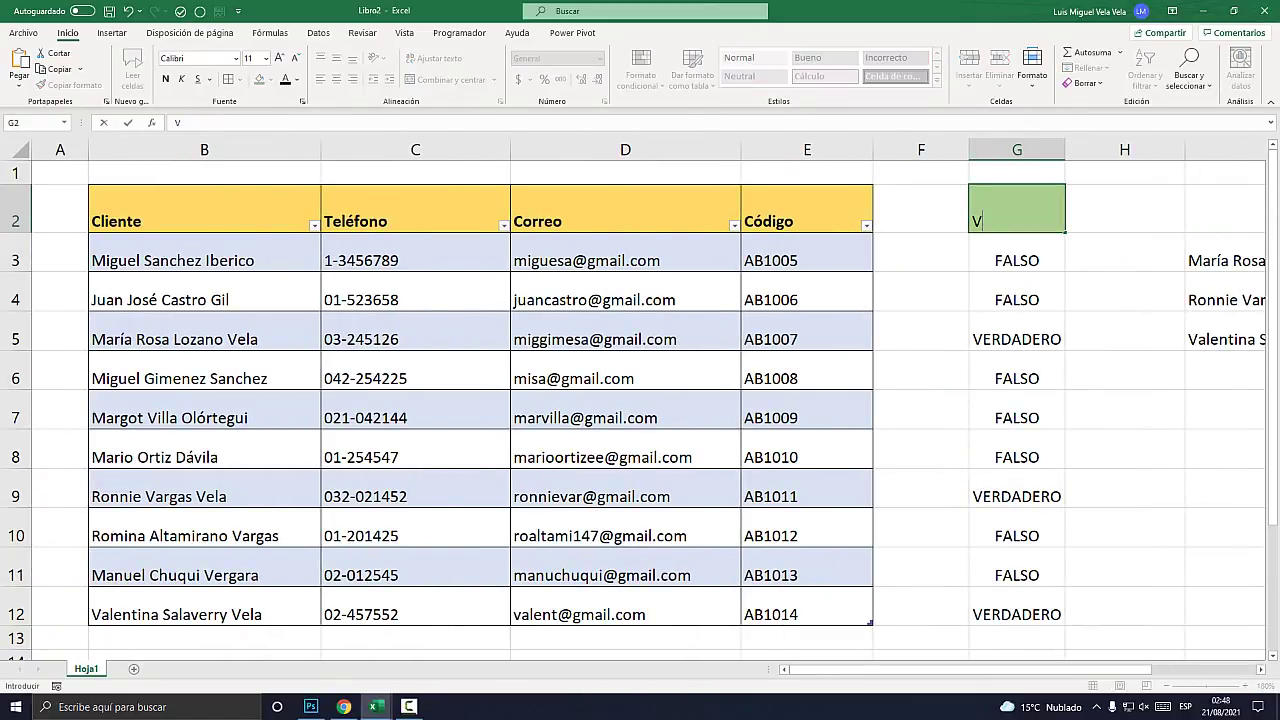
key("Return")
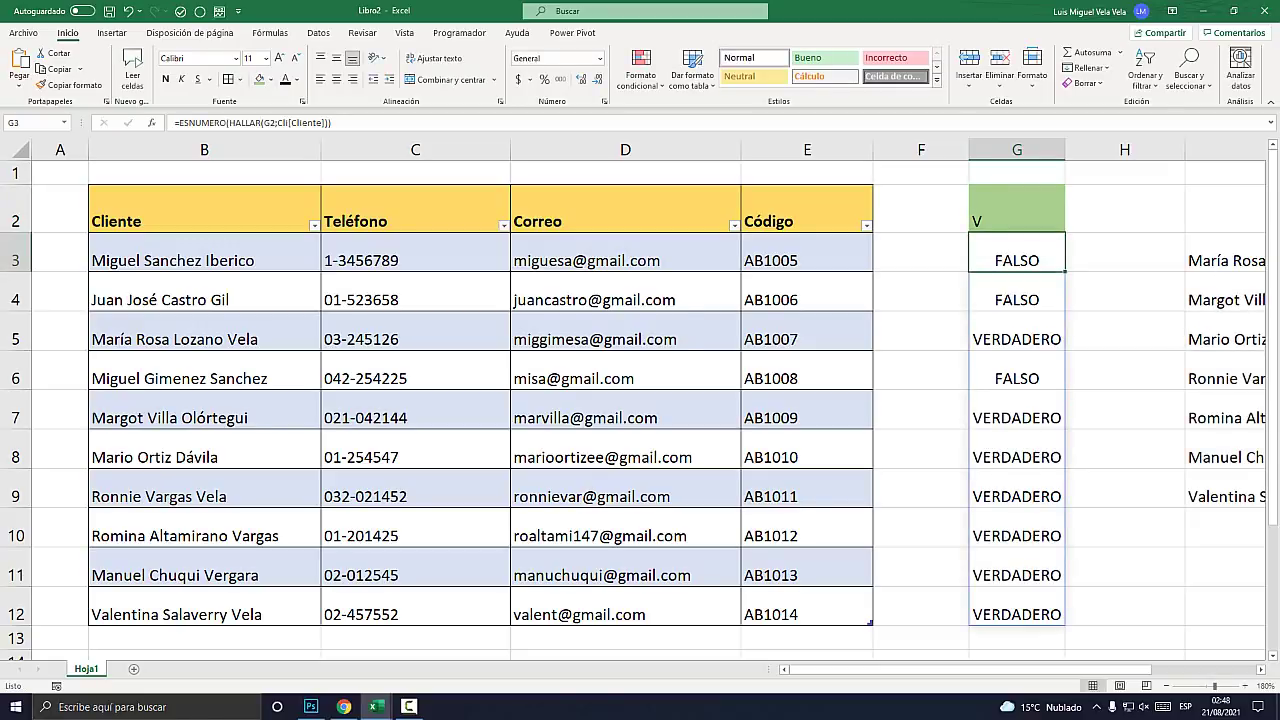
- Inspect the seven matching client names spilled into I3:I9 without changing them
scroll(640, 400, "right", 3)
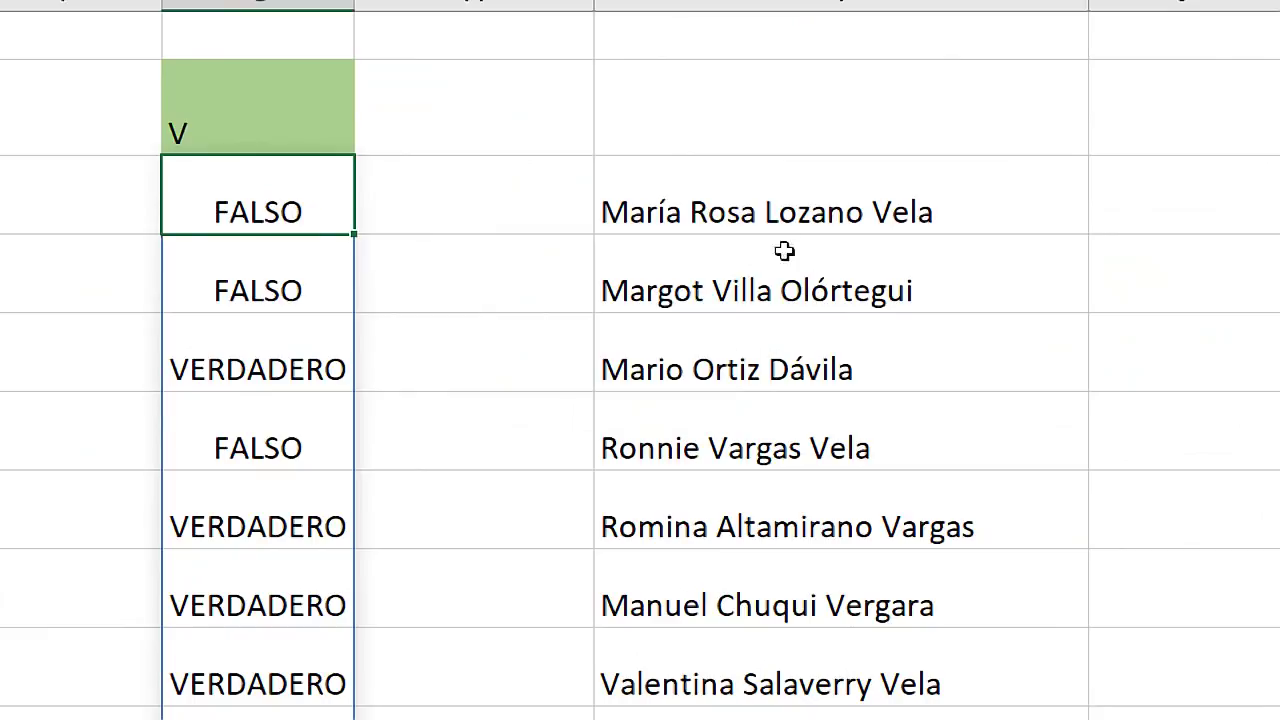
key("Right")
key("Right")
key("ctrl+shift+Down")
key("Return")
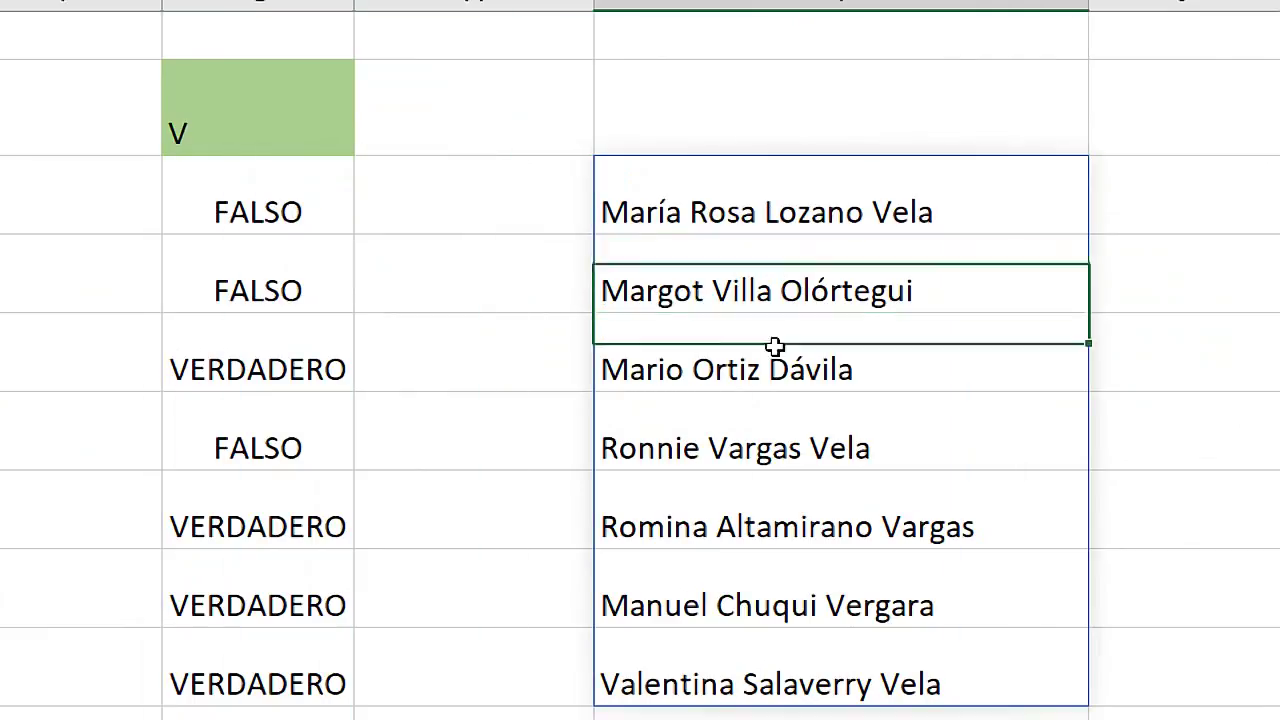
key("Return")
key("Return")
left_click(781, 517)
double_click(743, 423)
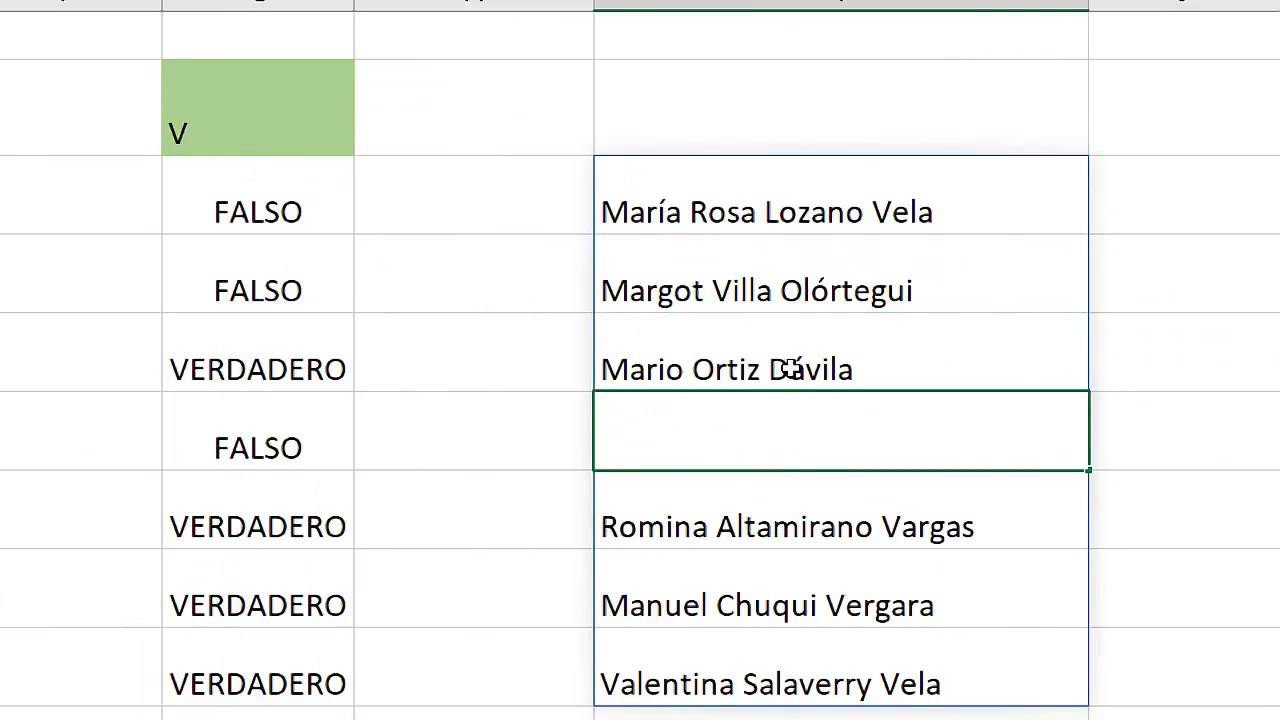
left_click(774, 337)
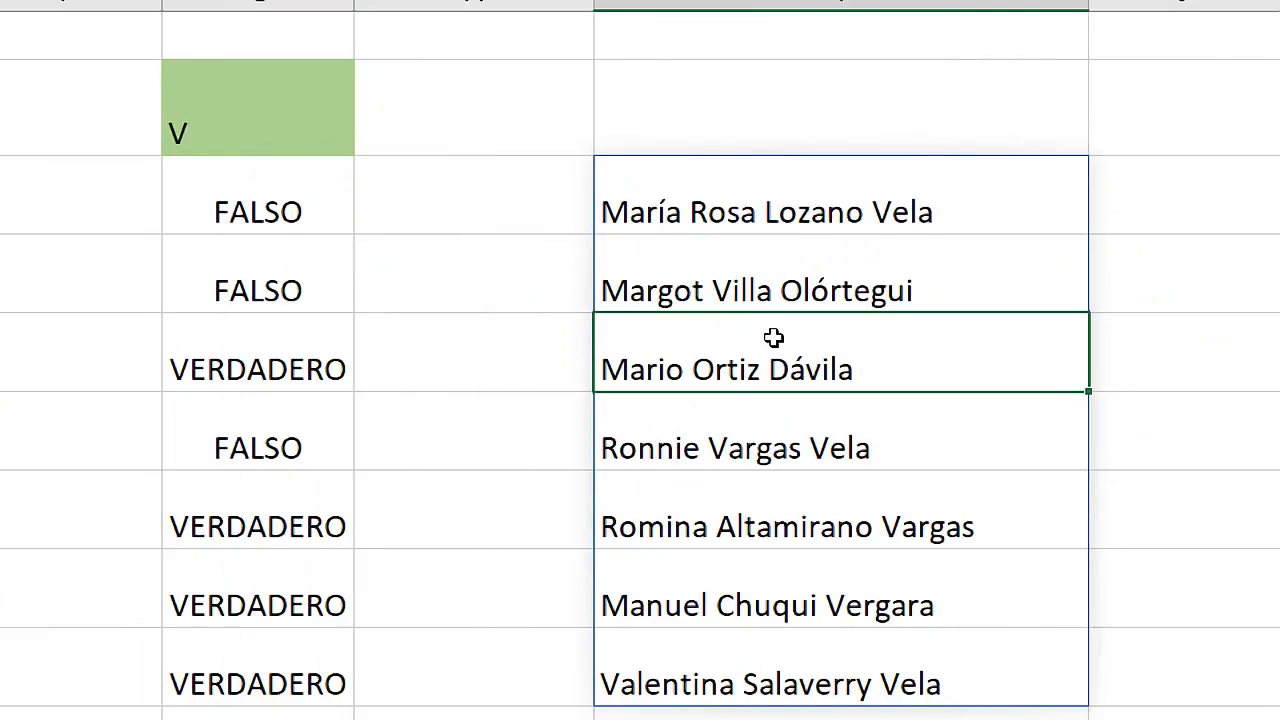
double_click(818, 375)
key("Return")
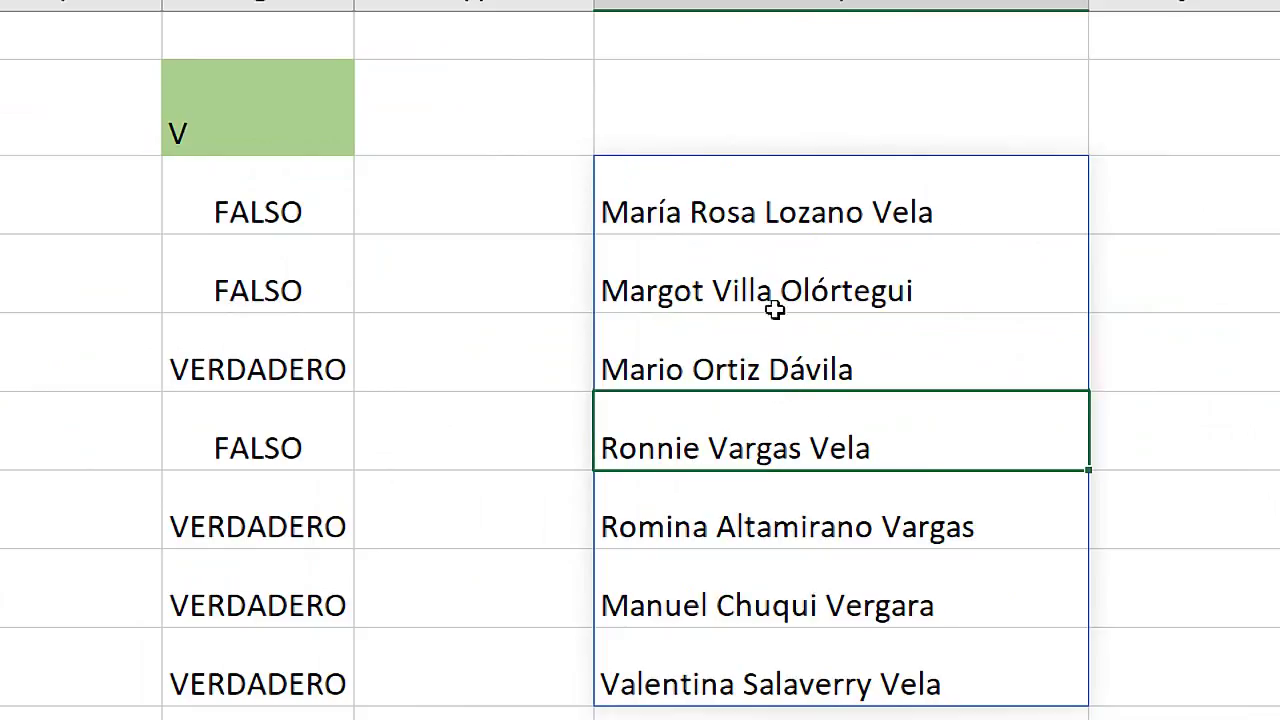
- Clear the TRUE/FALSE helper values in G3:G12
scroll(733, 501, "down", 1)
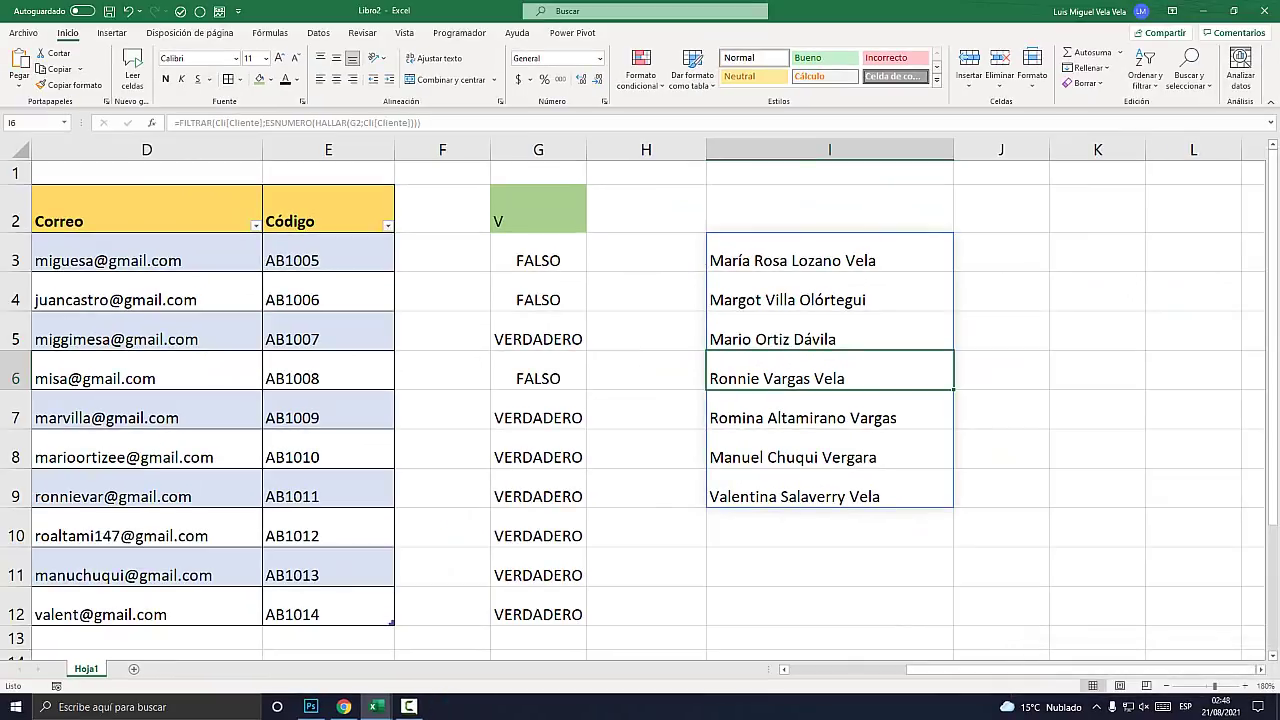
left_click_drag(538, 258, 538, 614)
key("Delete")
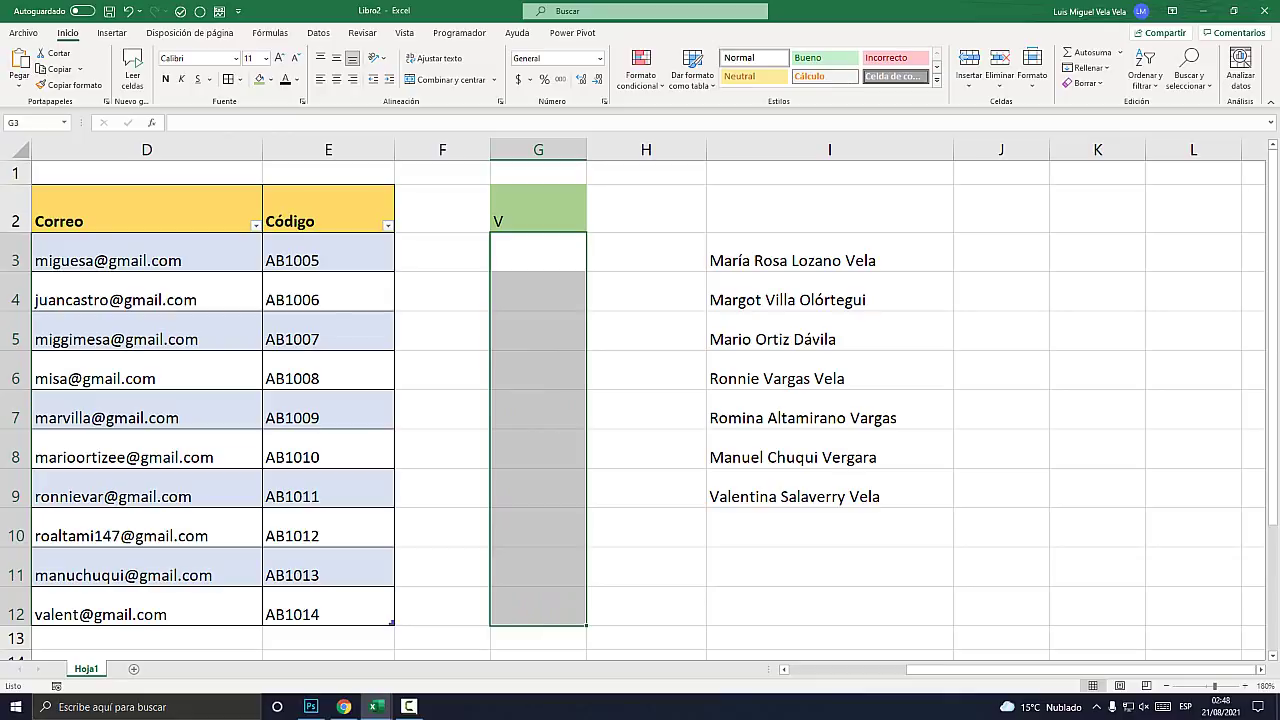
- Recommit the I3 FILTRAR formula unchanged and insert a new blank worksheet, Hoja2
left_click(538, 208)
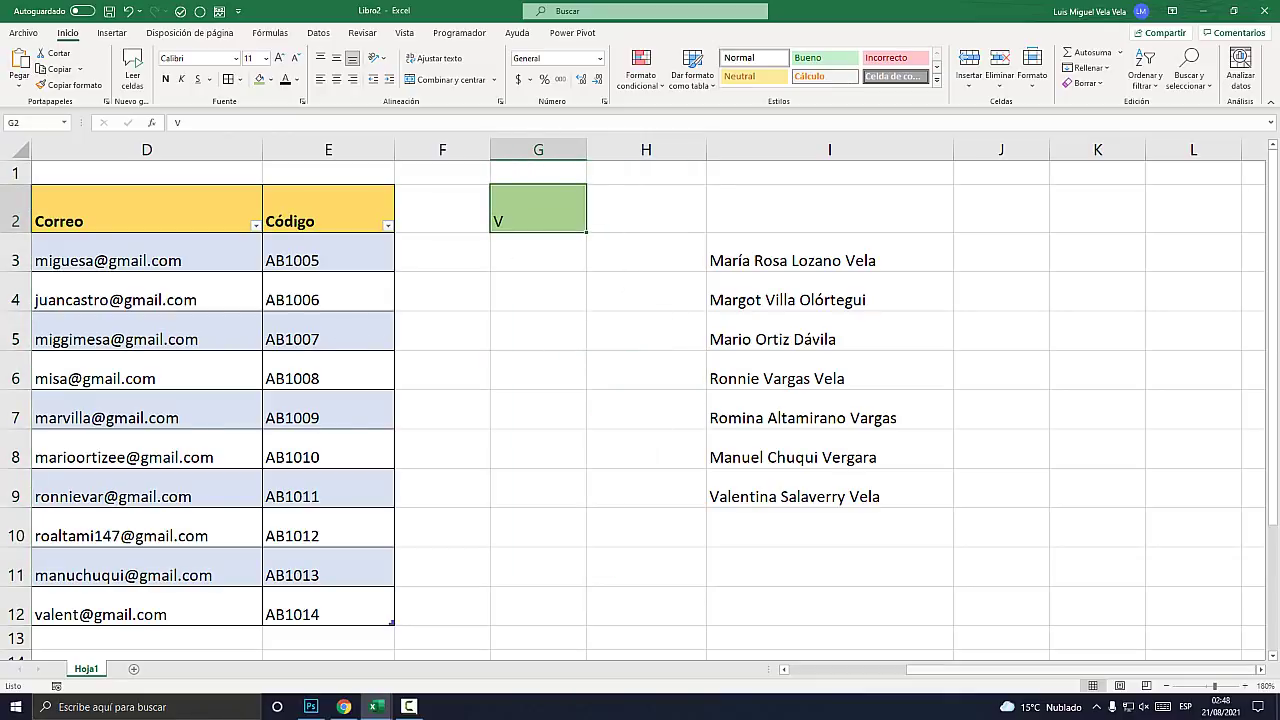
scroll(640, 400, "left", 3)
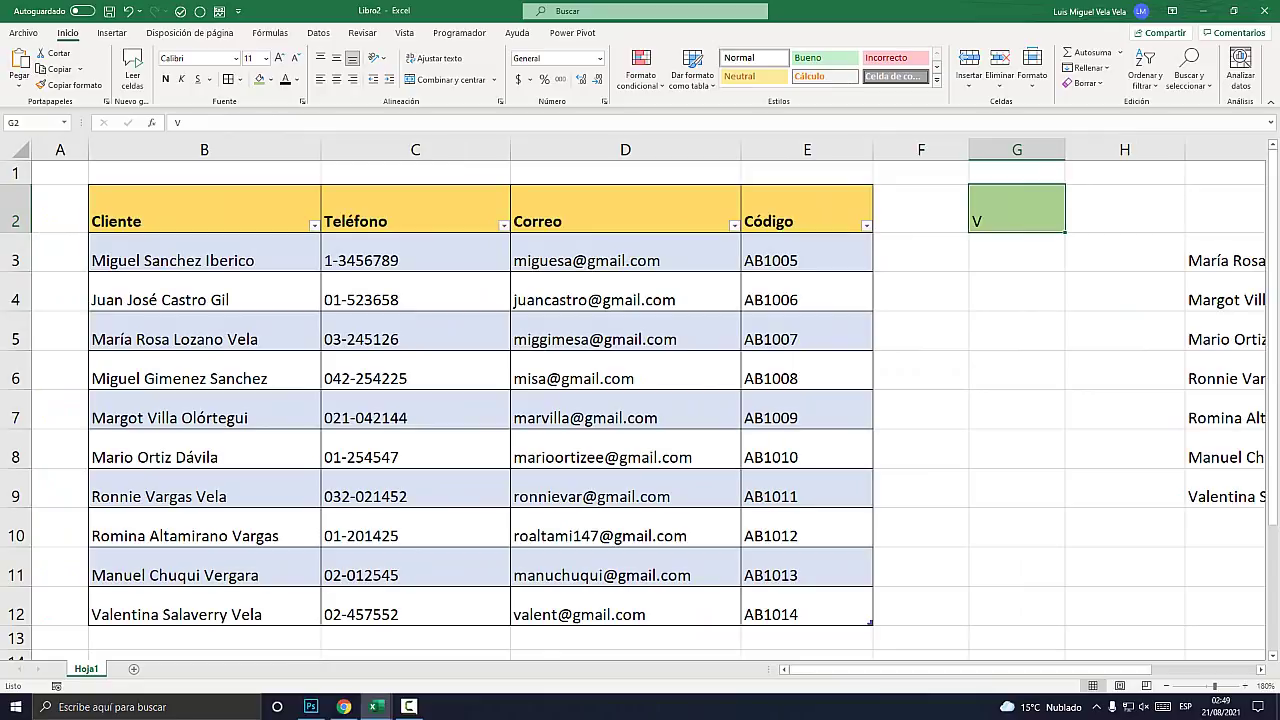
scroll(640, 400, "right", 3)
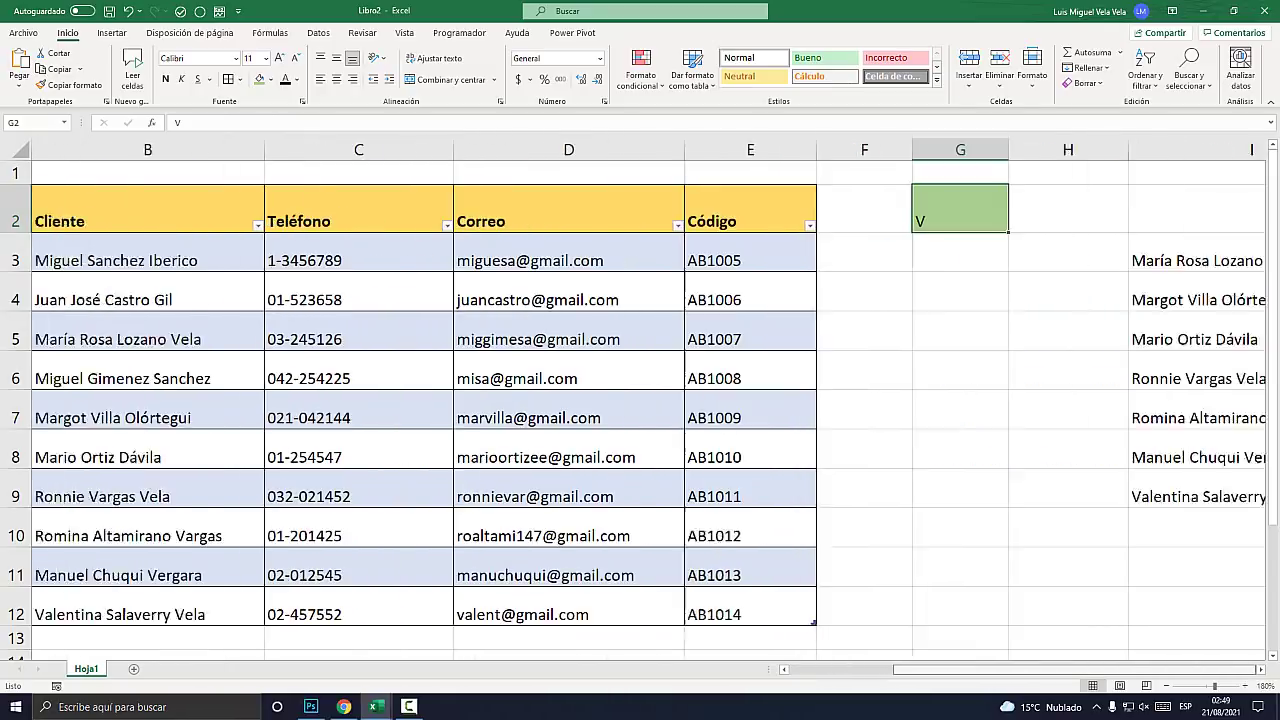
left_click_drag(1019, 260, 1019, 496)
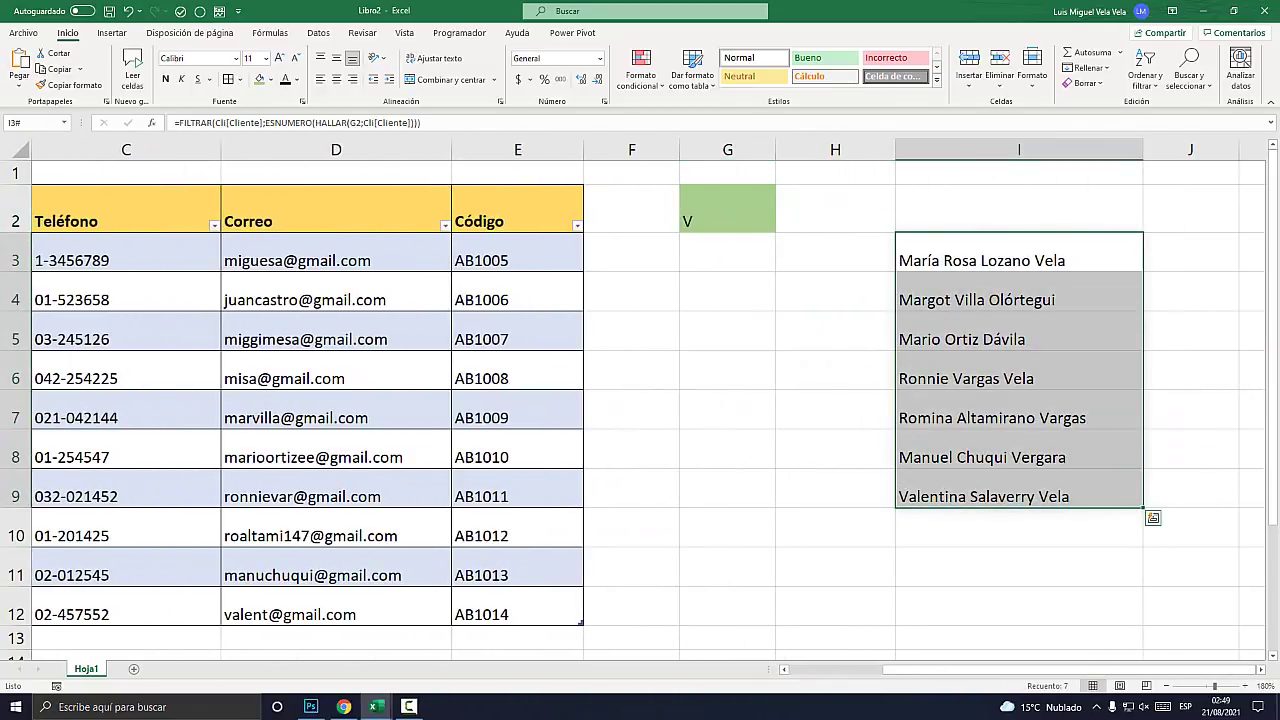
left_click(1019, 260)
key("F2")
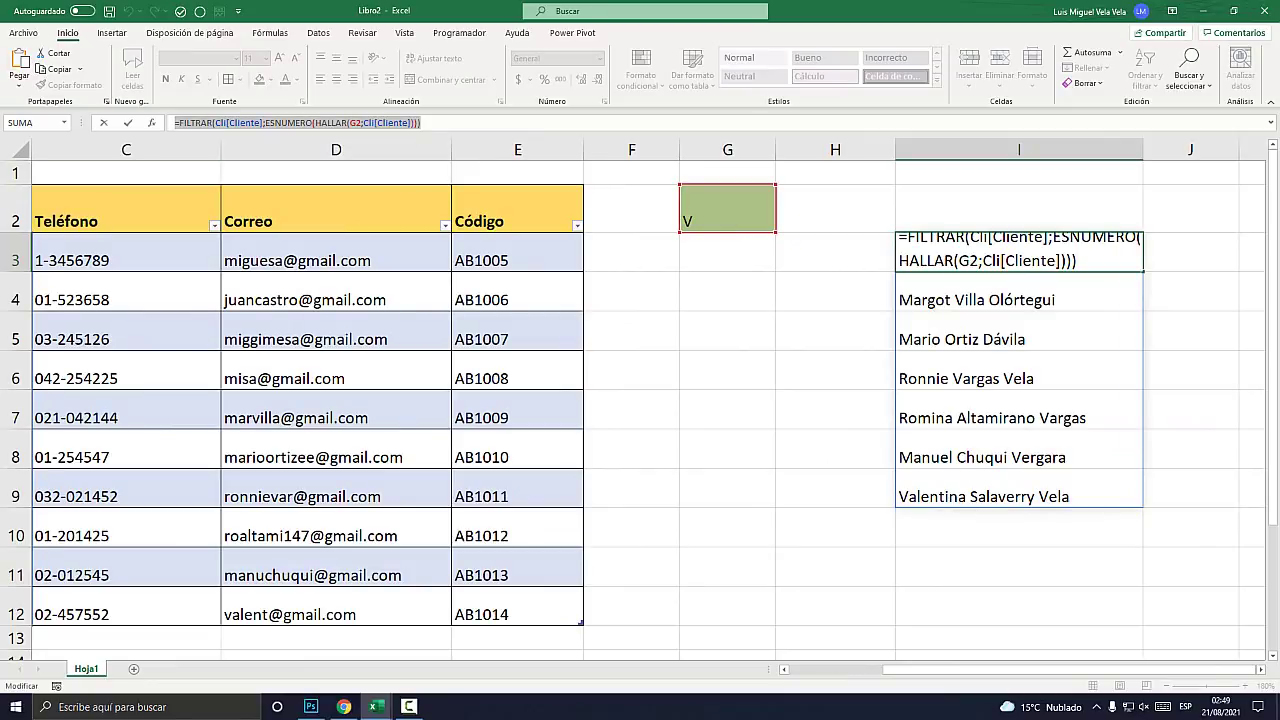
key("ctrl+Return")
key("shift+F11")
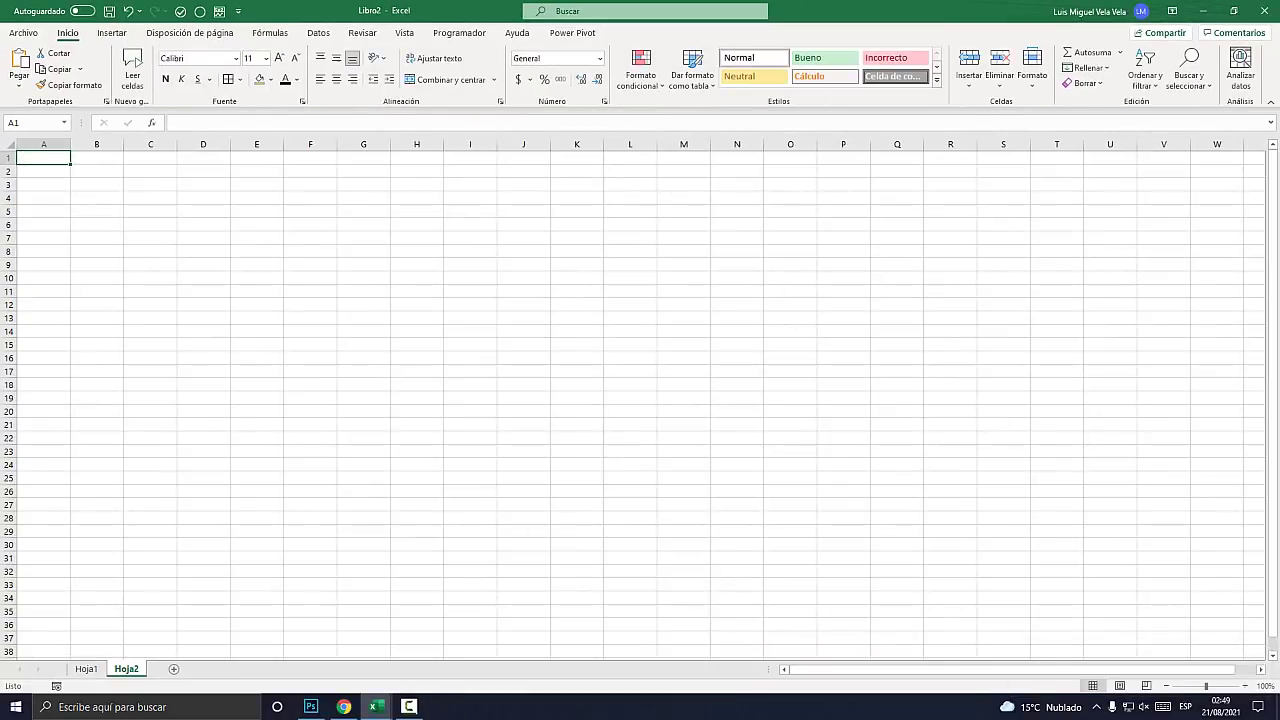
- In Hoja2 B2, enter =FILTRAR(Cli[Cliente];ESNUMERO(HALLAR(Hoja1!G2;Cli[Cliente])))
left_click(96, 171)
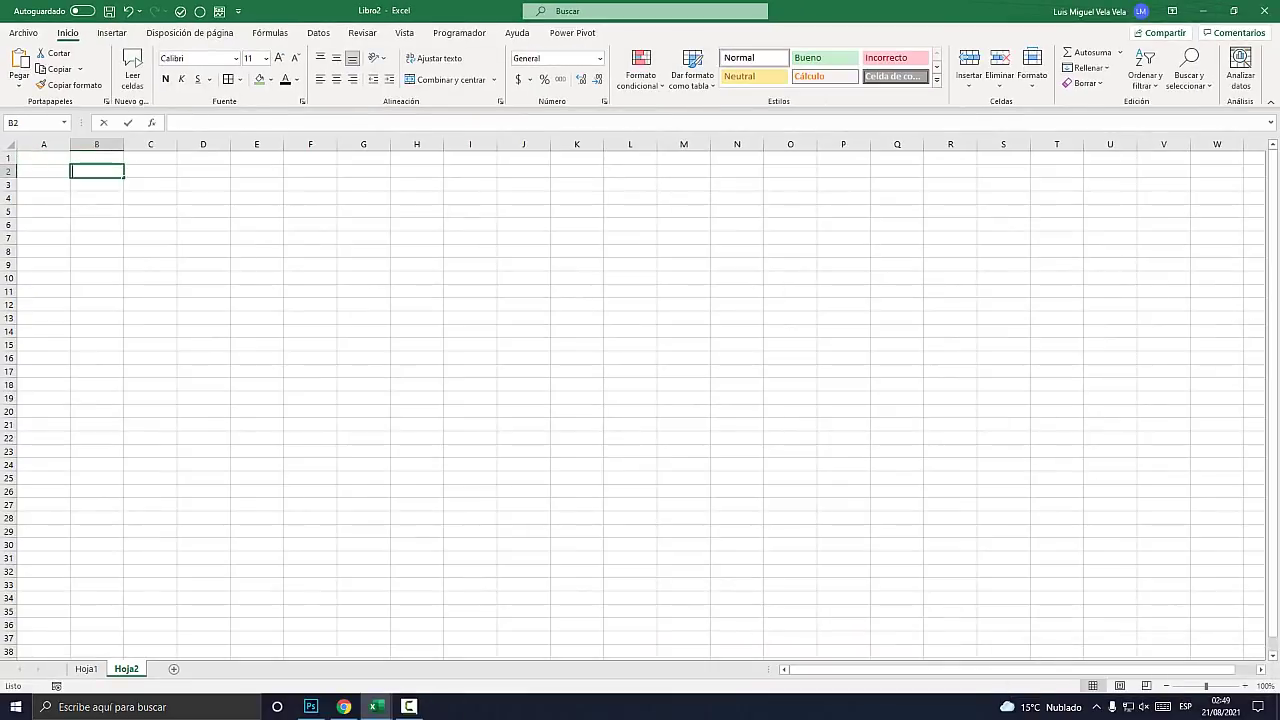
type("=FILTRAR(Cli[Cliente];ESNUMERO(HALLAR(G2;Cli[Cliente])))")
left_click(127, 172)
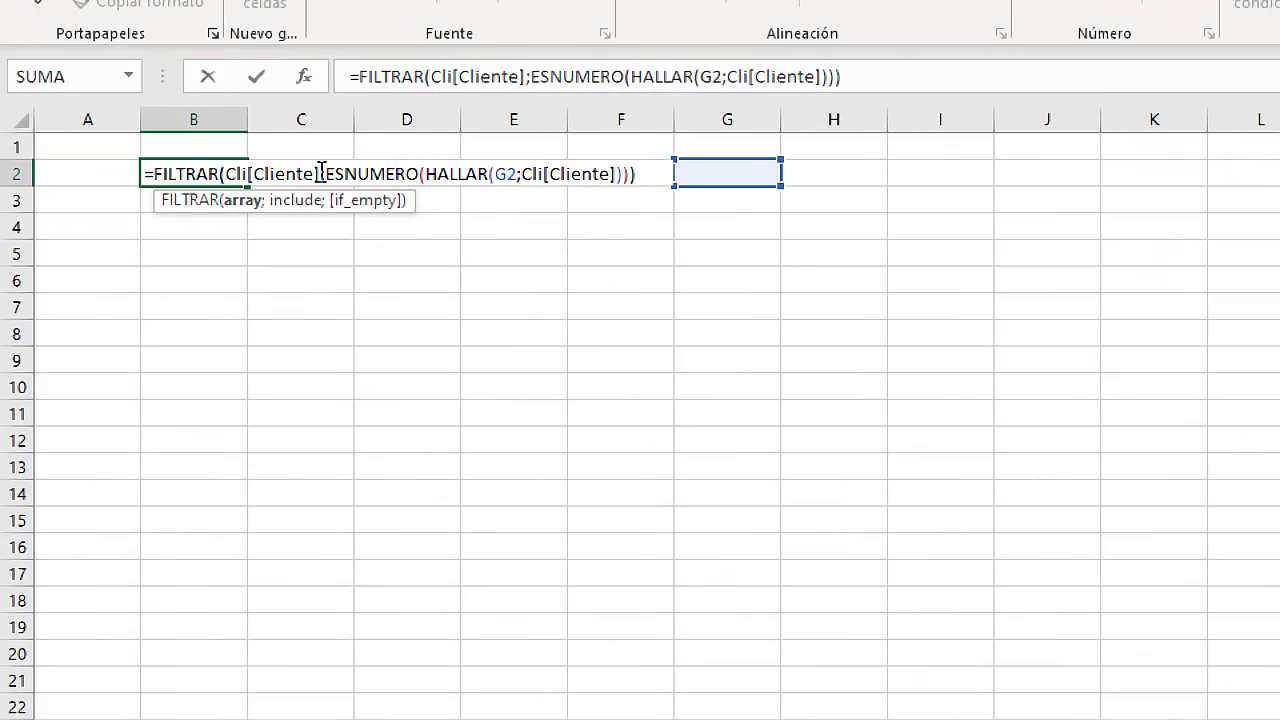
left_click_drag(321, 172, 225, 174)
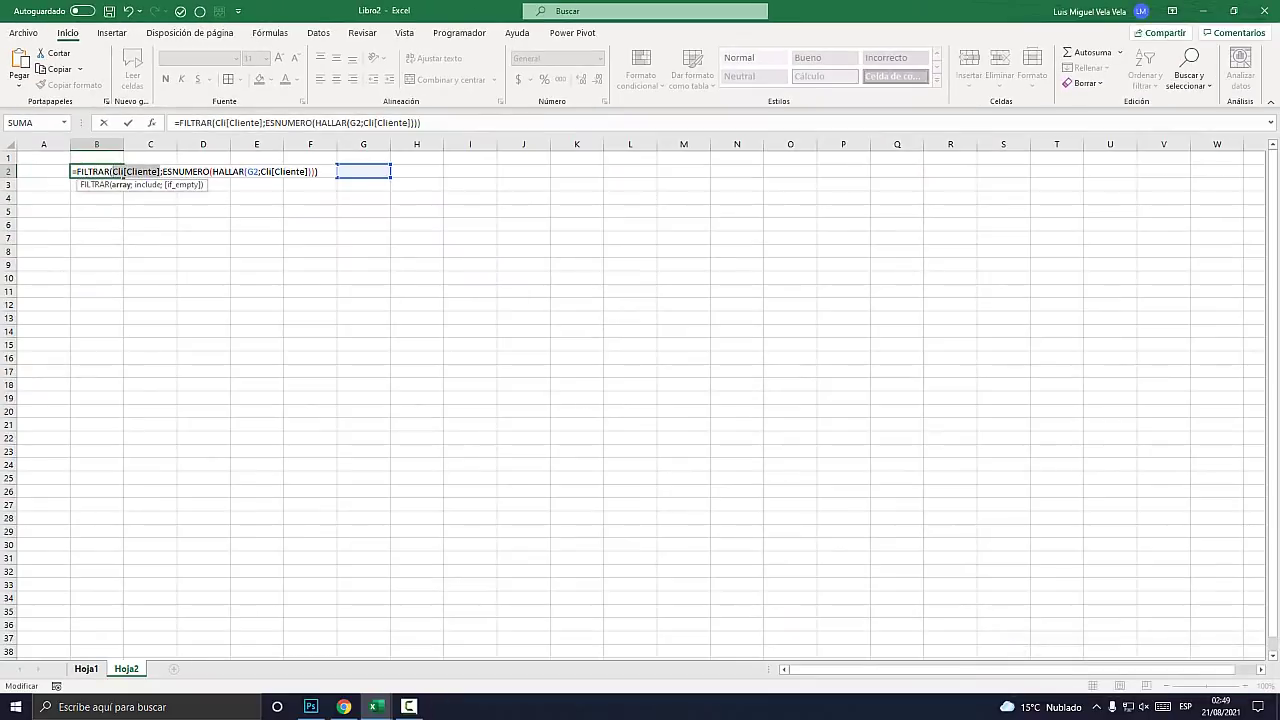
left_click(86, 668)
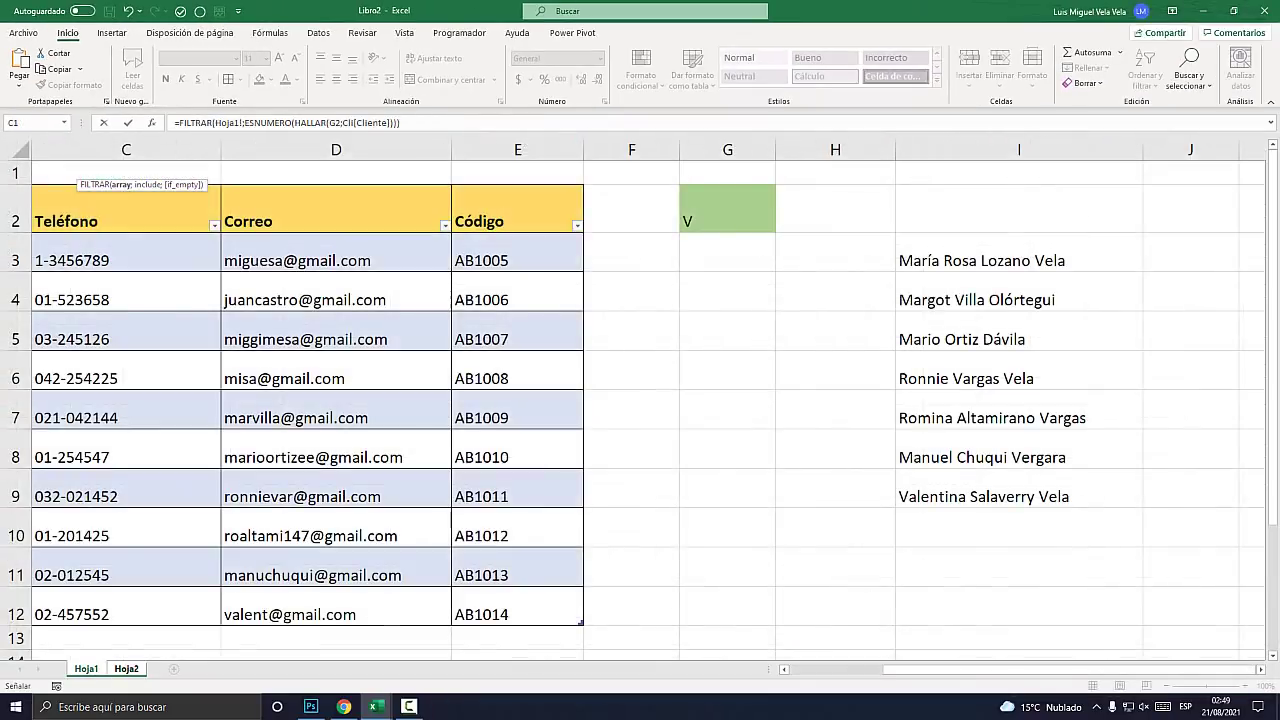
scroll(640, 400, "left", 2)
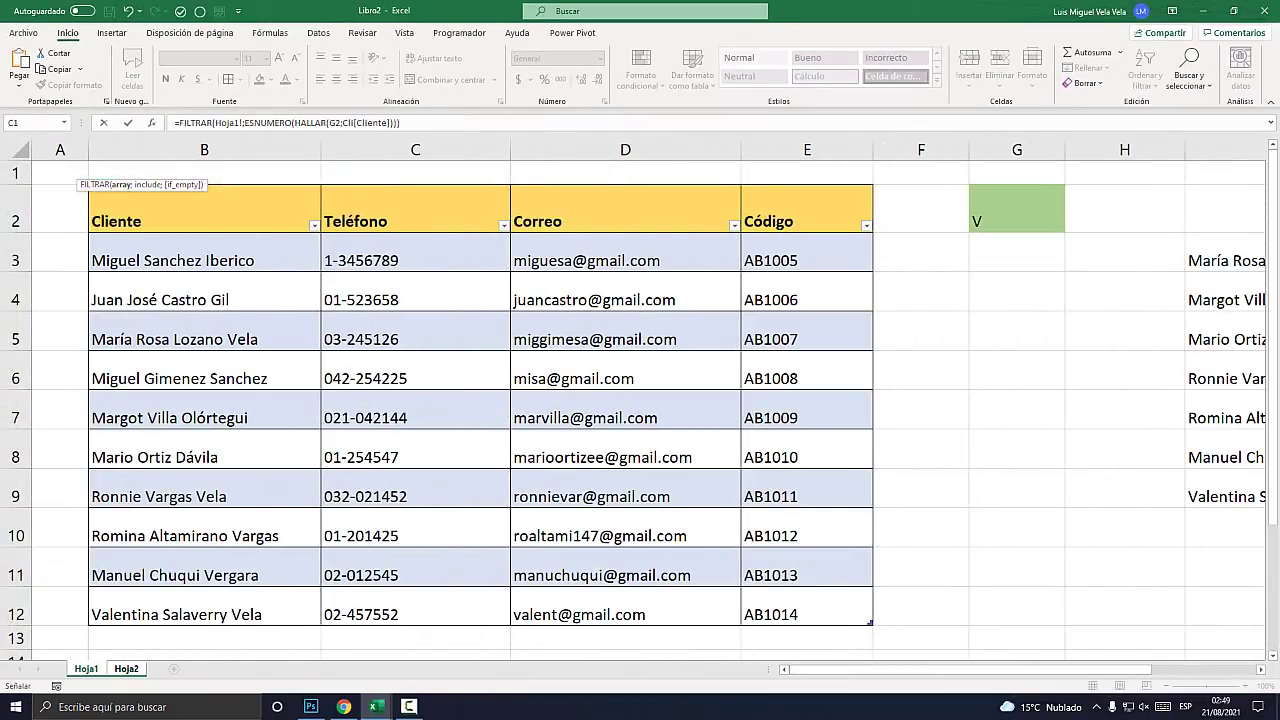
left_click_drag(185, 265, 185, 614)
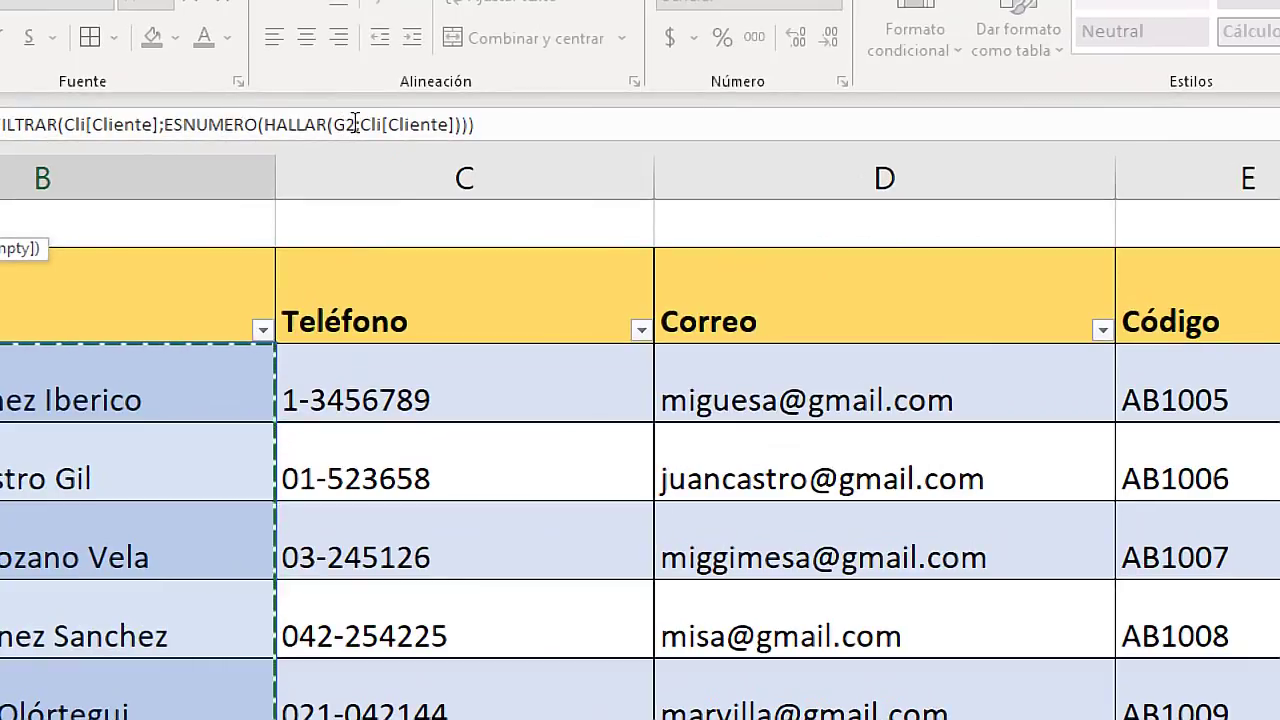
double_click(345, 122)
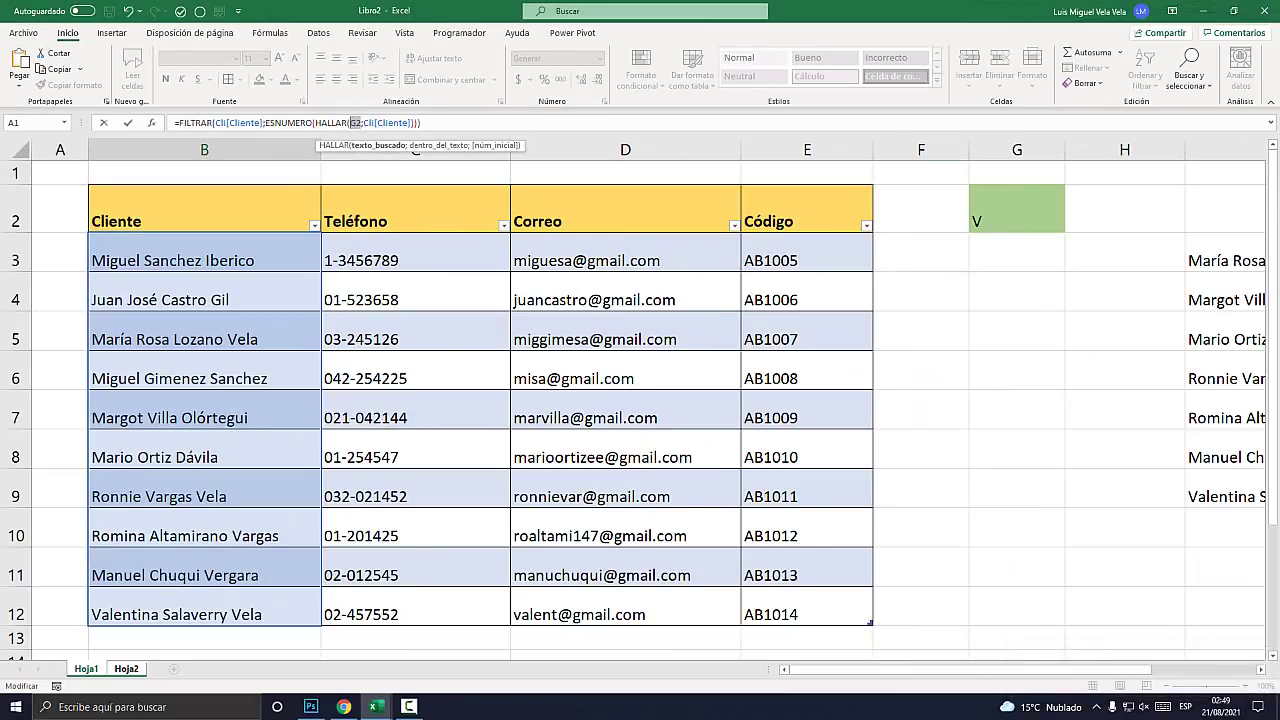
left_click(1017, 208)
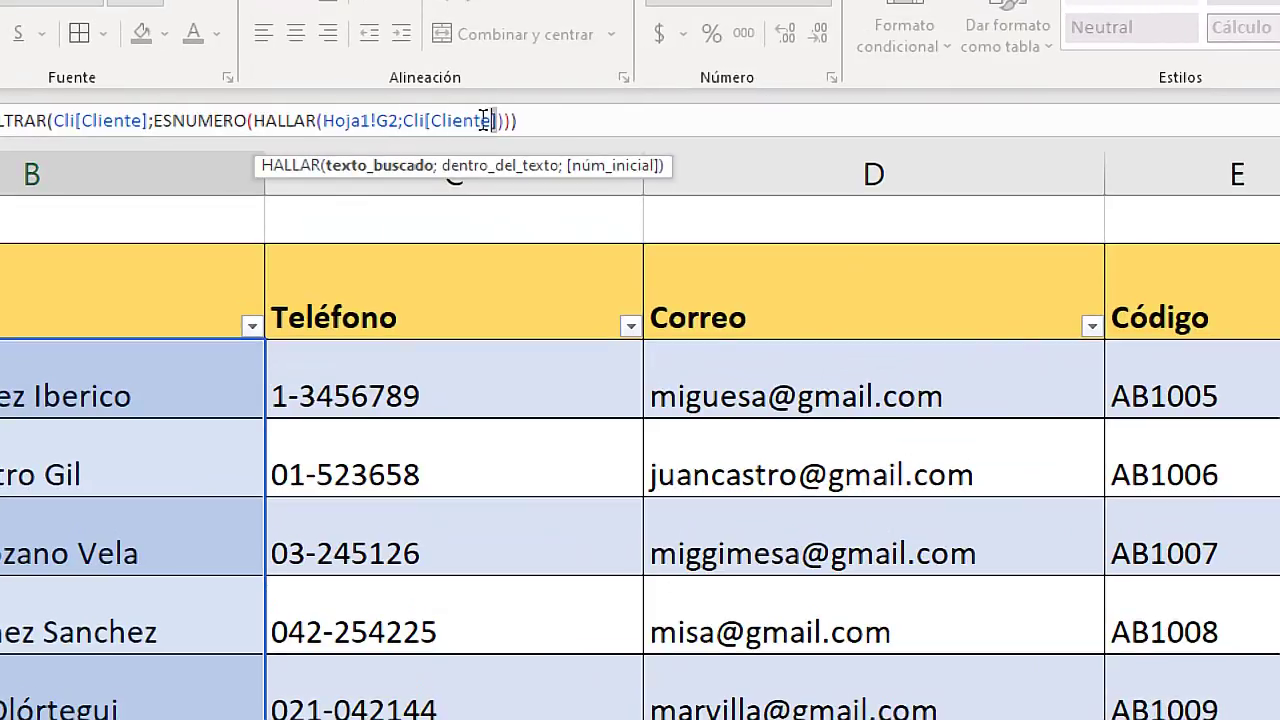
left_click_drag(494, 120, 403, 120)
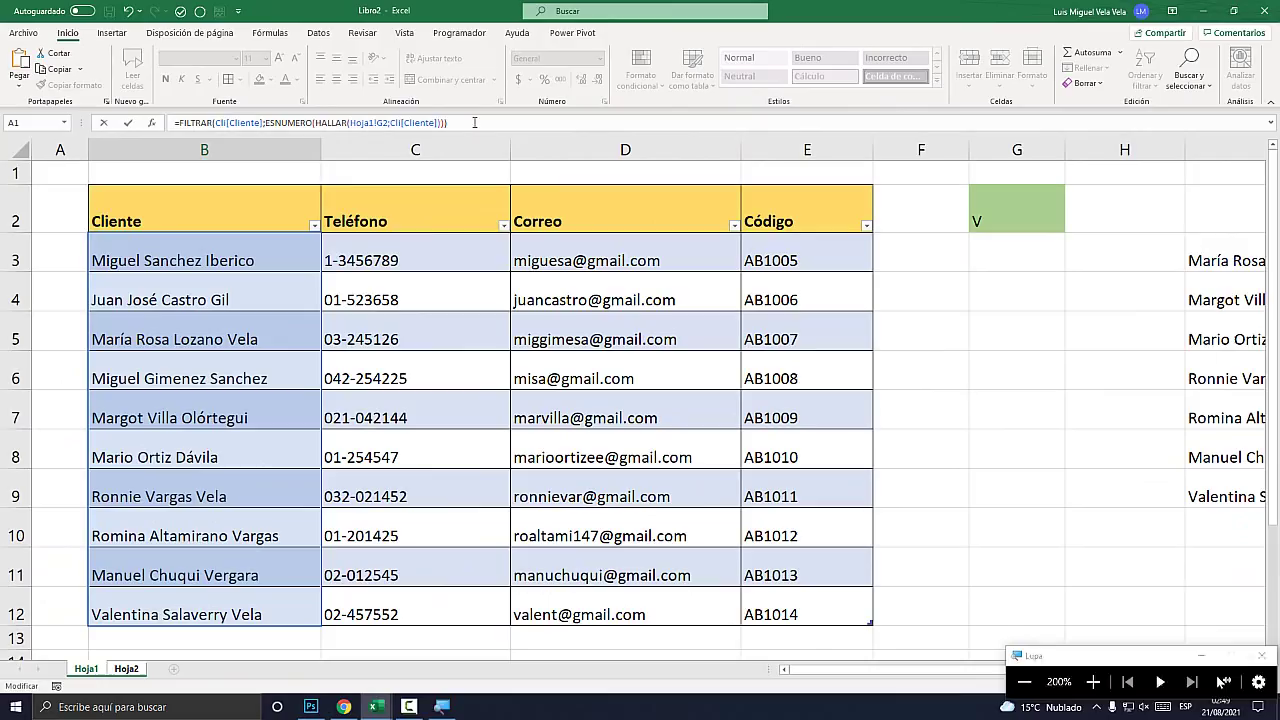
key("Return")
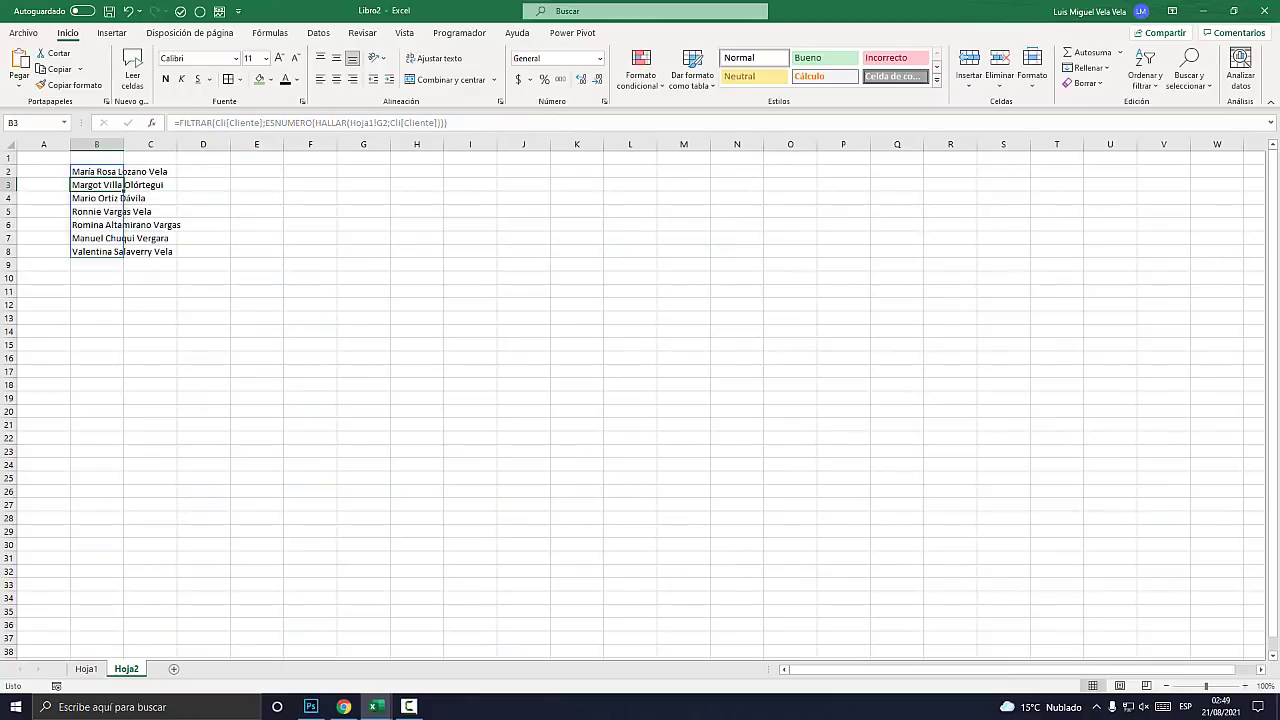
- Widen column B and zoom in on the seven spilled names, then return to Hoja1
left_click_drag(123, 144, 213, 144)
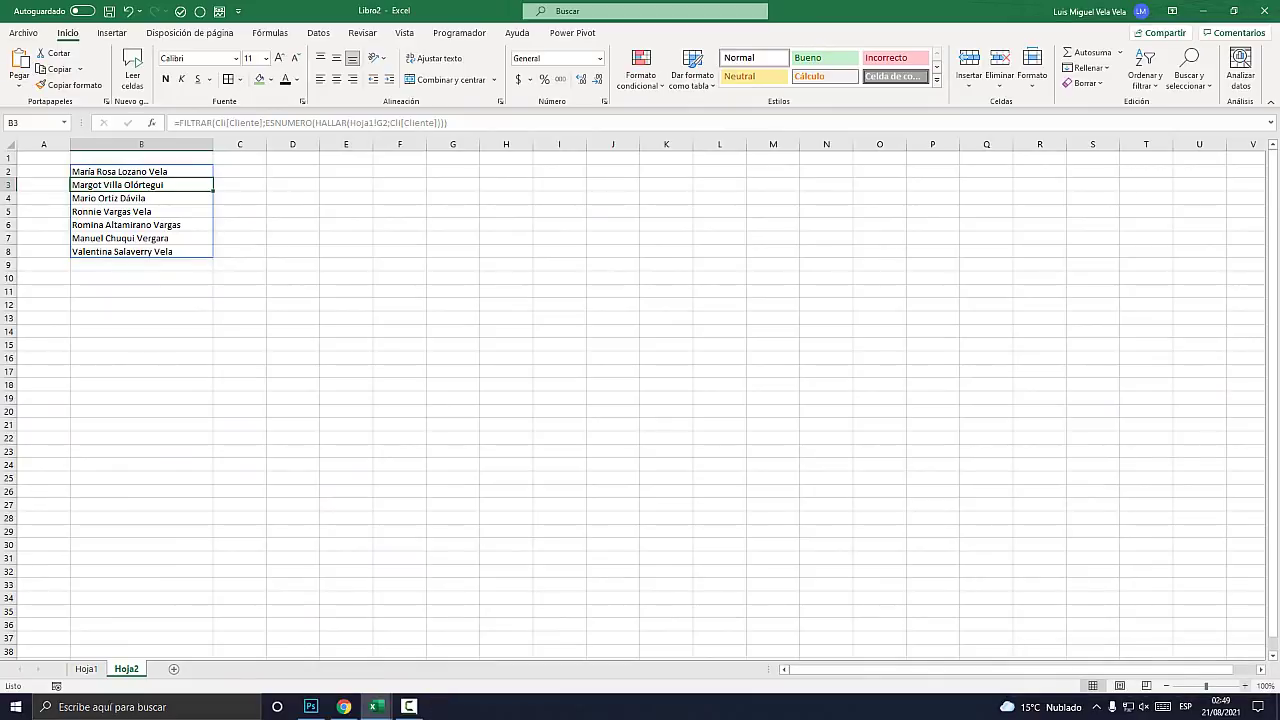
left_click(1245, 686)
left_click(1245, 686)
left_click(1245, 686)
left_click(1245, 686)
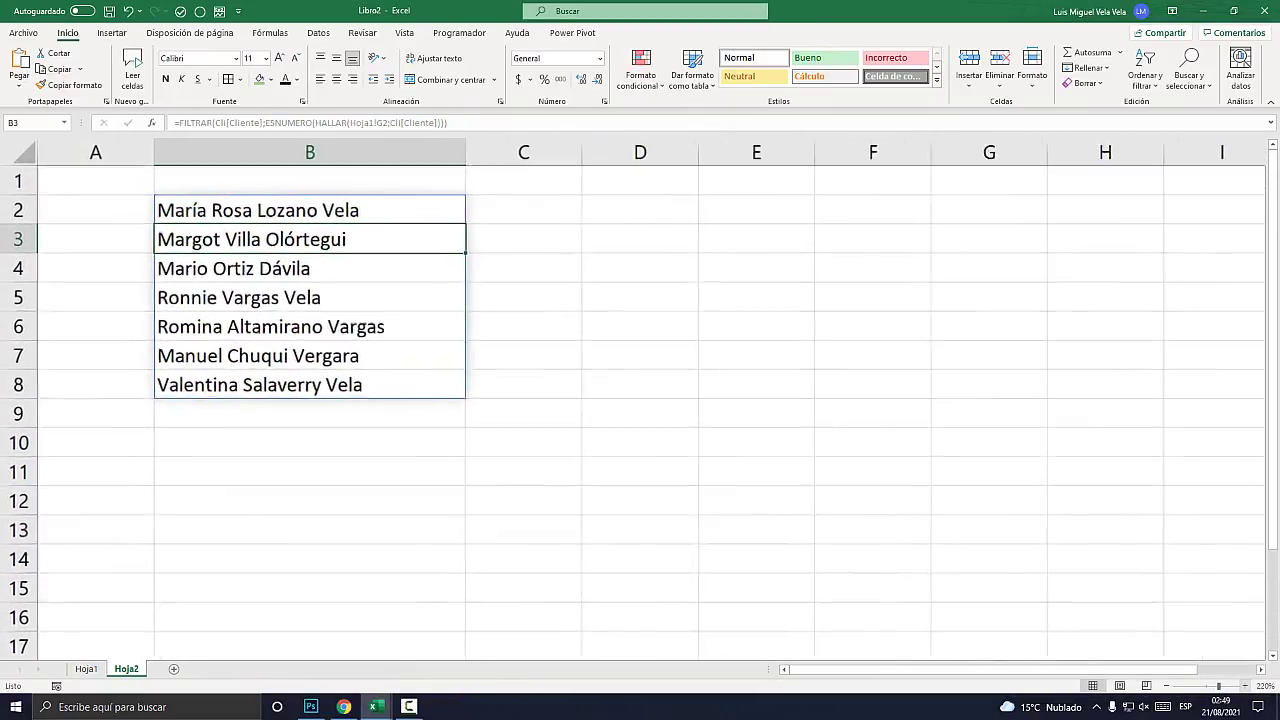
left_click(86, 668)
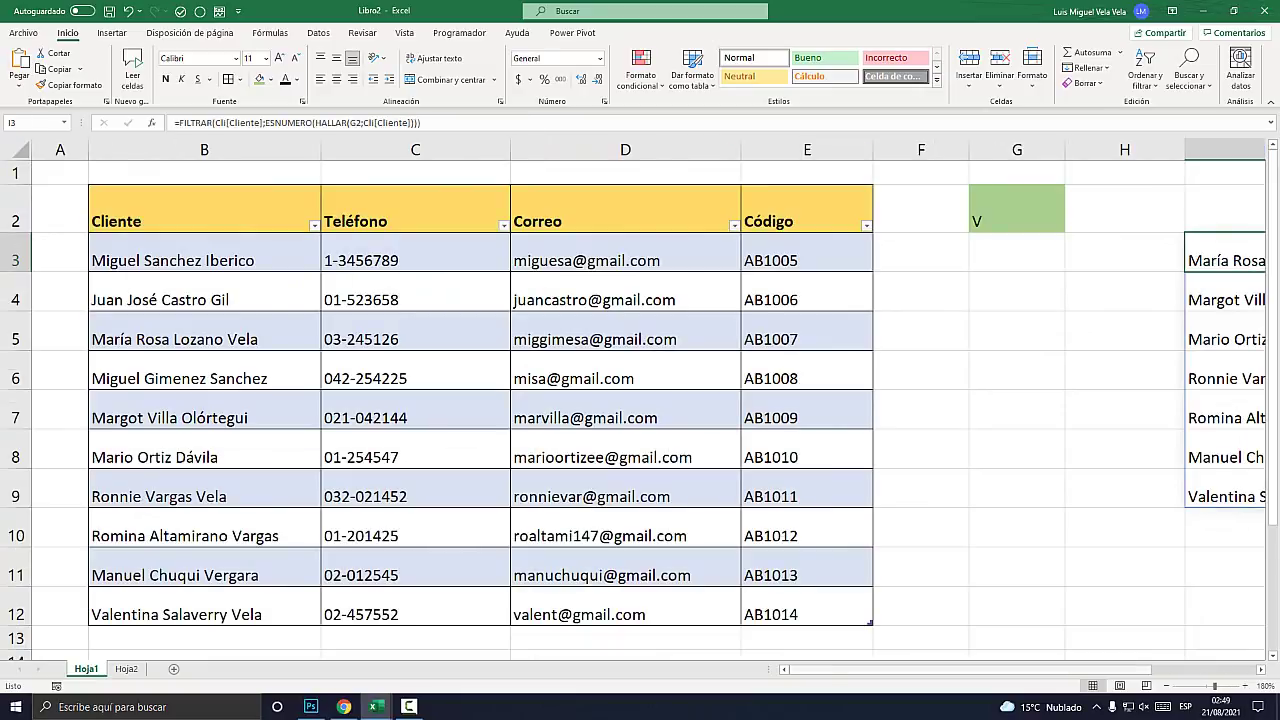
- Delete the old filtered name list in column I of Hoja1
scroll(640, 400, "right", 3)
key("shift+Down")
key("shift+Down")
key("shift+Down")
key("shift+Down")
key("shift+Down")
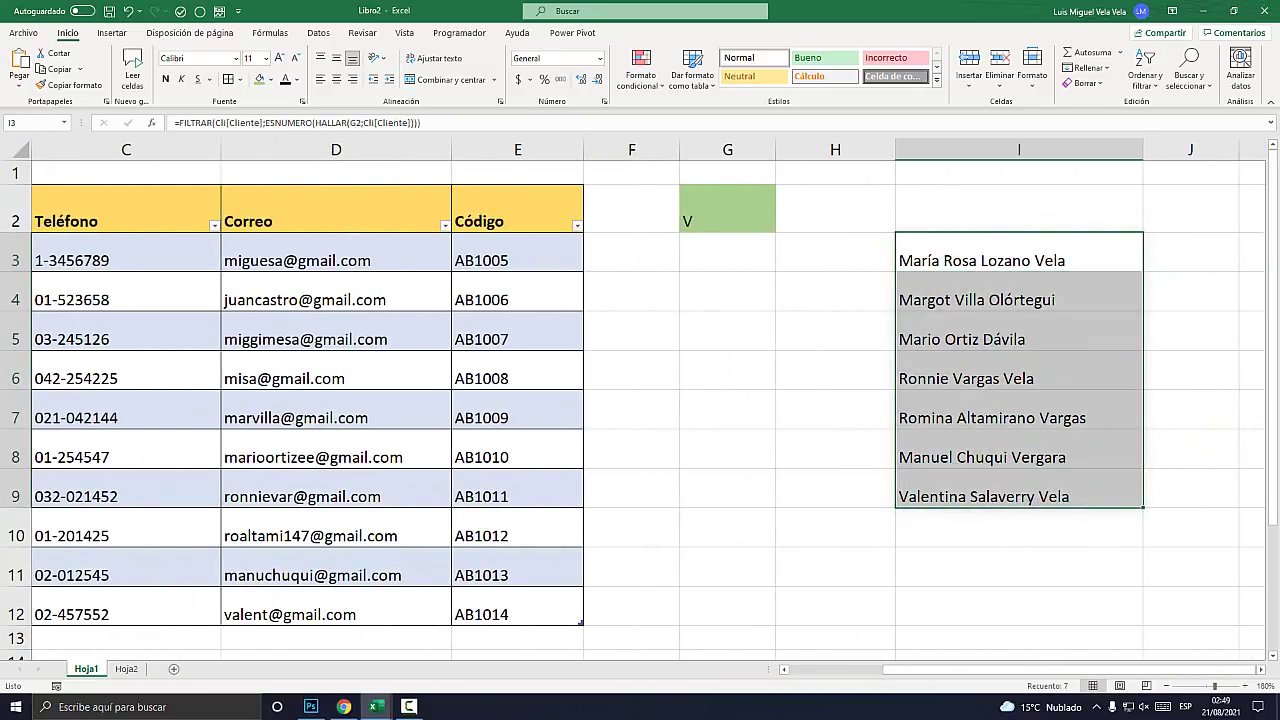
key("Delete")
left_click(835, 330)
- Change the G2 search term to Vela and confirm Hoja2 now lists three matches
left_click(727, 208)
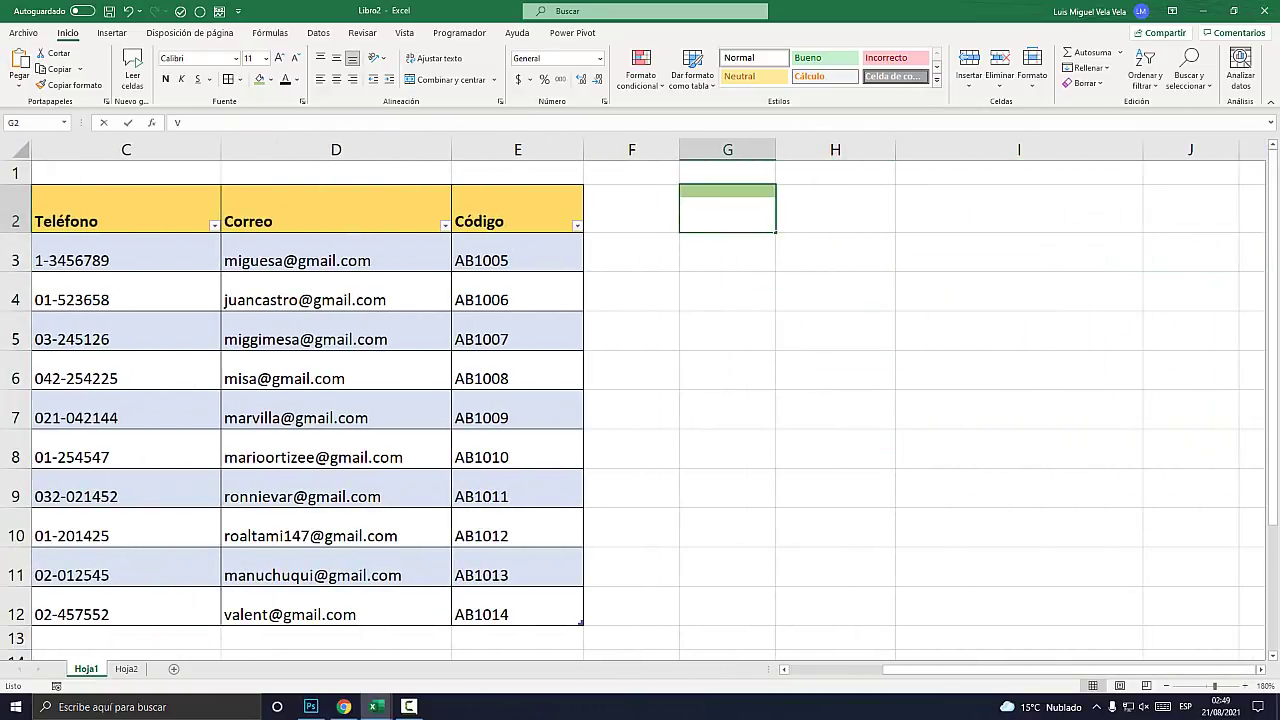
type("ela")
key("Return")
left_click(126, 669)
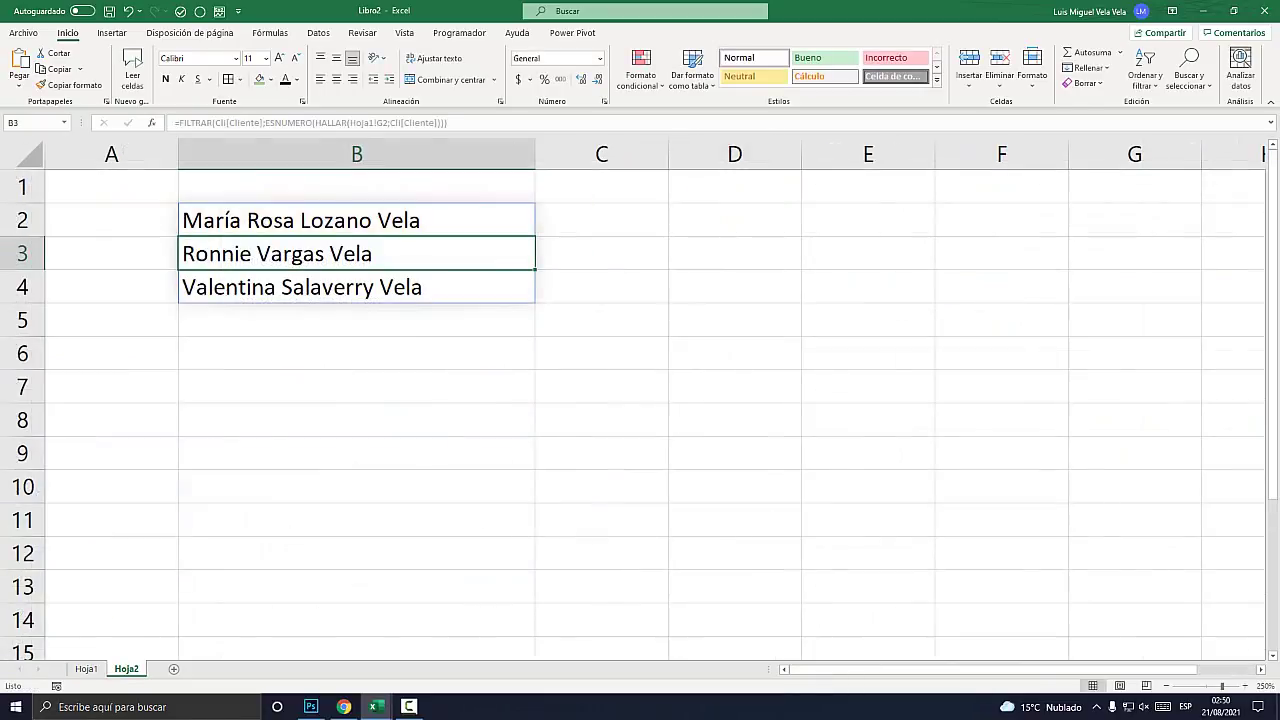
left_click_drag(356, 220, 356, 287)
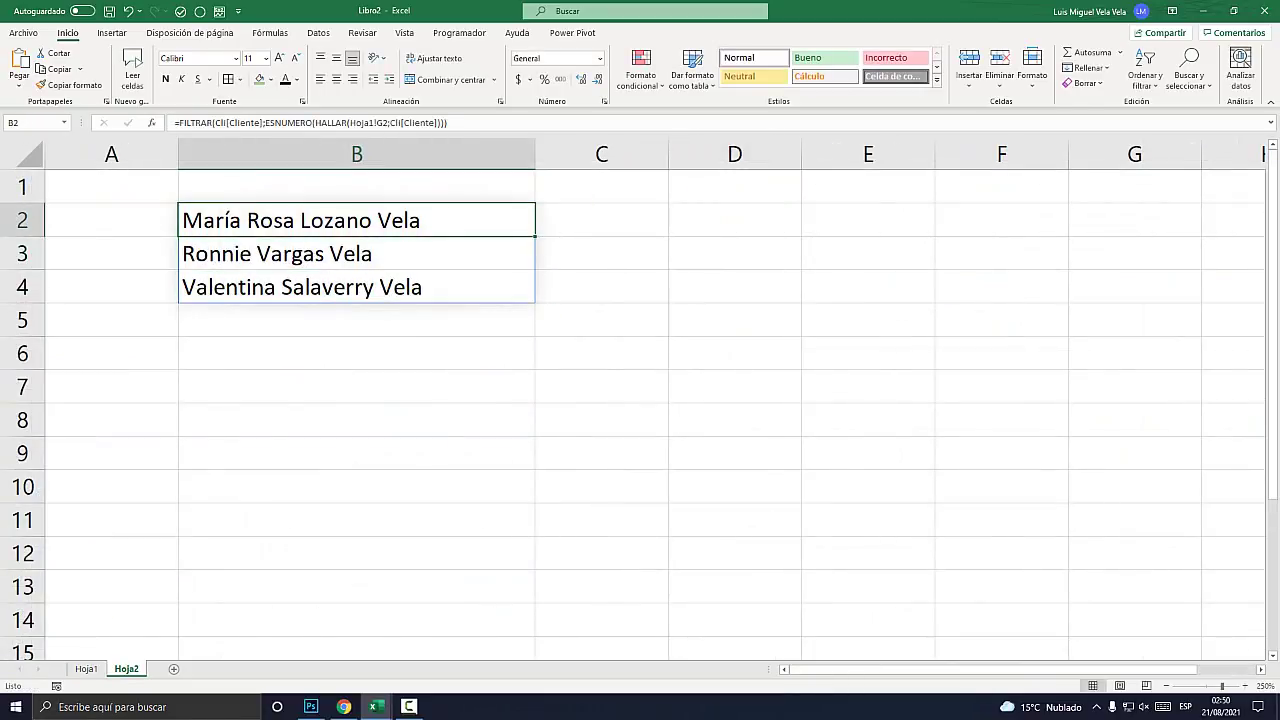
left_click_drag(356, 220, 356, 287)
- Back on Hoja1, widen column G around the search cell
key("ctrl+Page_Up")
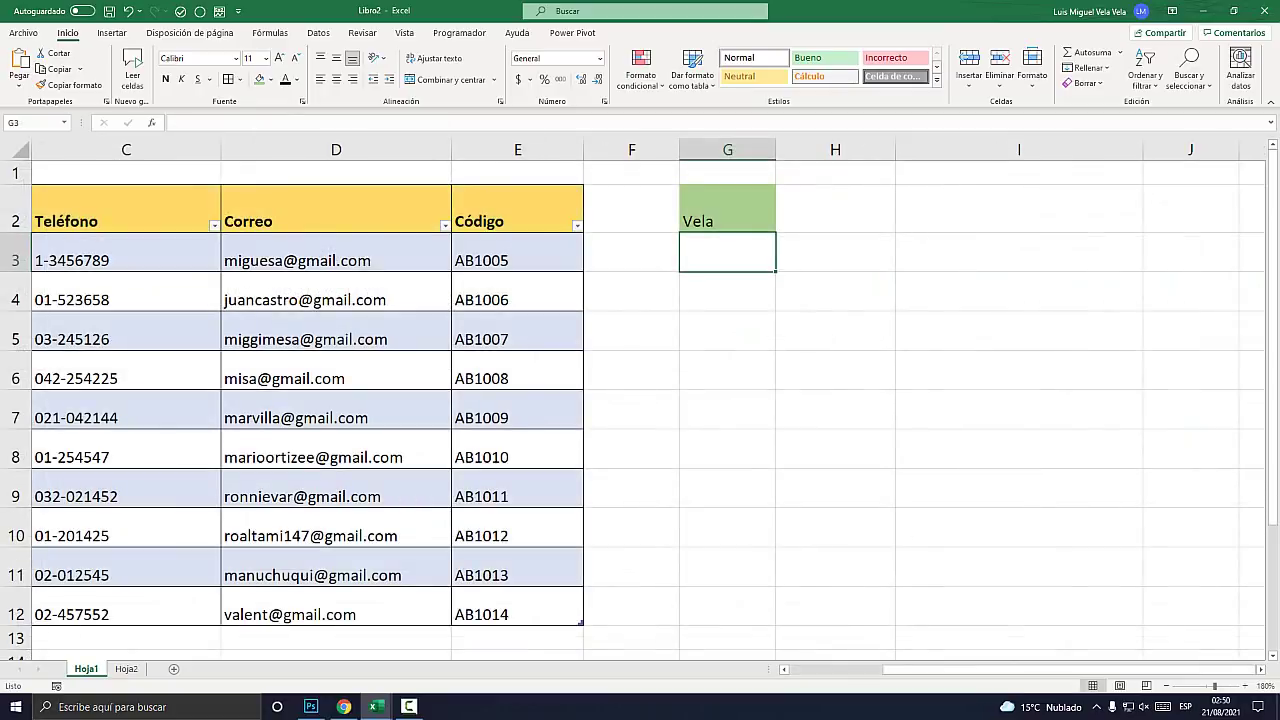
scroll(640, 400, "left", 3)
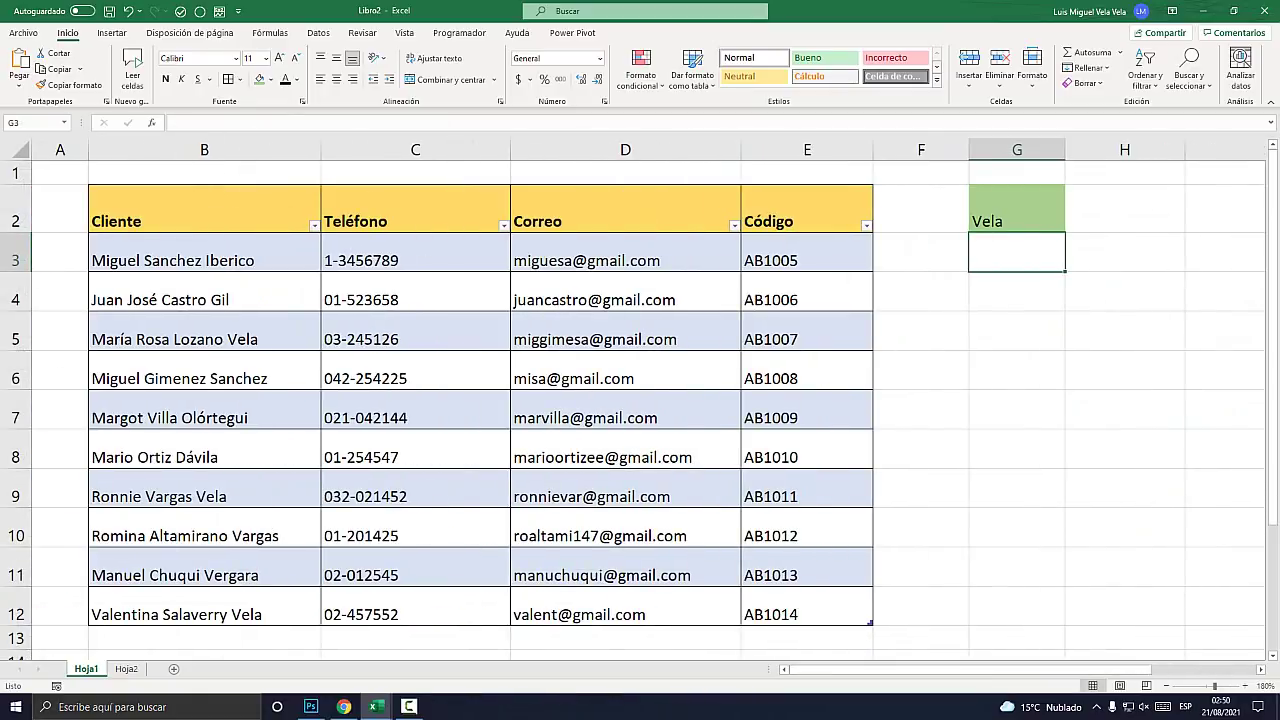
left_click(1017, 208)
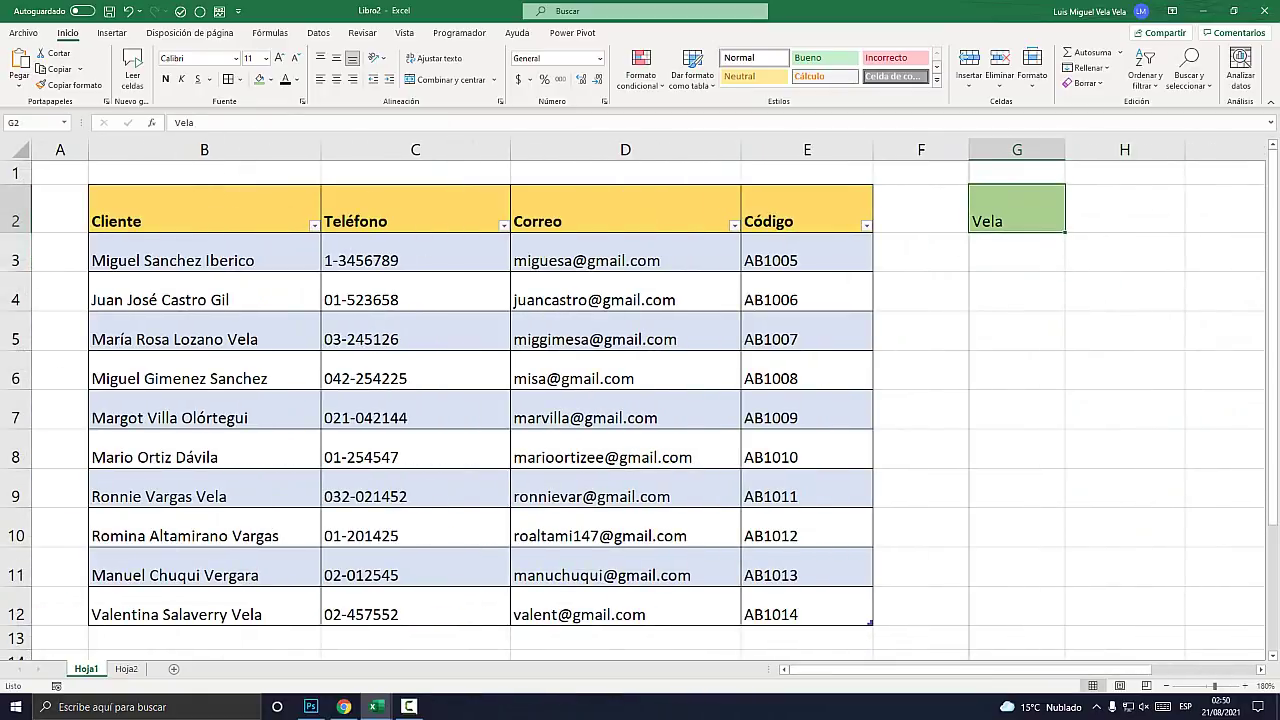
left_click_drag(1065, 149, 1165, 149)
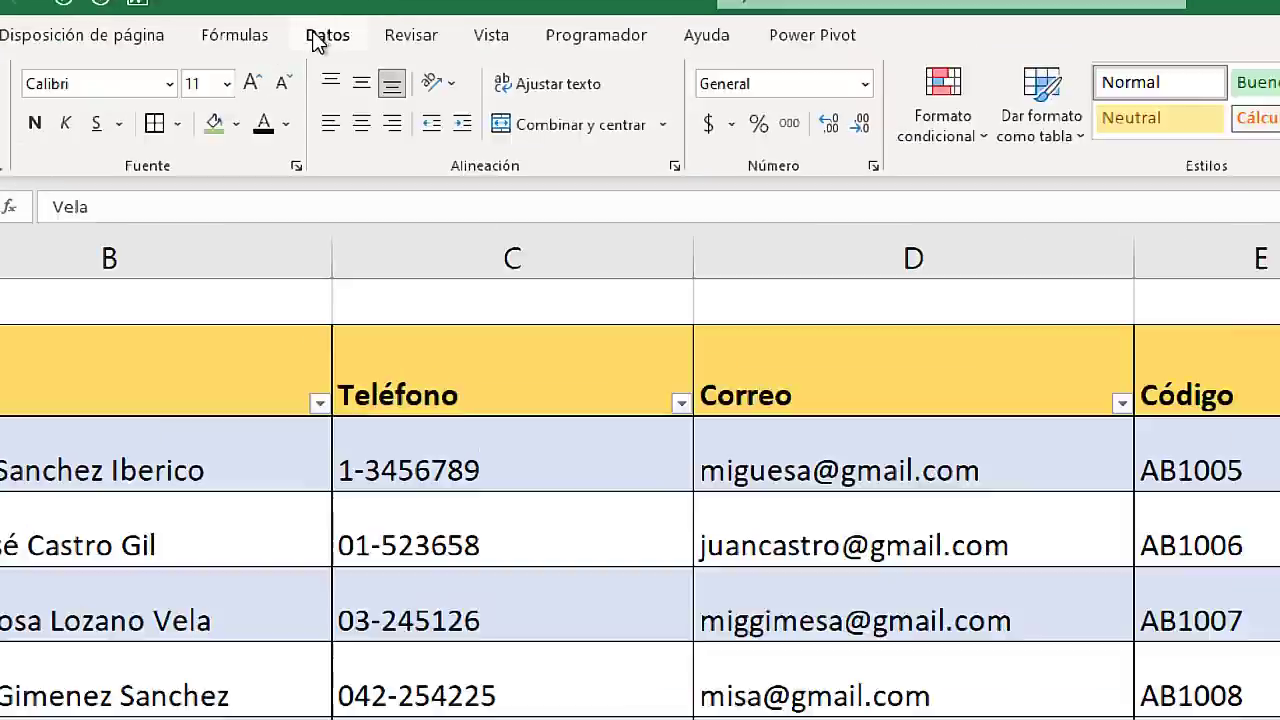
- Dismiss the code-interrupted message and give G2 a List validation sourced from =Hoja2!$B$2
key("ctrl+Break")
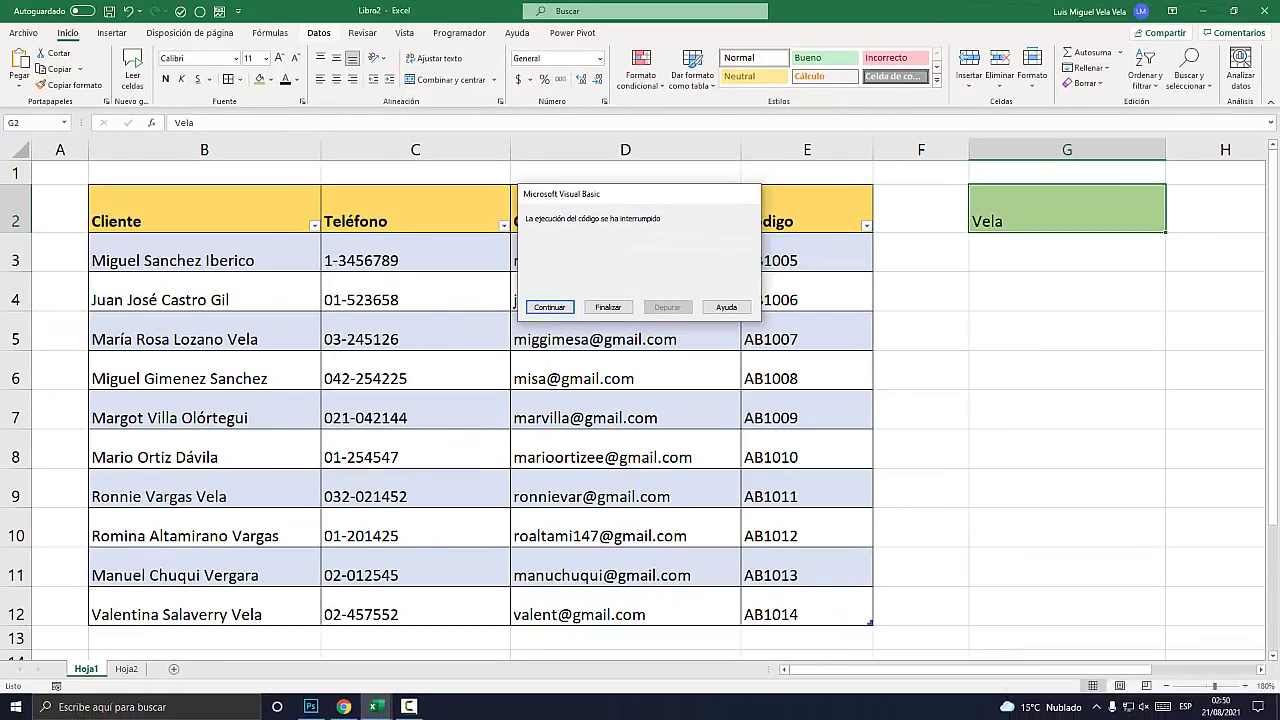
left_click(608, 307)
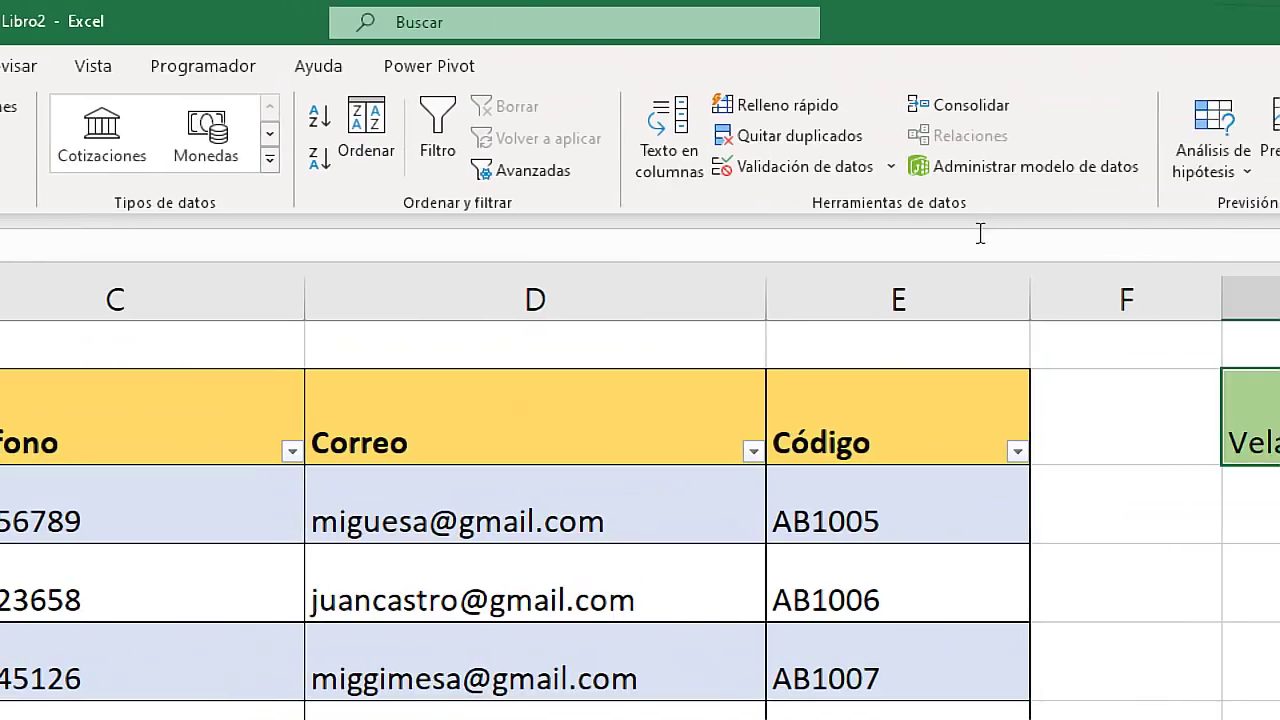
left_click(805, 168)
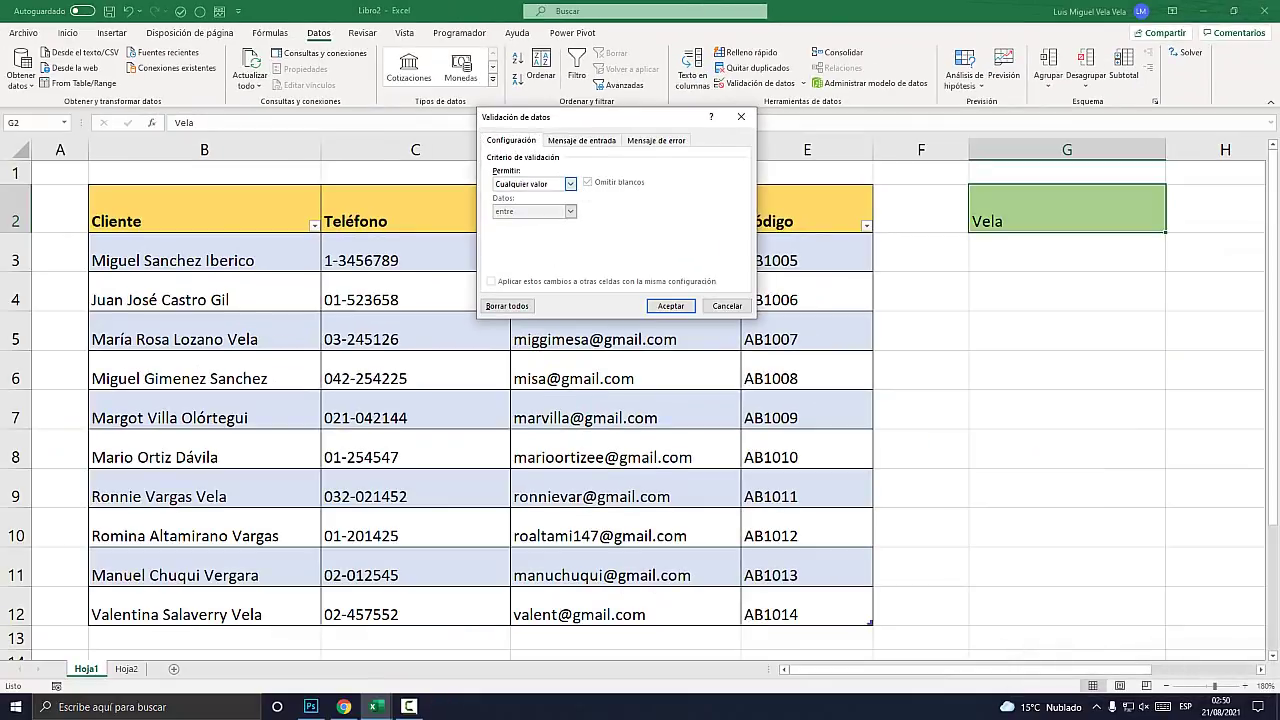
left_click(570, 184)
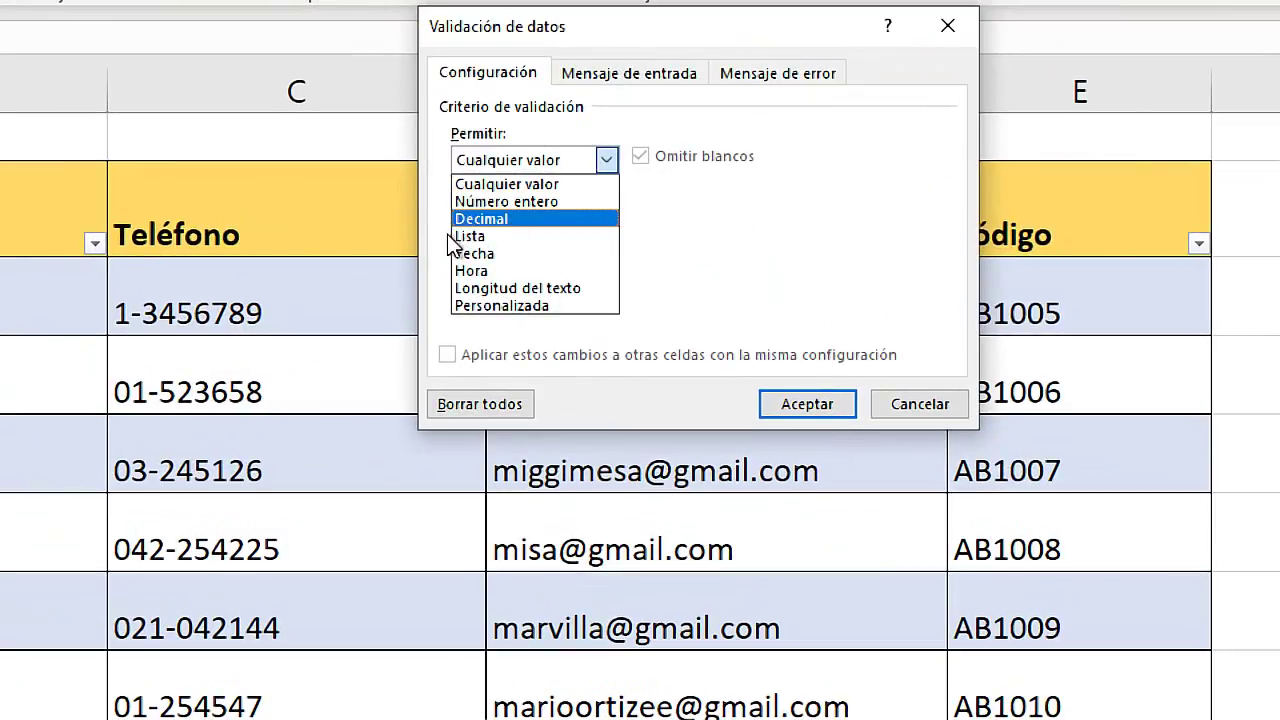
left_click(512, 222)
left_click(500, 267)
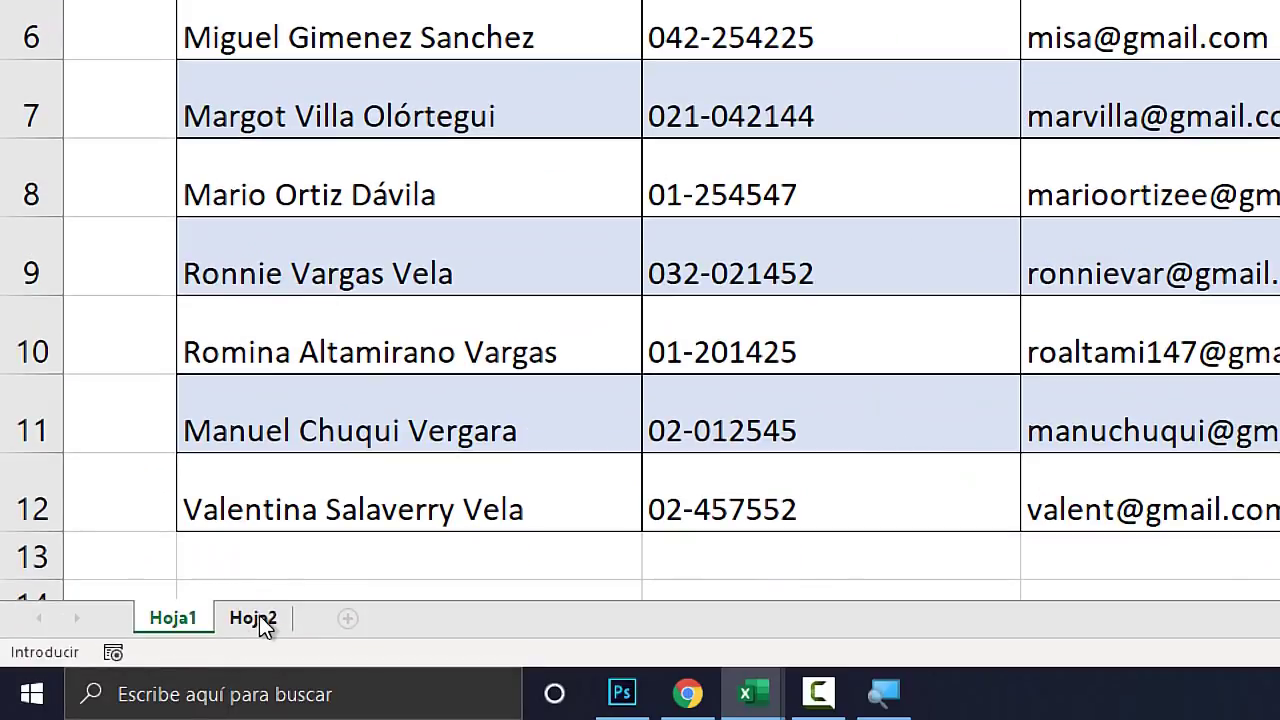
left_click(127, 668)
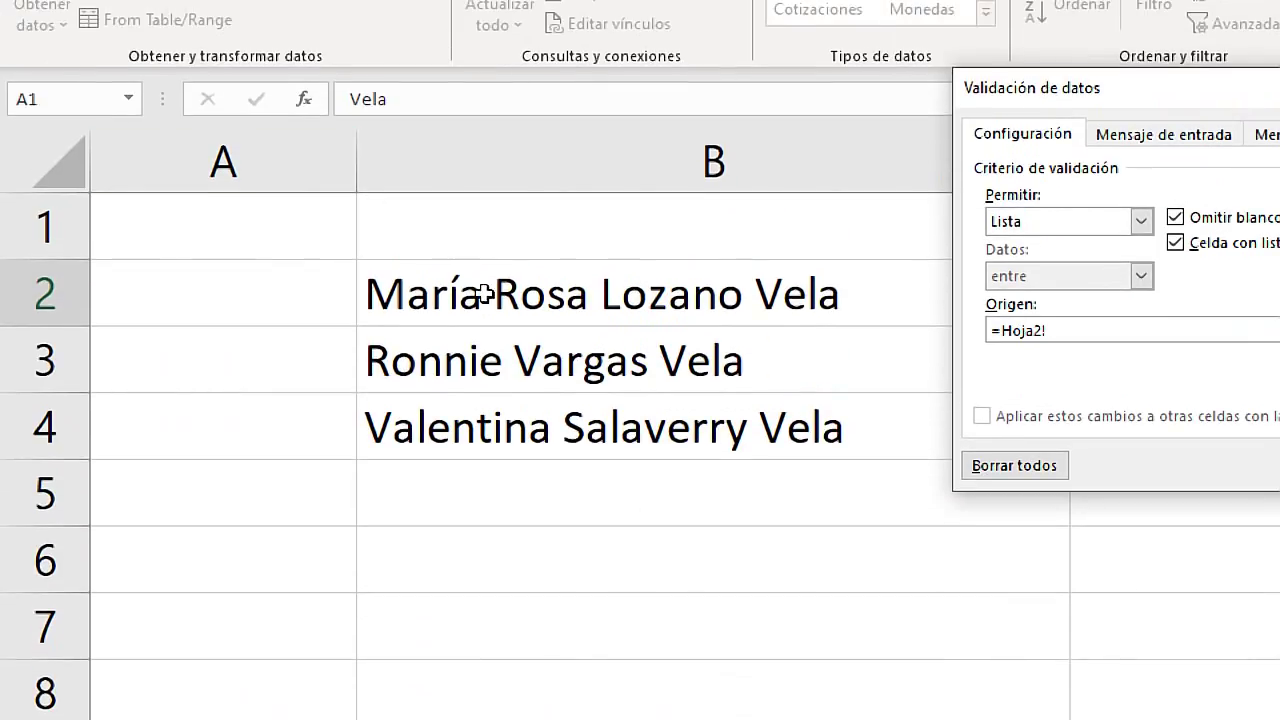
left_click(590, 293)
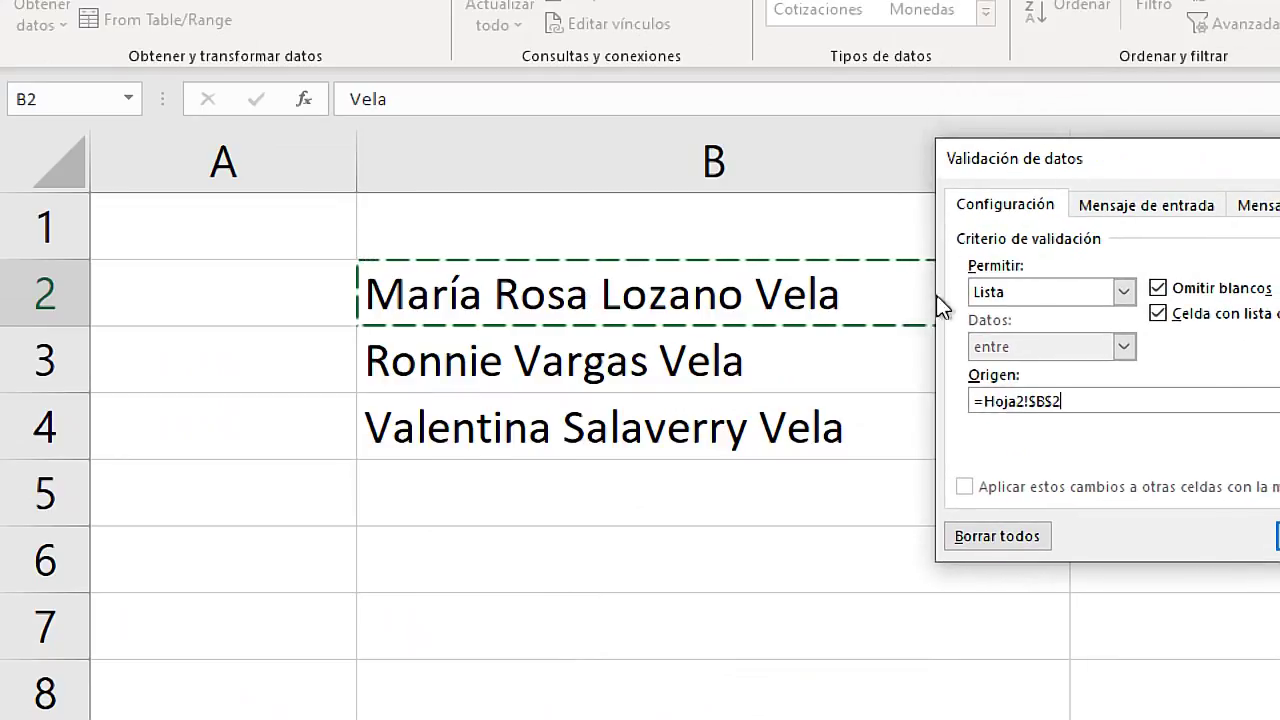
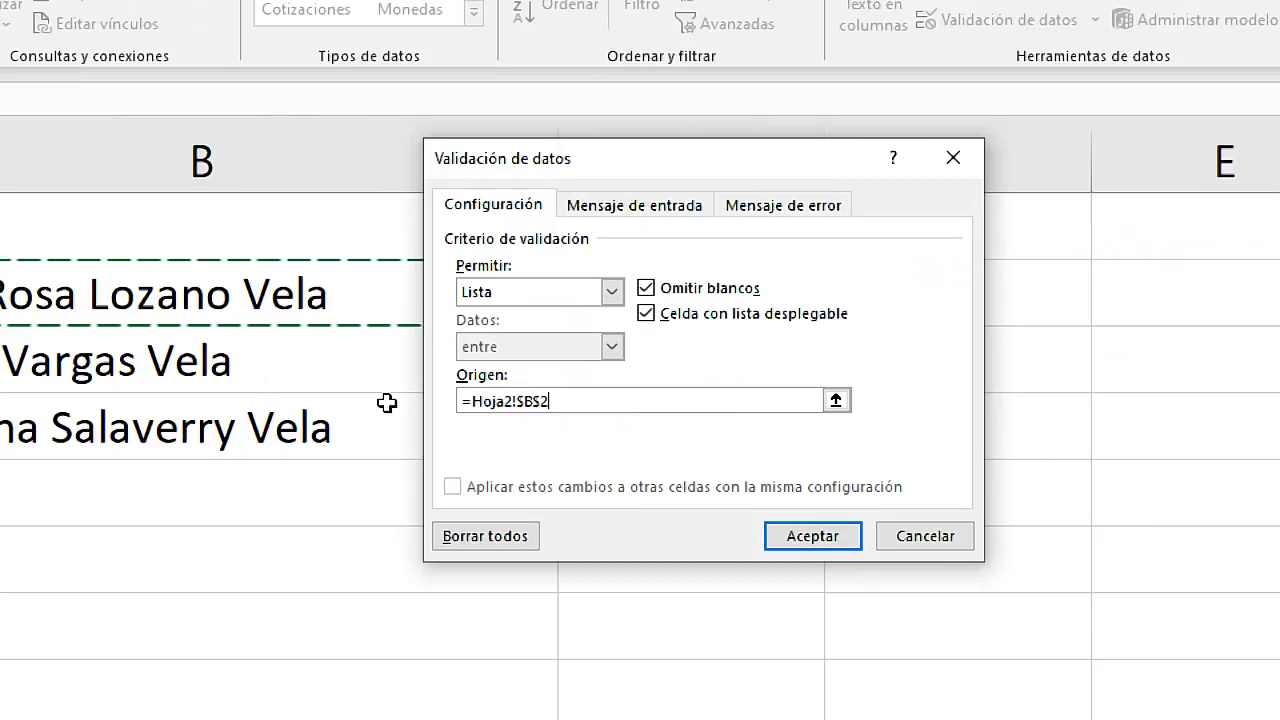
- Append # so G2's list source becomes the spilled range =Hoja2!$B$2#
type("#")
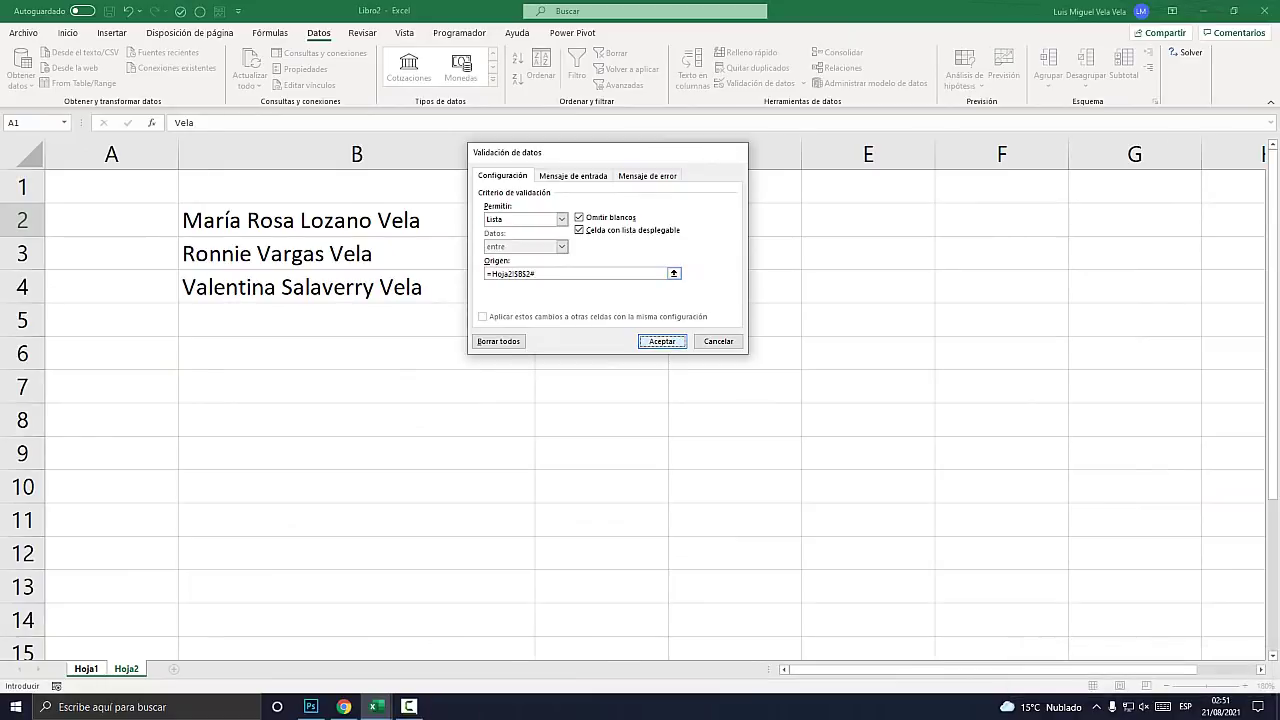
left_click(891, 498)
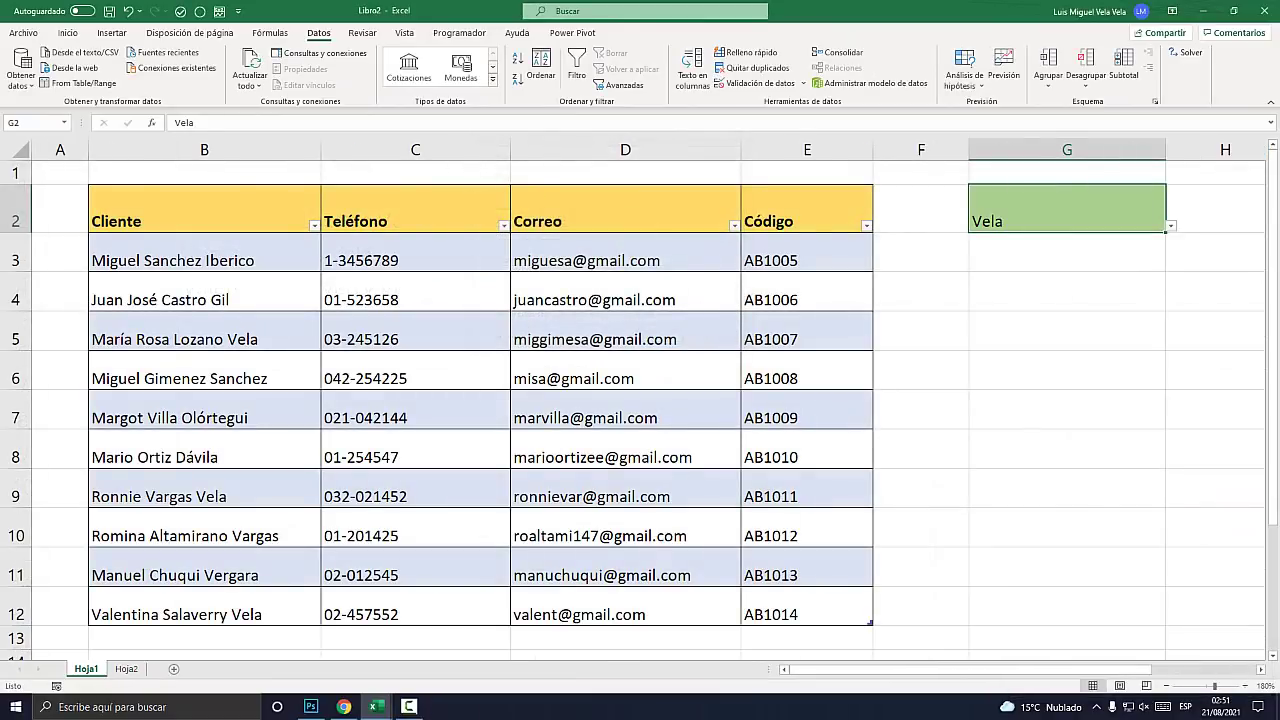
key("alt+Down")
key("Down")
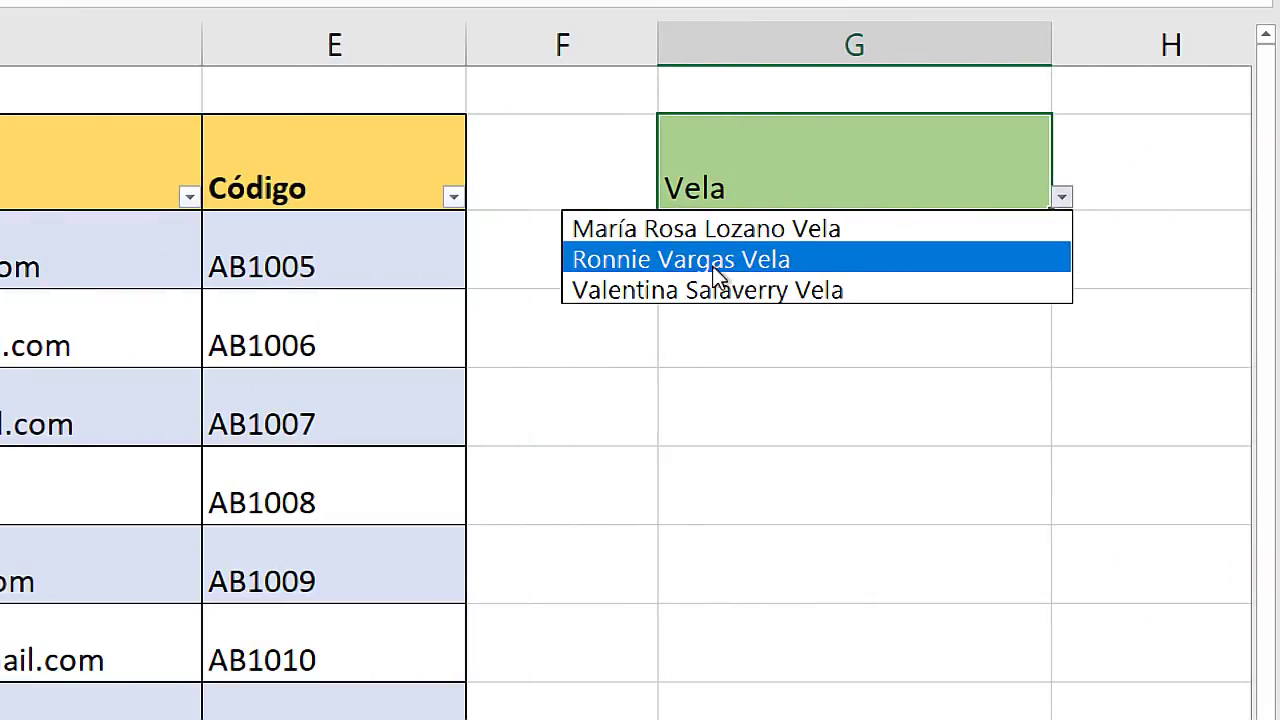
left_click(714, 266)
left_click(1062, 196)
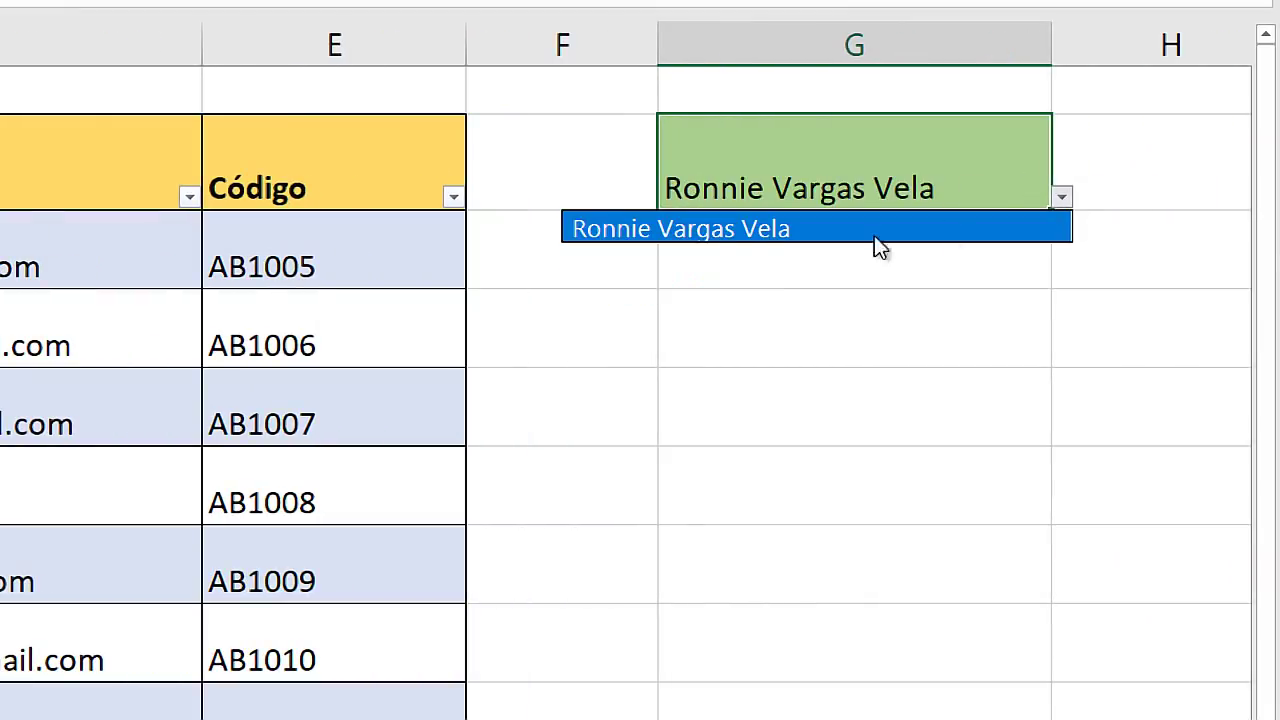
left_click(874, 237)
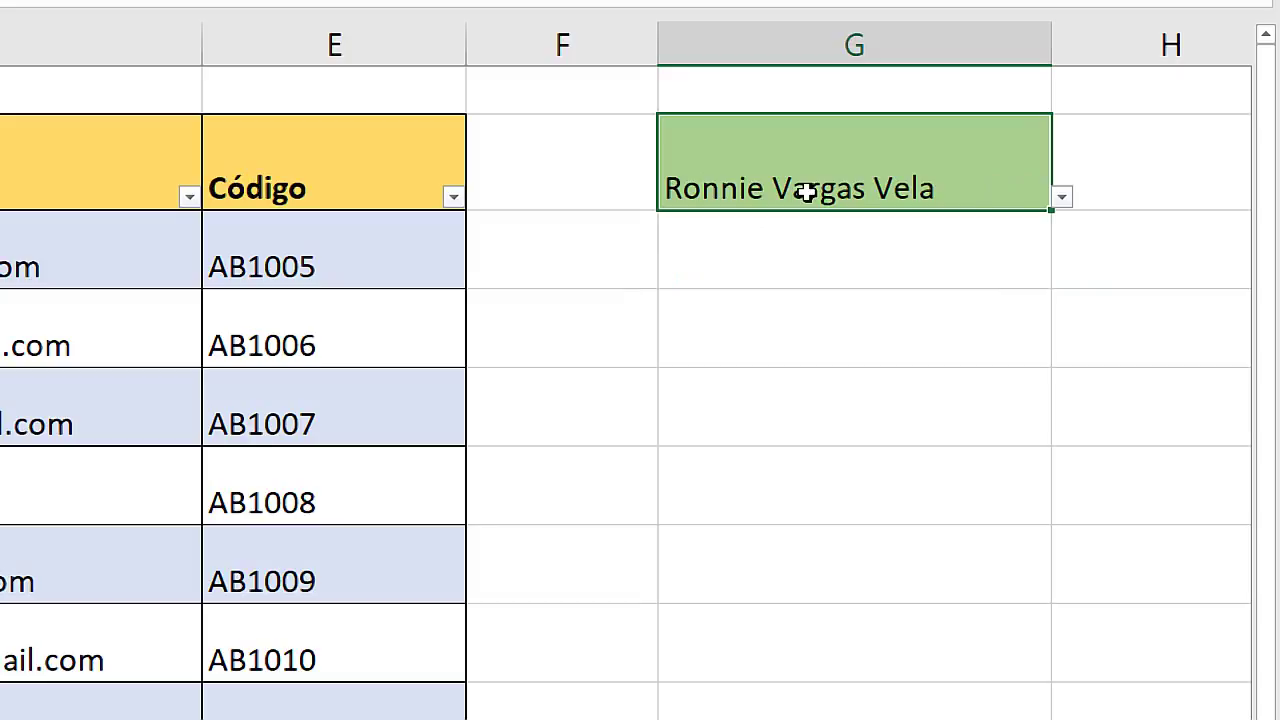
- Enter a partial 'V' in G2, then cancel the rejection error to restore the name
type("V")
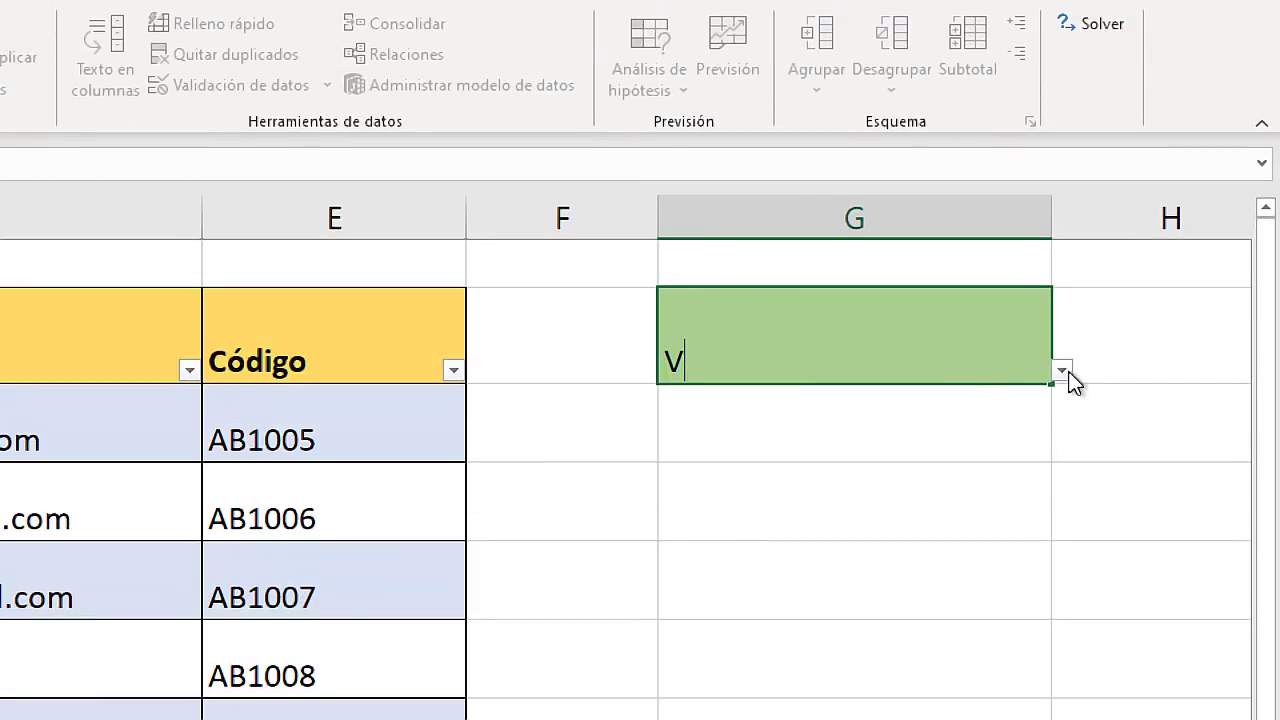
key("Return")
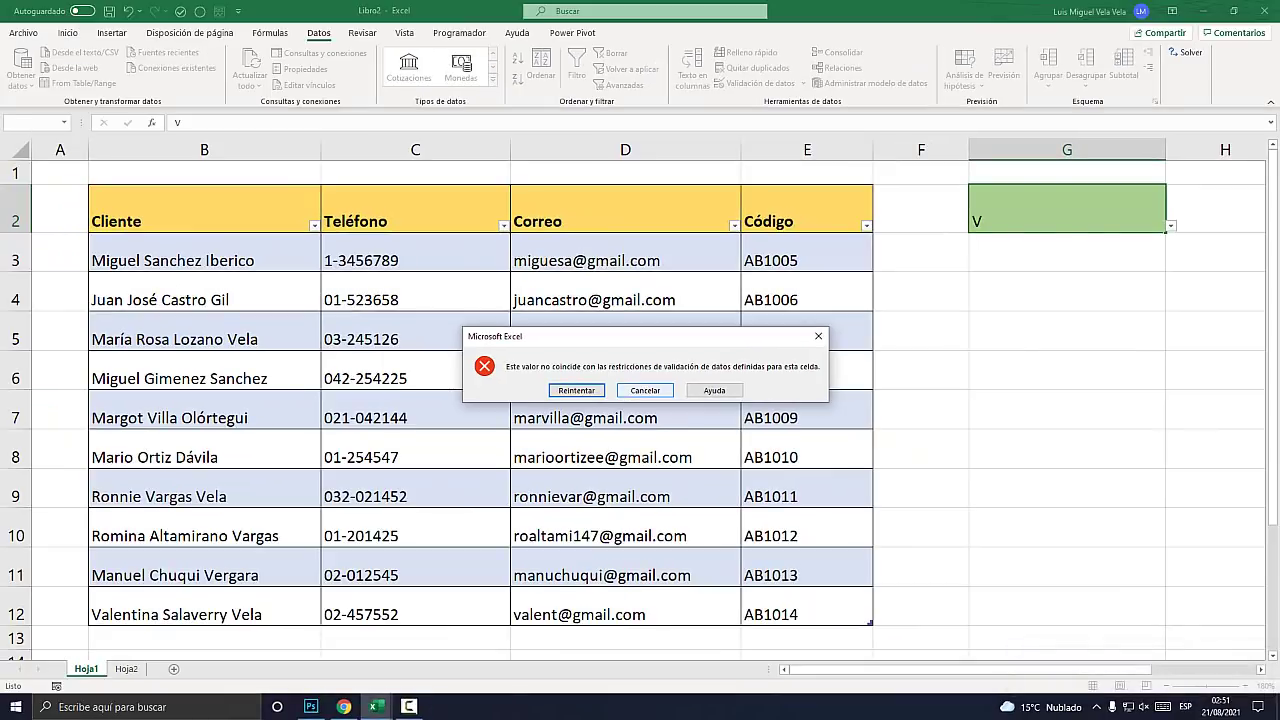
left_click(630, 386)
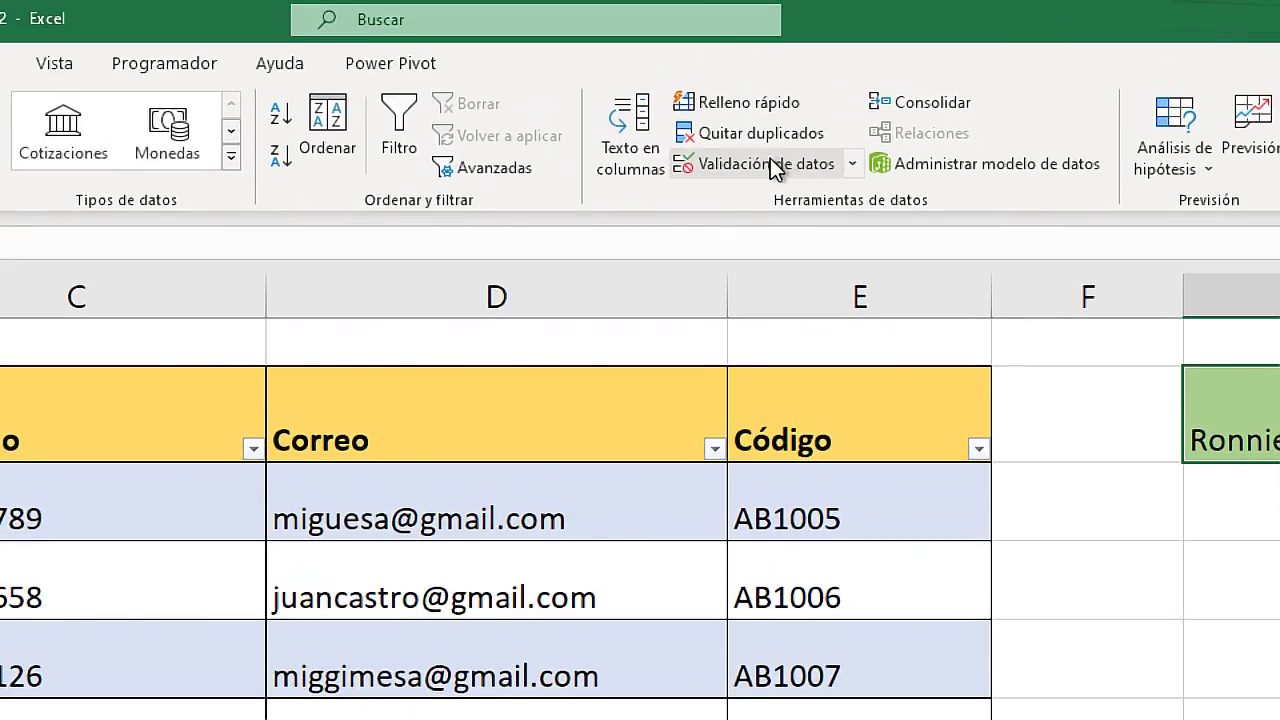
- In G2's data validation, untick both the error alert and the input message options
left_click(762, 84)
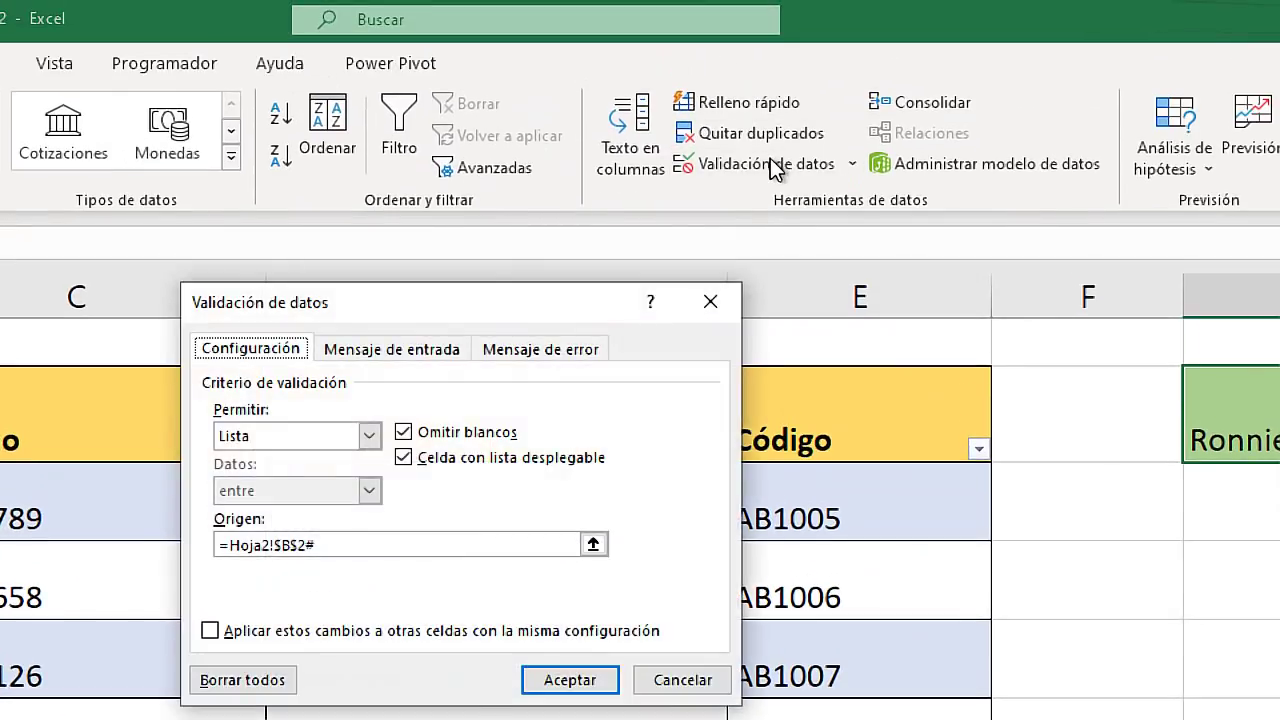
key("Escape")
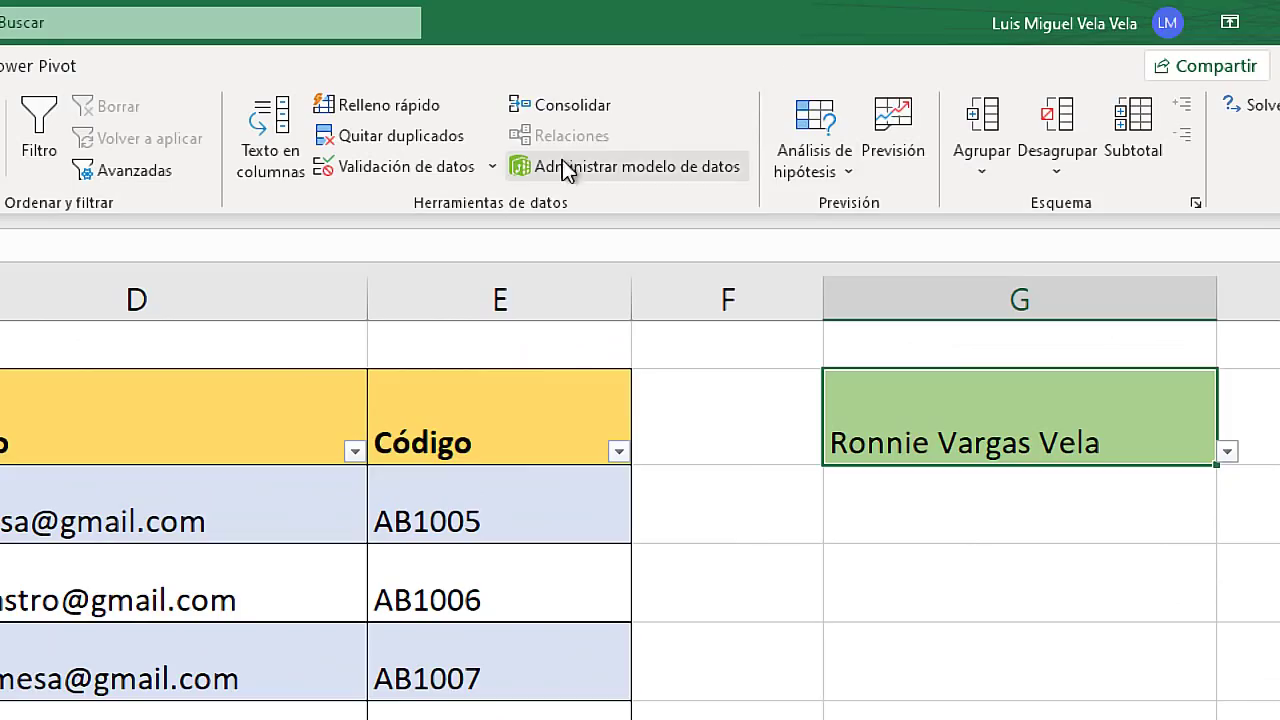
left_click(378, 167)
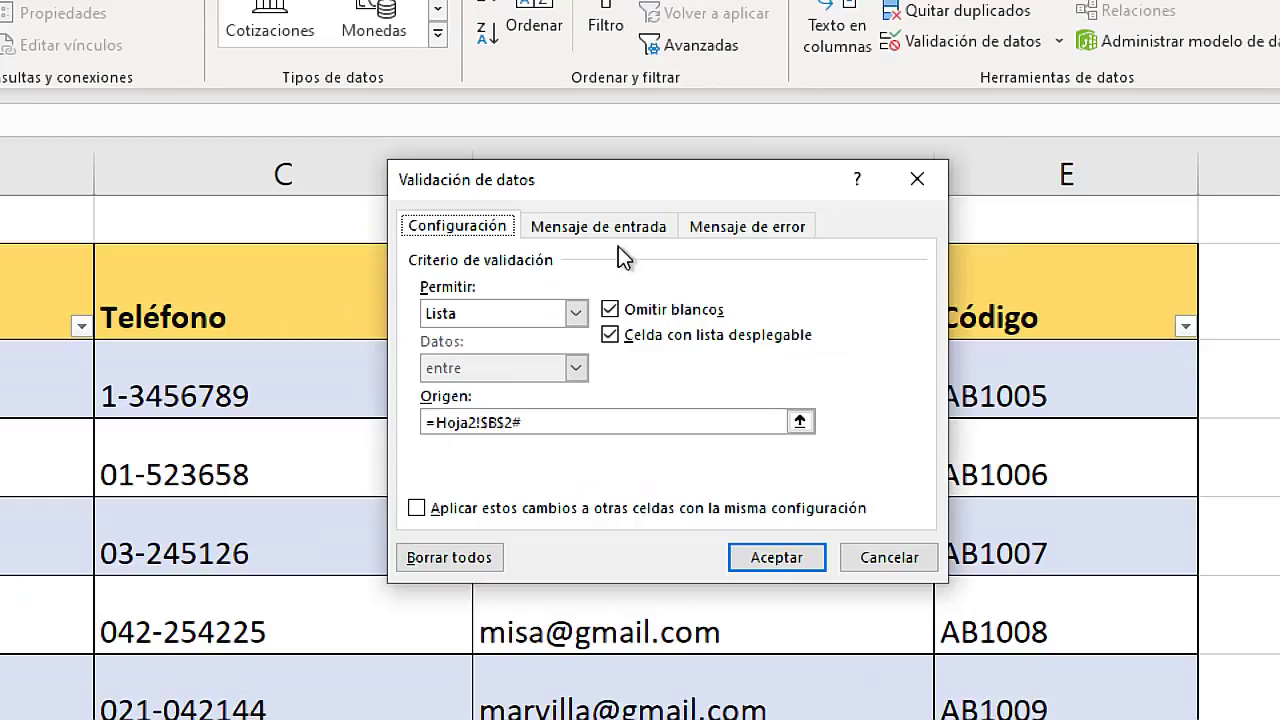
left_click(740, 228)
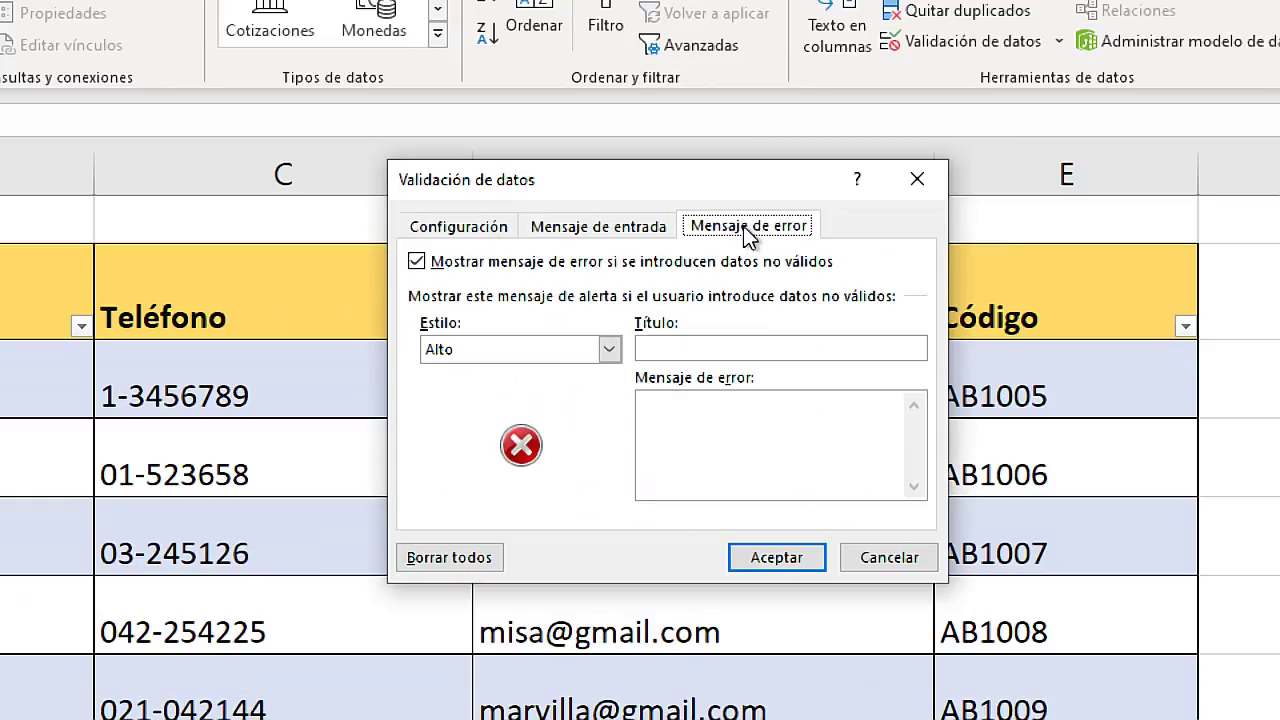
left_click(416, 262)
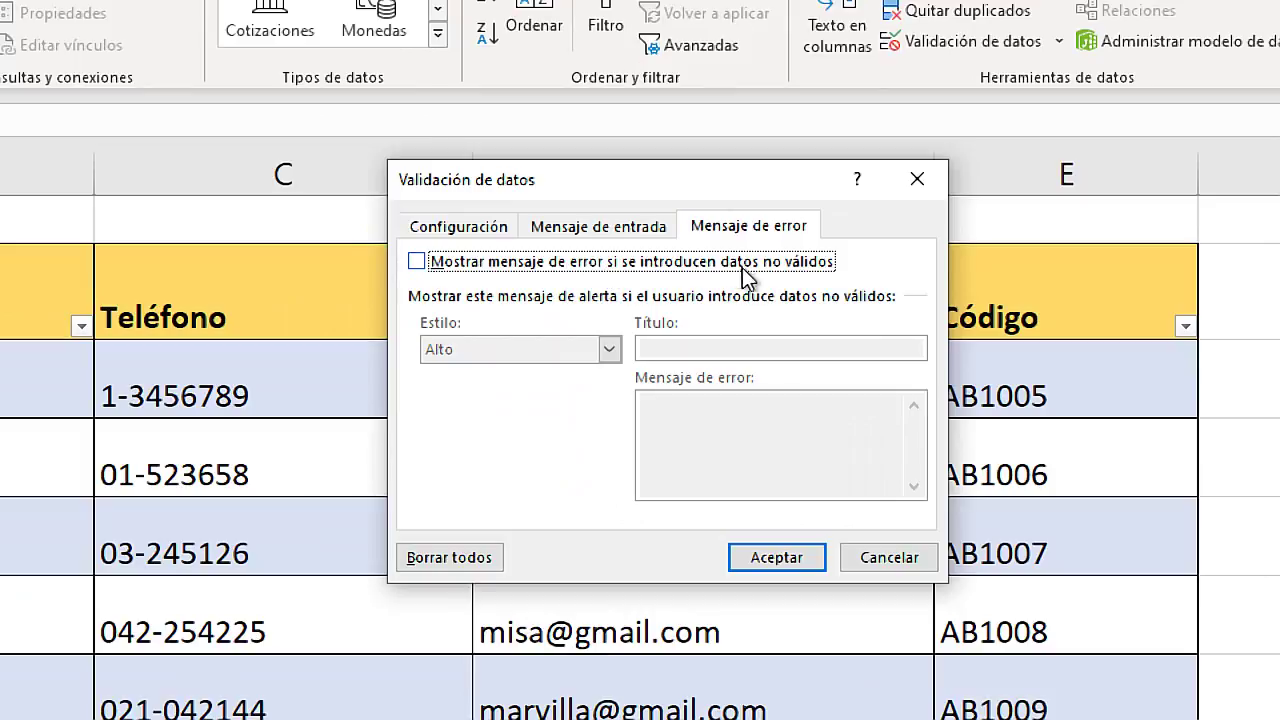
left_click(627, 236)
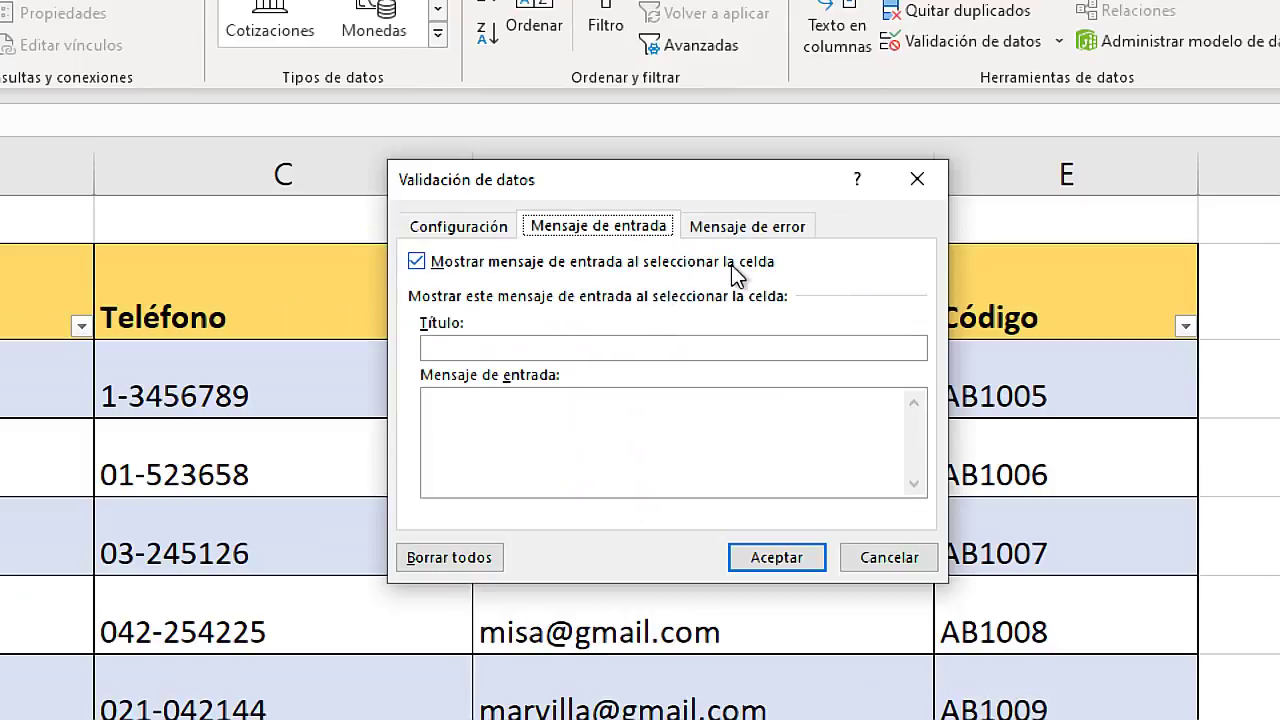
left_click(416, 262)
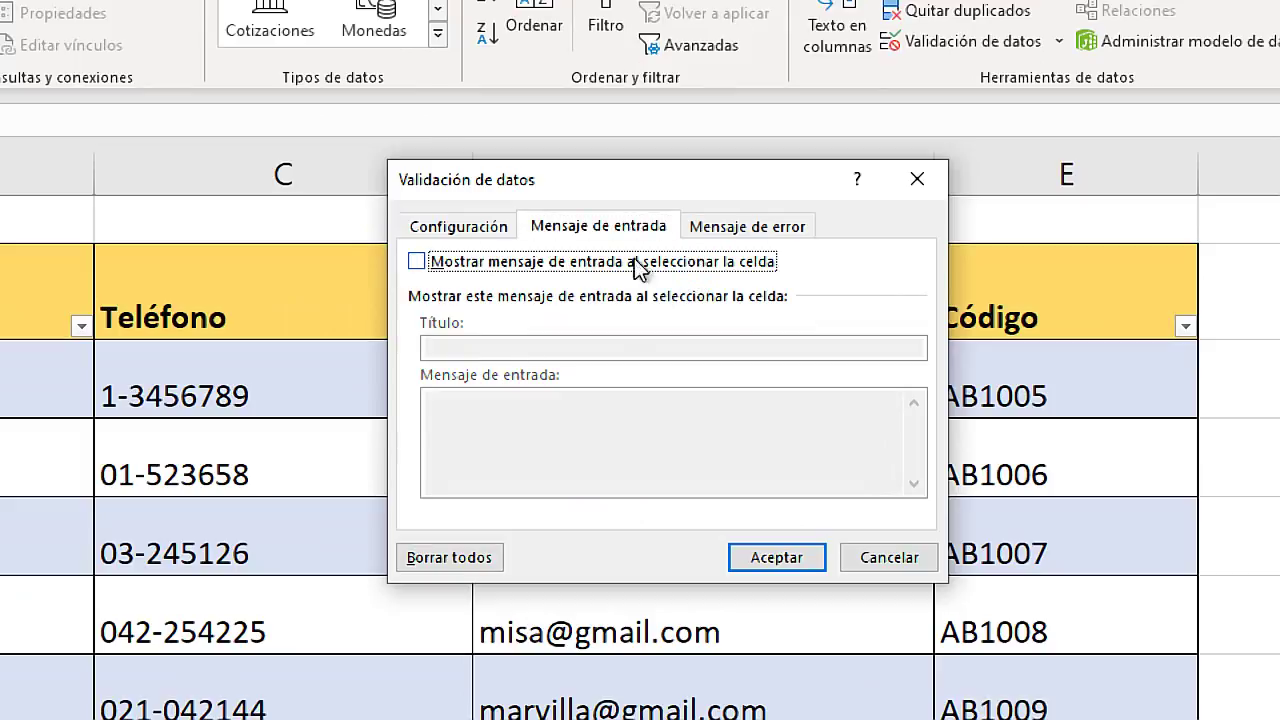
key("ctrl+Tab")
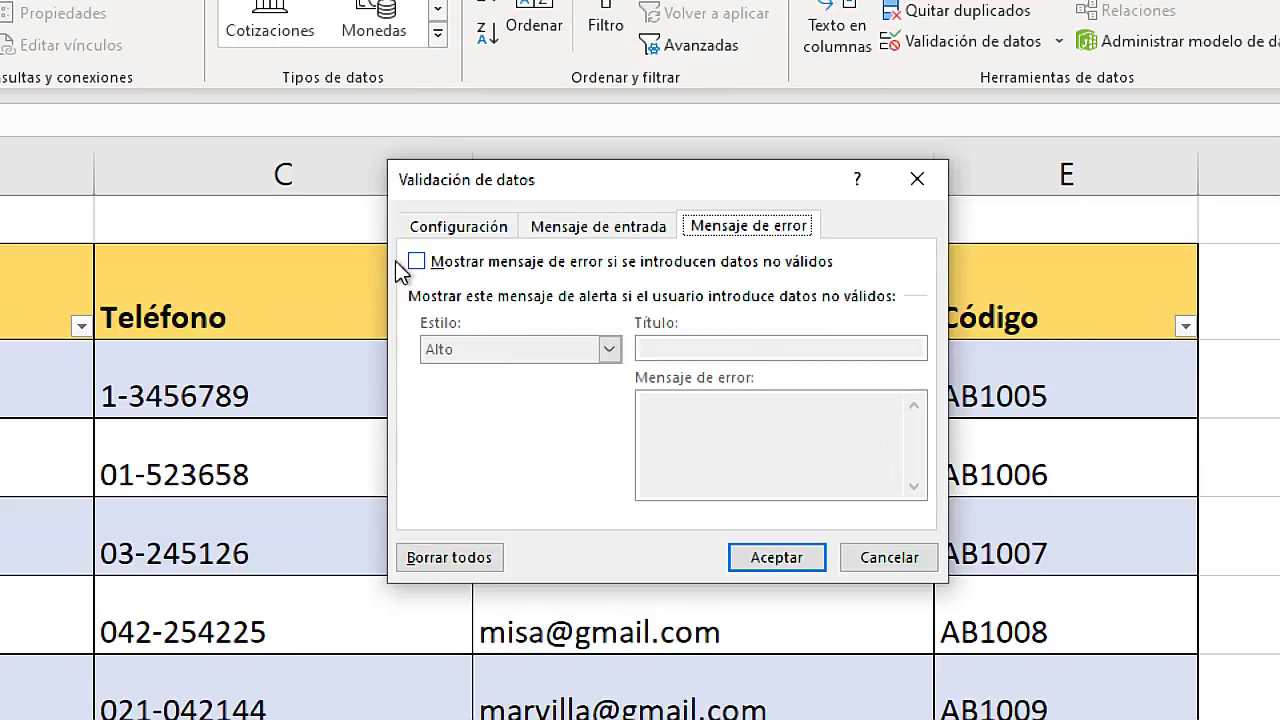
left_click(616, 229)
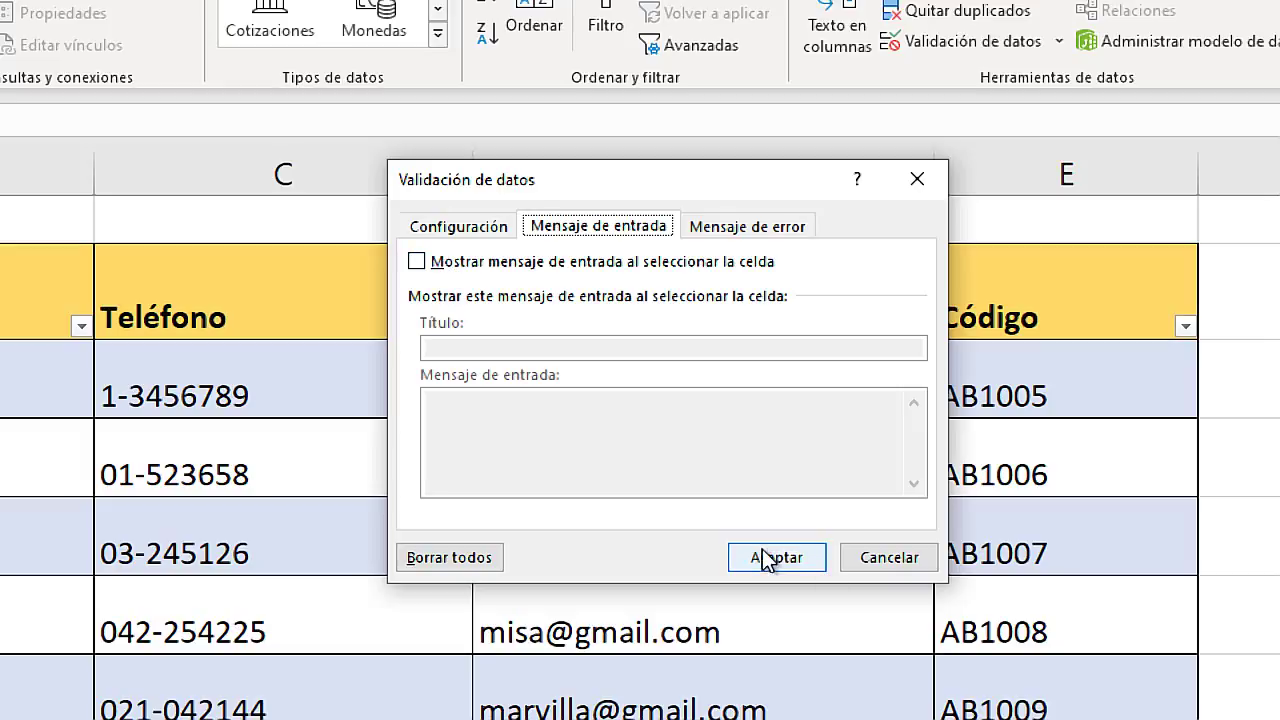
left_click(760, 228)
- Apply the validation changes and type Vela in G2 to view the matching client names
left_click(780, 558)
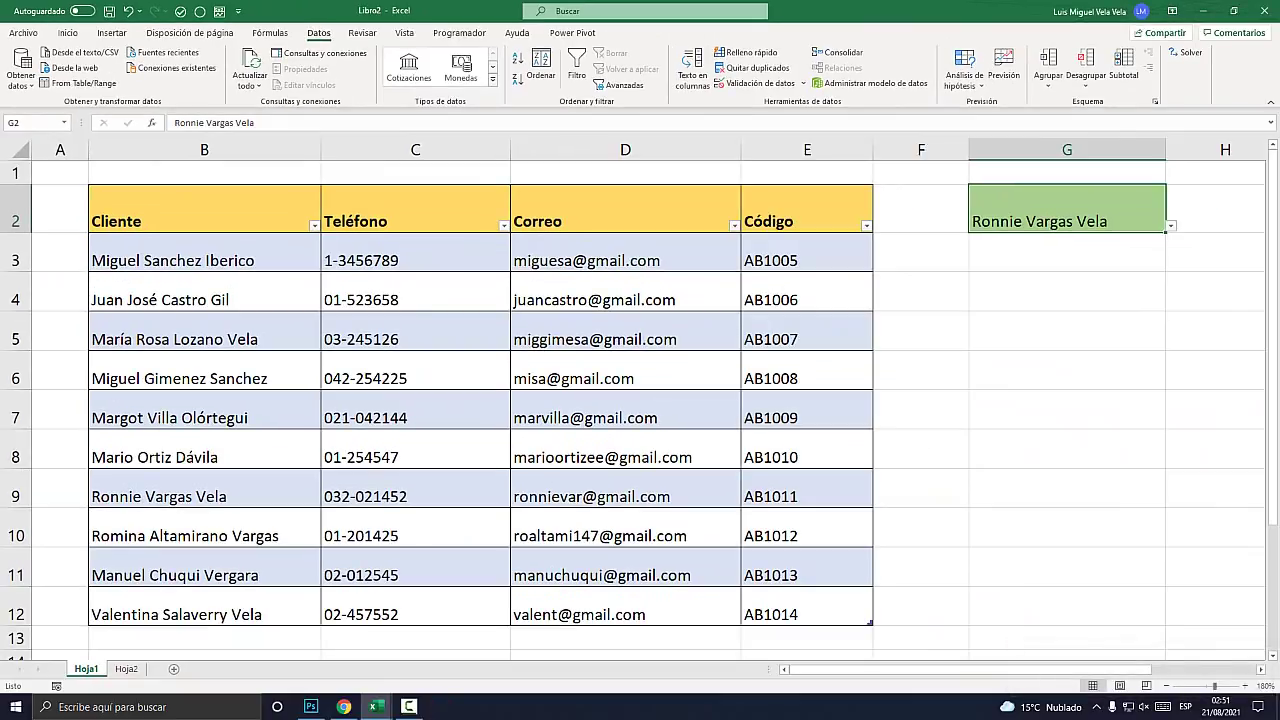
type("Vela")
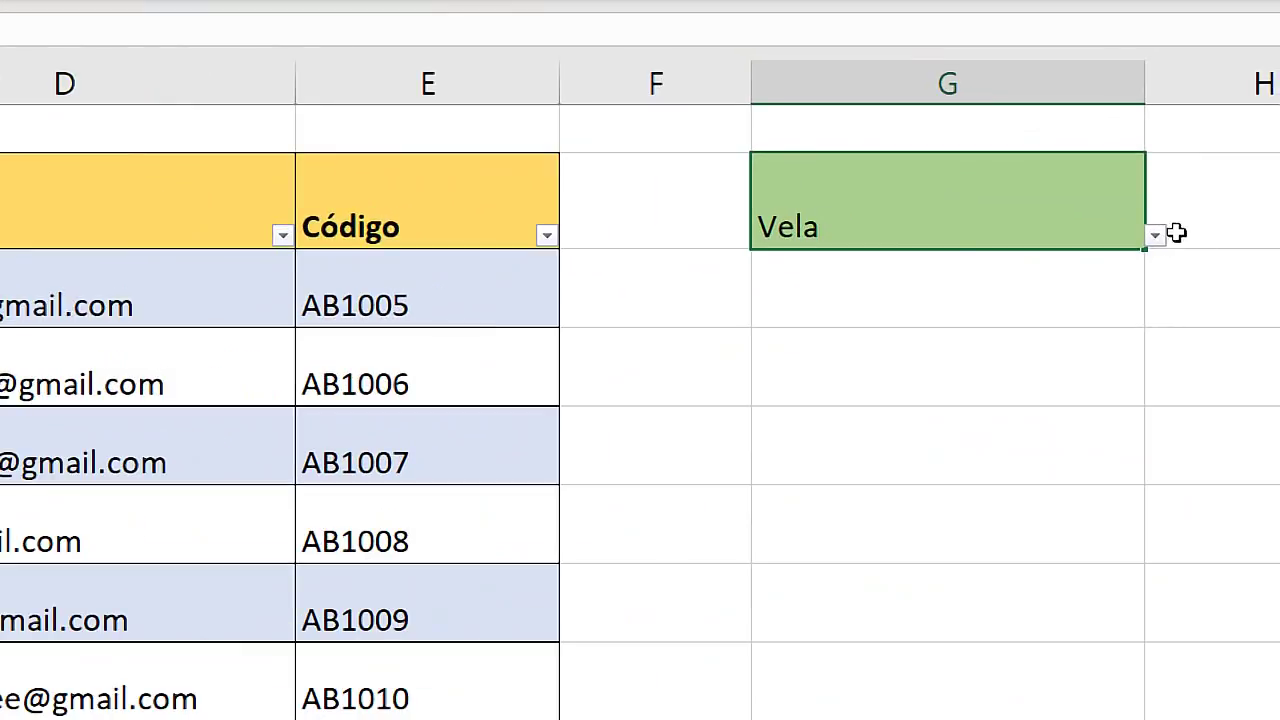
left_click(1171, 225)
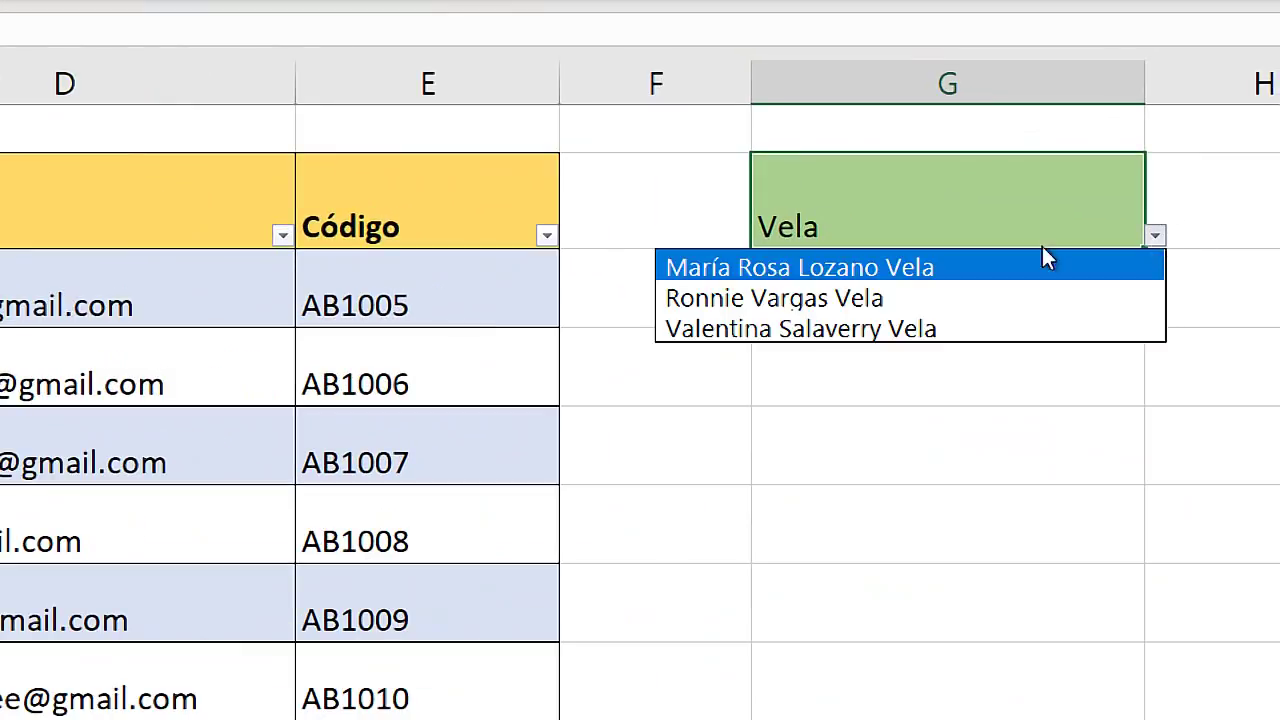
left_click(840, 226)
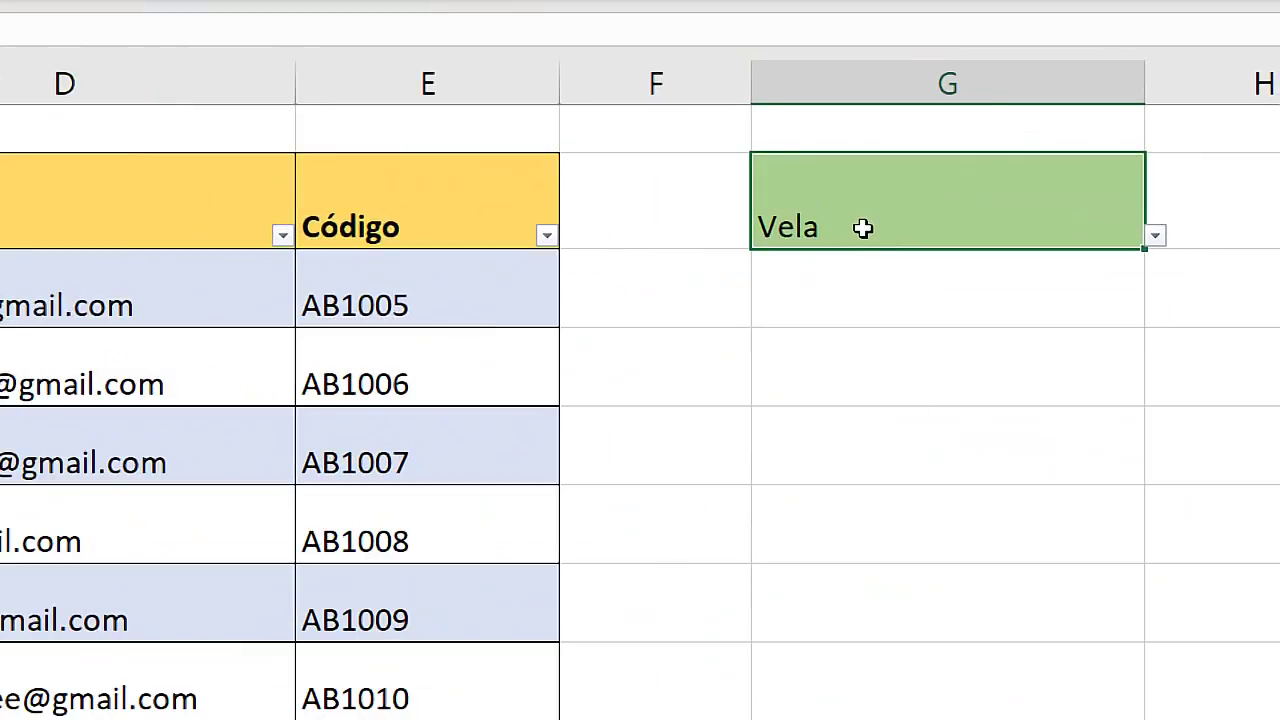
- Type V in G2 and choose a client's full name from the filtered dropdown
type("V")
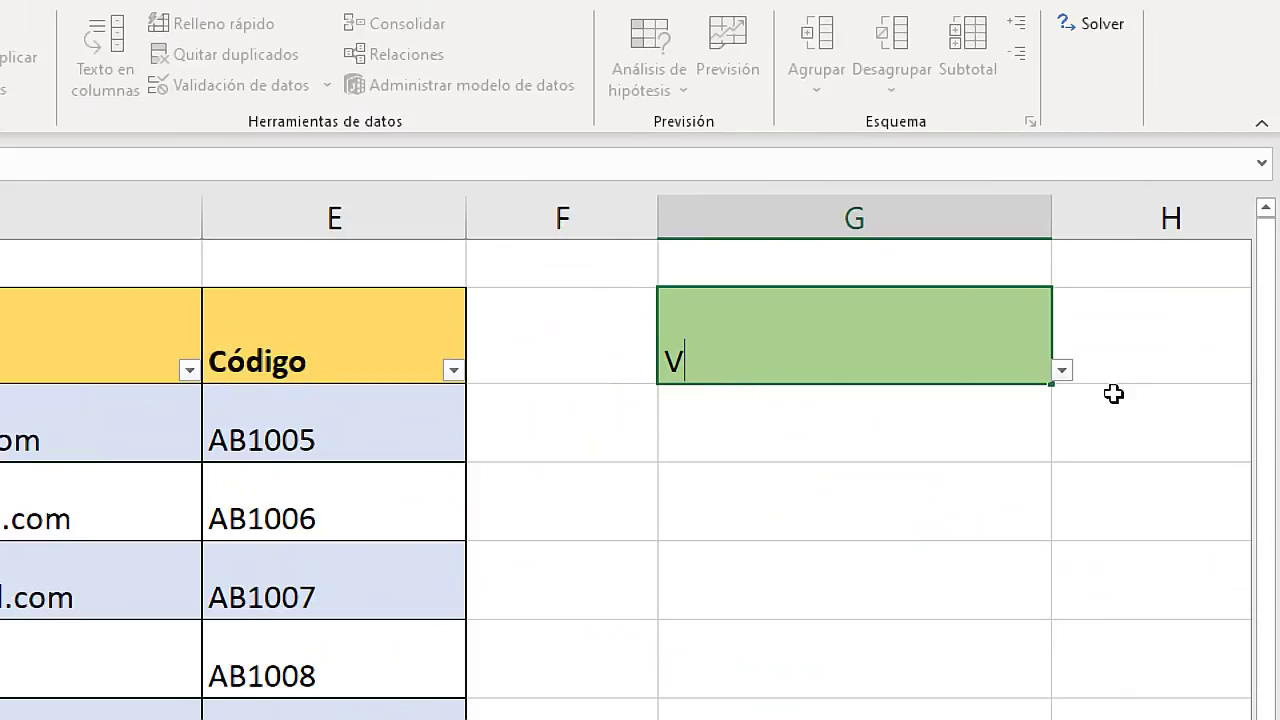
left_click(1062, 371)
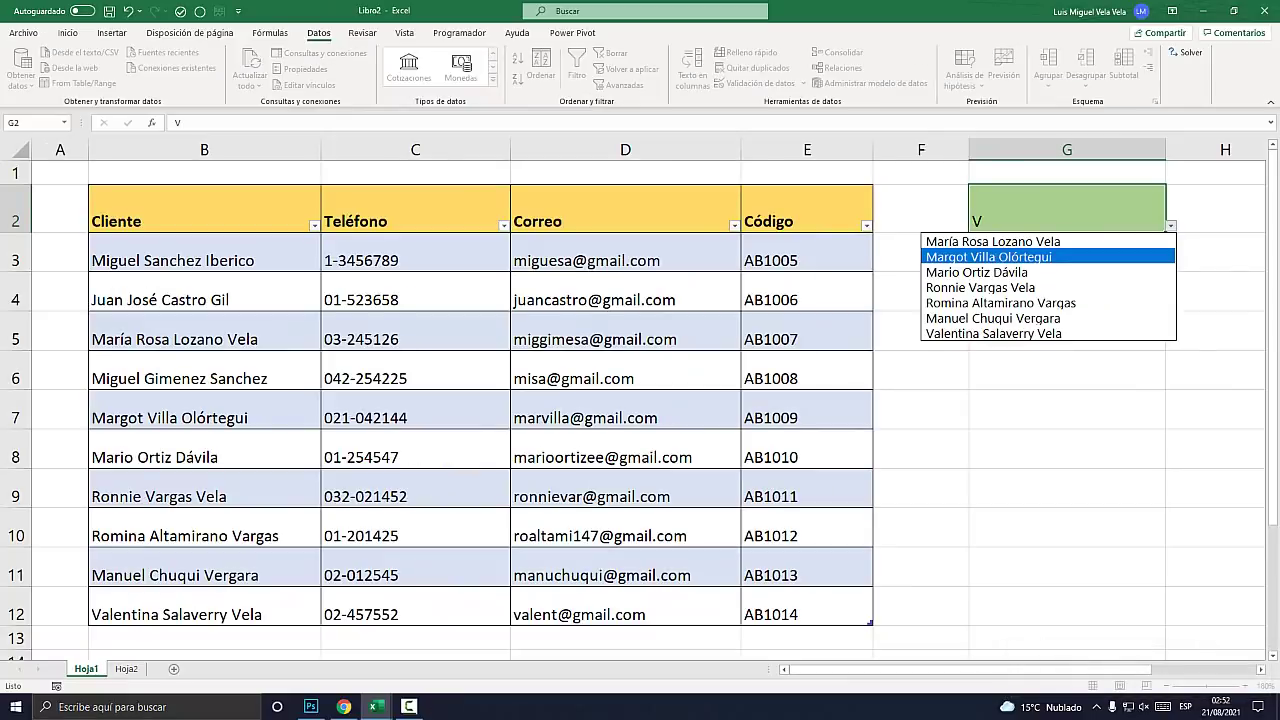
key("Up")
key("Return")
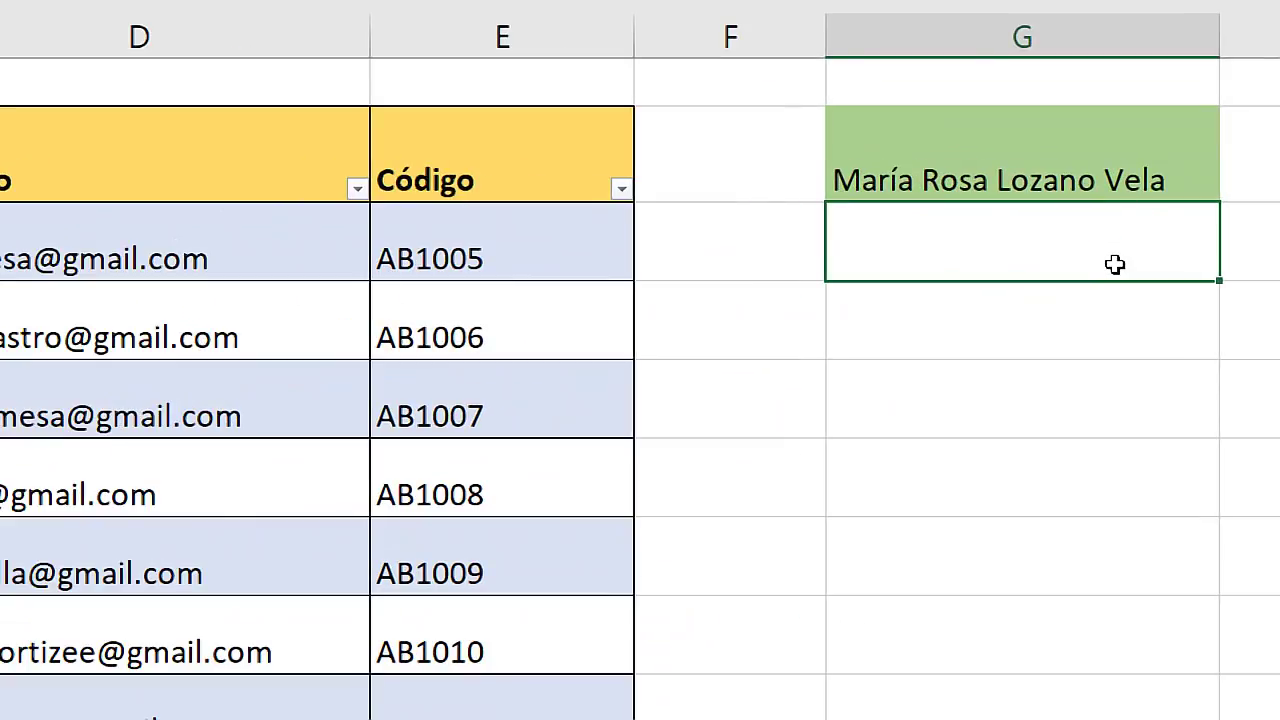
- Enter =BUSCARV(G2;client table;2;FALSO) in G3 to return the client's phone
type("=bu")
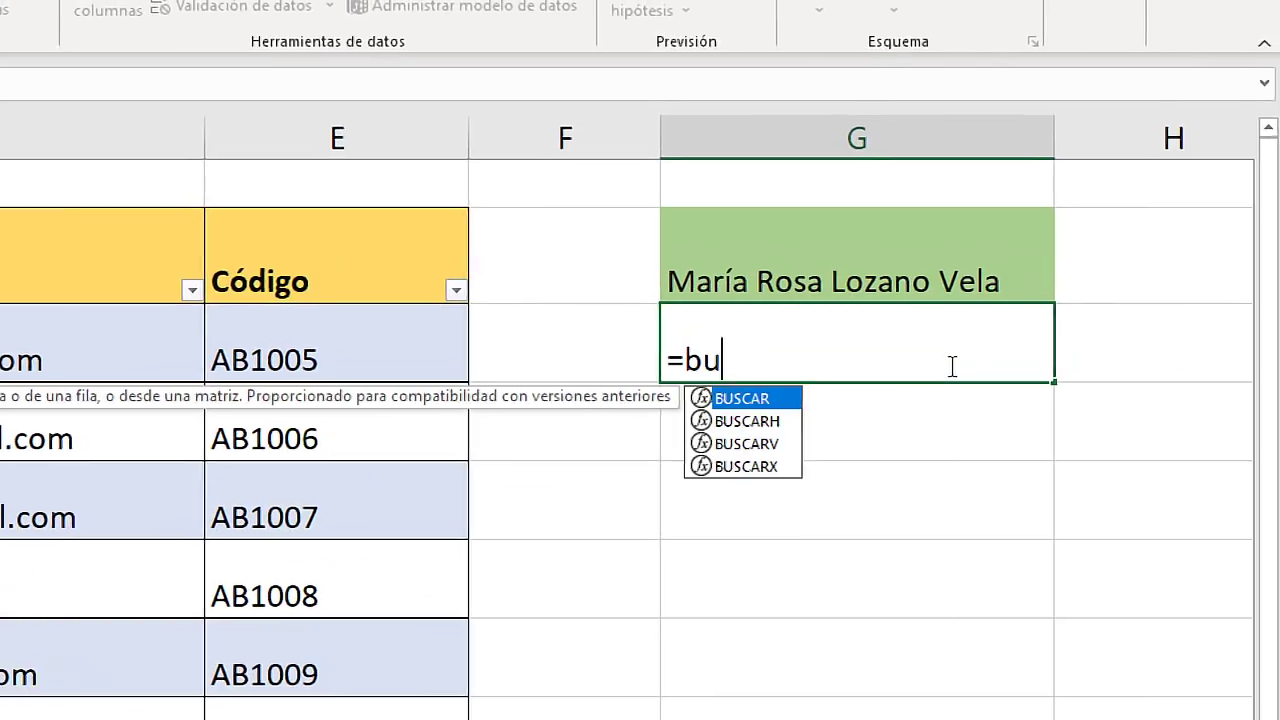
type("scarv(")
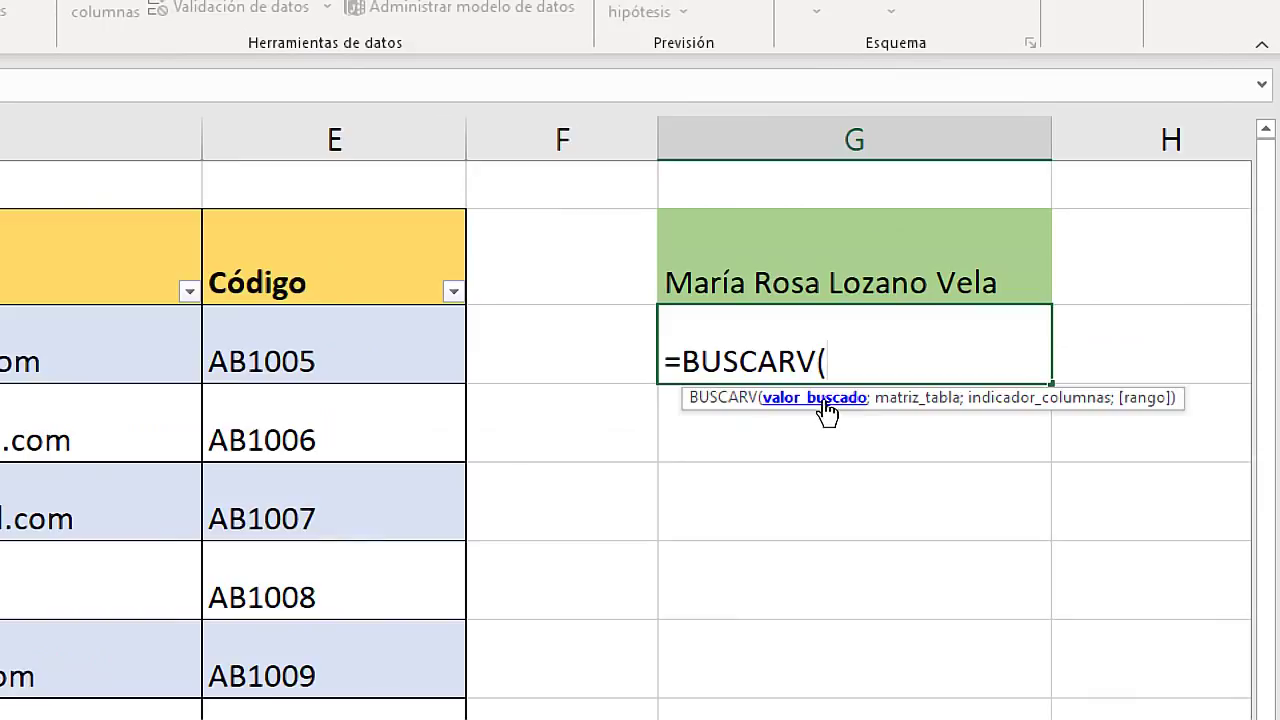
left_click(814, 280)
left_click(918, 345)
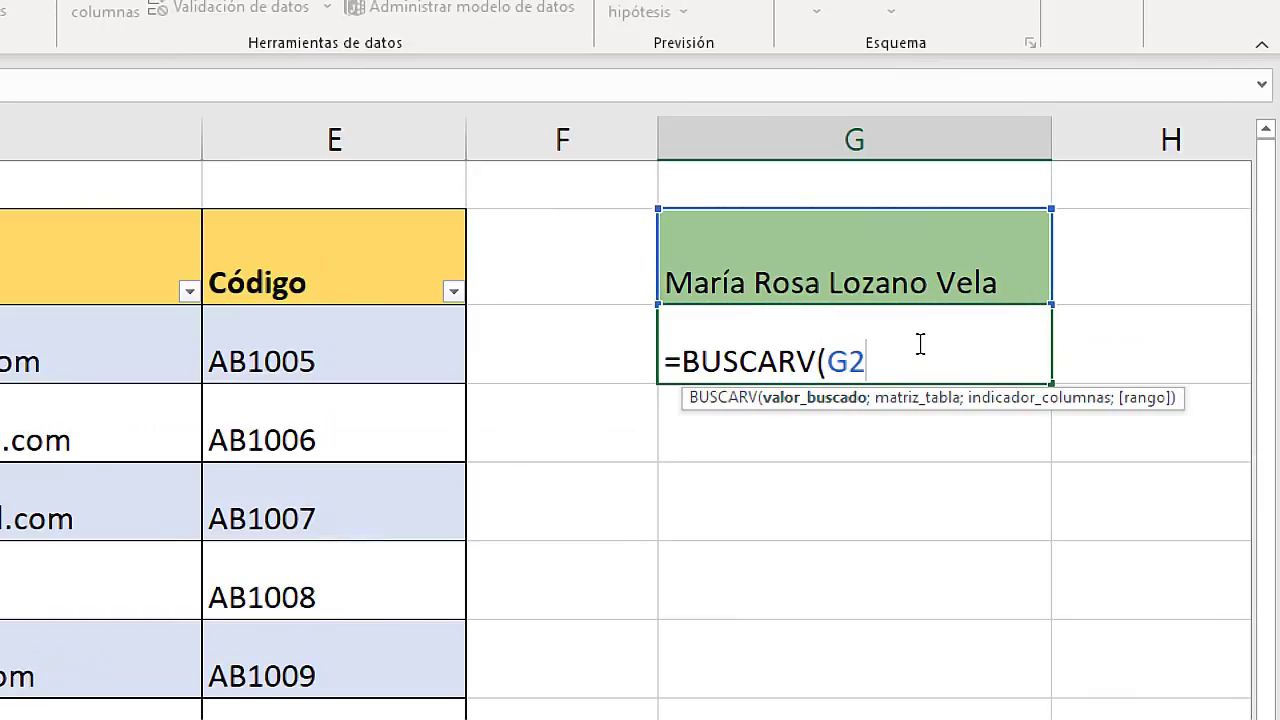
type(";")
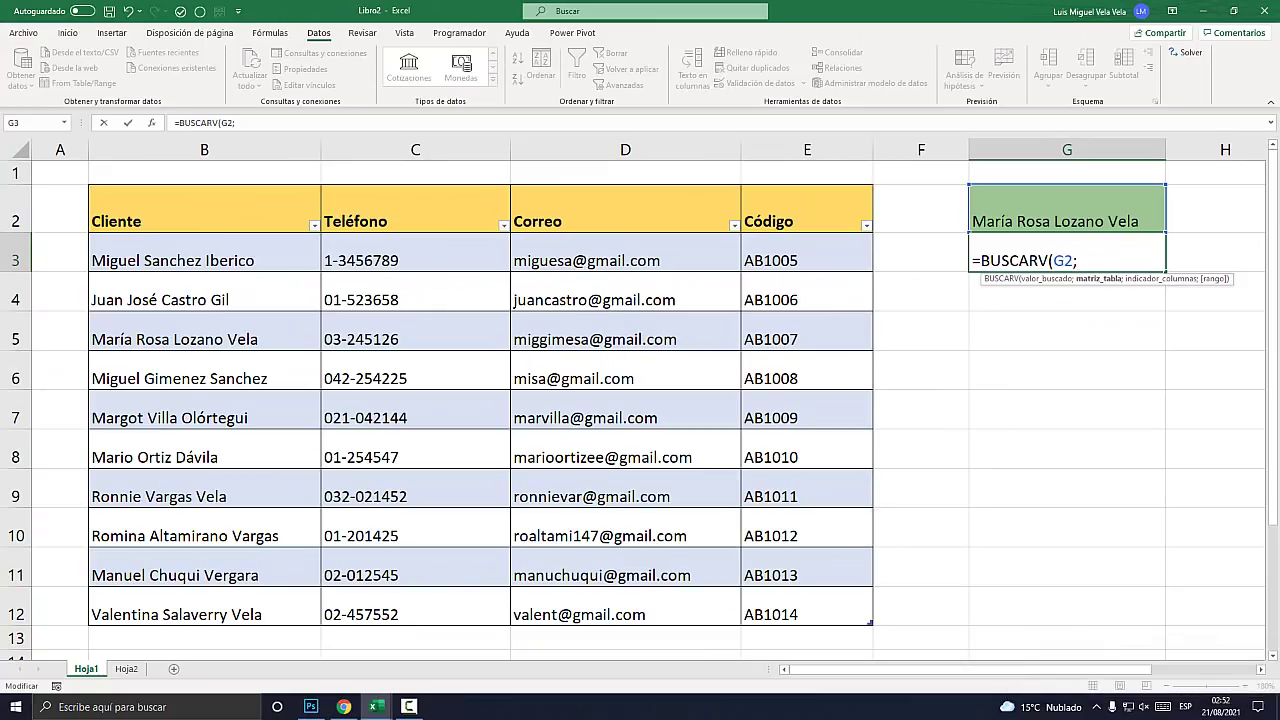
left_click_drag(150, 218, 868, 620)
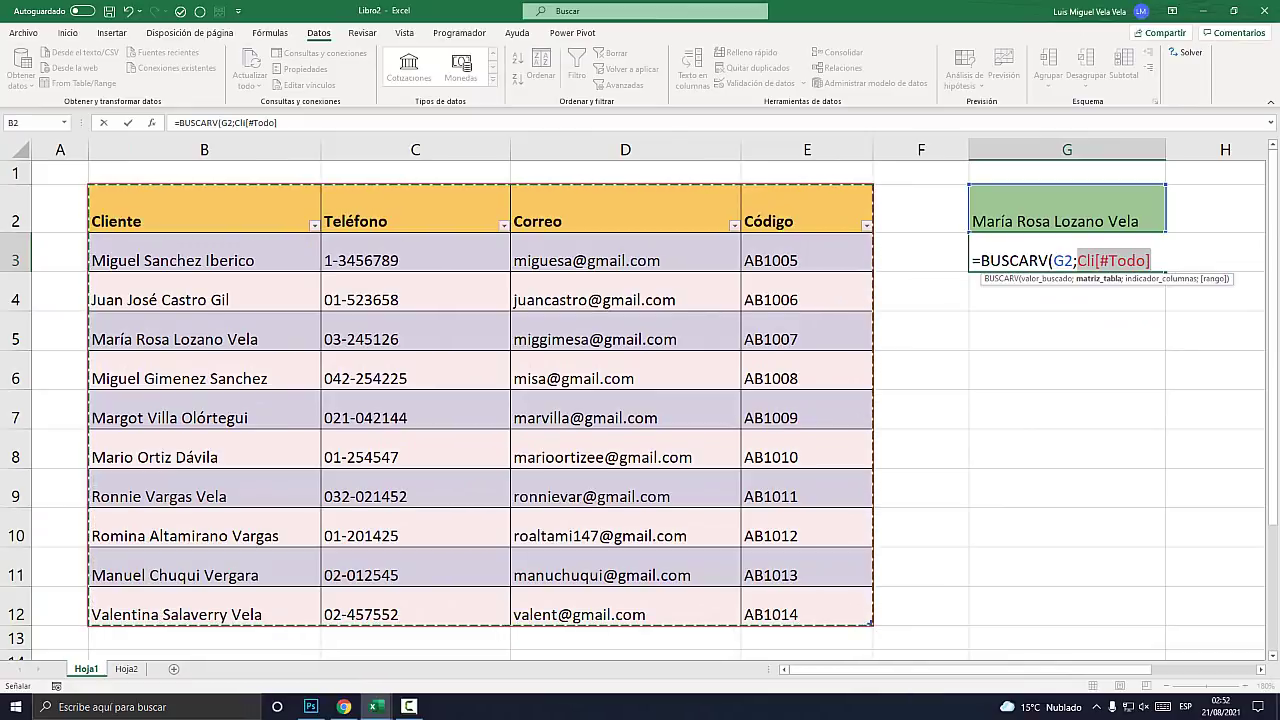
type(":;")
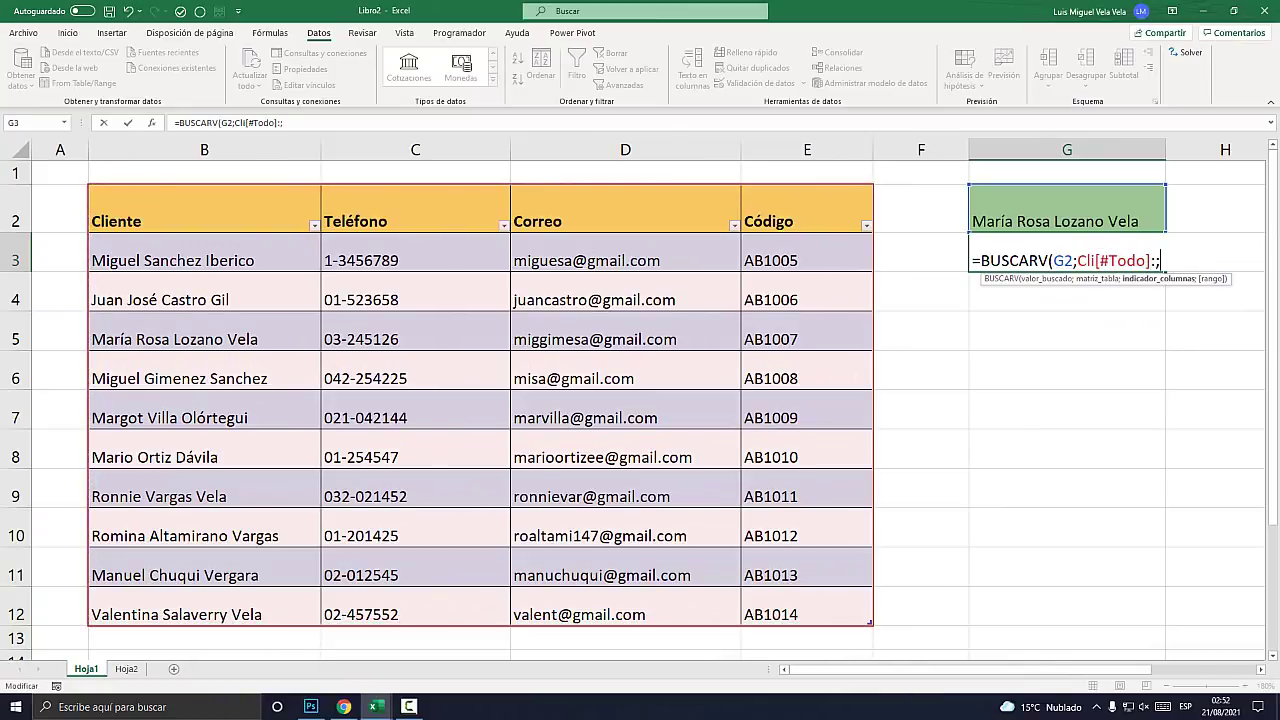
key("BackSpace")
key("BackSpace")
type("2;")
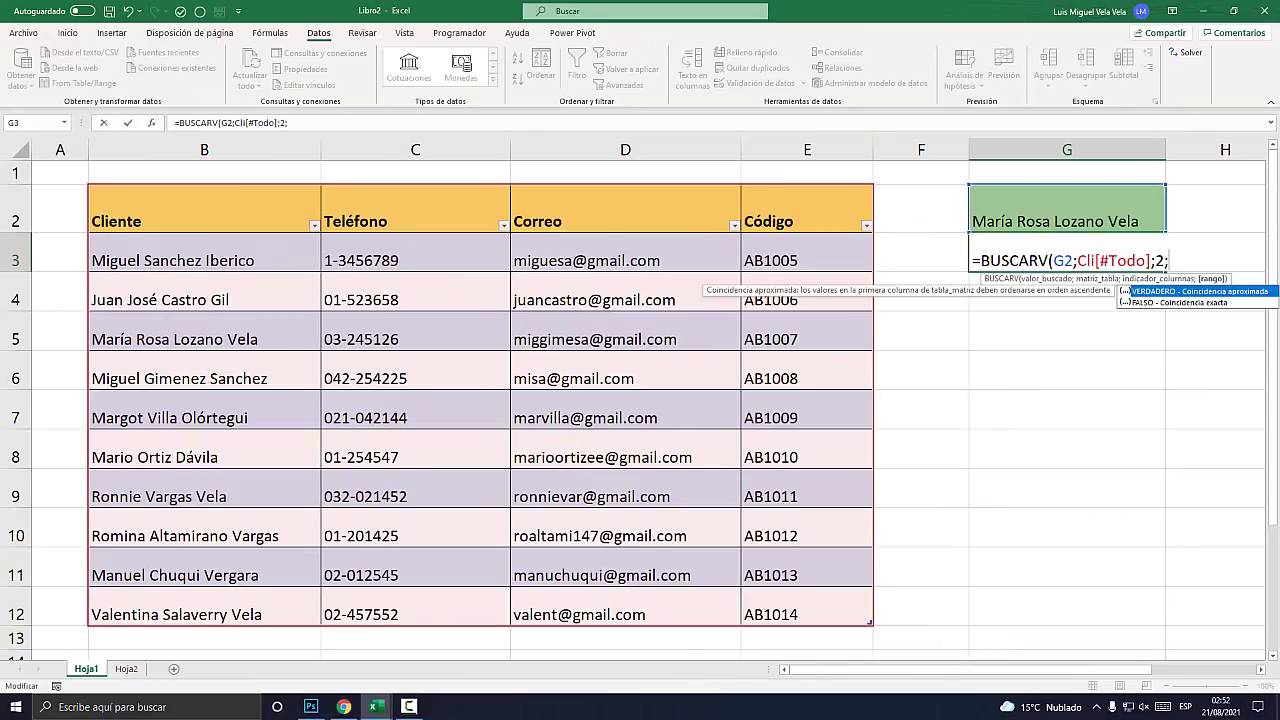
type("FALSO)")
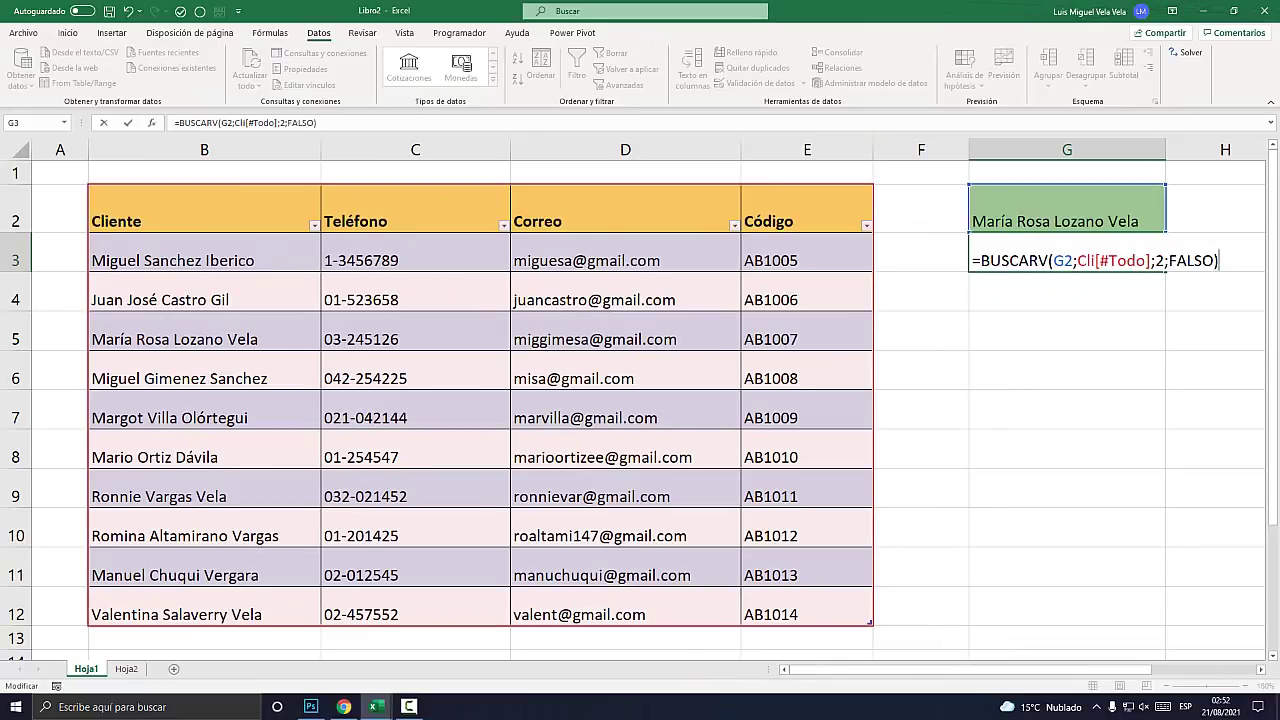
key("Return")
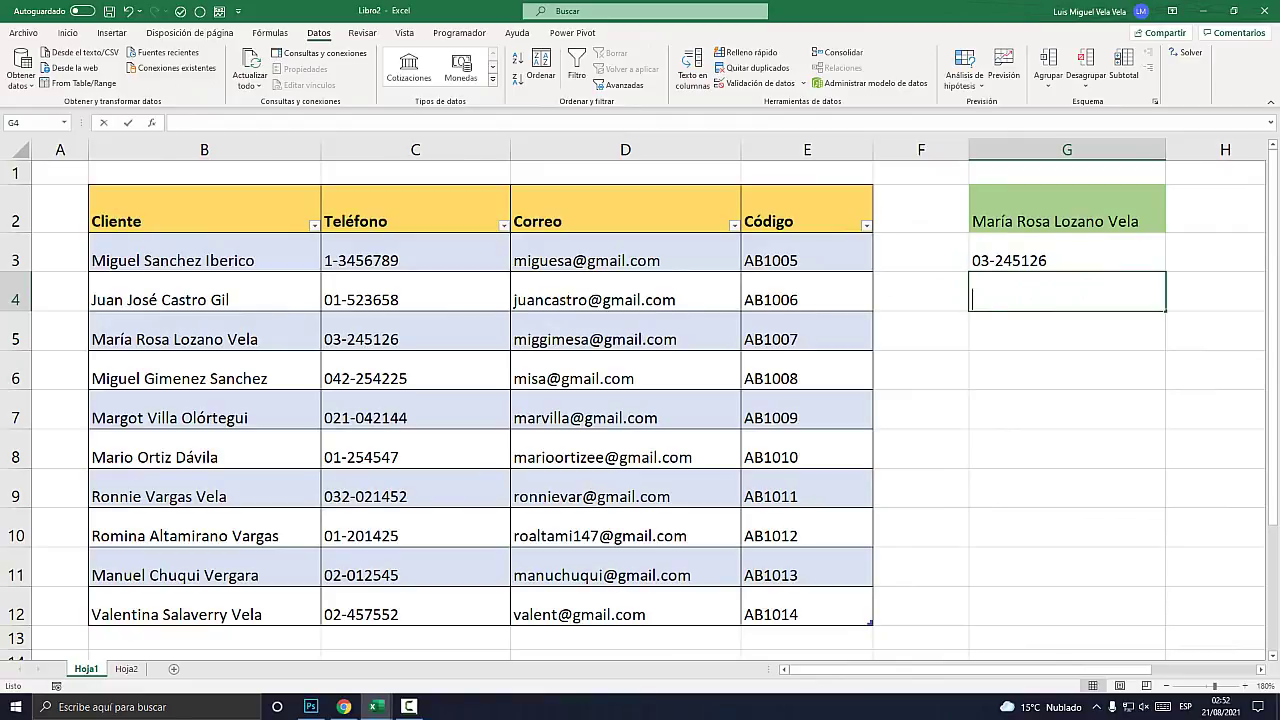
- Enter =BUSCARV(G2;client table;3;FALSO) in G4 to return the client's e-mail
type("=buscarv")
key("Tab")
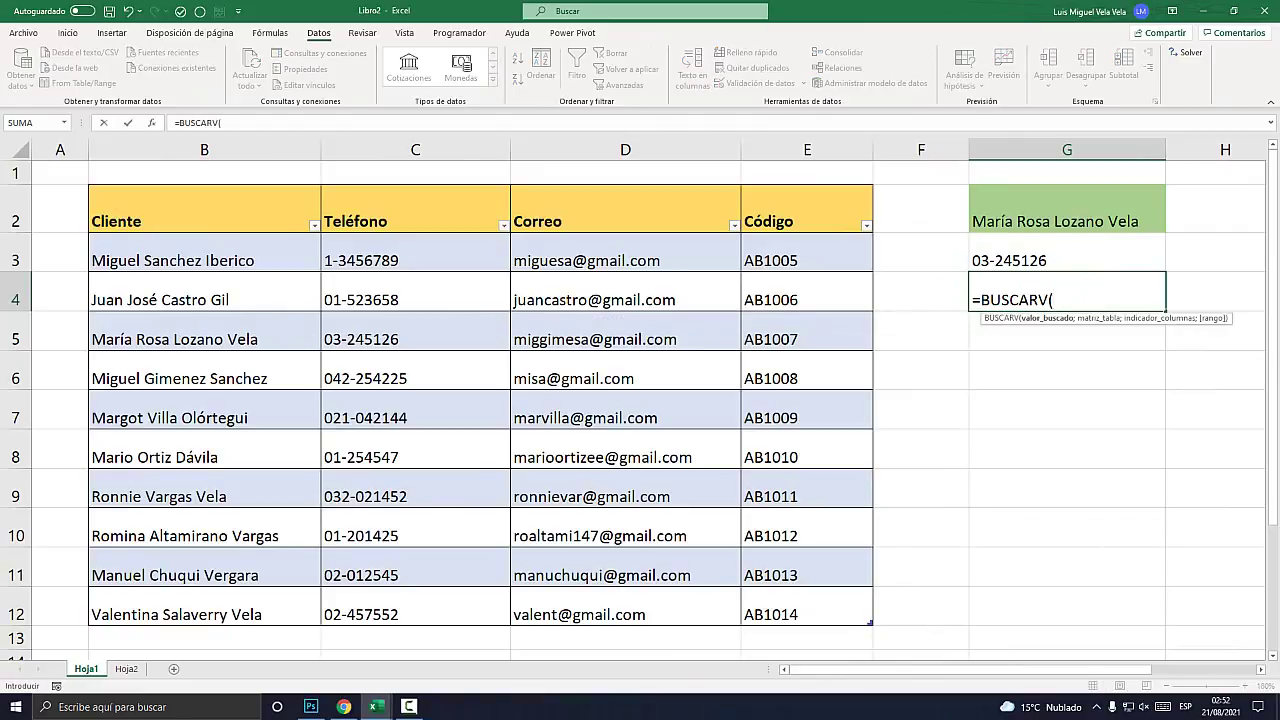
left_click(1067, 208)
type(";")
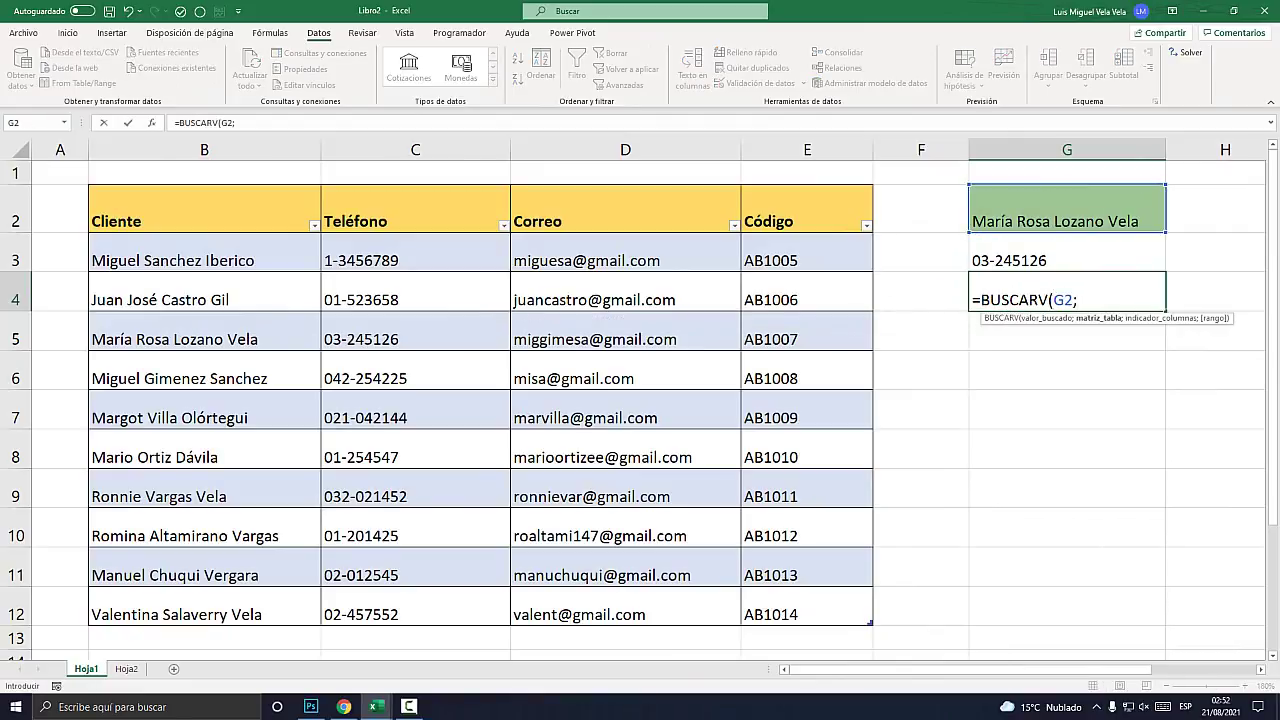
left_click_drag(150, 220, 820, 612)
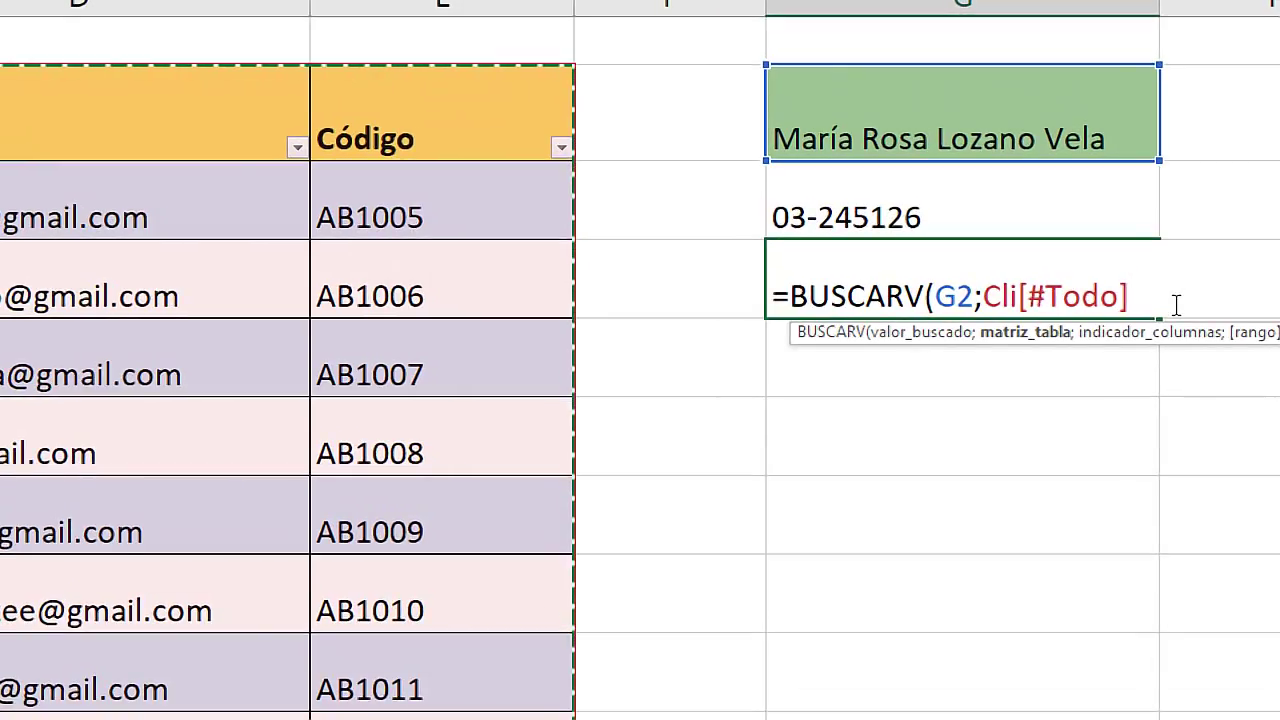
type(";")
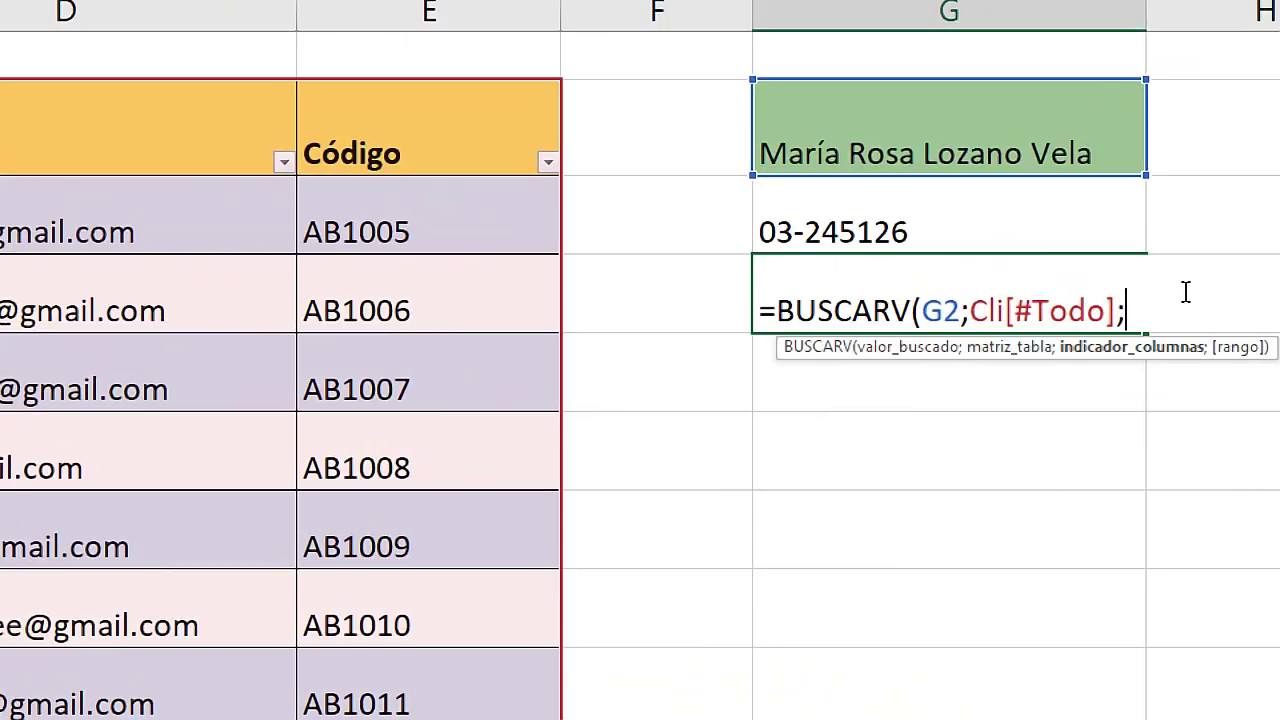
type("3")
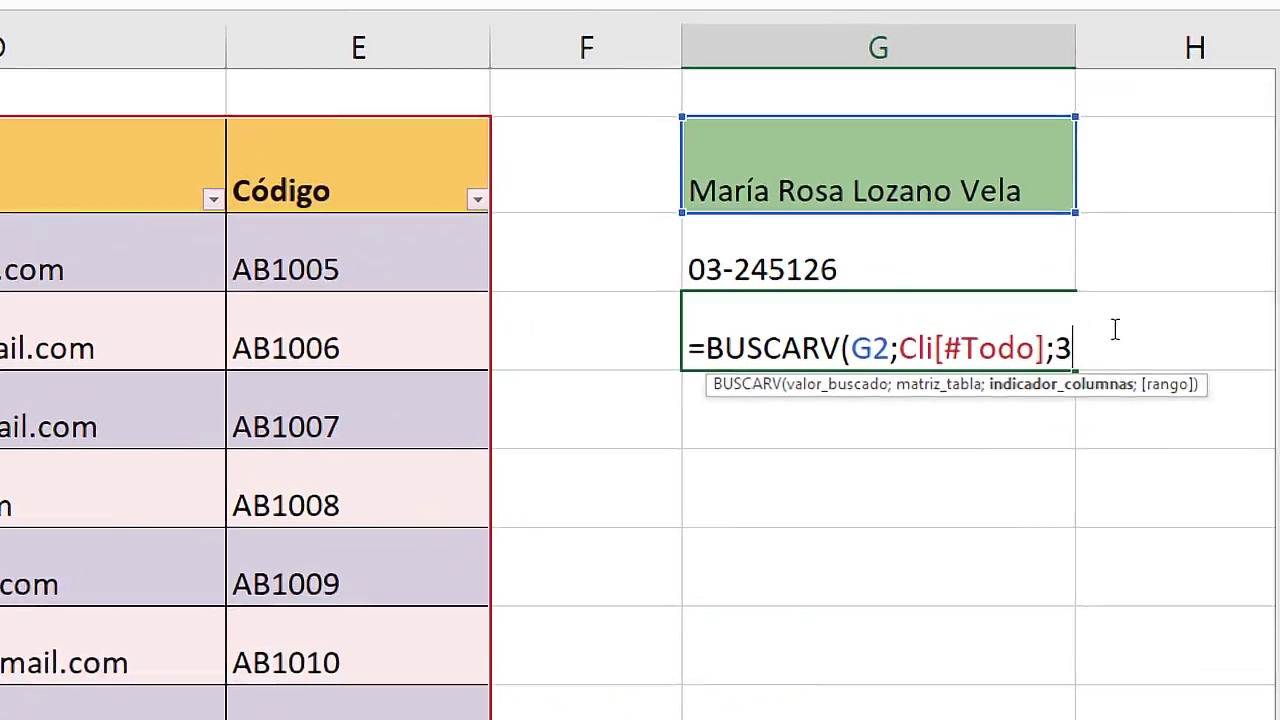
type(";fals")
key("Tab")
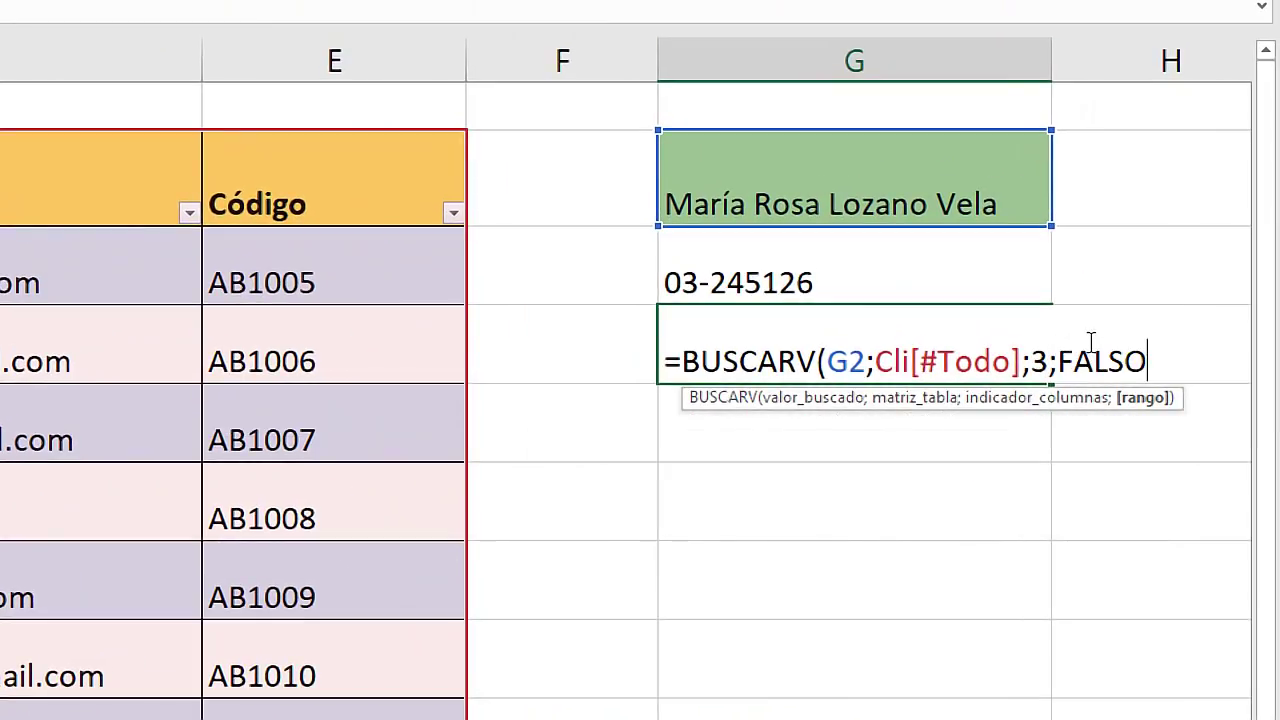
type(")")
key("Return")
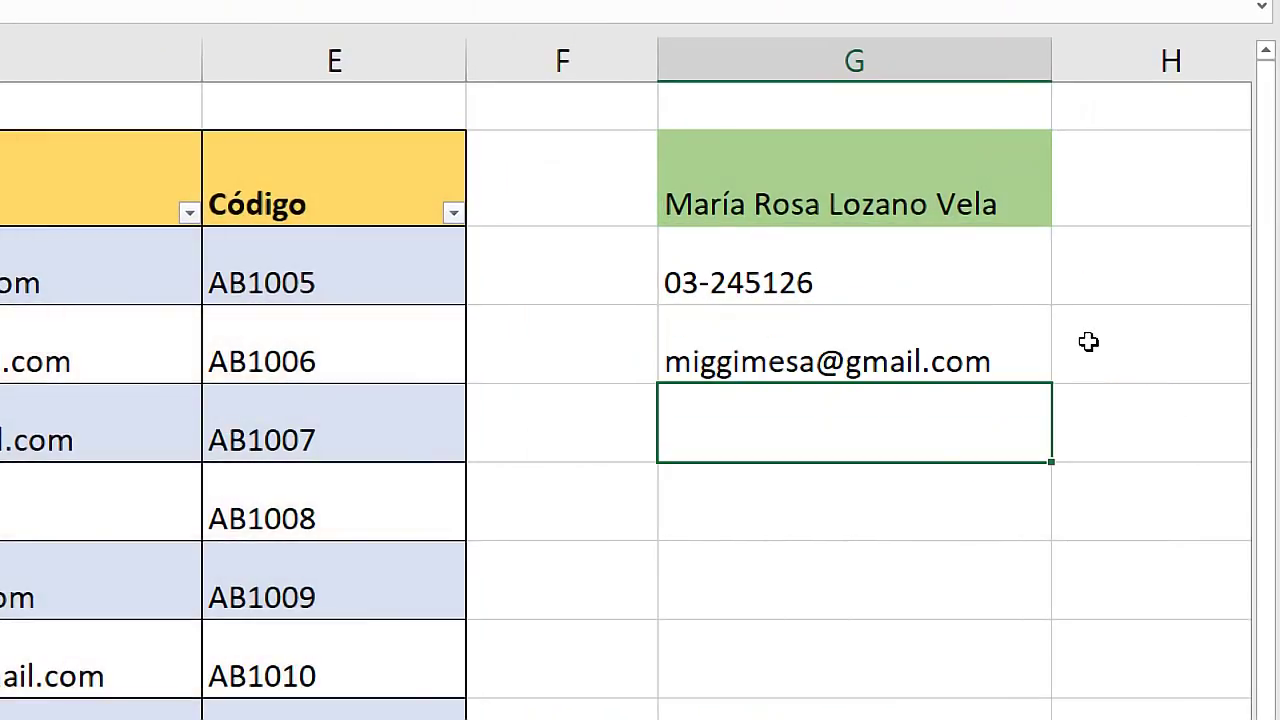
- Clear the mistyped =buscarf entry from G5
type("=buscarf")
key("Return")
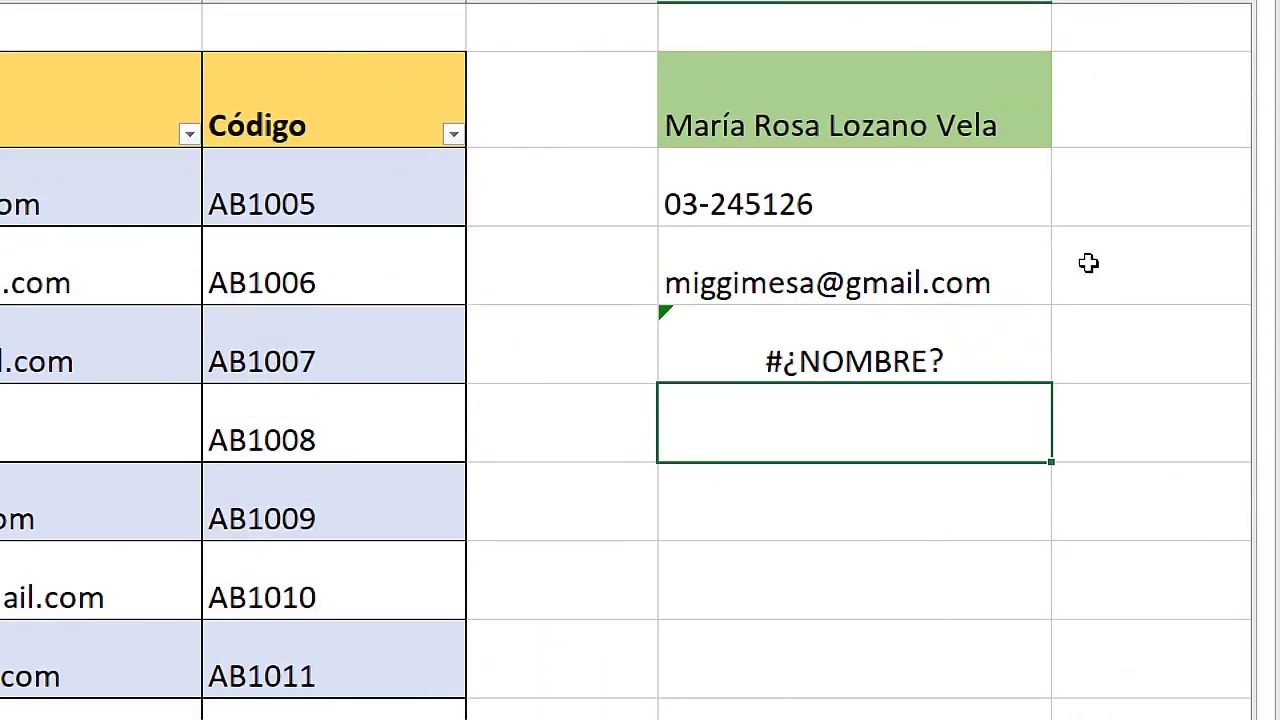
key("Up")
type("buscar")
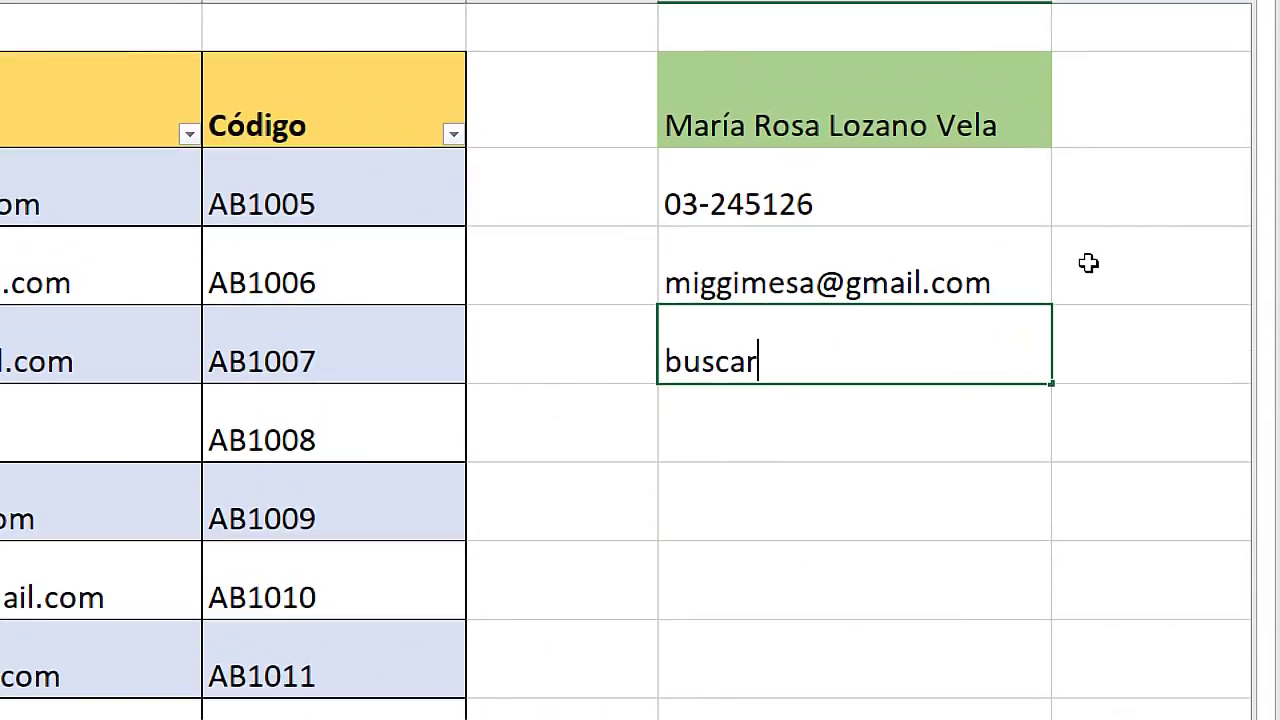
key("BackSpace")
key("BackSpace")
key("BackSpace")
key("BackSpace")
key("BackSpace")
- Enter =BUSCARV(G2;client table;4;FALSO) in G5 to return the client's code
type("=")
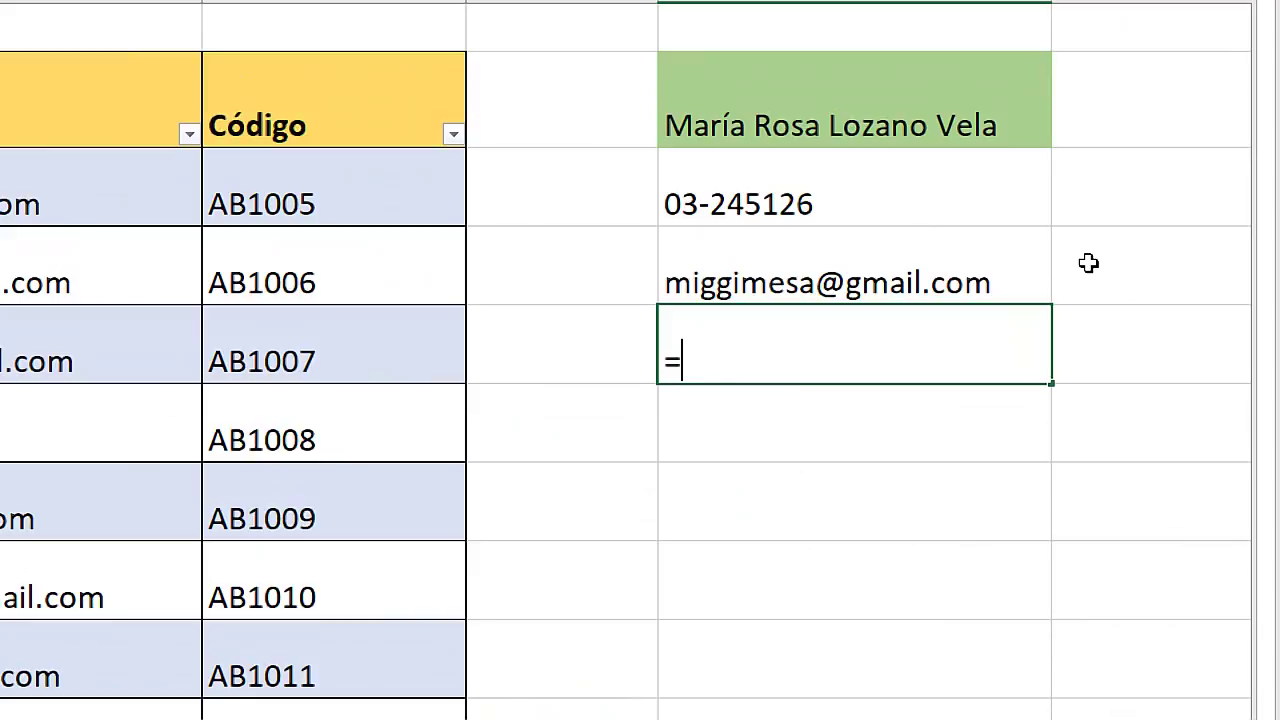
type("buscar")
key("Down")
key("Down")
key("Tab")
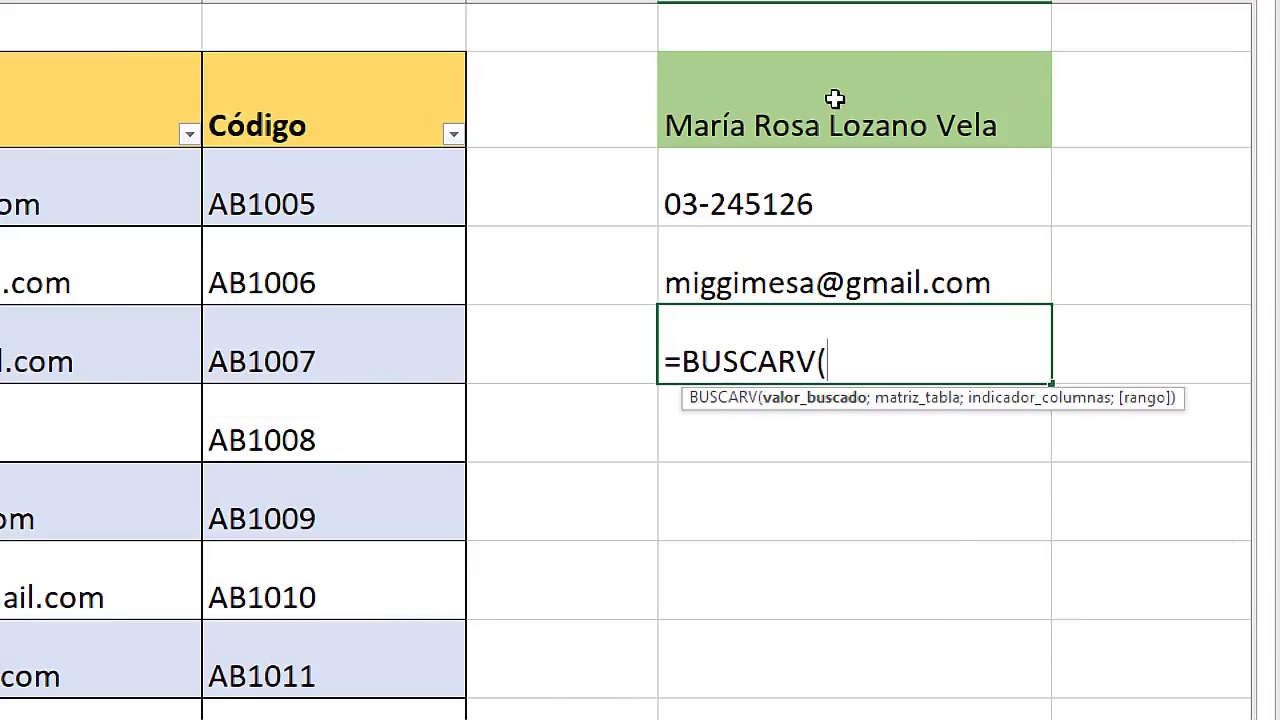
left_click(824, 101)
type(";")
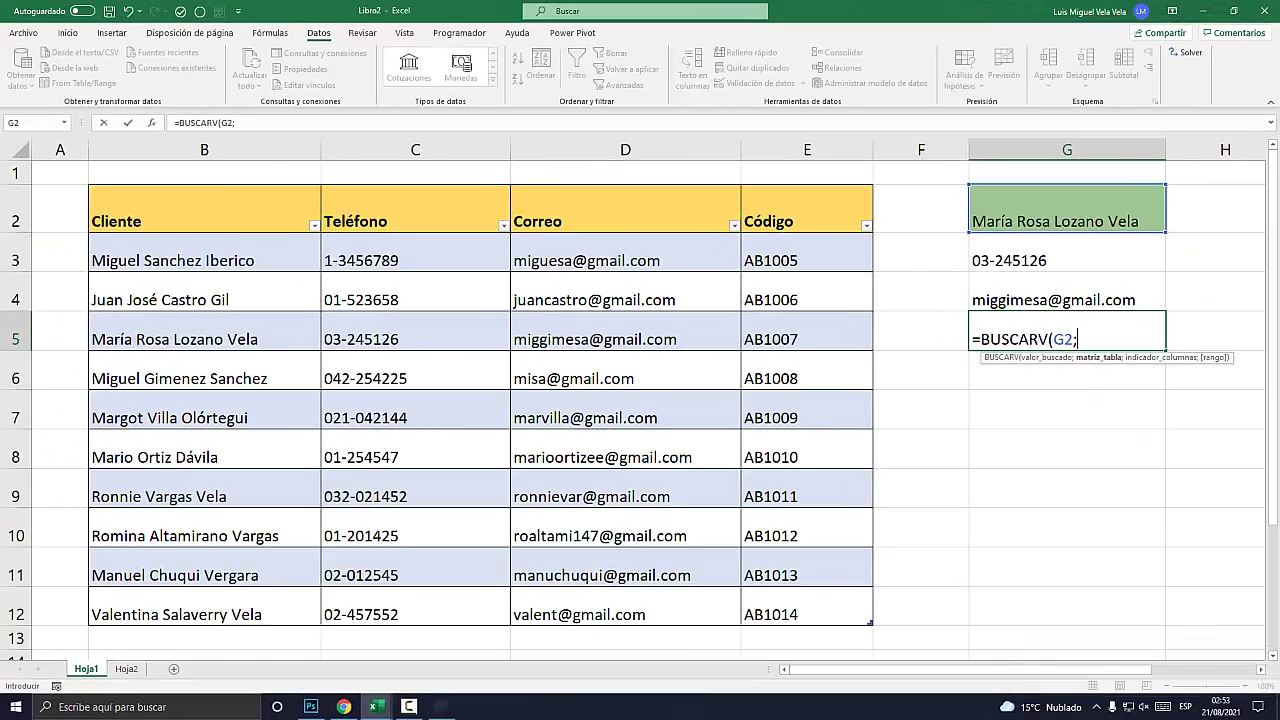
mouse_move(150, 215)
left_mouse_down()
mouse_move(738, 585)
mouse_move(860, 615)
left_mouse_up()
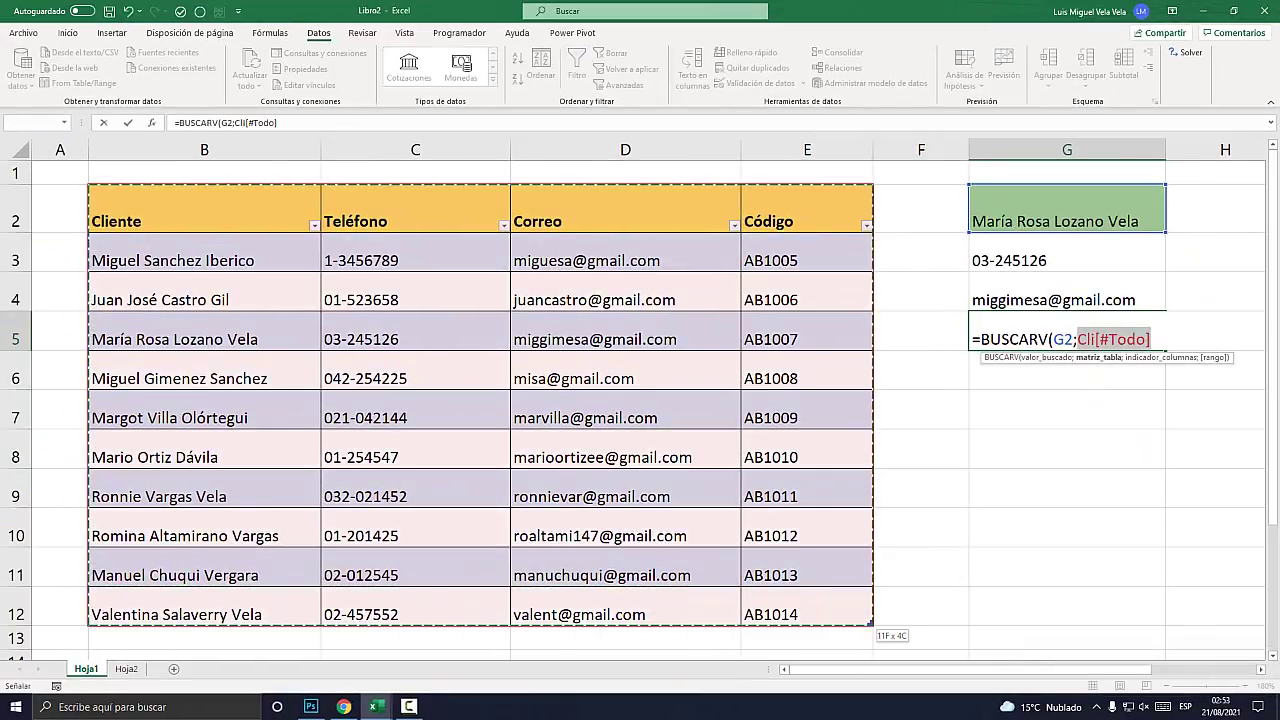
type(";")
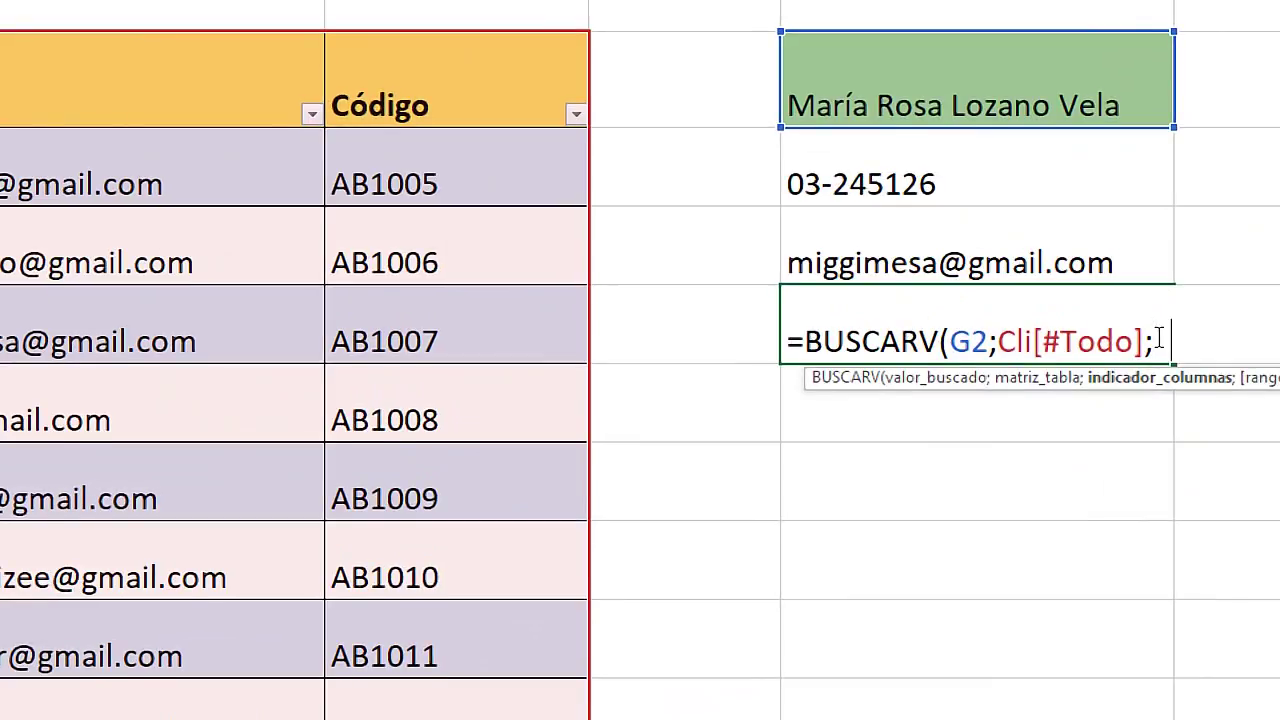
type("4;fals")
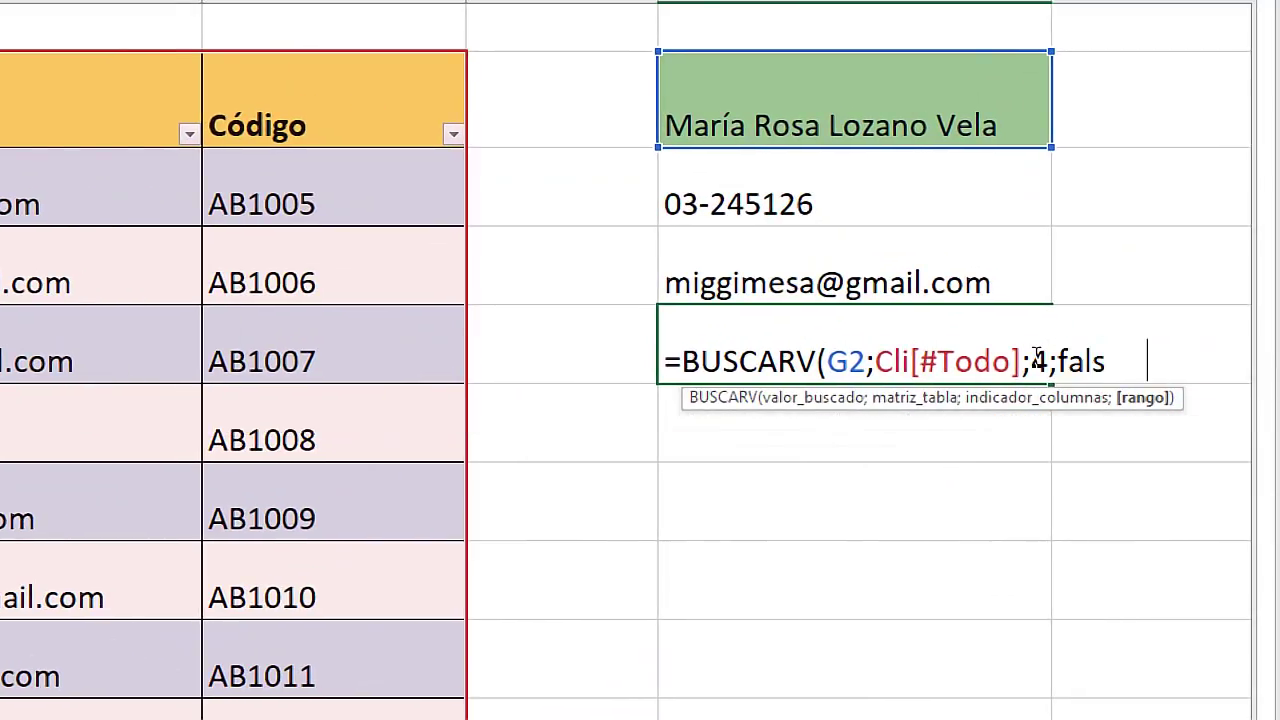
key("Tab")
type(")")
key("ctrl+Return")
key("Return")
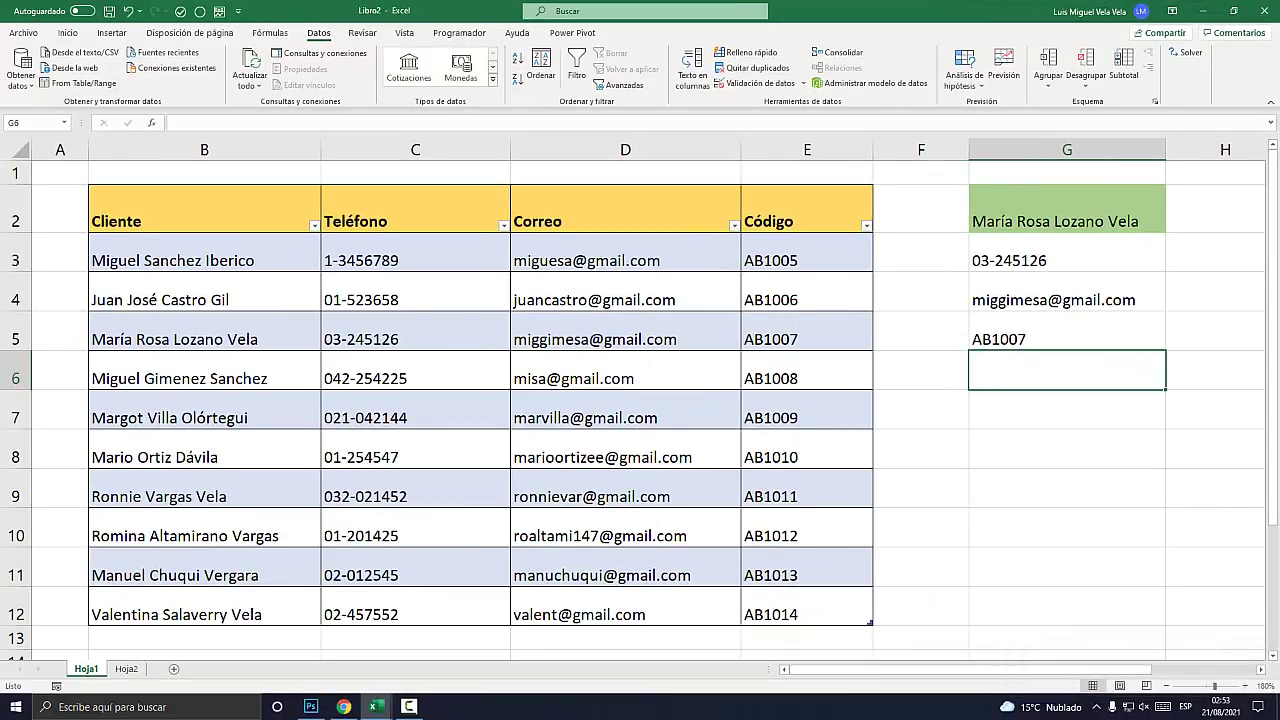
- Narrow column F and pick the second client matching the 'Vargas' search in G2
left_click_drag(969, 149, 936, 149)
left_click(1034, 210)
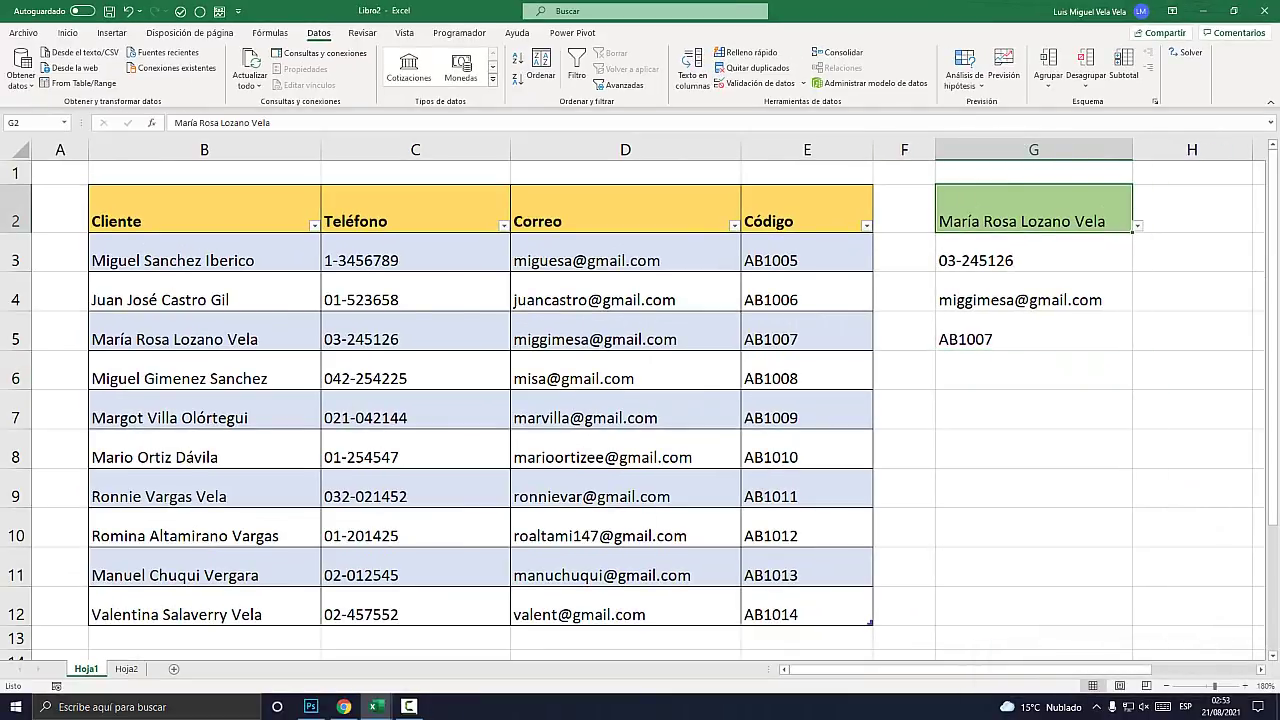
type("VCarg")
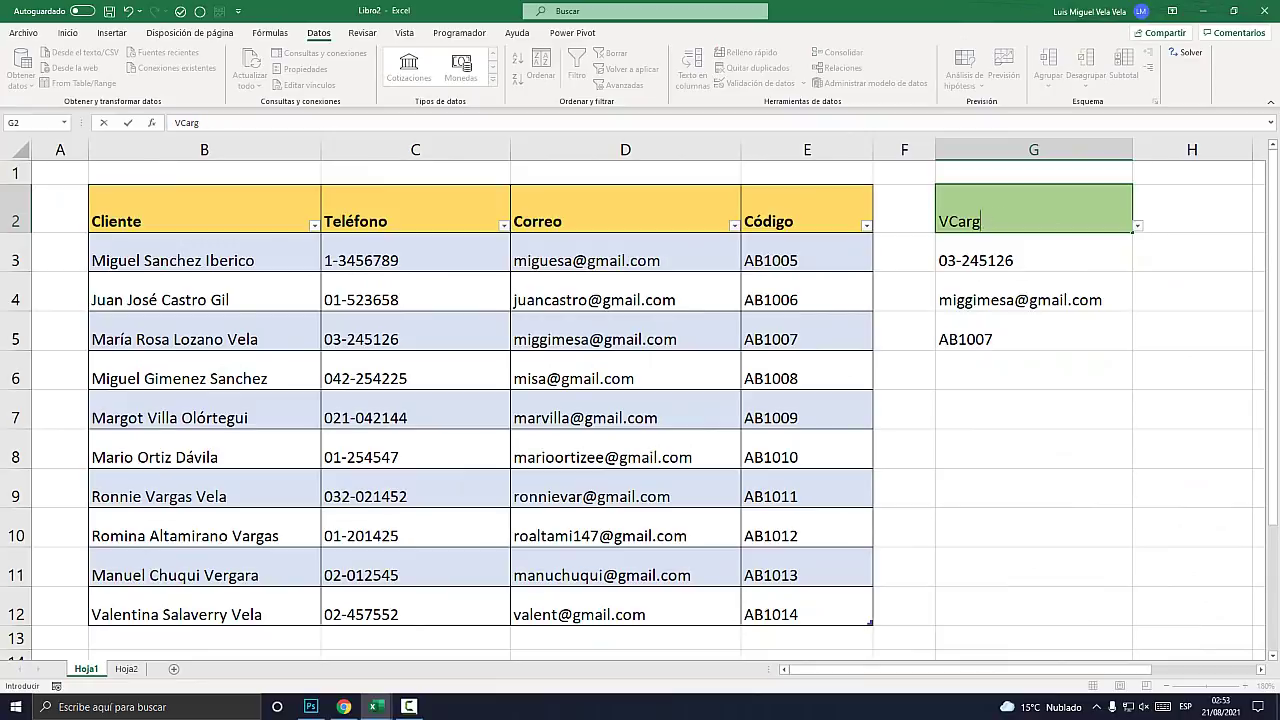
key("BackSpace")
key("BackSpace")
key("BackSpace")
type("args")
key("Return")
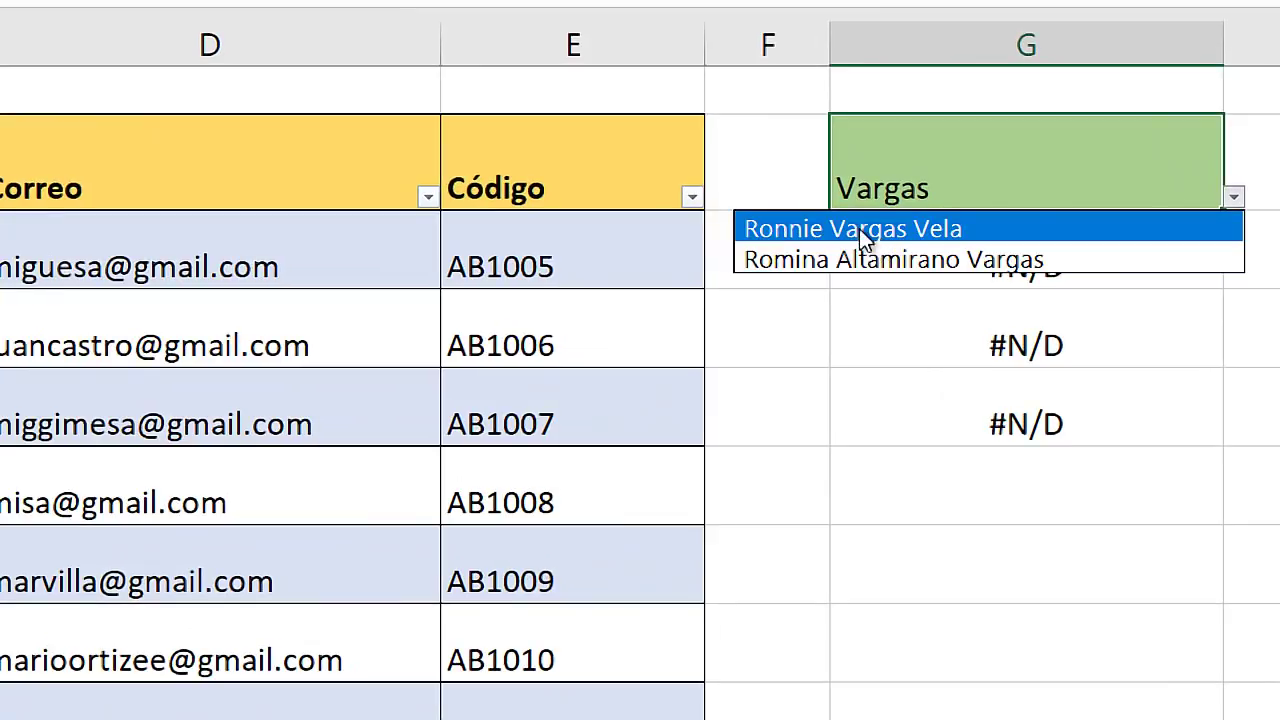
left_click(931, 259)
- Check the updated phone, e-mail and code results in G3:G5
left_click(1001, 262)
left_click(1015, 340)
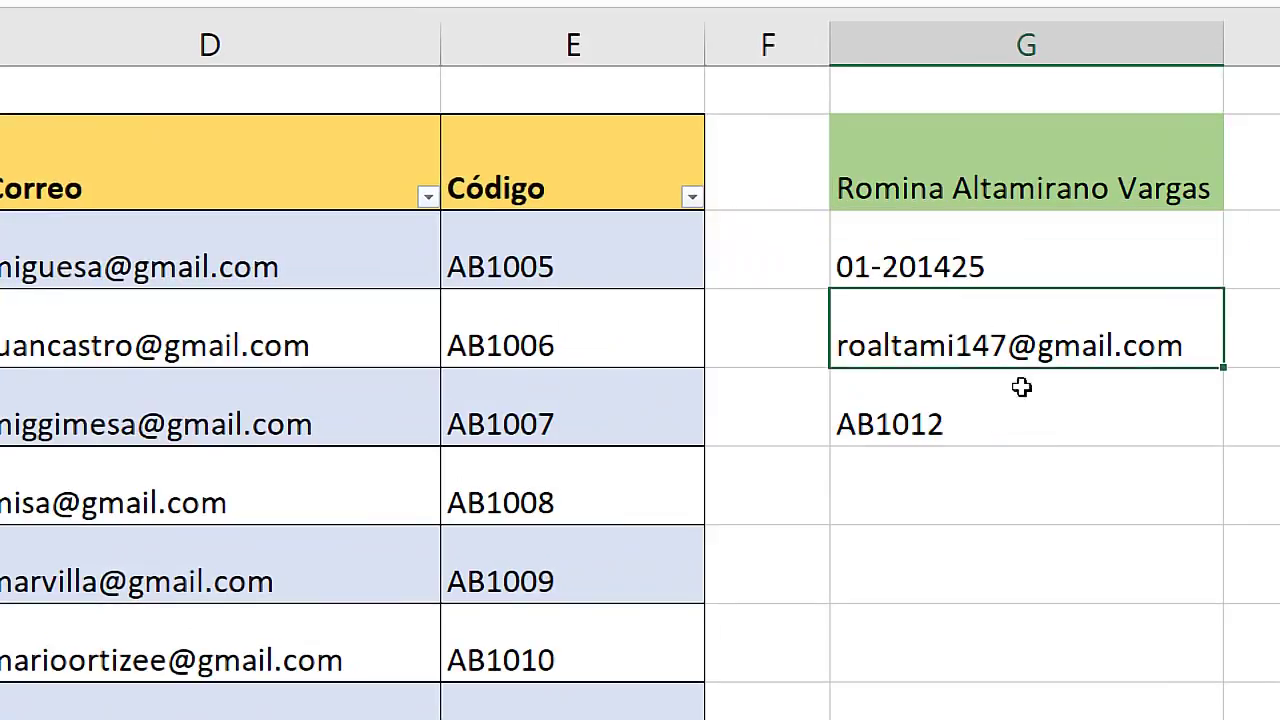
left_click(1023, 385)
left_click(977, 258)
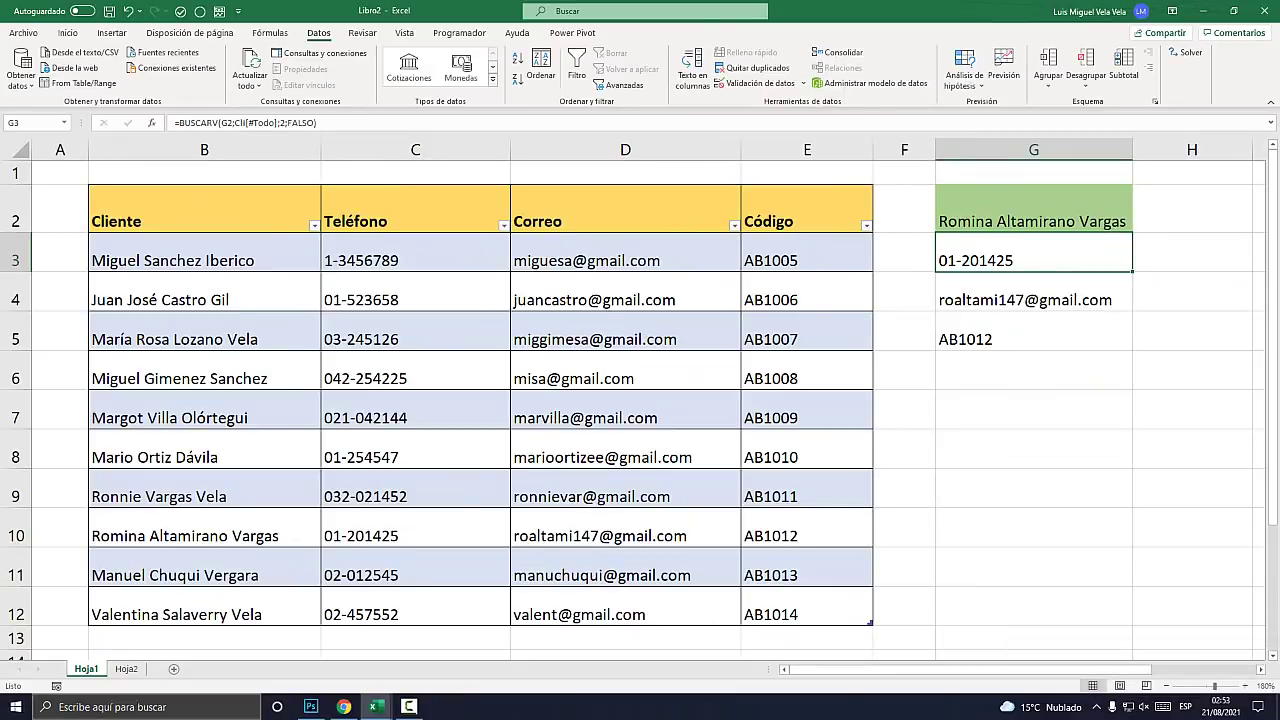
left_click(126, 668)
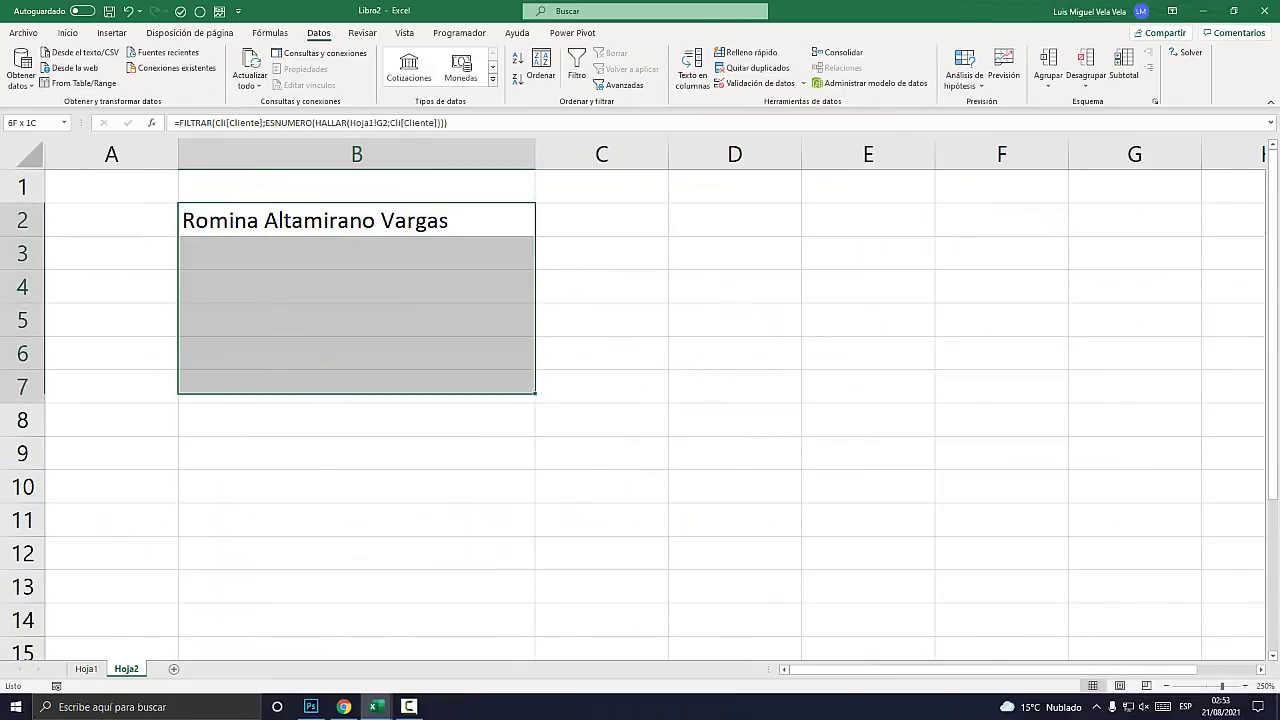
left_click_drag(356, 220, 356, 420)
left_click(356, 487)
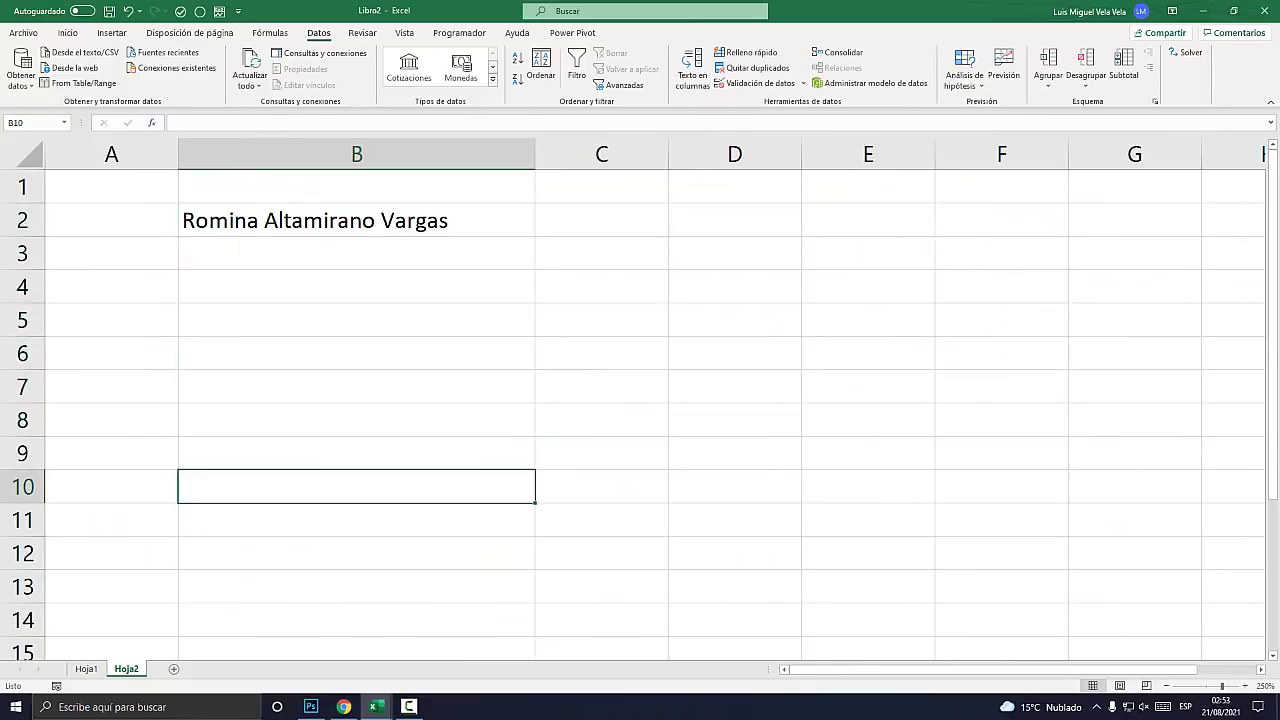
left_click(86, 668)
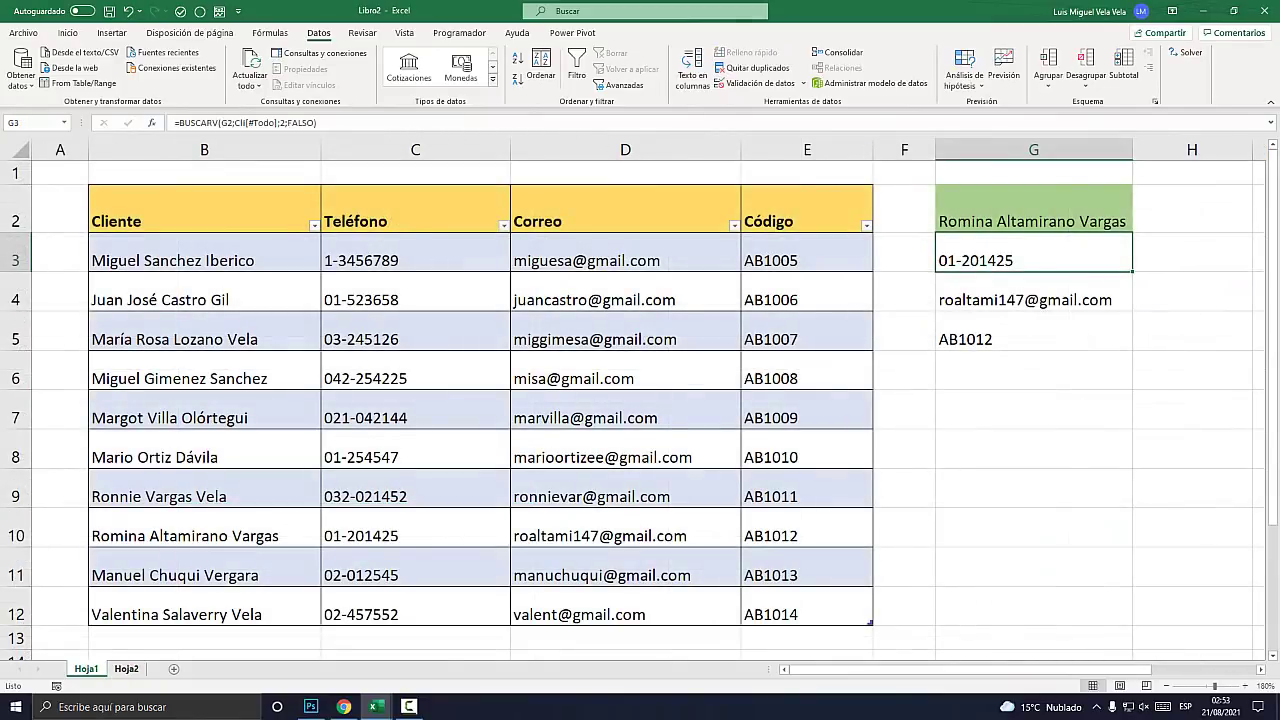
left_click(126, 668)
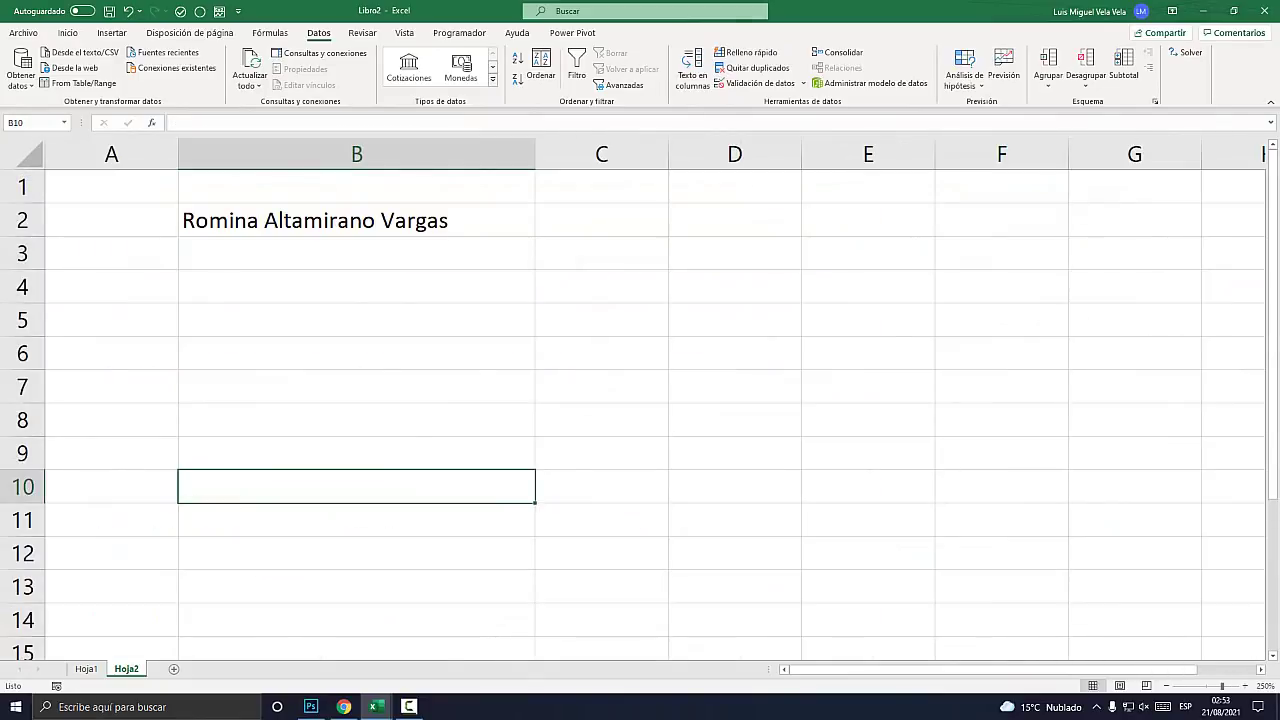
left_click(86, 668)
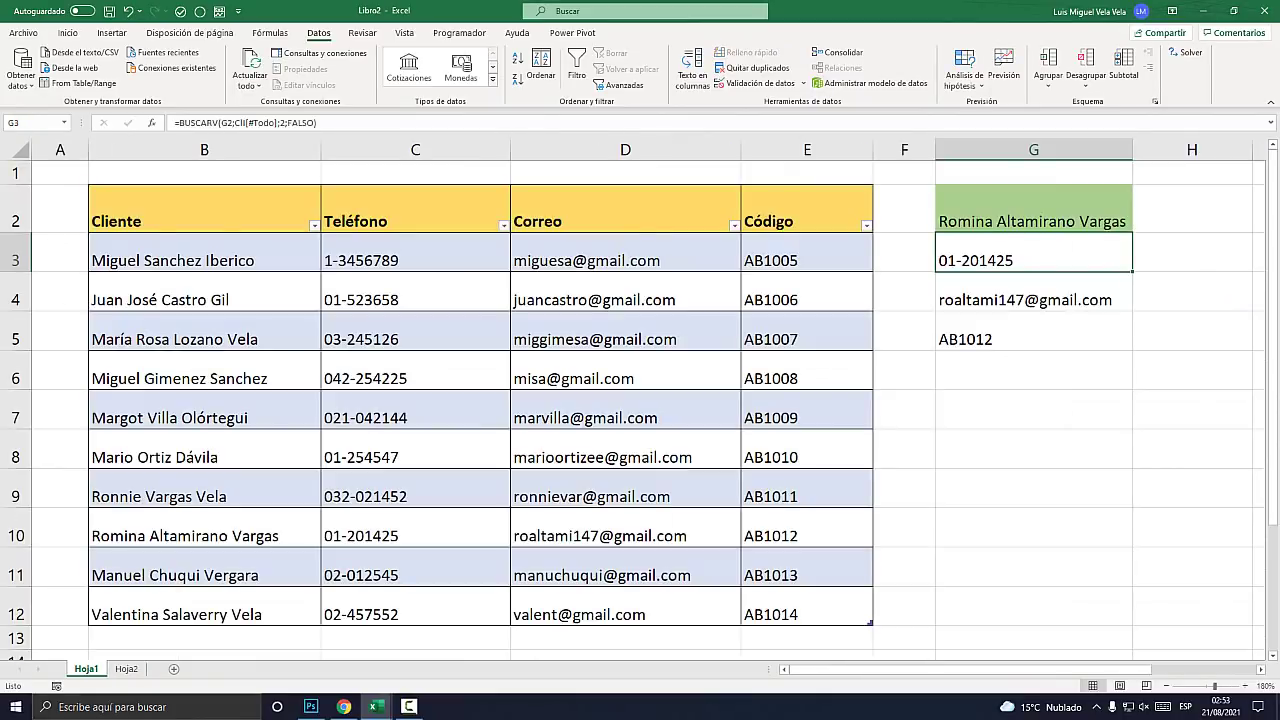
left_click(1191, 331)
scroll(1191, 331, "right", 3)
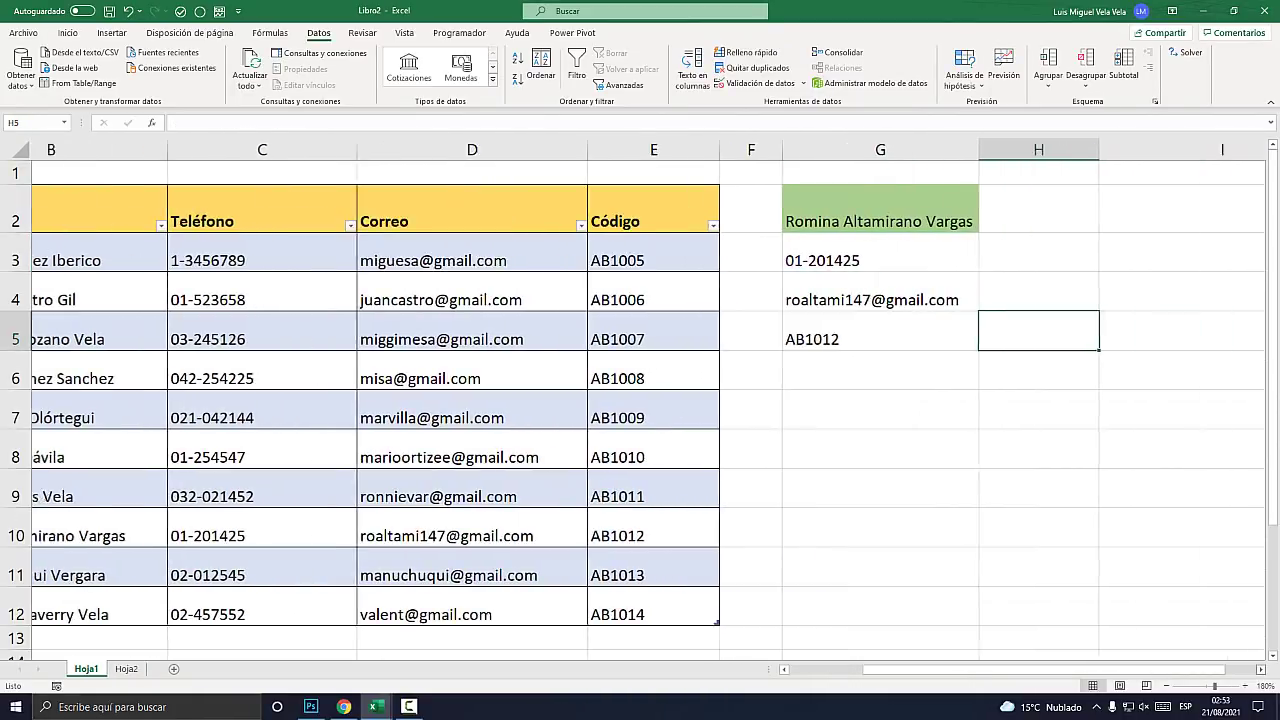
left_click(897, 215)
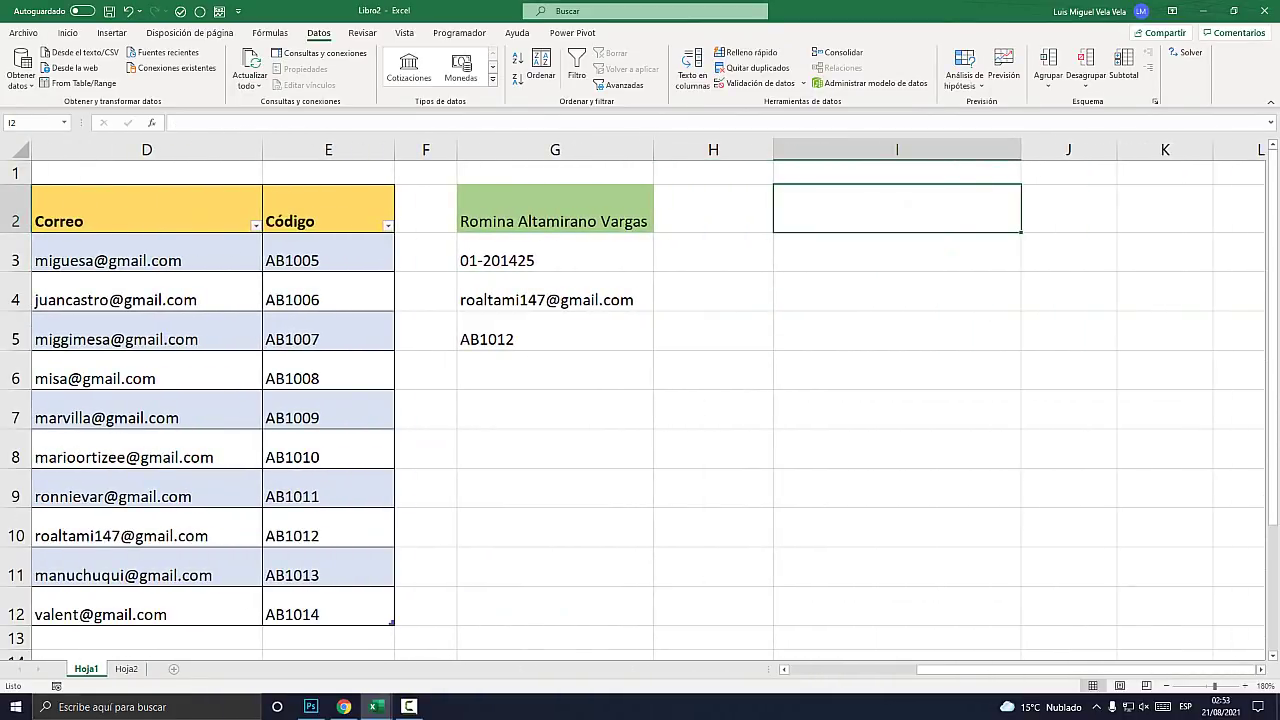
left_click(126, 668)
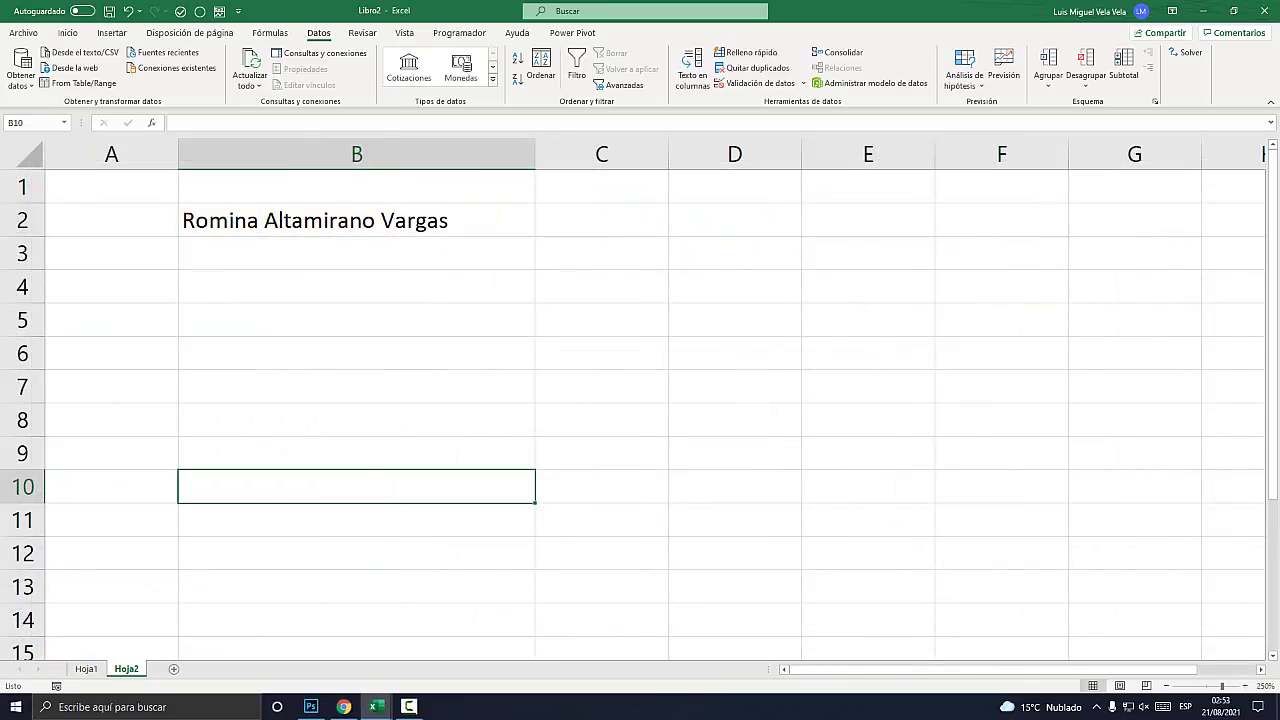
left_click(86, 668)
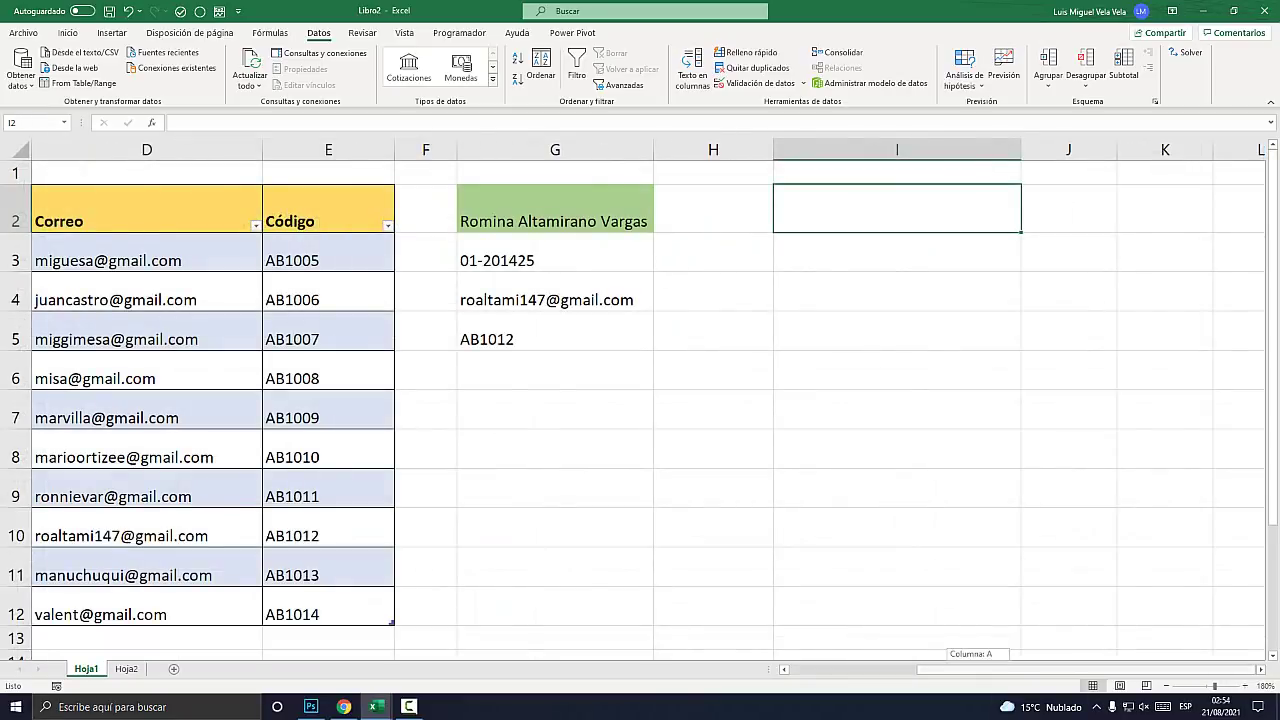
scroll(640, 400, "left", 3)
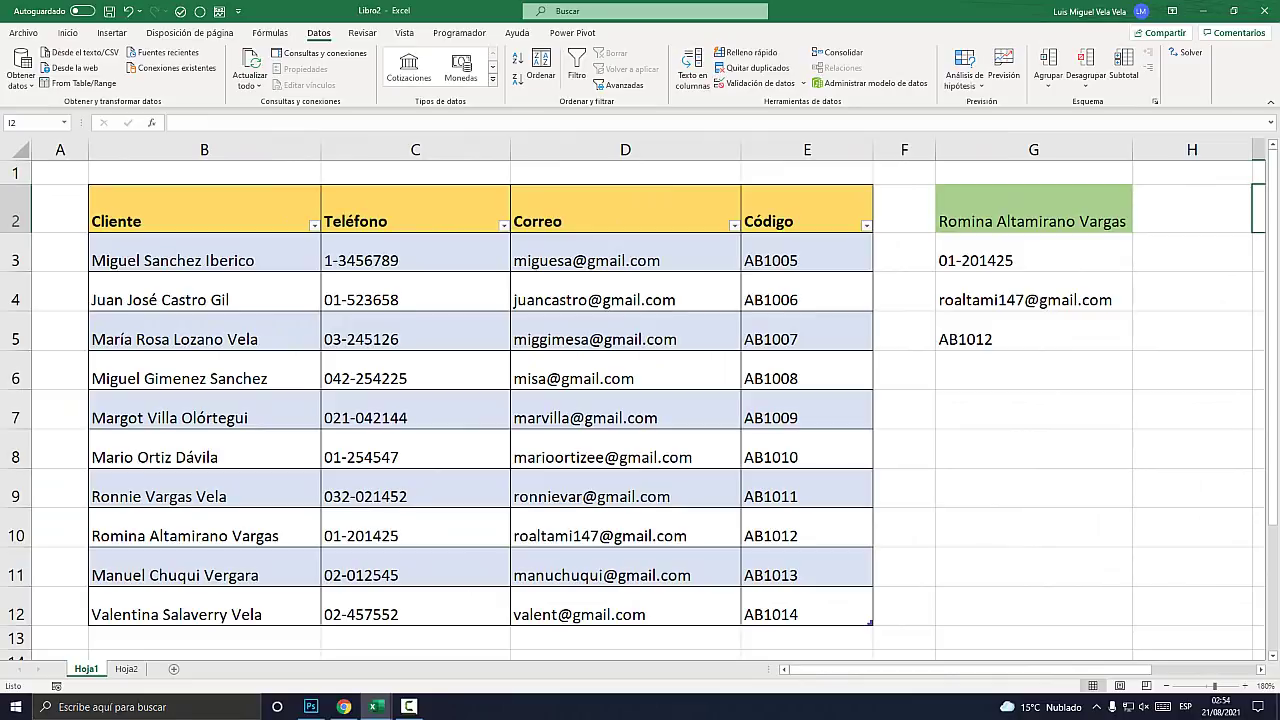